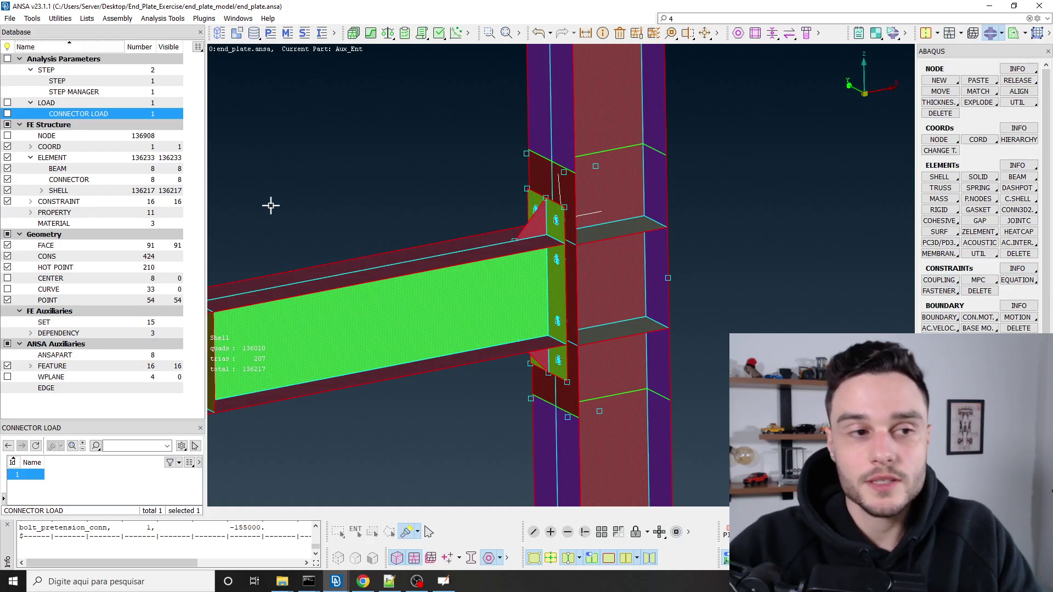
Select the connector element at the end plate's upper bolt hole to inspect its type and local axes.
scroll(538, 186, up, 3)
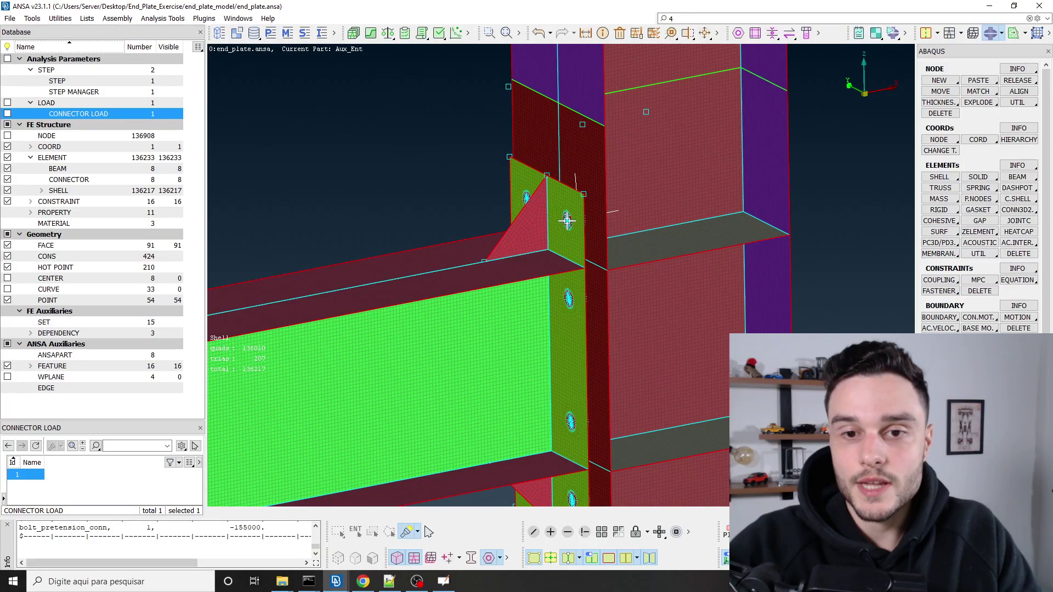
scroll(599, 228, up, 8)
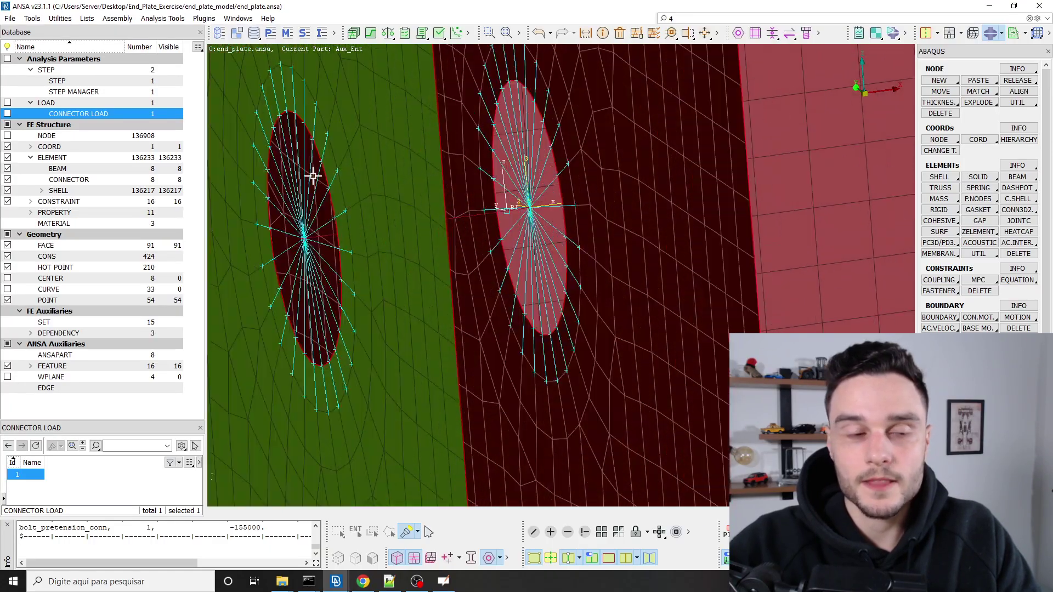
click(69, 180)
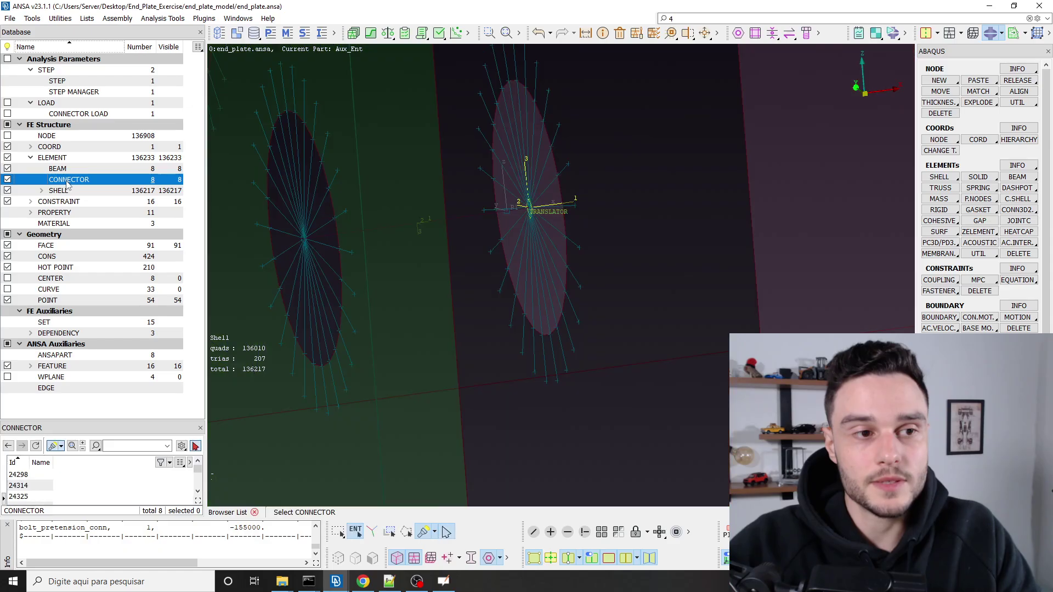
click(530, 208)
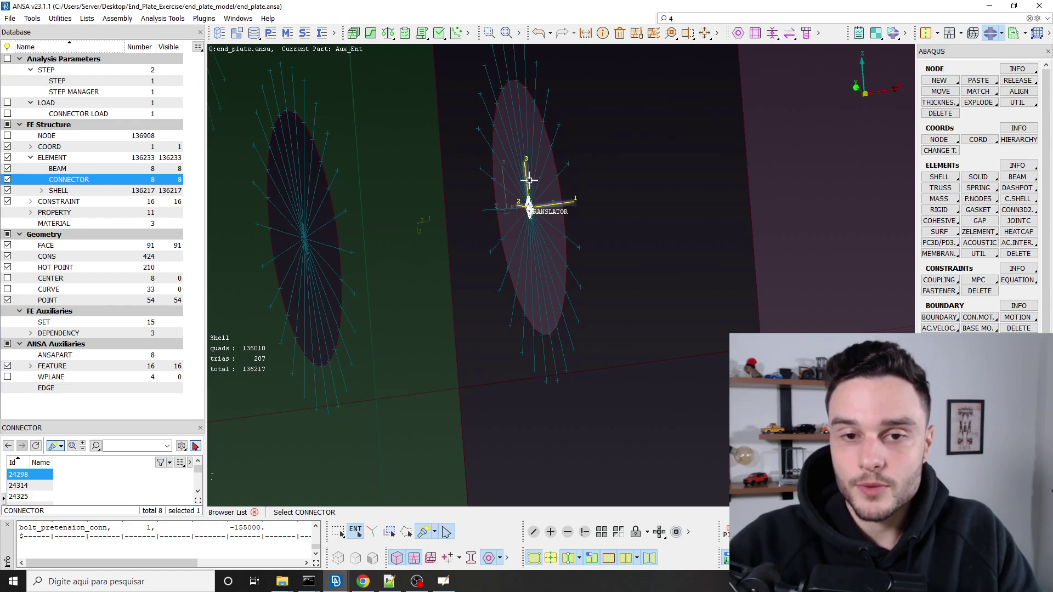
scroll(548, 164, down, 10)
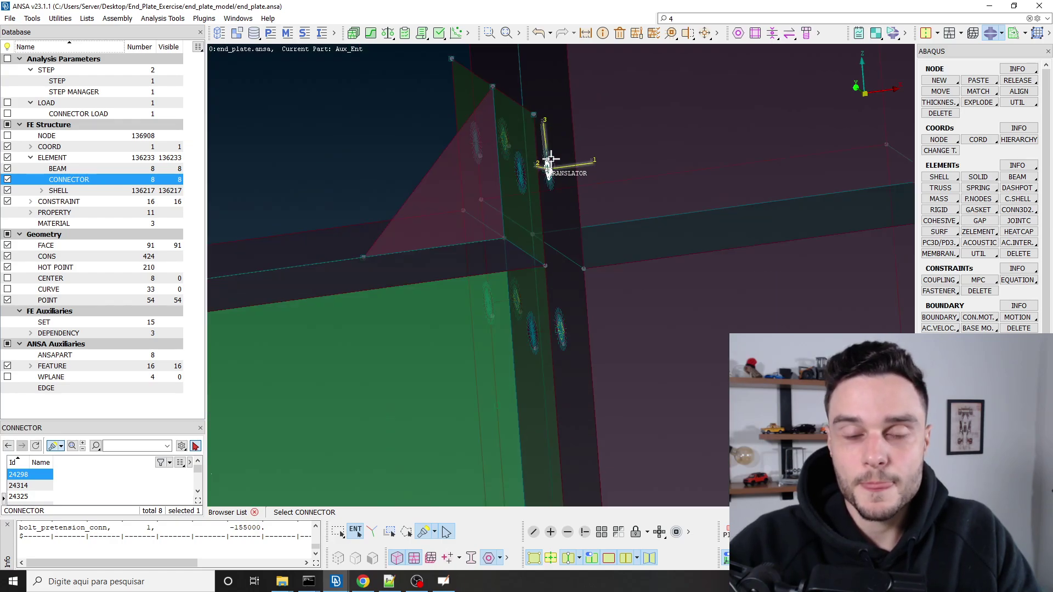
ctrl+drag(545, 179, 556, 241)
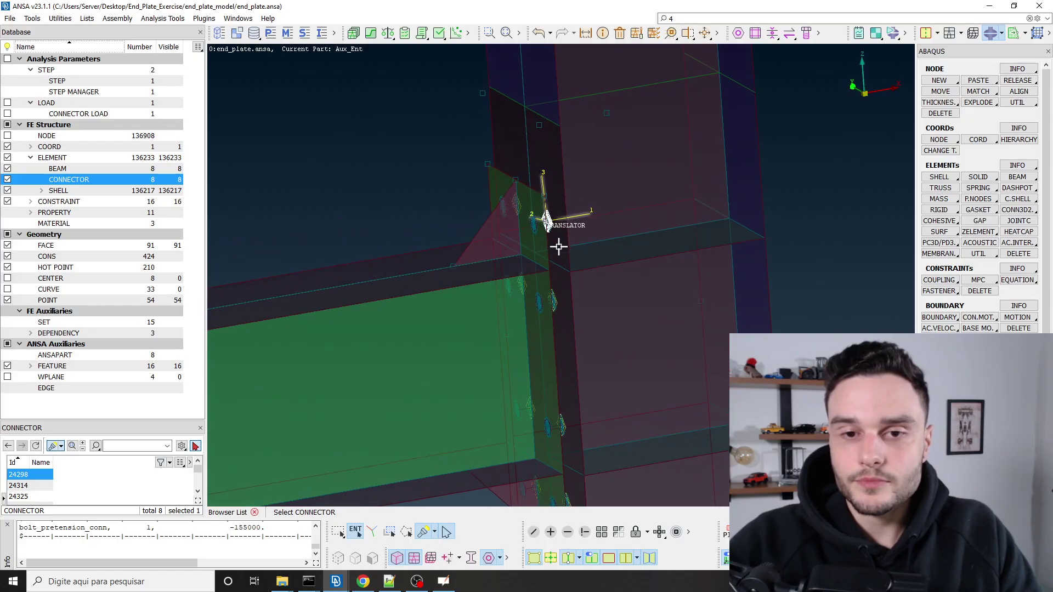
Switch to the OpenBoard whiteboard and bring up the figure of connection type TRANSLATOR.
click(443, 582)
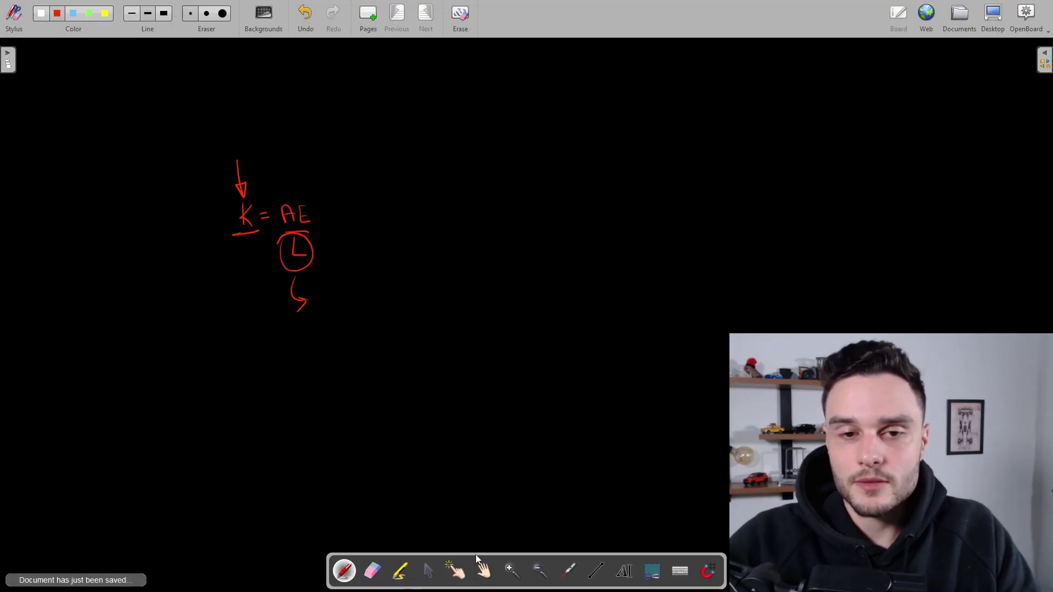
scroll(380, 228, up, 10)
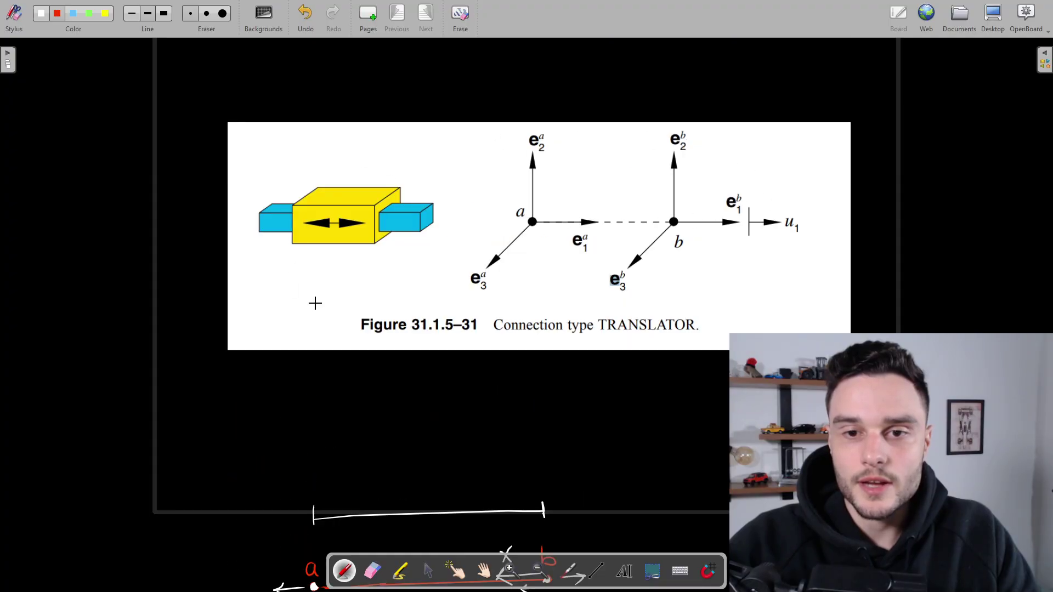
scroll(488, 284, down, 3)
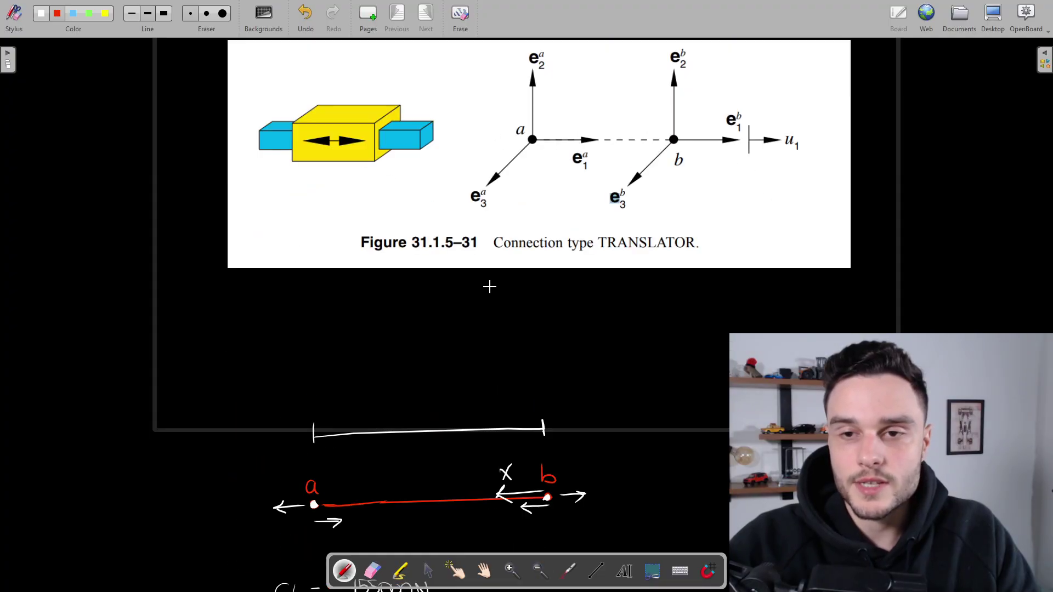
scroll(493, 286, down, 6)
scroll(557, 314, up, 13)
scroll(562, 293, down, 6)
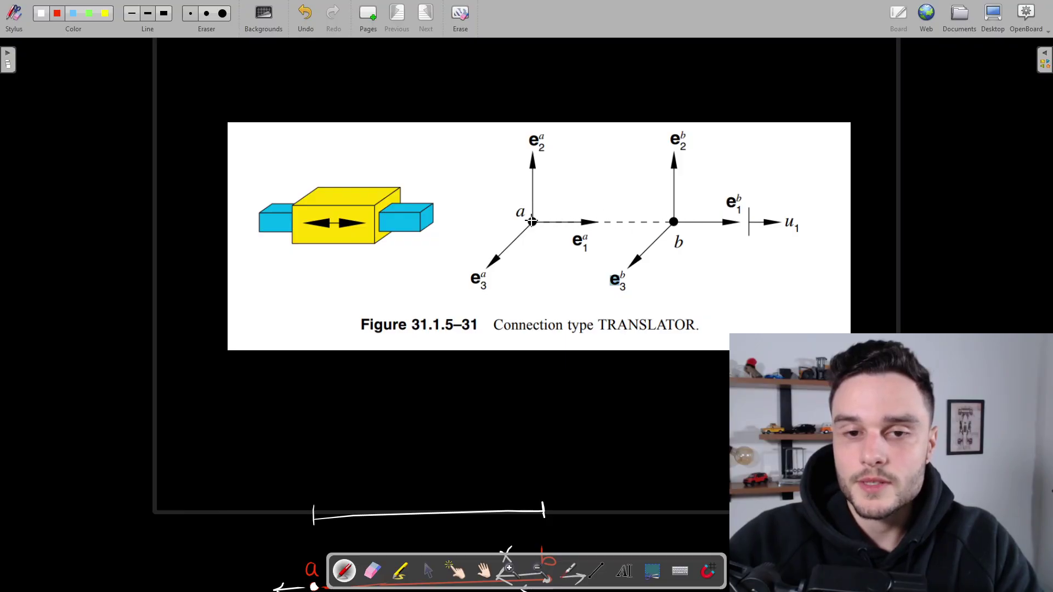
On the TRANSLATOR figure, mark nodes a and b in red with arrows pointing toward each other and a line spanning both nodes.
click(674, 222)
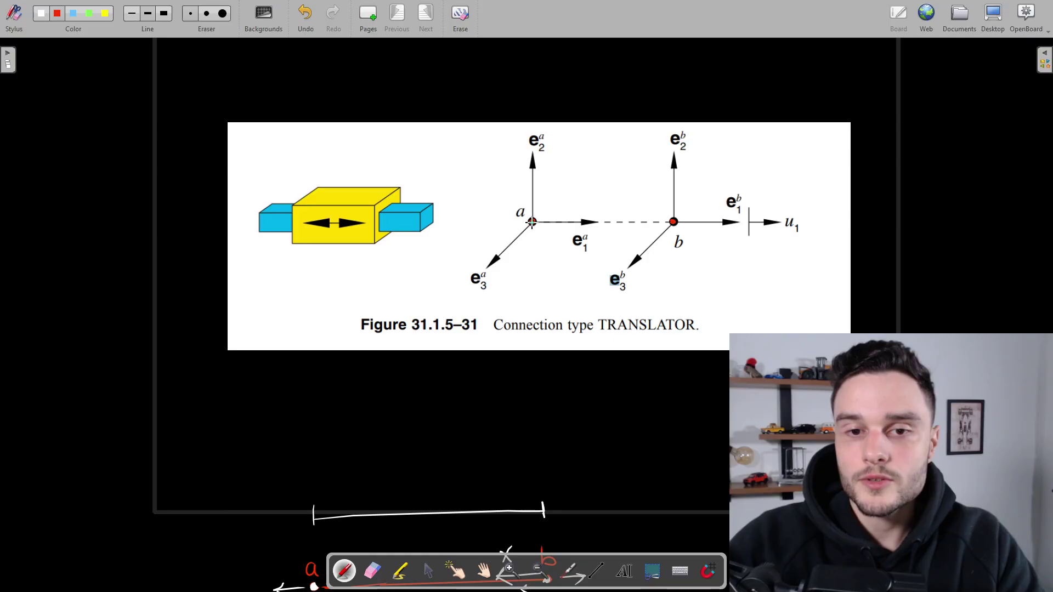
mouse_move(532, 221)
mouse_down()
mouse_move(560, 222)
mouse_move(556, 231)
mouse_up()
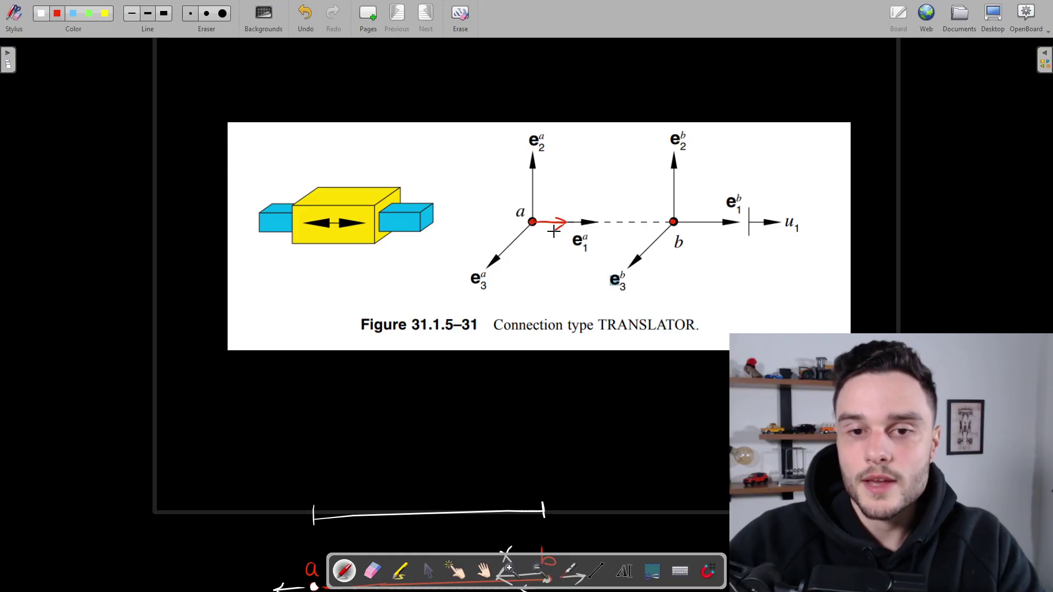
mouse_move(672, 222)
mouse_down()
mouse_move(649, 222)
mouse_move(656, 228)
mouse_up()
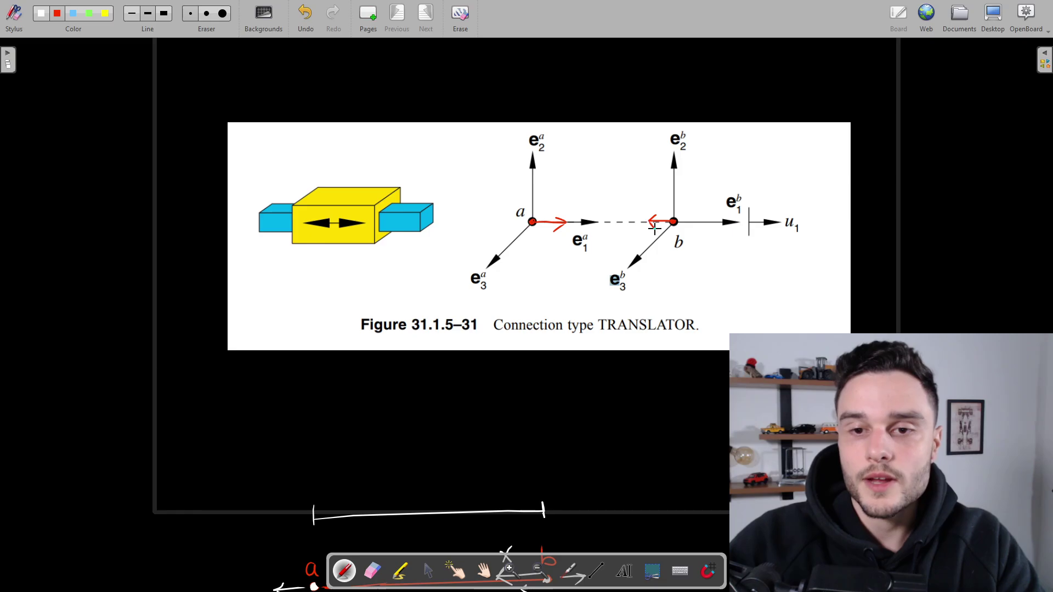
mouse_move(531, 188)
mouse_down()
mouse_move(672, 178)
mouse_move(675, 197)
mouse_up()
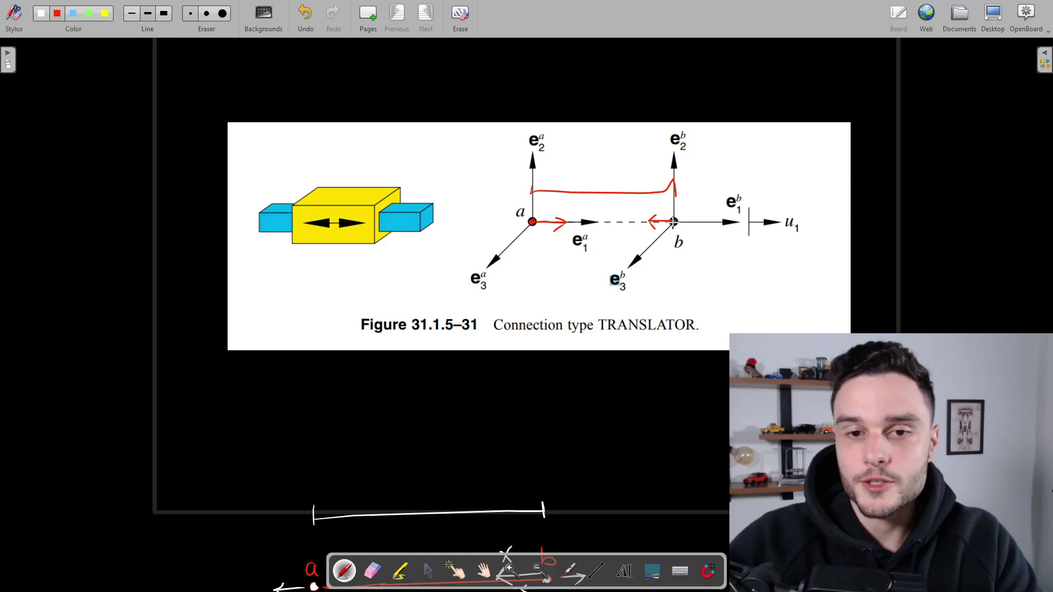
Draw the connector axis extending outward from node a, a vertical stroke through node b, and another arrow from a toward b.
drag(530, 222, 440, 223)
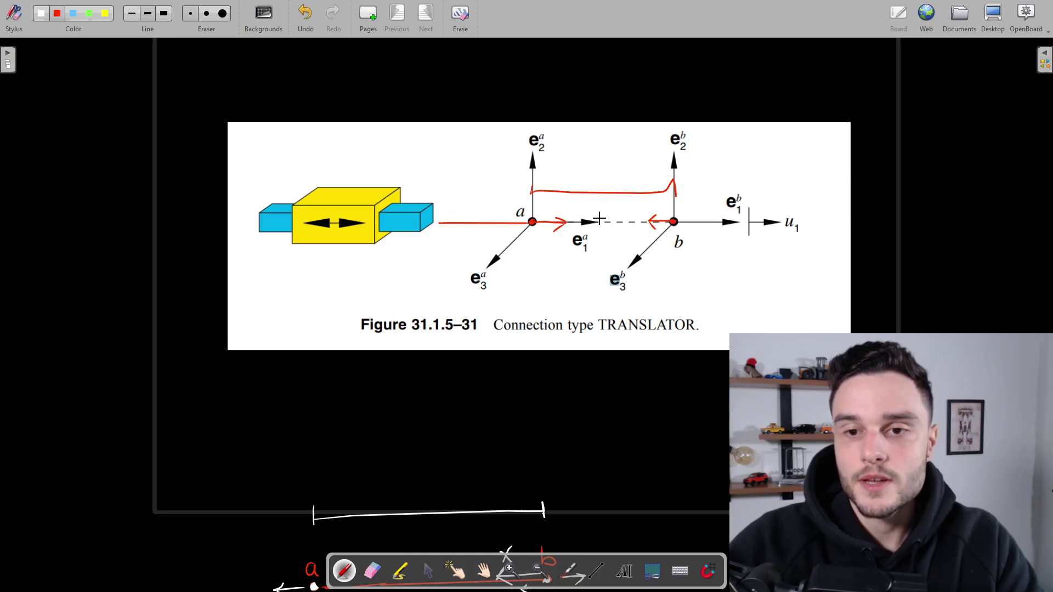
mouse_move(675, 170)
mouse_down()
mouse_move(669, 271)
mouse_move(675, 171)
mouse_up()
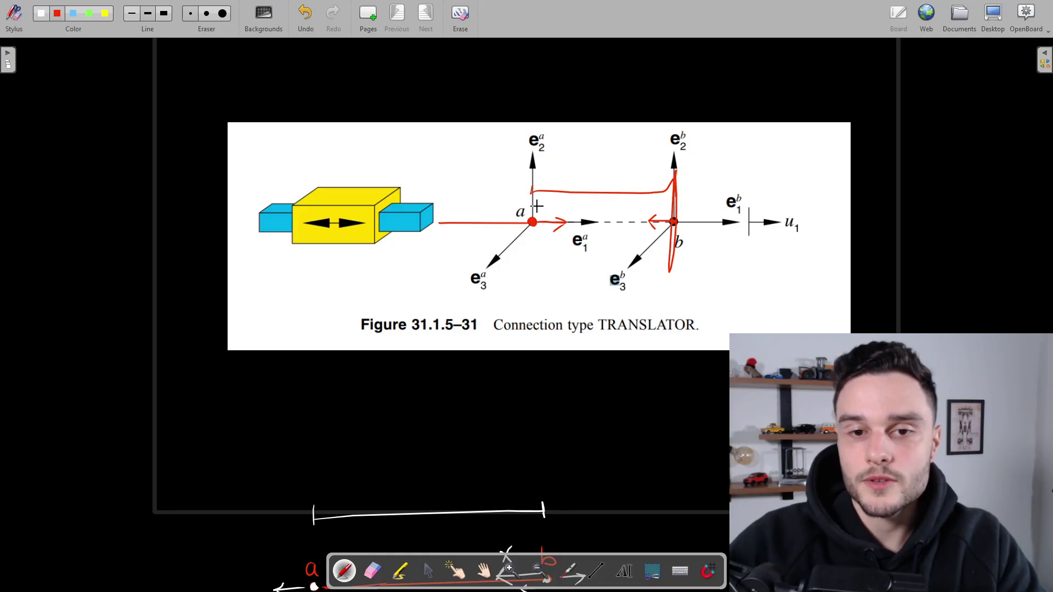
drag(533, 206, 561, 204)
mouse_move(549, 198)
mouse_down()
mouse_move(548, 211)
mouse_move(440, 222)
mouse_up()
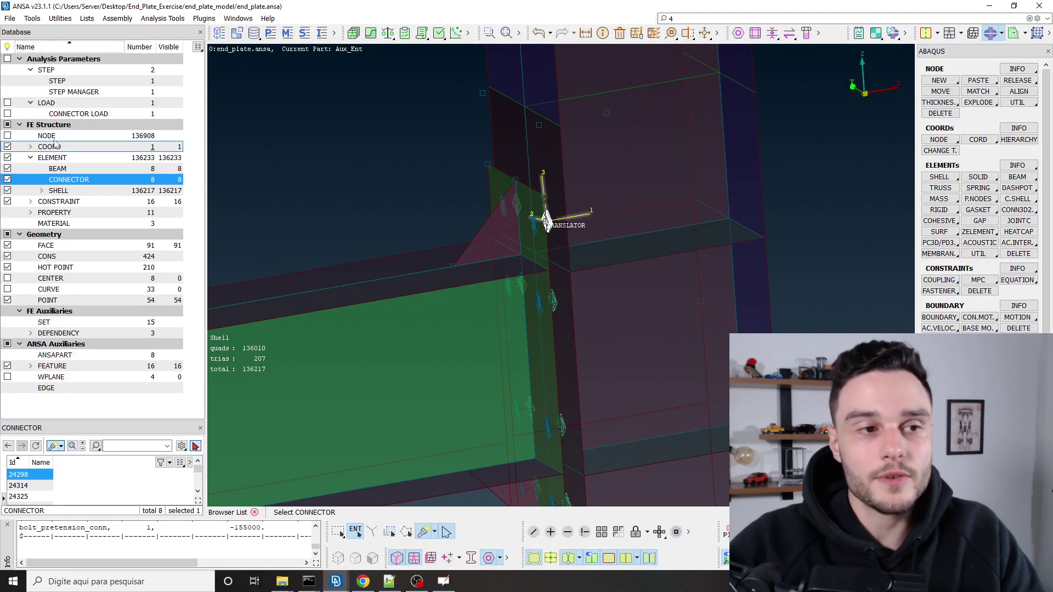
Switch to ANSA and open the existing connector load to review its DOF and magnitude.
click(72, 115)
double_click(18, 475)
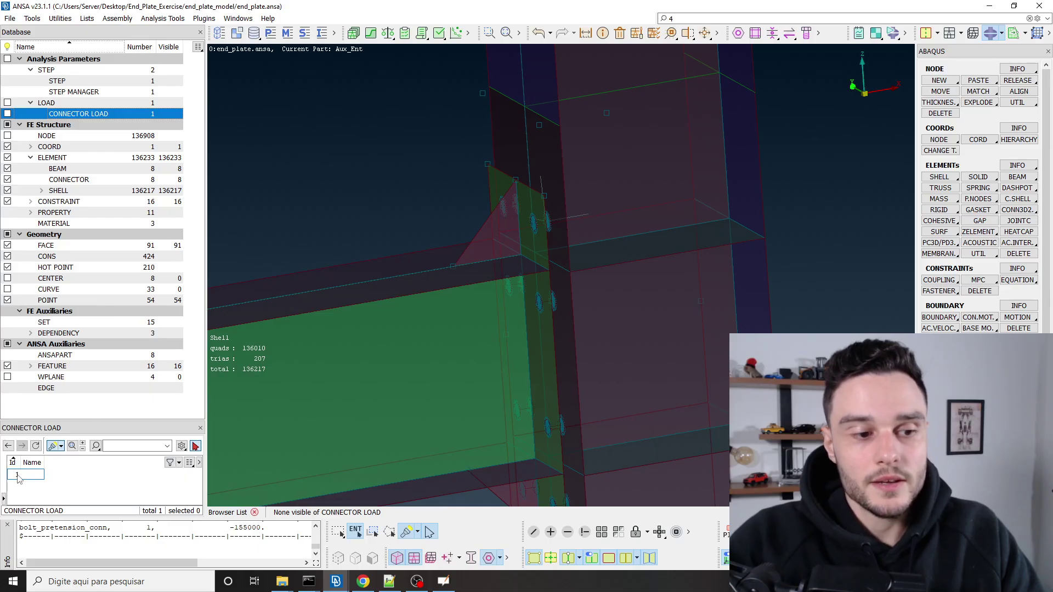
click(277, 179)
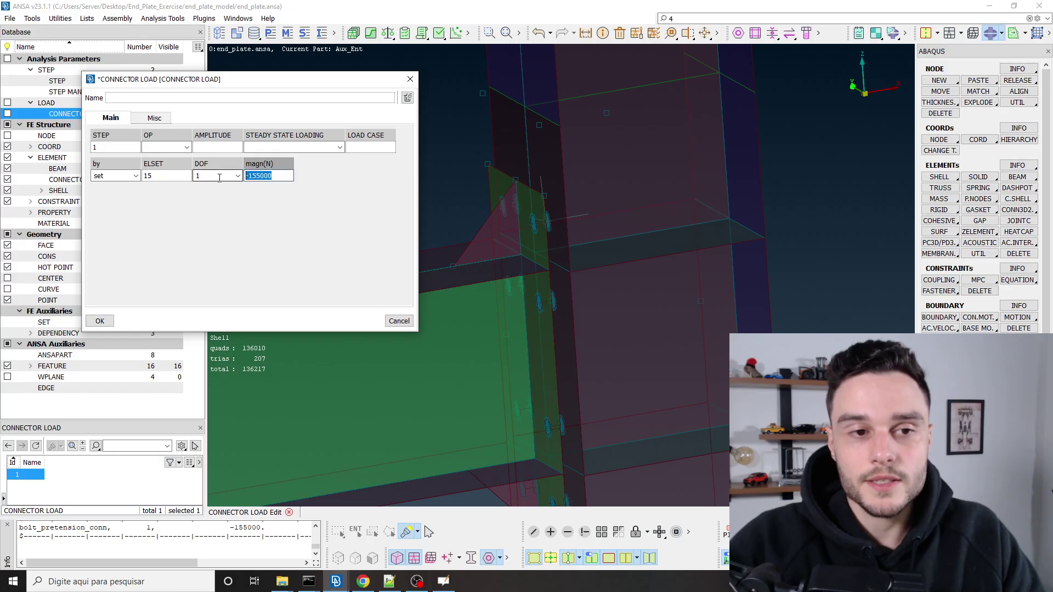
click(250, 179)
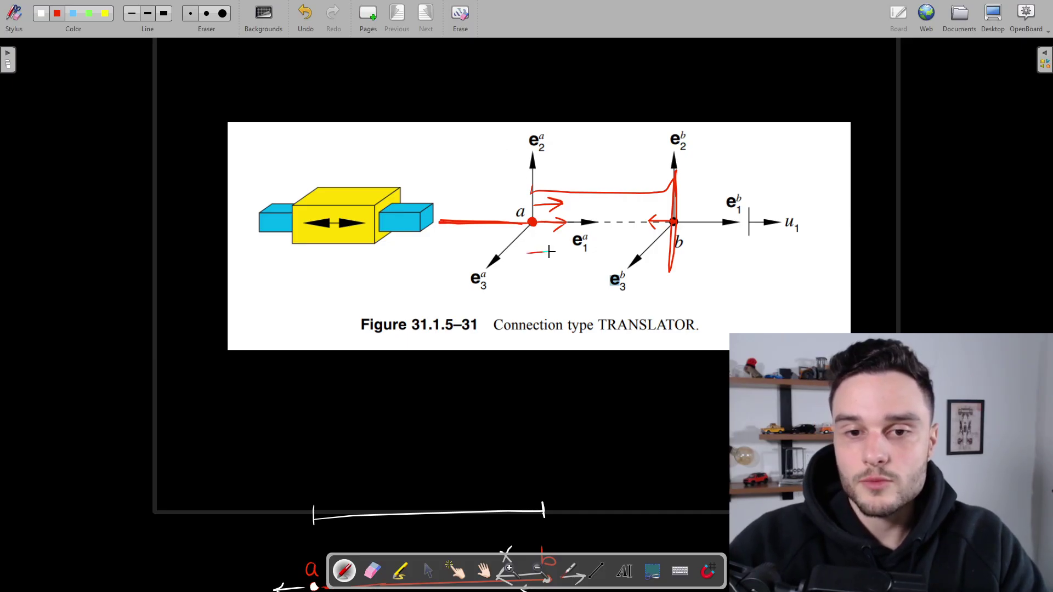
Add an inward arrow below node a and re-mark node b, and undo the trial arrows pointing outward from both nodes.
drag(541, 246, 543, 257)
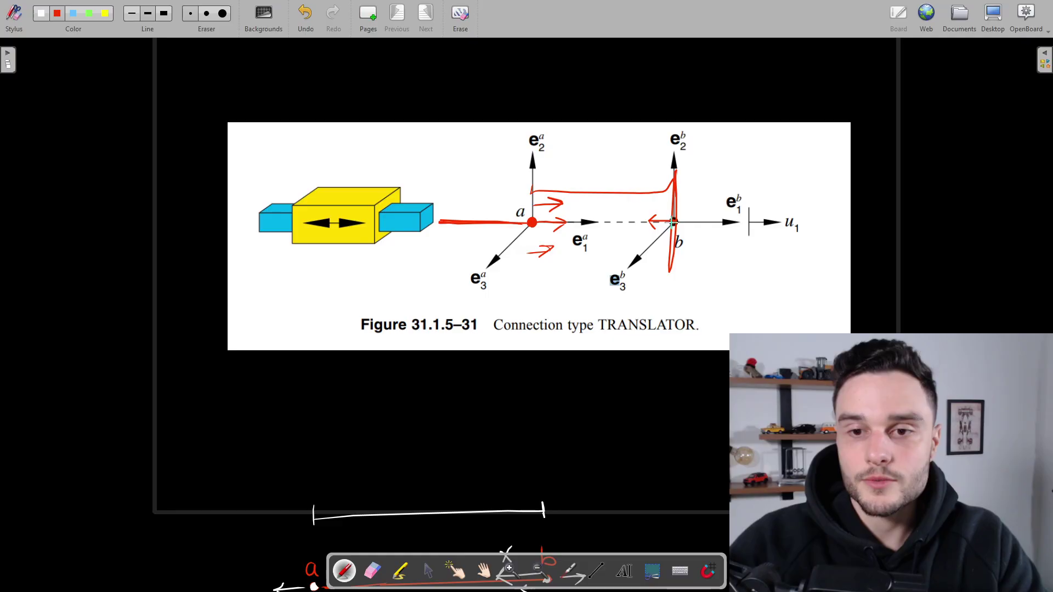
click(673, 222)
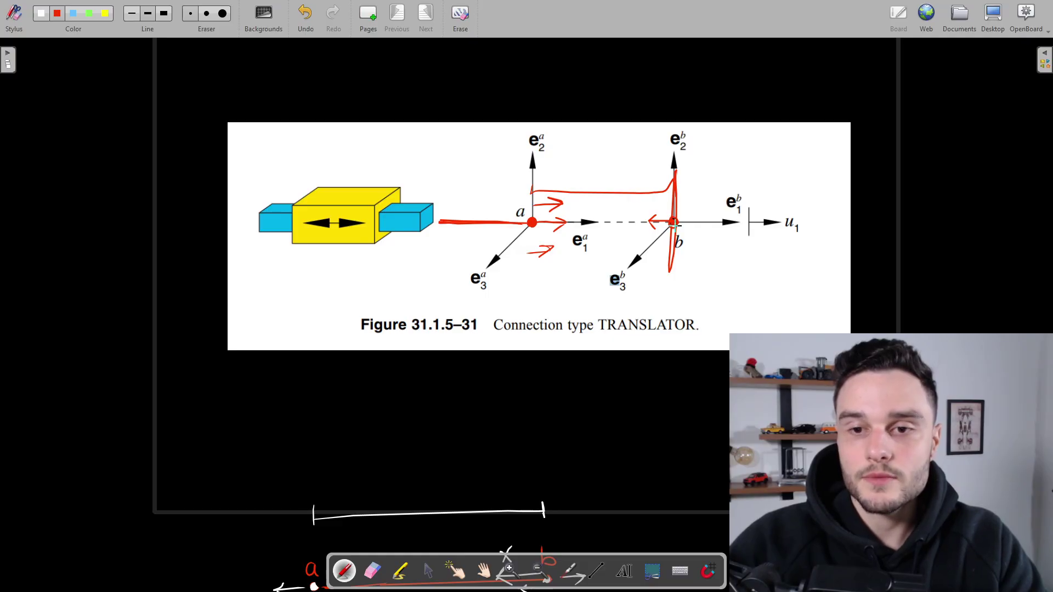
drag(657, 222, 650, 225)
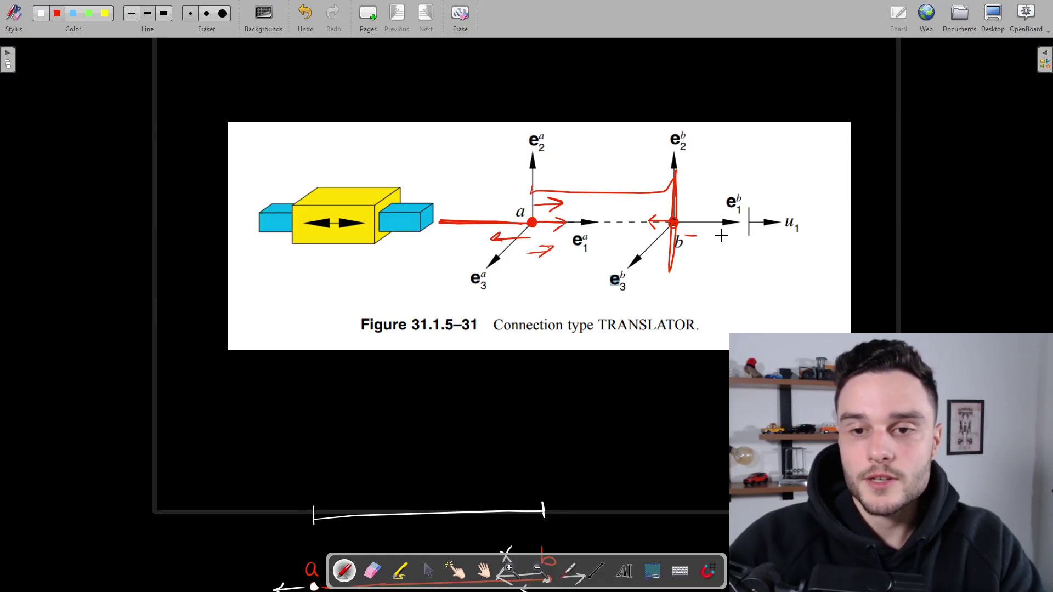
drag(721, 235, 706, 245)
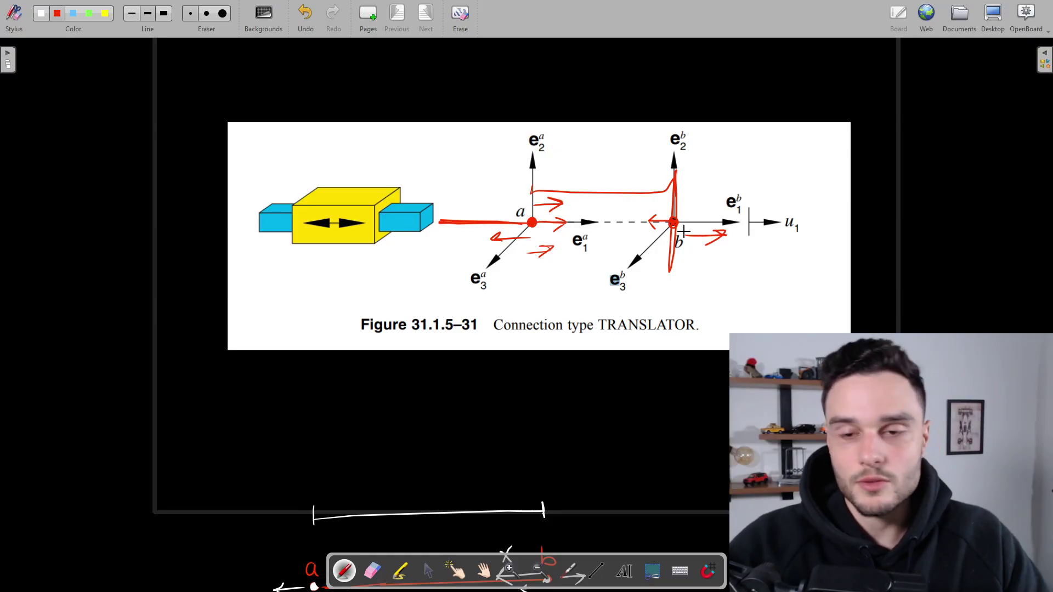
key(ctrl+z)
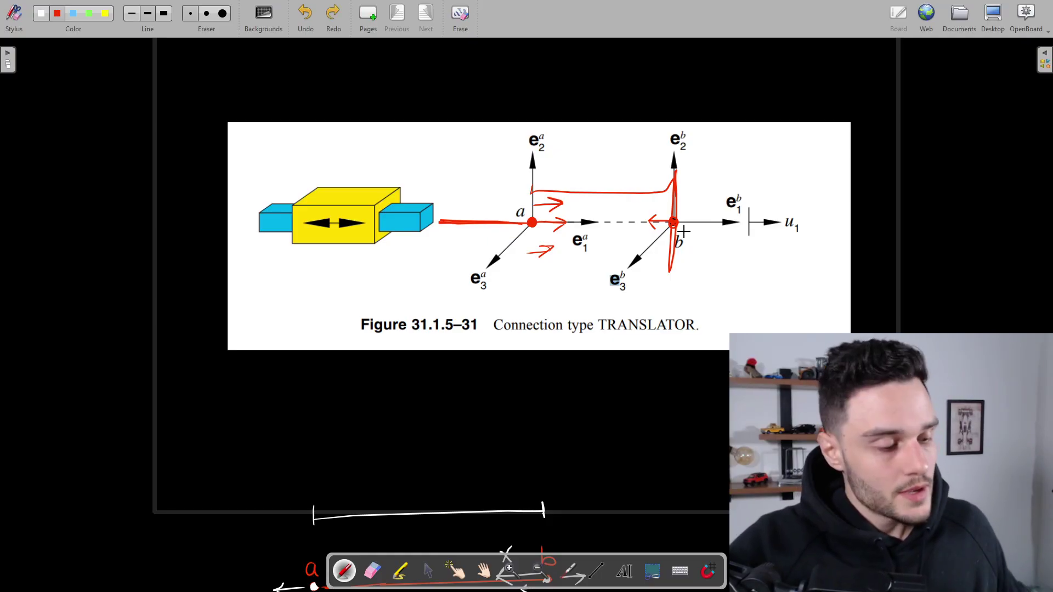
Return to ANSA, close the connector load without changes and view the whole bolted beam-to-column joint.
key(alt+Tab)
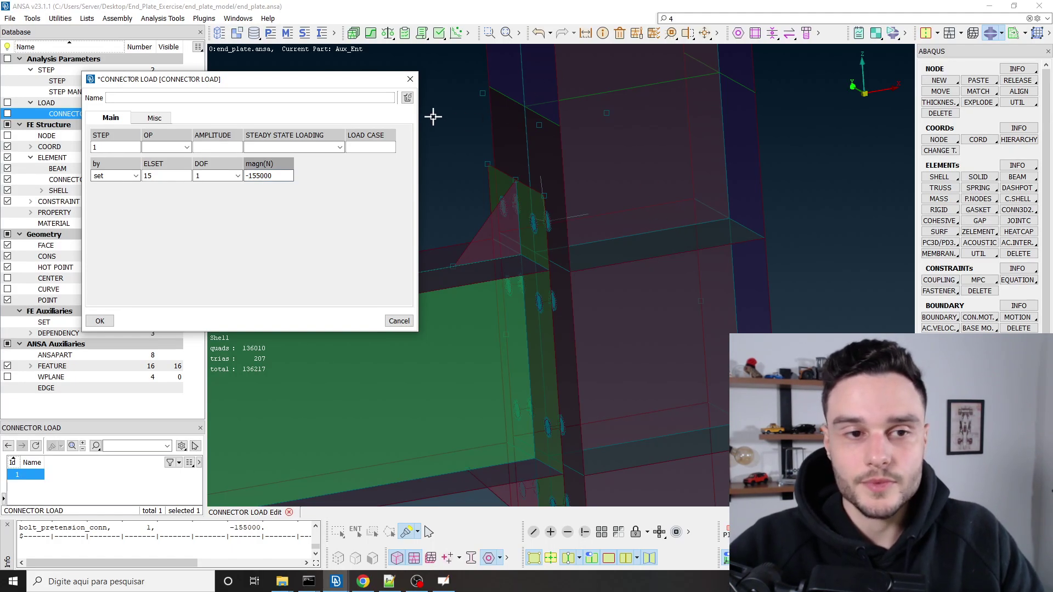
click(410, 79)
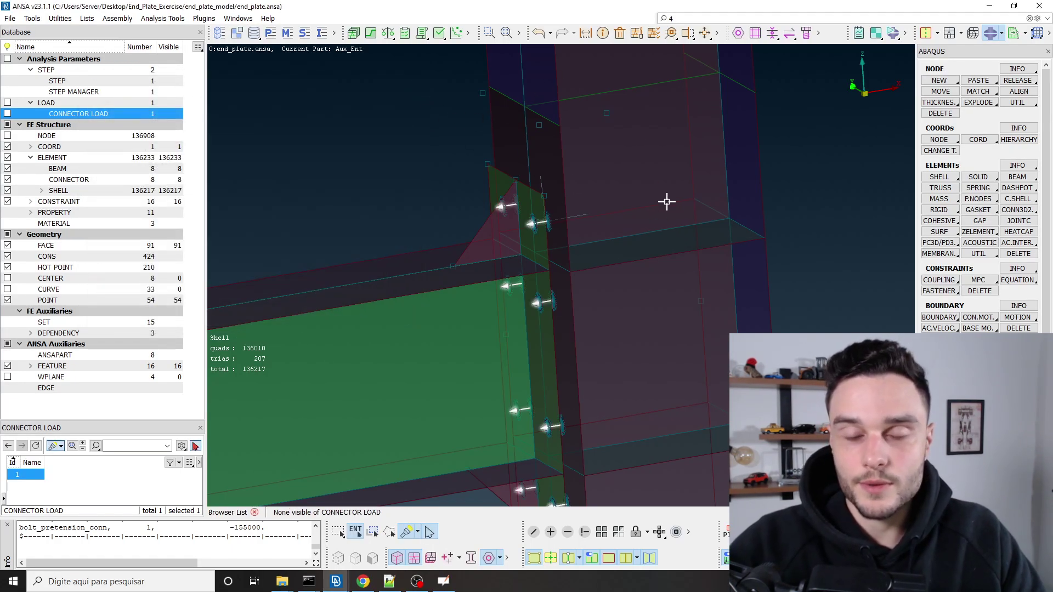
scroll(583, 165, down, 3)
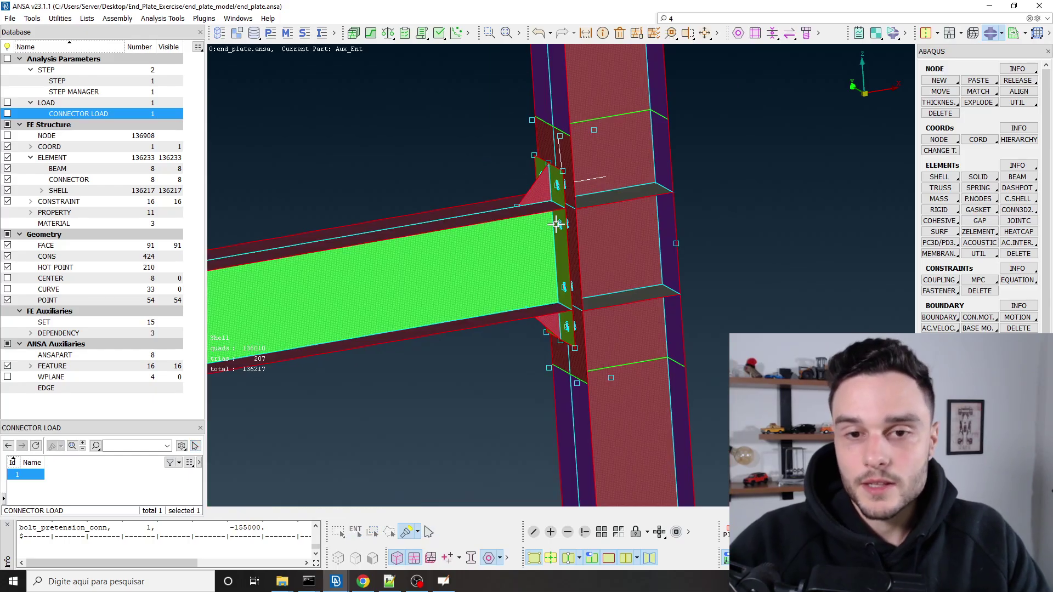
ctrl+drag(553, 196, 568, 230)
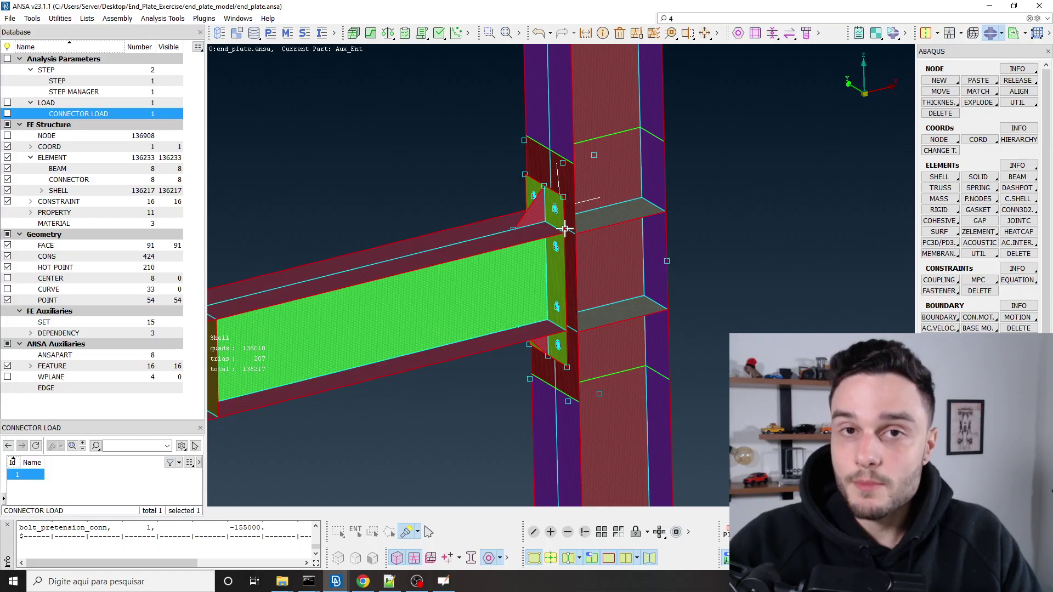
Select all eight connector elements at the end-plate bolts.
click(85, 183)
scroll(548, 195, up, 5)
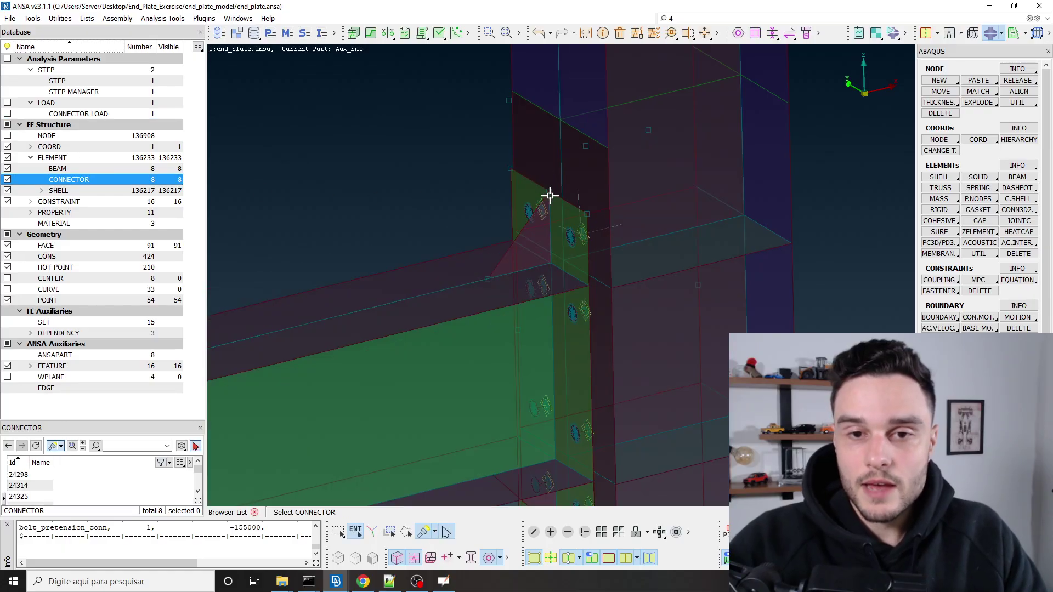
drag(560, 217, 623, 357)
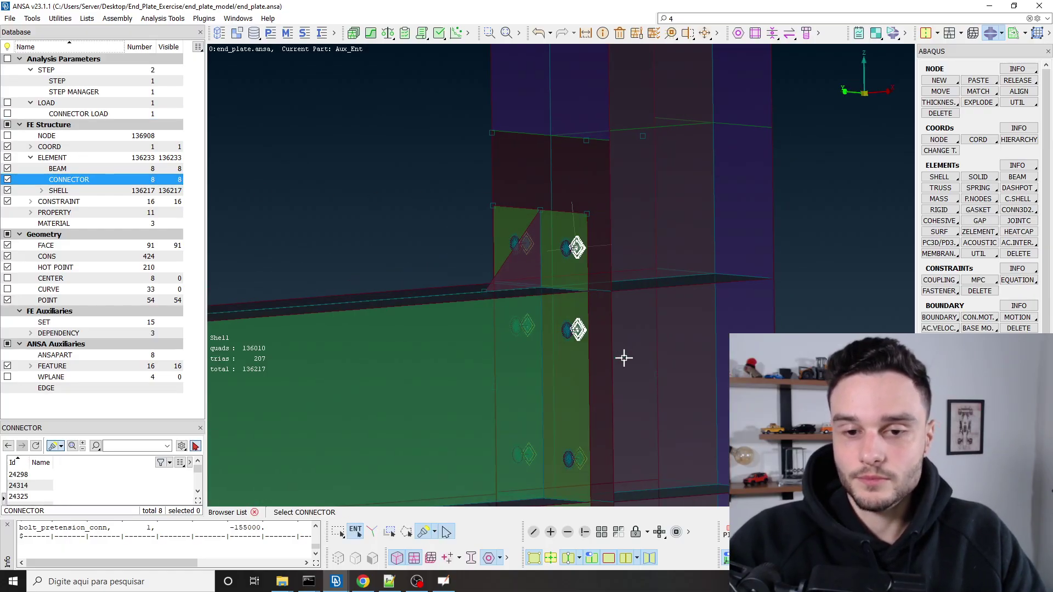
drag(480, 221, 557, 257)
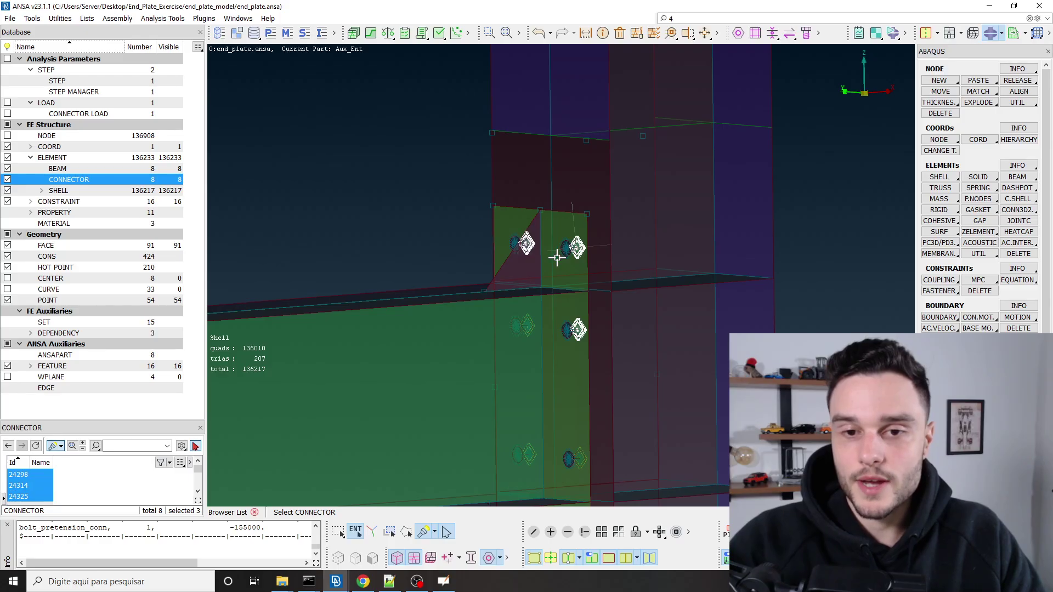
scroll(558, 257, down, 5)
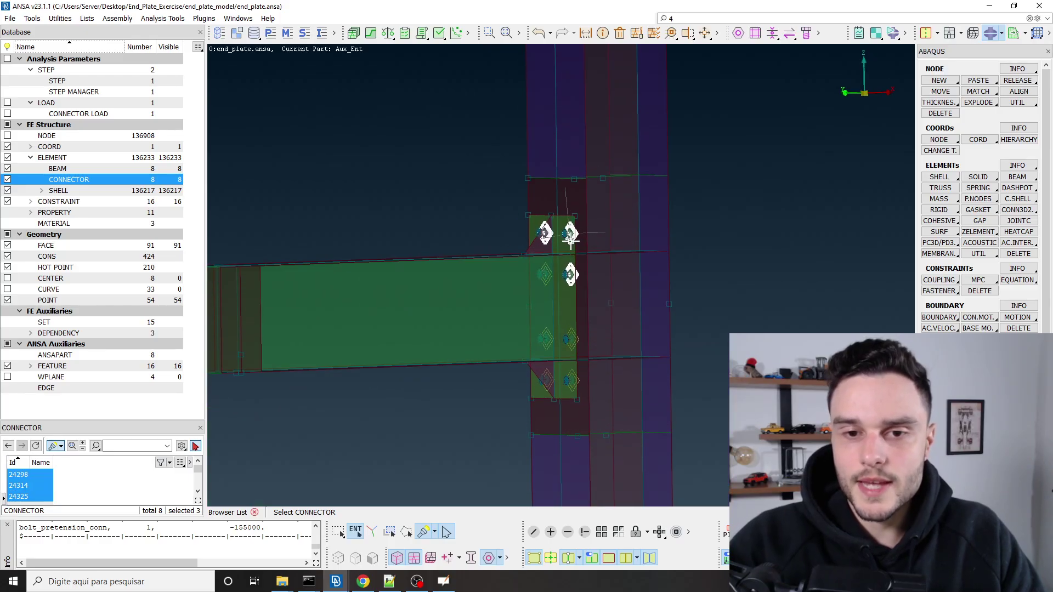
mouse_move(570, 241)
ctrl+mouse_down()
mouse_move(567, 225)
mouse_move(566, 236)
ctrl+mouse_up()
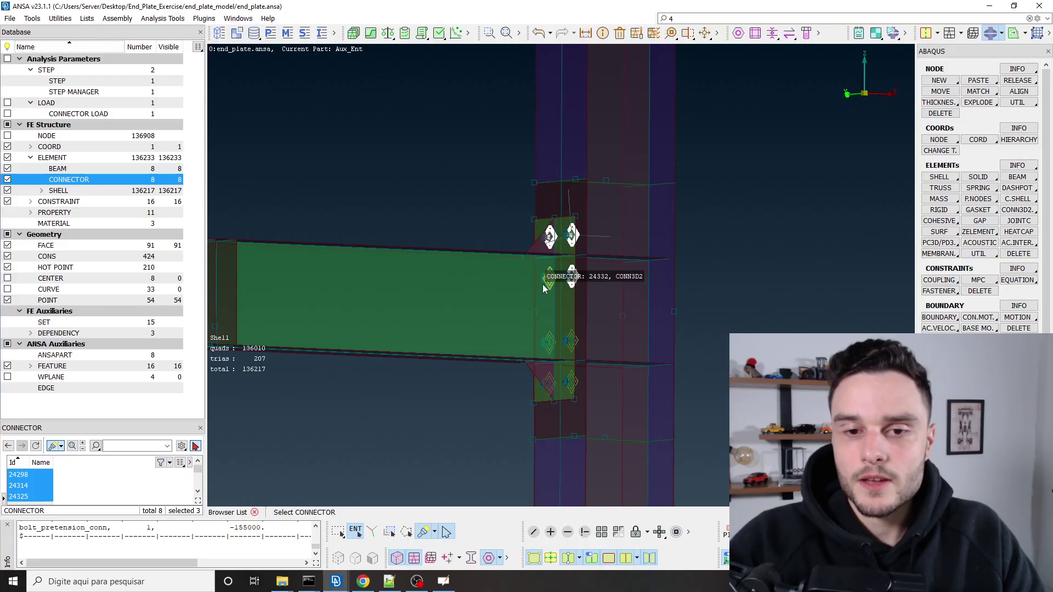
drag(515, 268, 664, 487)
ctrl+drag(625, 380, 625, 411)
ctrl+middle_drag(619, 390, 619, 287)
drag(452, 131, 649, 429)
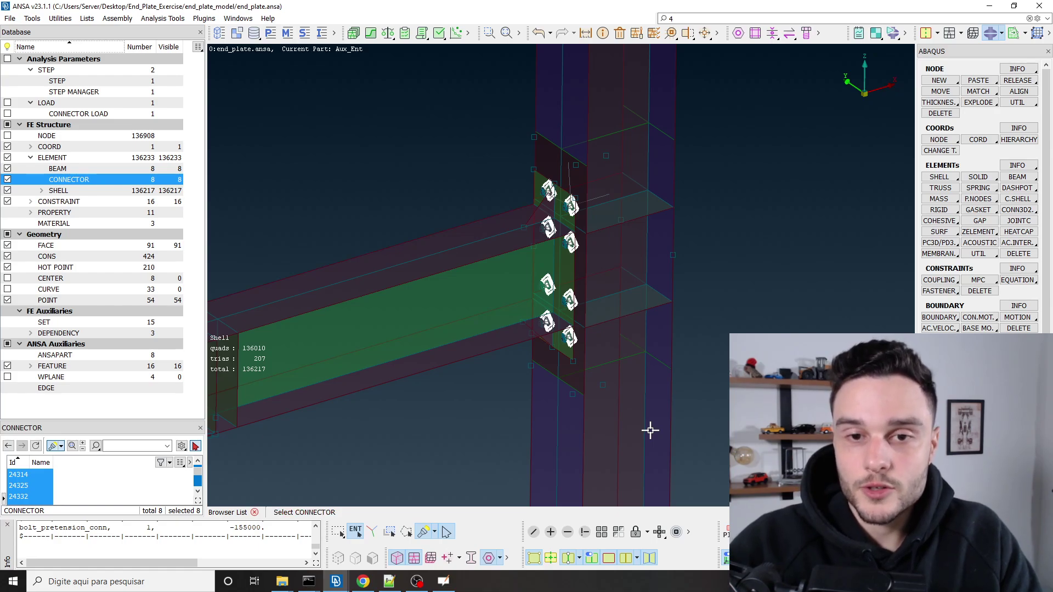
Review which connector elements belong to the bolt_pretension_conn set, and close the set list without changing its contents.
scroll(559, 234, up, 5)
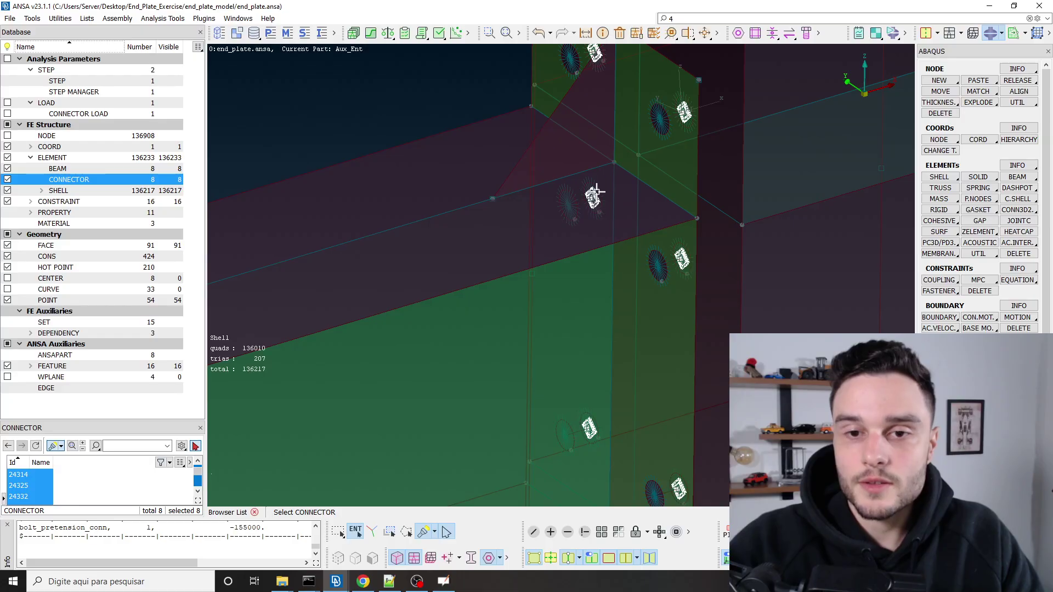
click(305, 33)
right_click(124, 237)
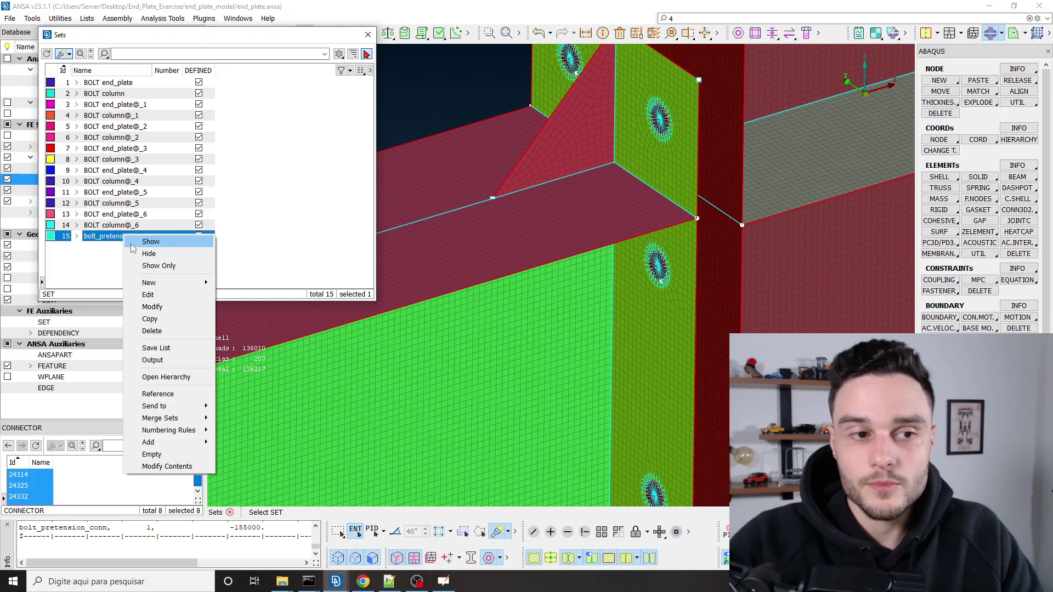
click(175, 466)
scroll(554, 211, down, 5)
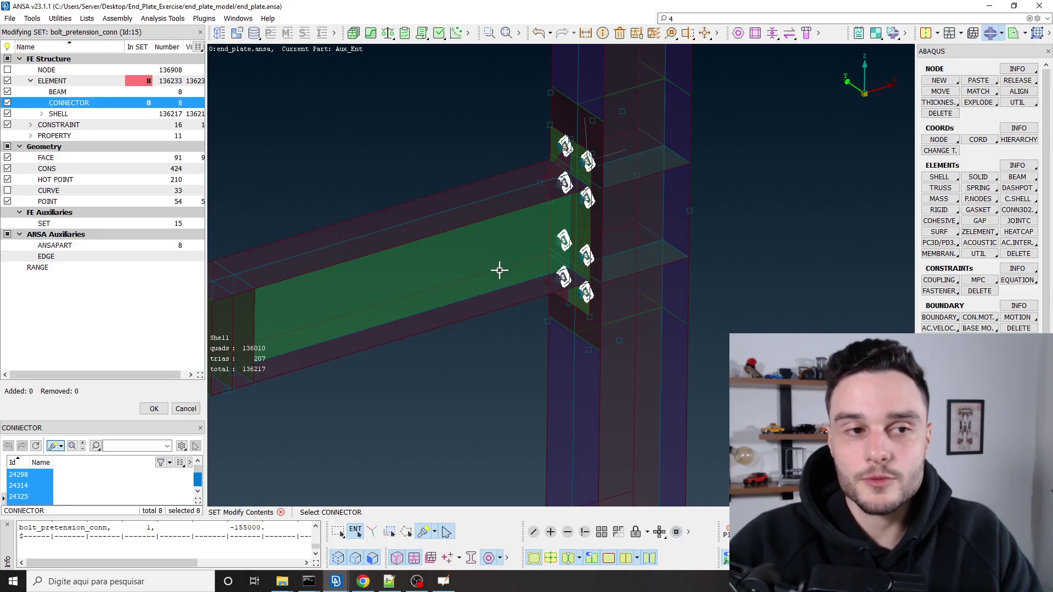
key(Escape)
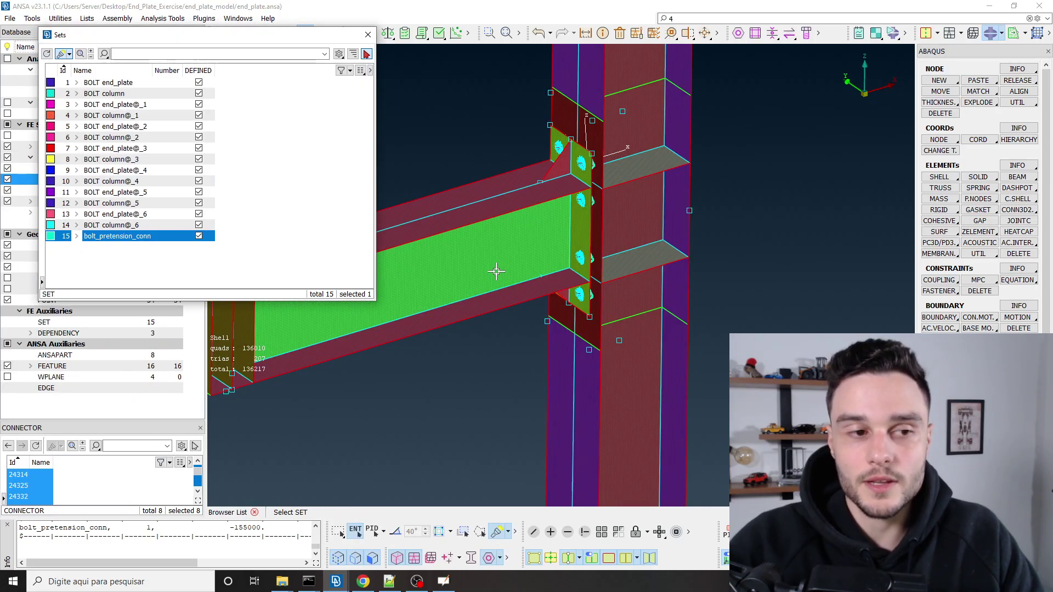
click(367, 34)
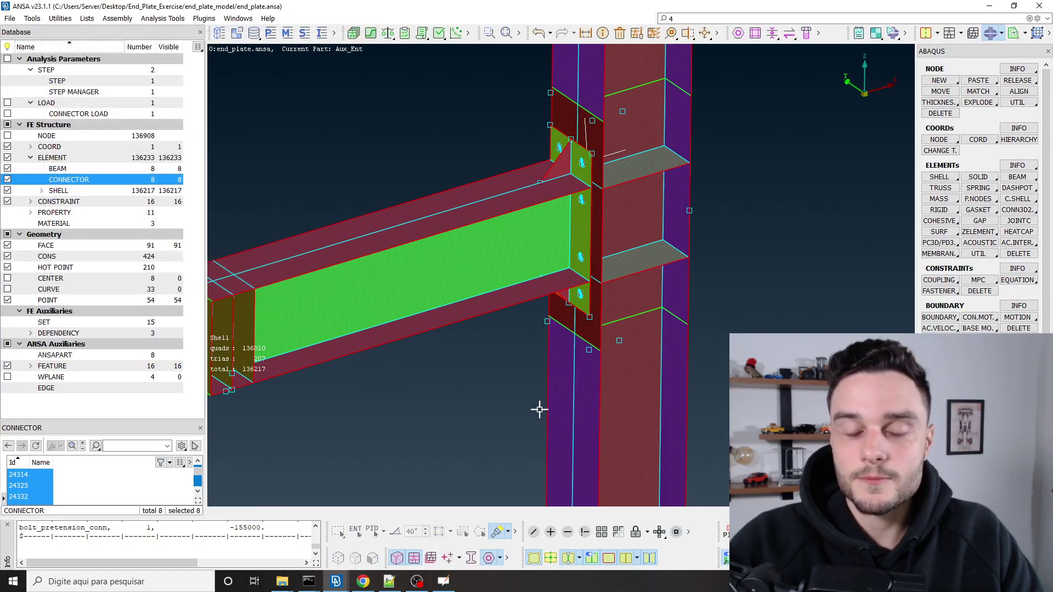
Hide the geometry POINT entities in the beam-to-column joint display.
scroll(564, 322, down, 4)
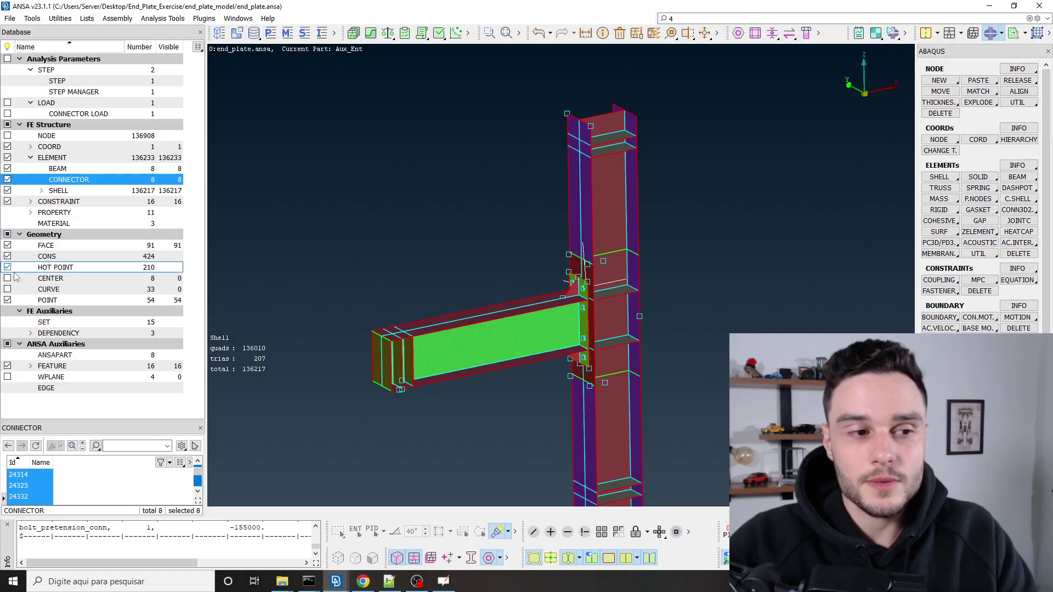
click(8, 300)
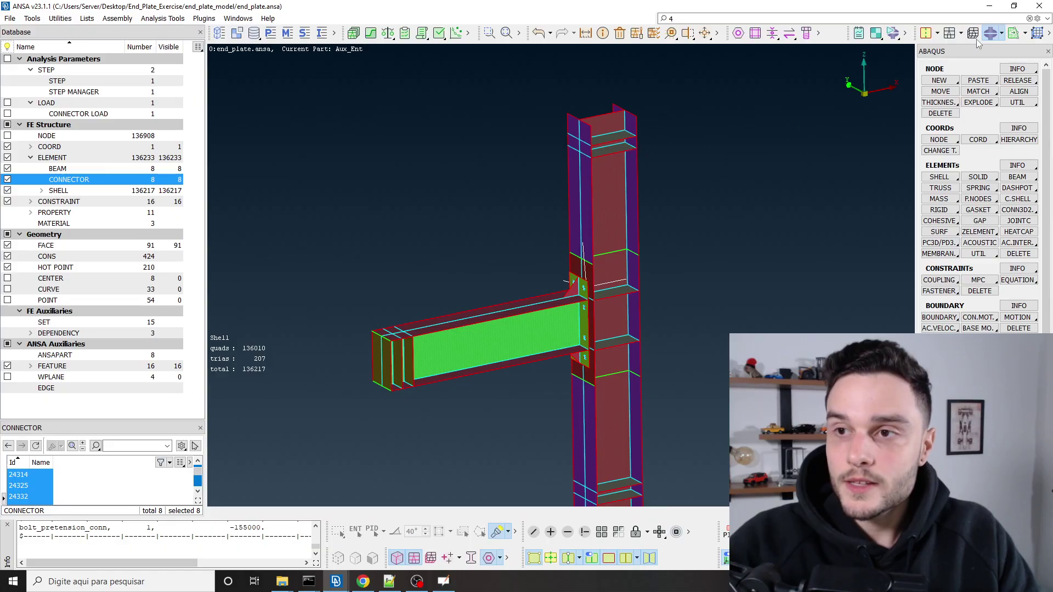
click(1002, 33)
click(961, 87)
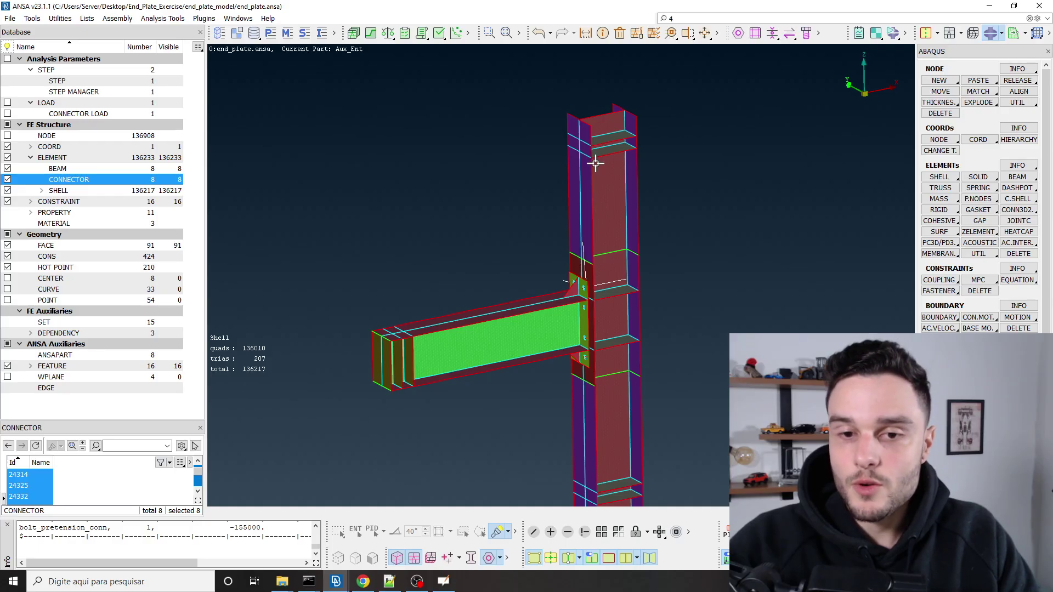
scroll(596, 163, down, 3)
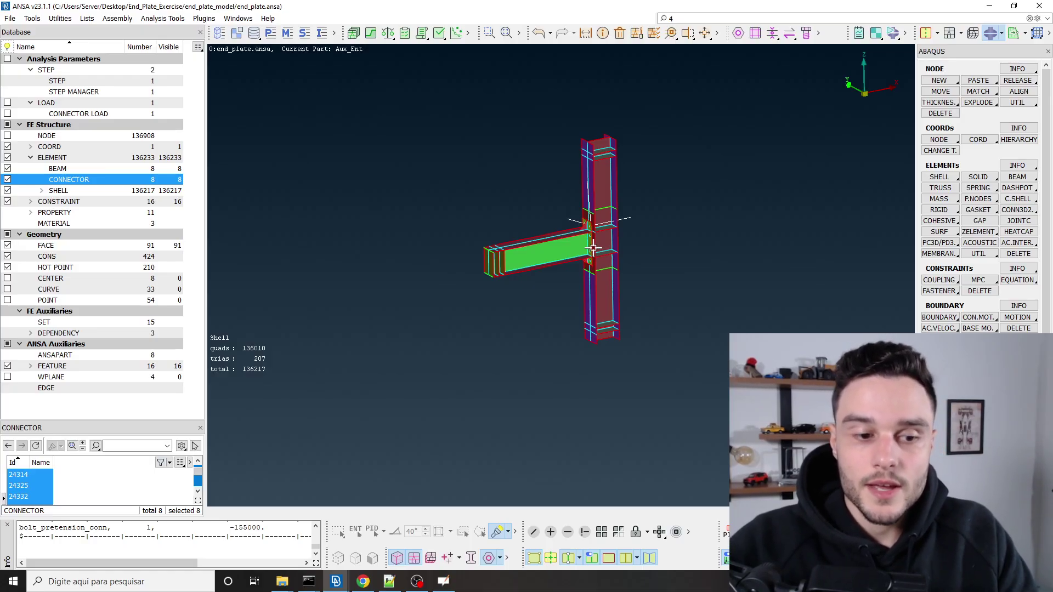
scroll(591, 232, up, 6)
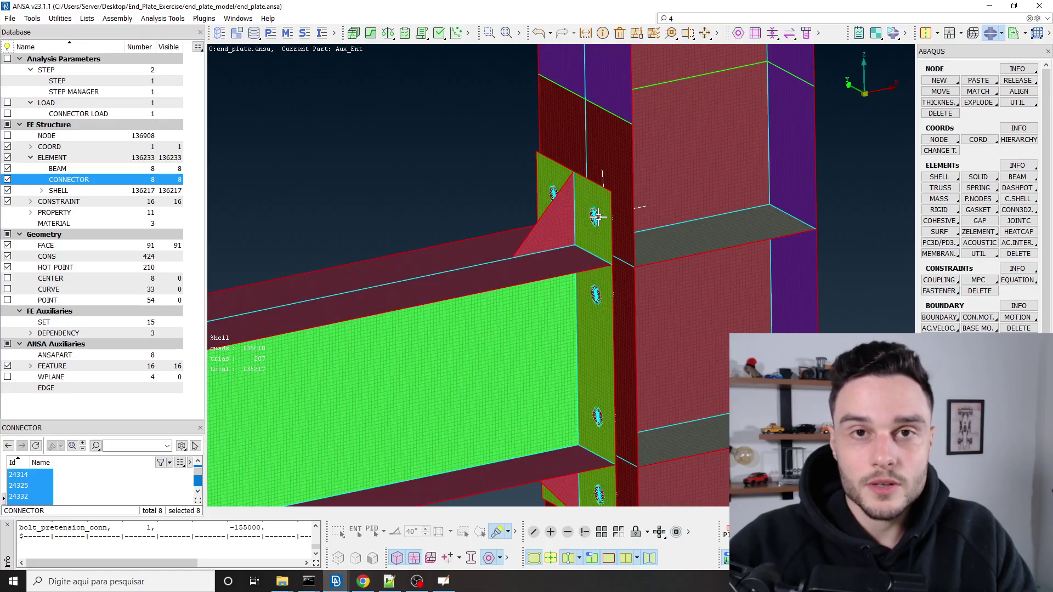
scroll(596, 217, down, 3)
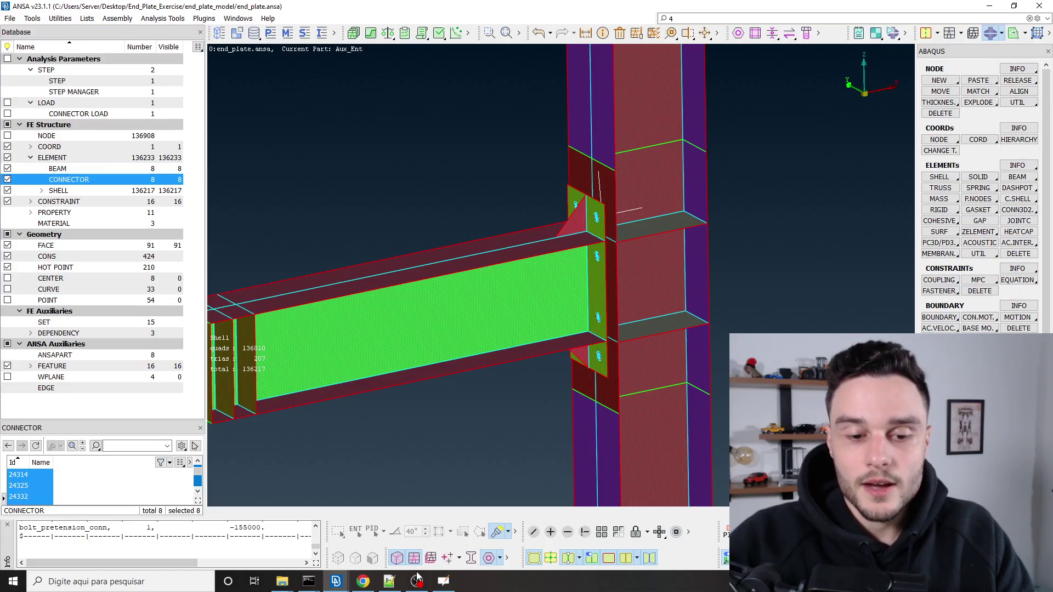
Switch to Notepad++ and write "Contact blog article" as the first line of the empty note.
mouse_move(388, 585)
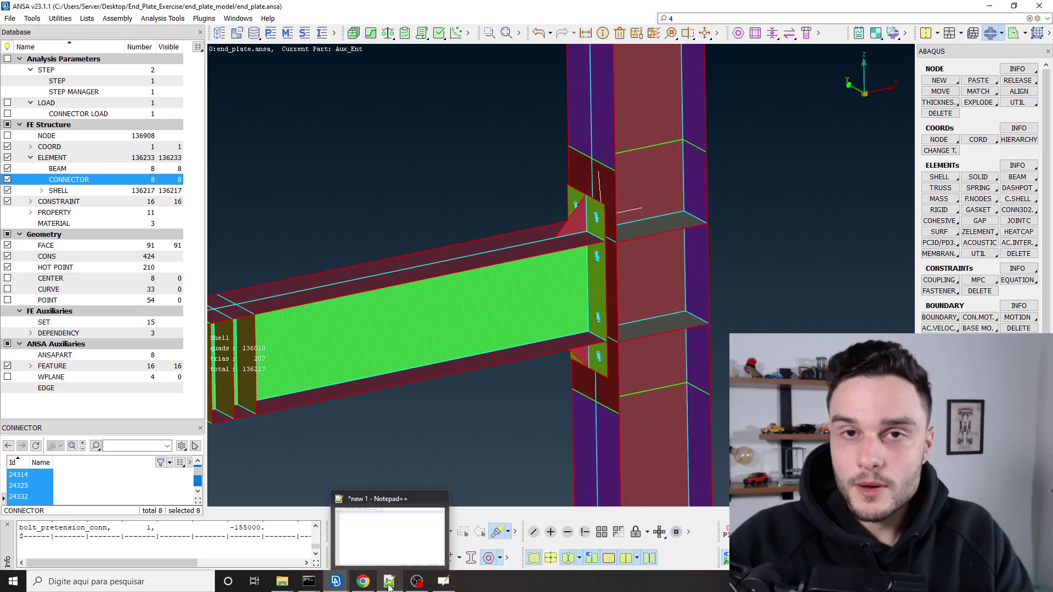
click(388, 584)
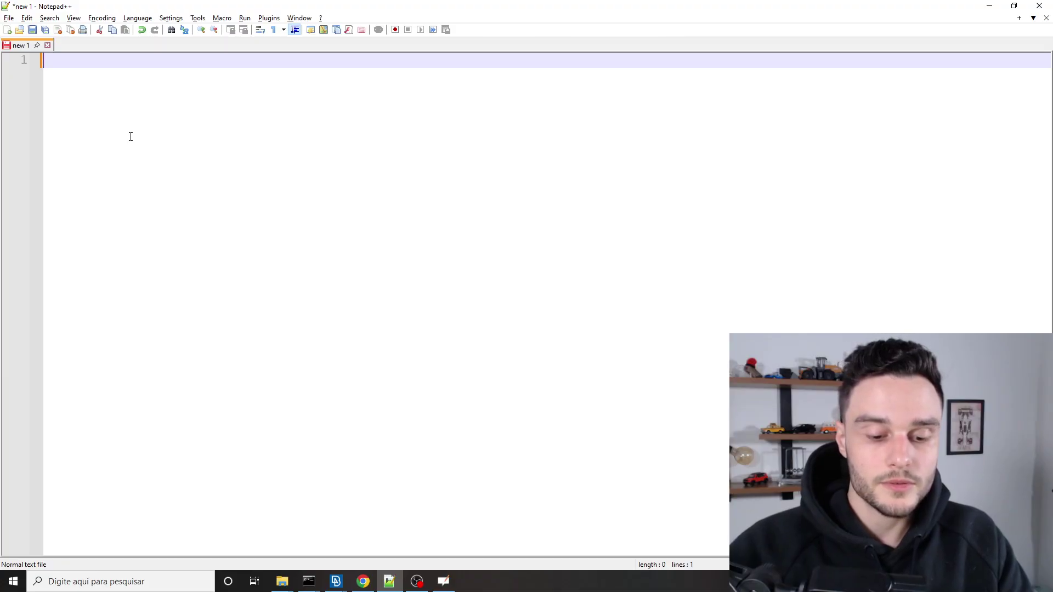
text(Contac)
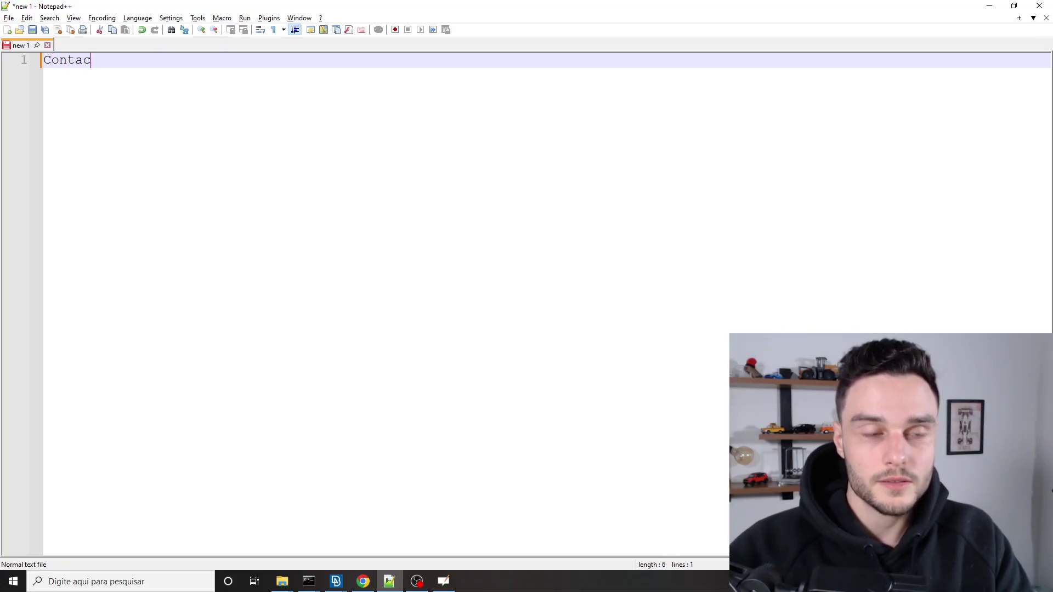
text(t blog article)
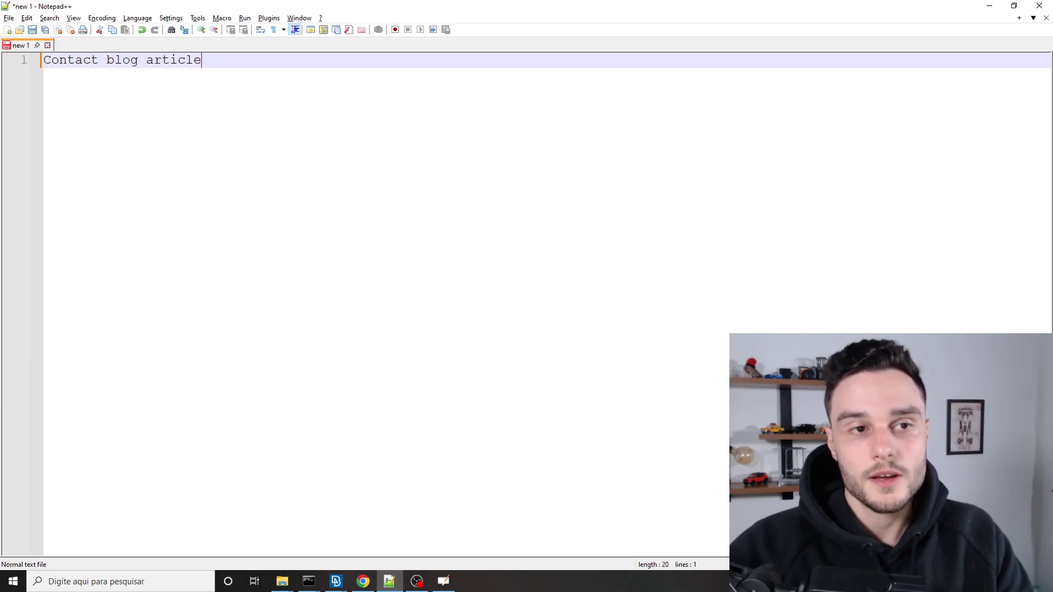
key(Return)
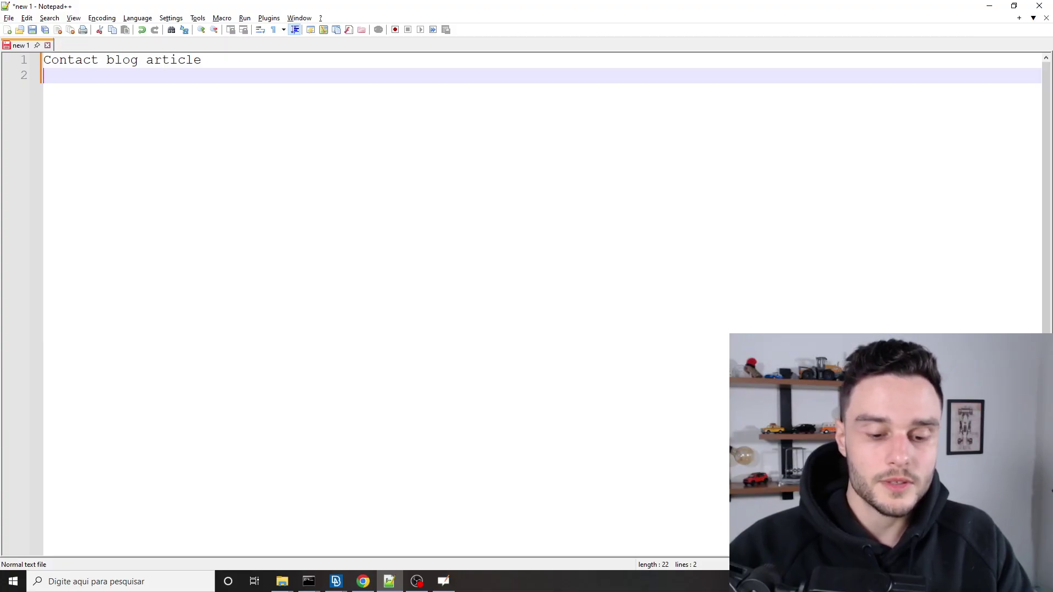
Write "Simulia tutorial about contact" as the second line of the note.
text(Simulia)
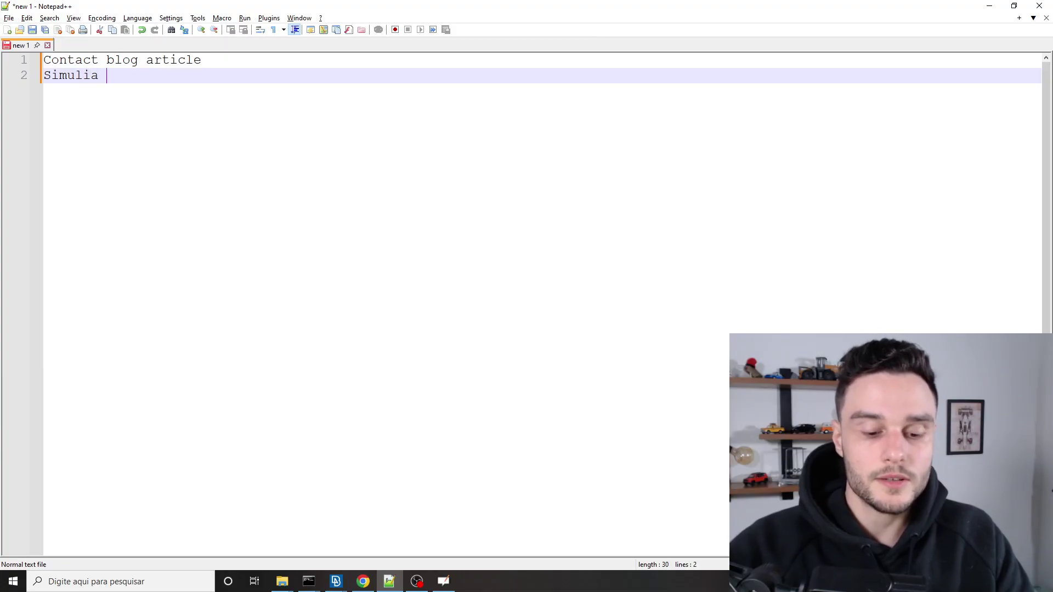
text( teoria)
key(BackSpace)
key(BackSpace)
key(BackSpace)
key(BackSpace)
key(BackSpace)
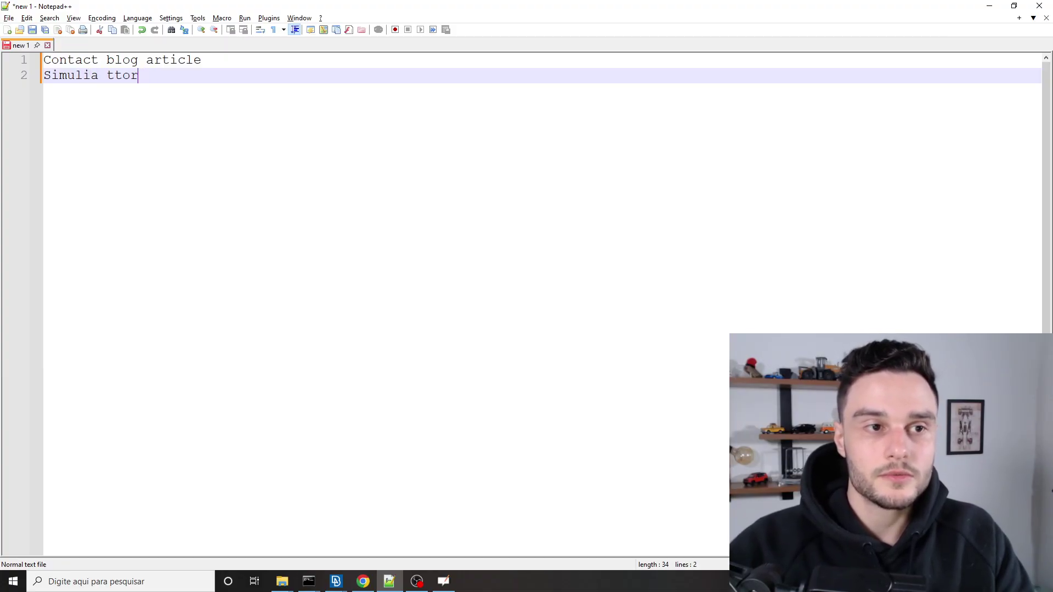
text(utorial about)
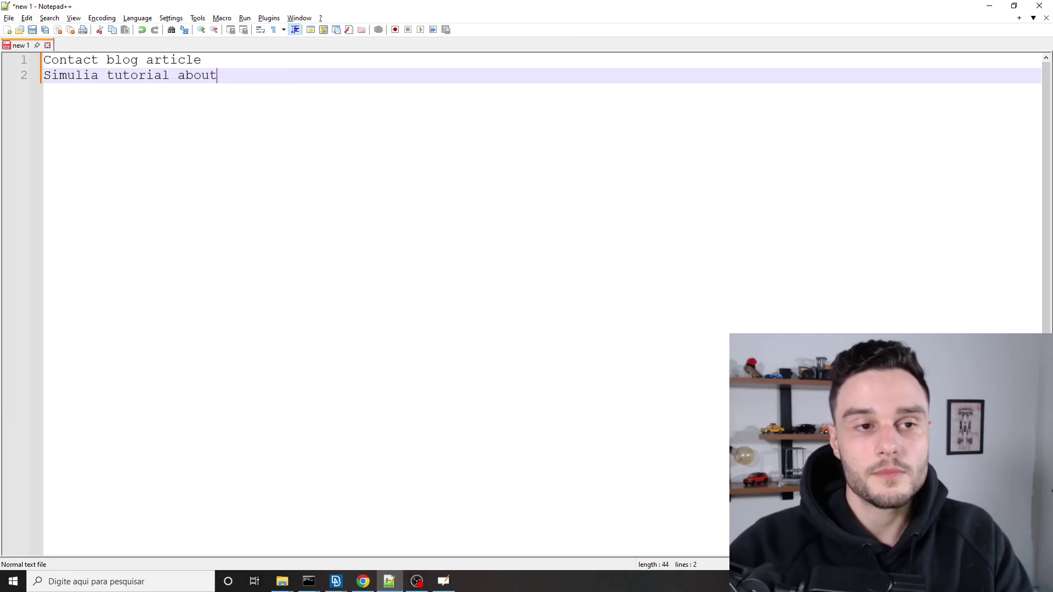
text( contact)
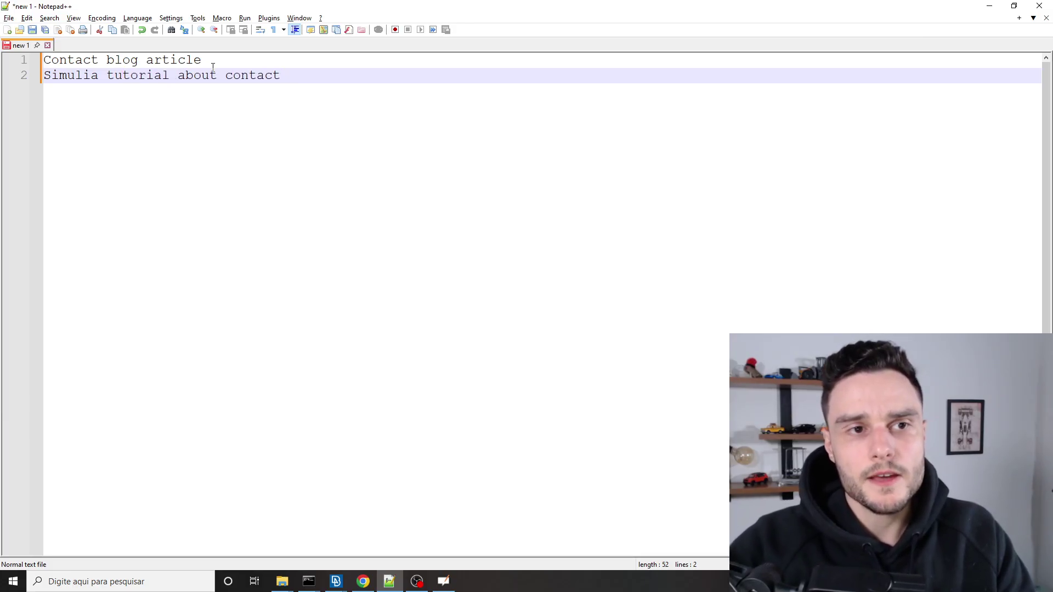
Highlight each of the two contact reference lines in the note, and return to ANSA.
drag(214, 63, 44, 60)
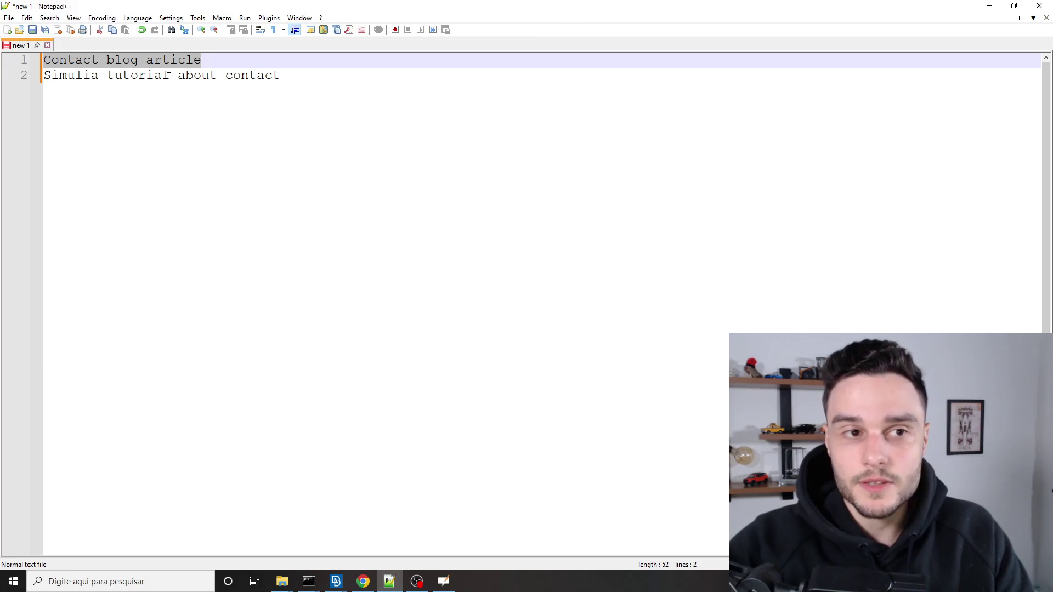
drag(282, 75, 16, 77)
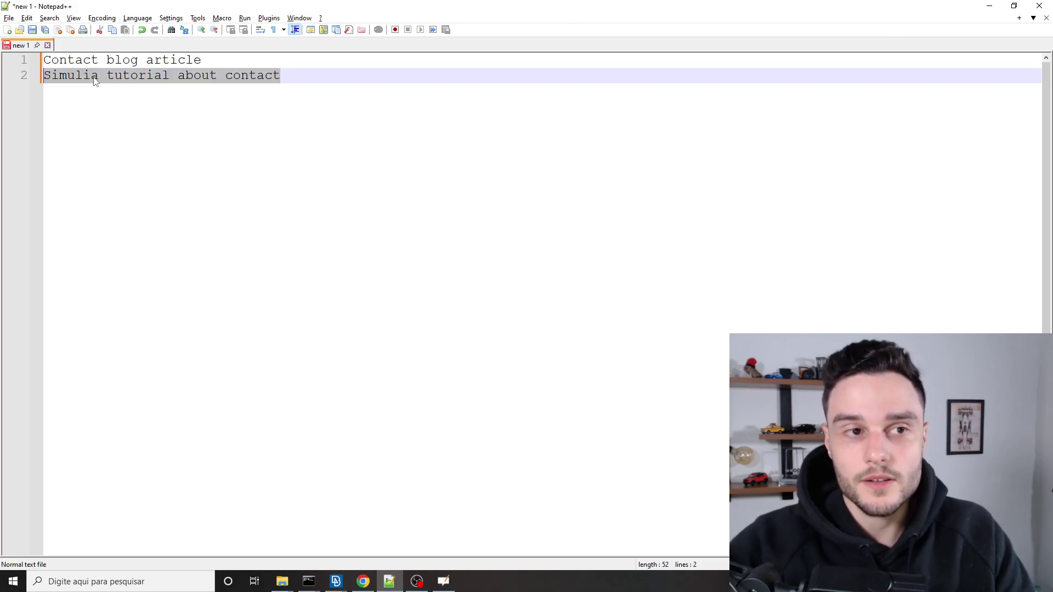
click(290, 76)
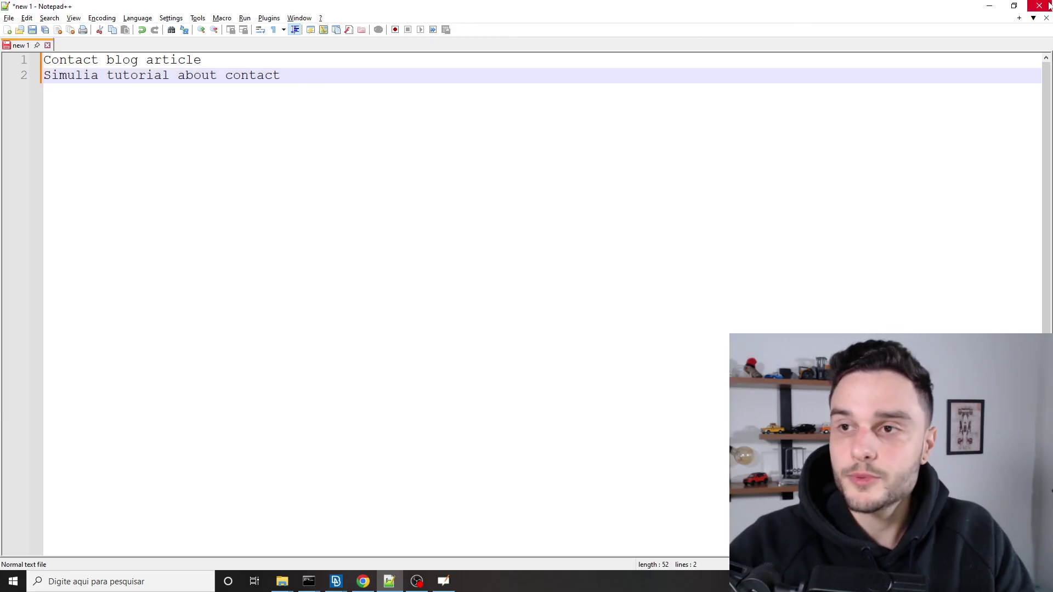
click(990, 10)
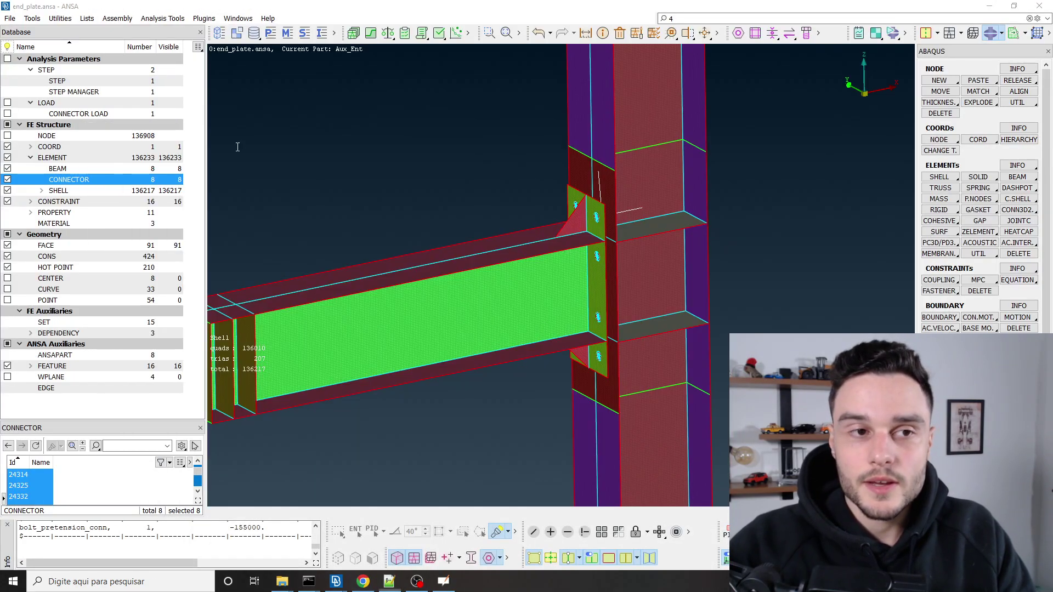
key(alt+Tab)
triple_click(247, 77)
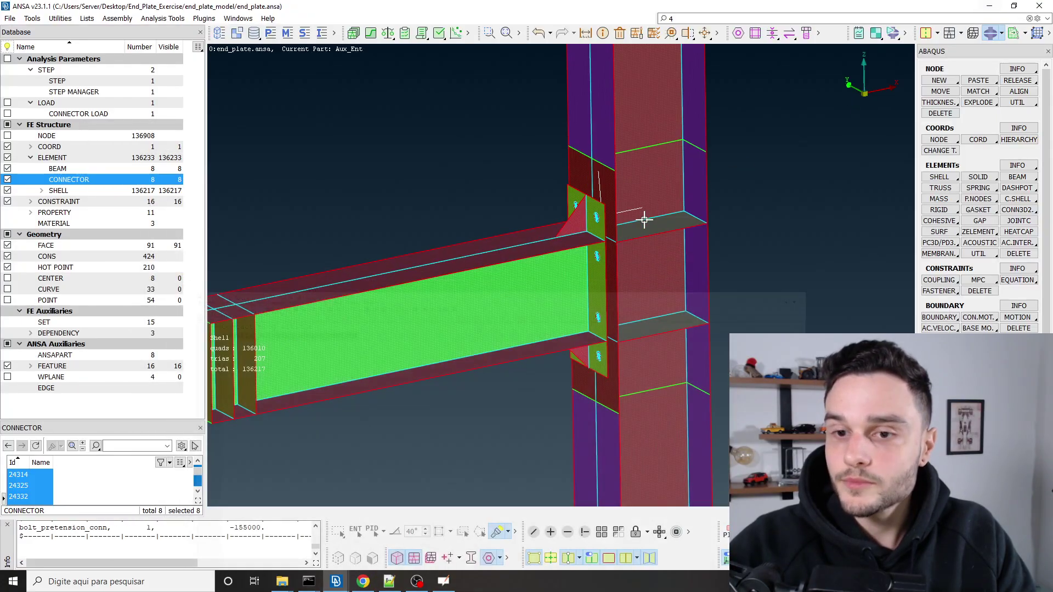
click(990, 6)
Switch the model's colouring from PID to ENT to show the two sides of the shells.
scroll(611, 269, up, 5)
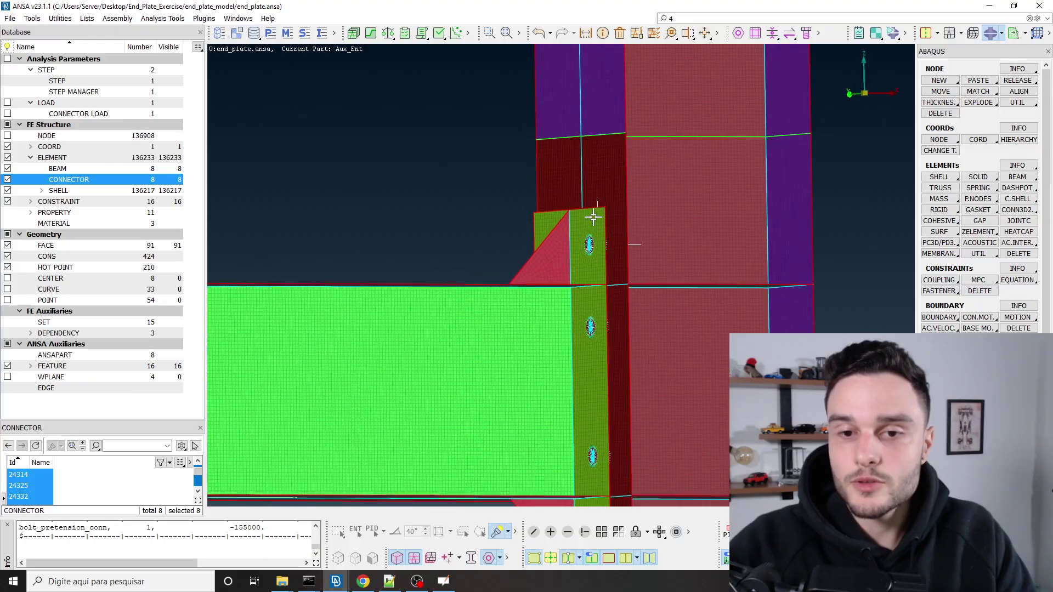
ctrl+drag(591, 256, 588, 236)
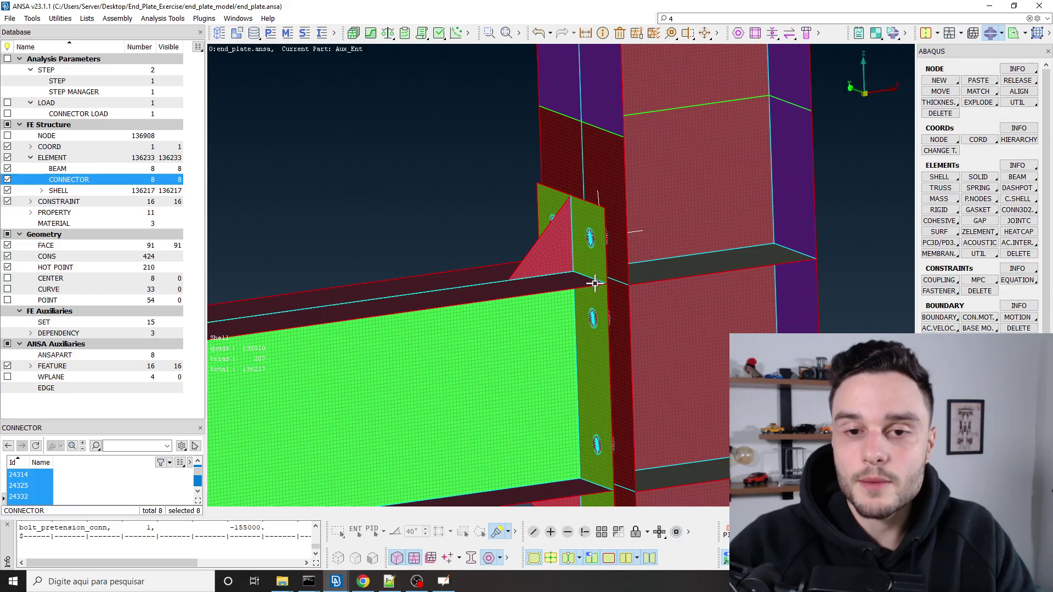
ctrl+middle_drag(585, 258, 606, 144)
ctrl+drag(605, 143, 601, 155)
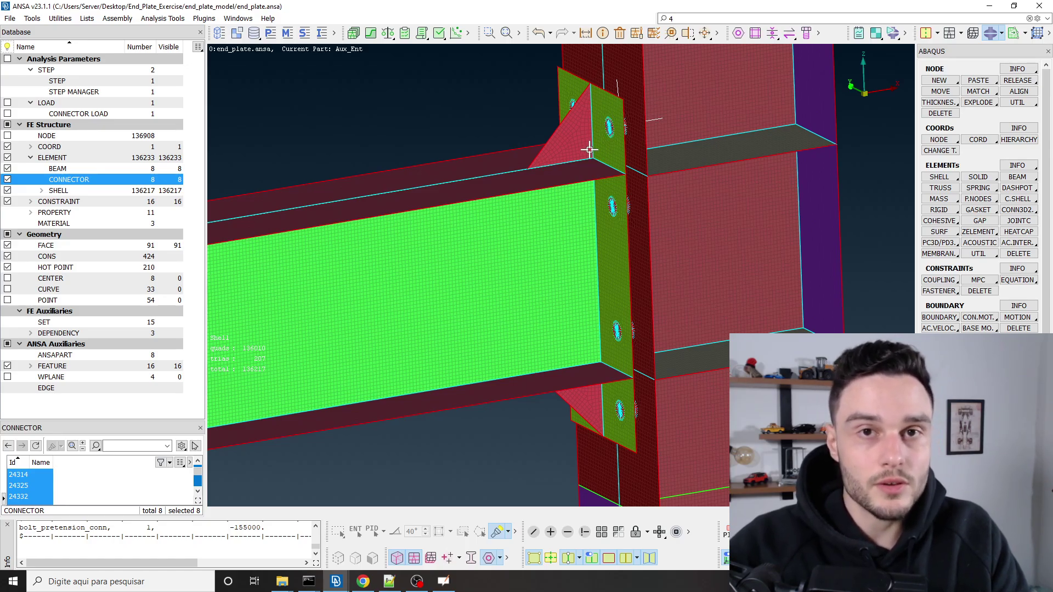
scroll(588, 150, down, 3)
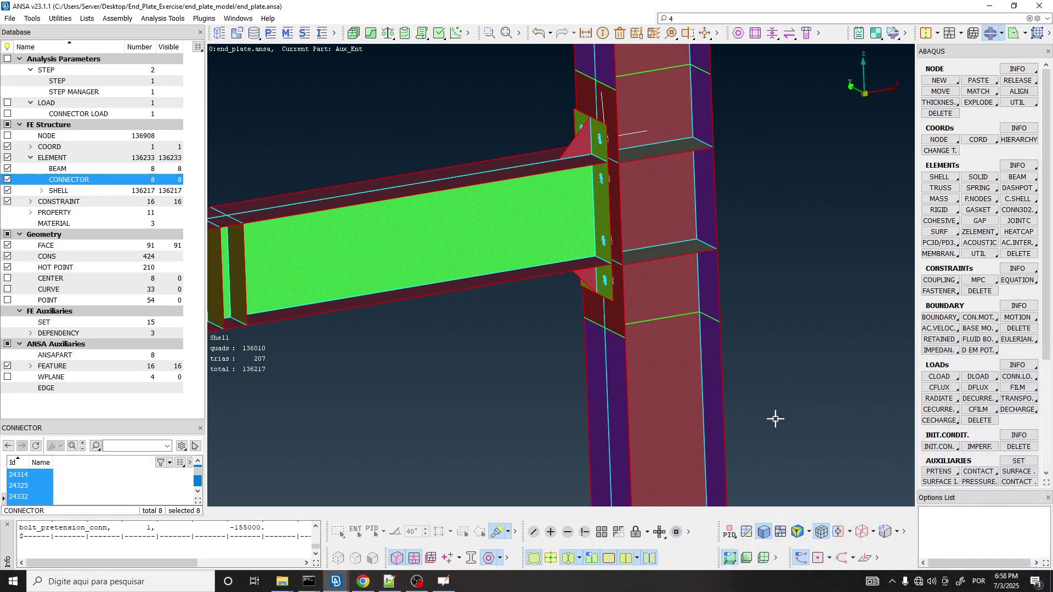
text(4)
click(730, 533)
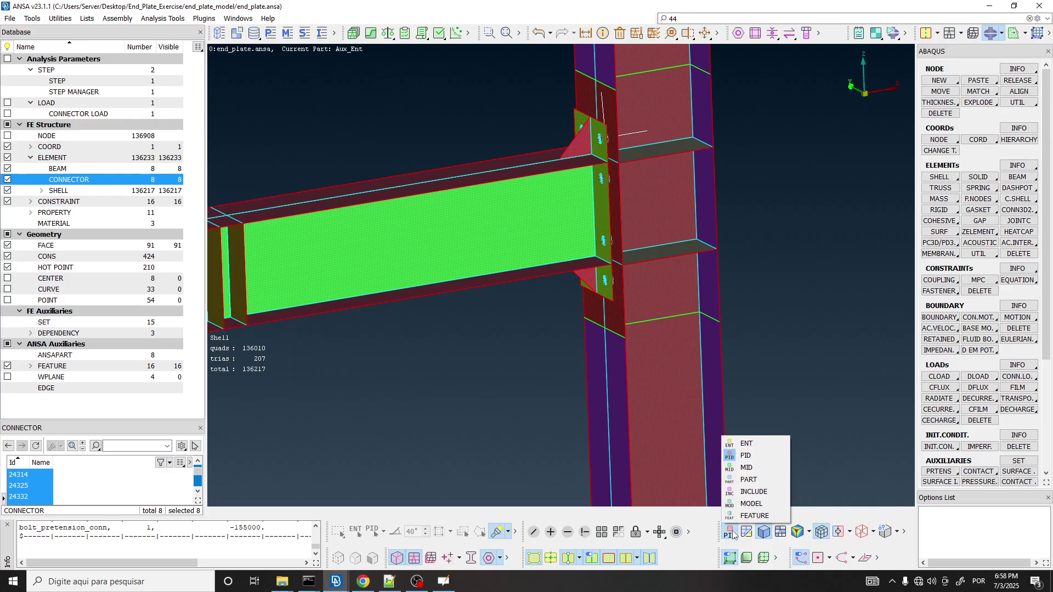
click(749, 449)
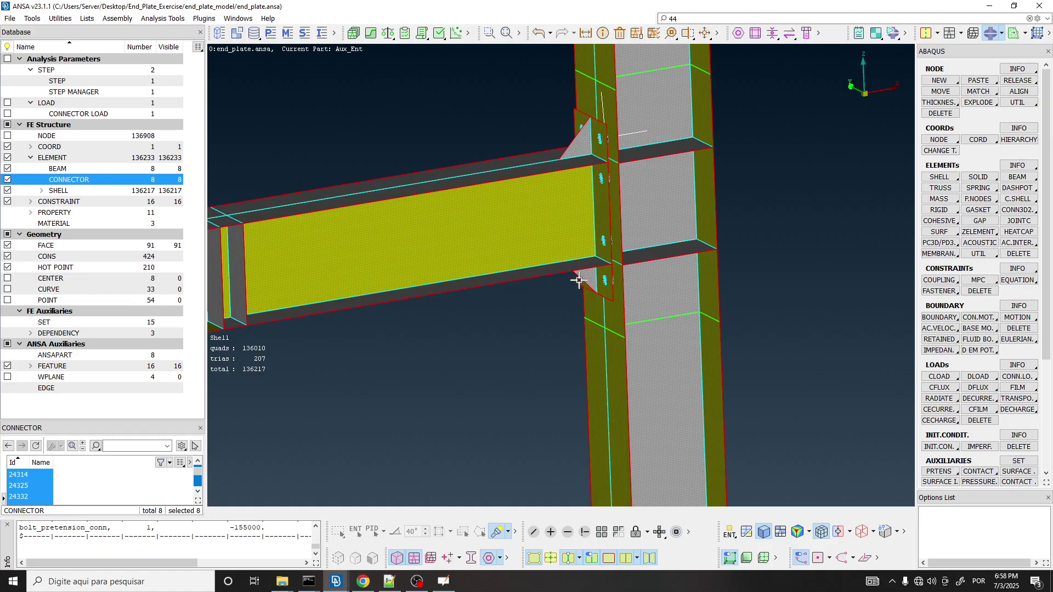
Examine the shell side colours on the beam web, flanges, end plate and column from several angles.
scroll(579, 282, down, 4)
mouse_move(585, 252)
ctrl+mouse_down()
mouse_move(592, 245)
mouse_move(592, 265)
ctrl+mouse_up()
scroll(570, 263, up, 5)
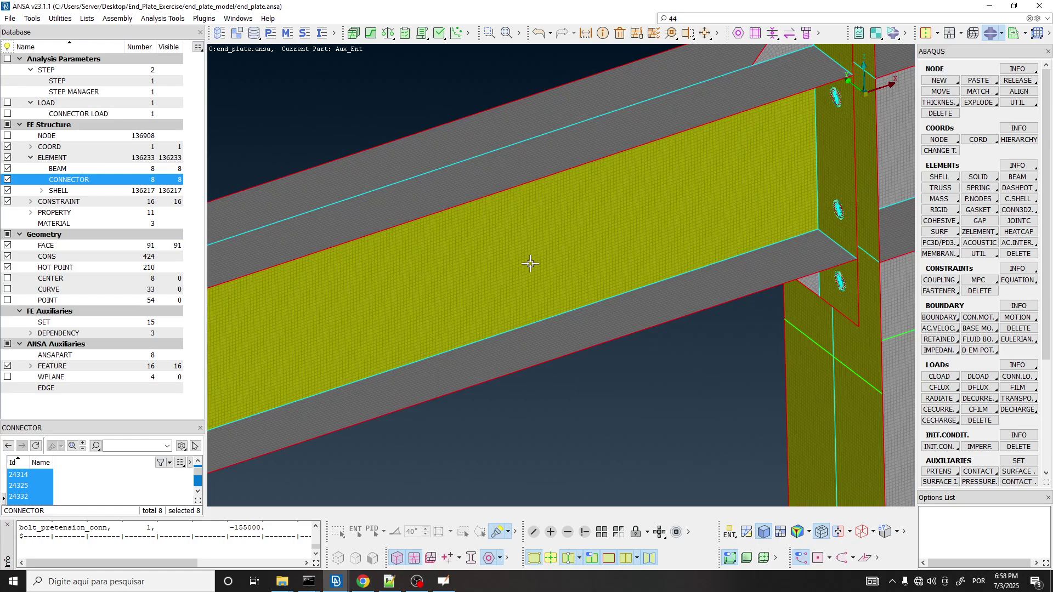
scroll(540, 242, down, 5)
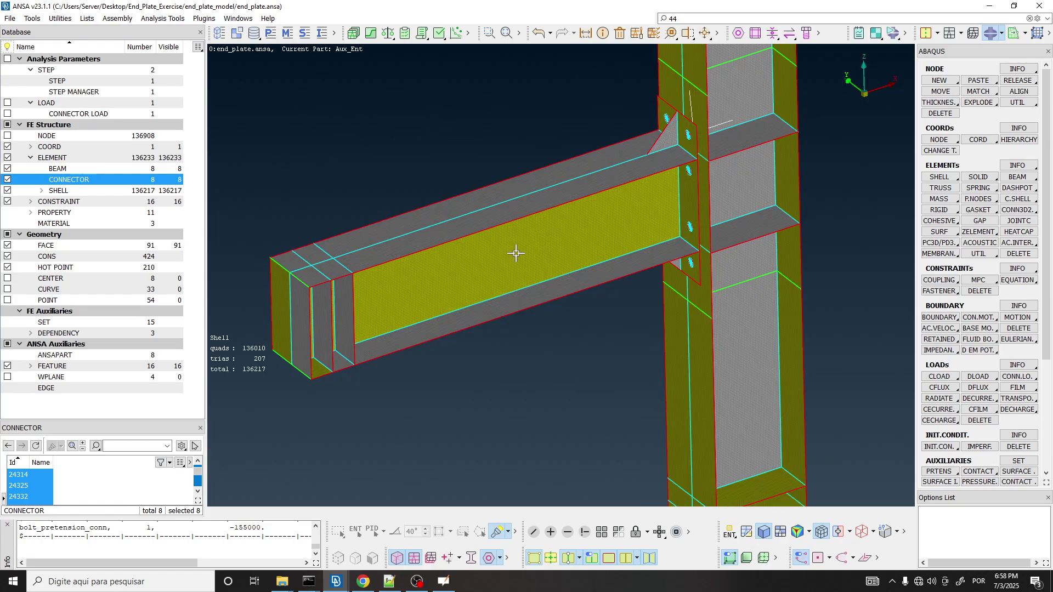
ctrl+drag(519, 242, 550, 238)
scroll(527, 157, up, 5)
scroll(491, 219, down, 7)
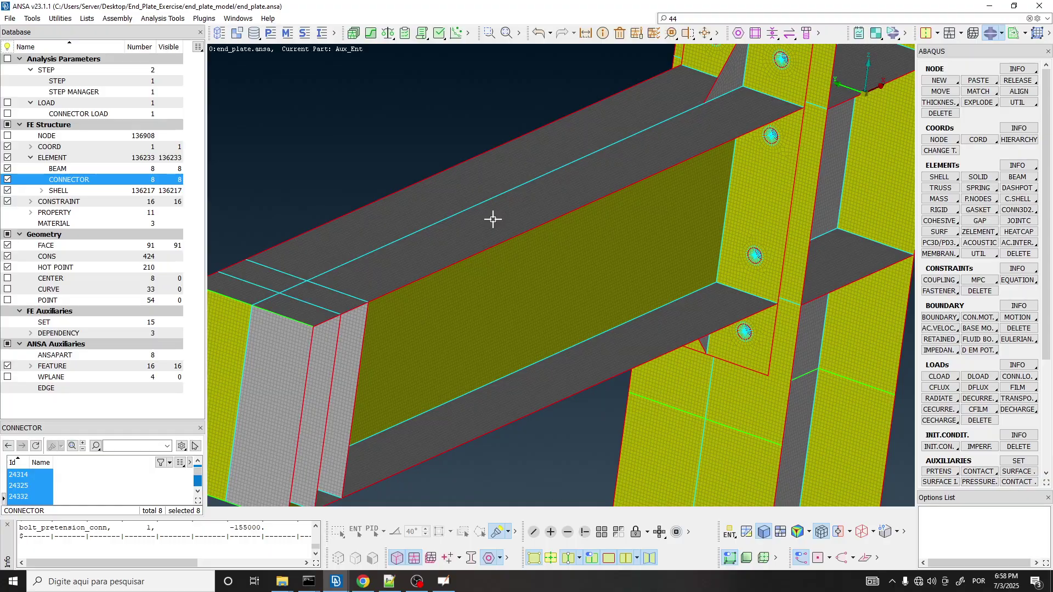
scroll(485, 248, up, 4)
ctrl+drag(485, 248, 456, 238)
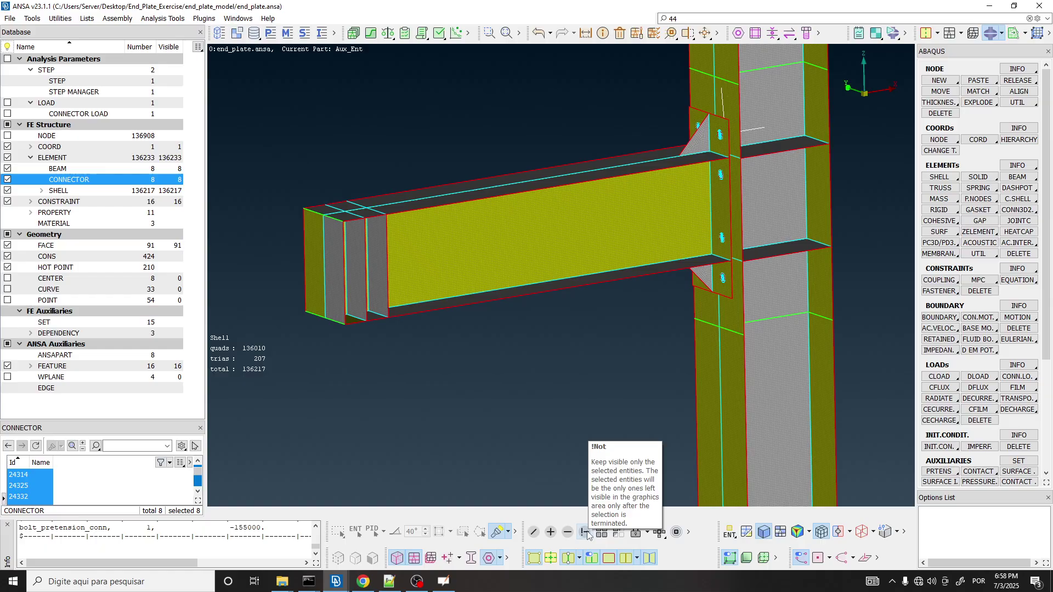
Keep only the beam web visible, picking it by a 40° feature angle.
click(584, 532)
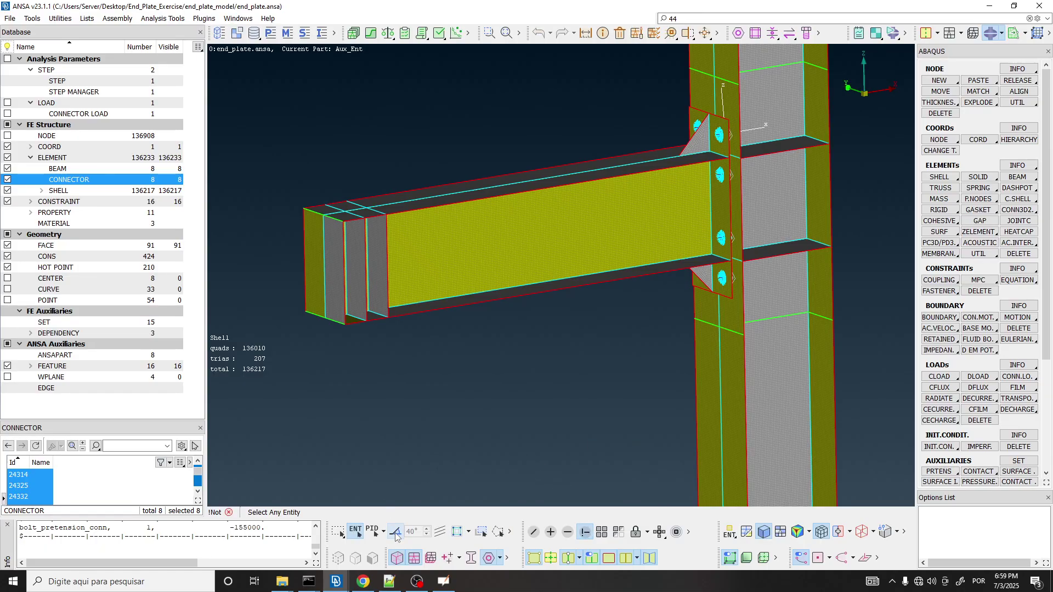
click(395, 533)
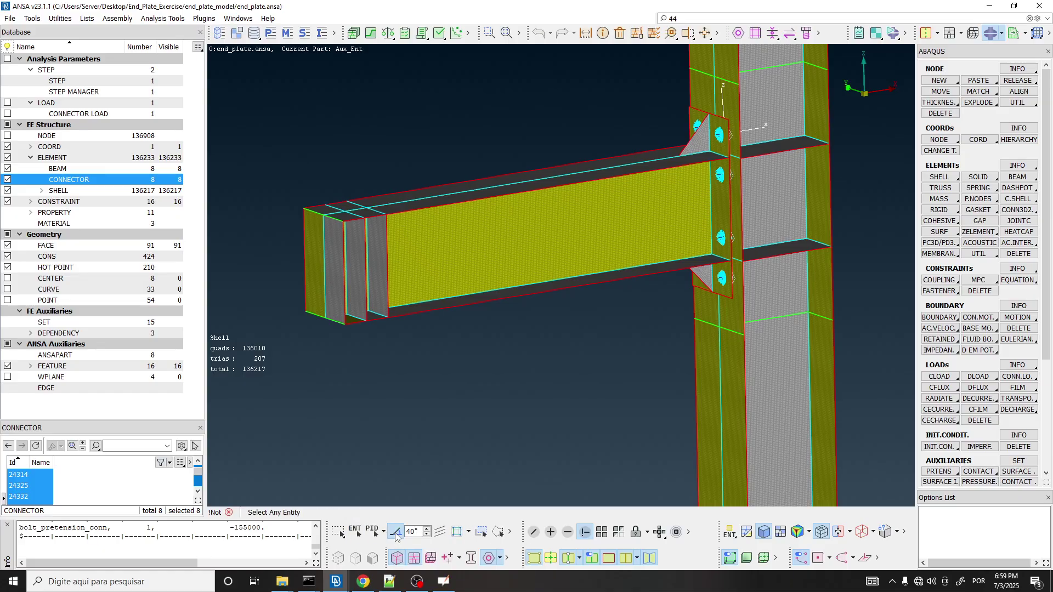
click(453, 267)
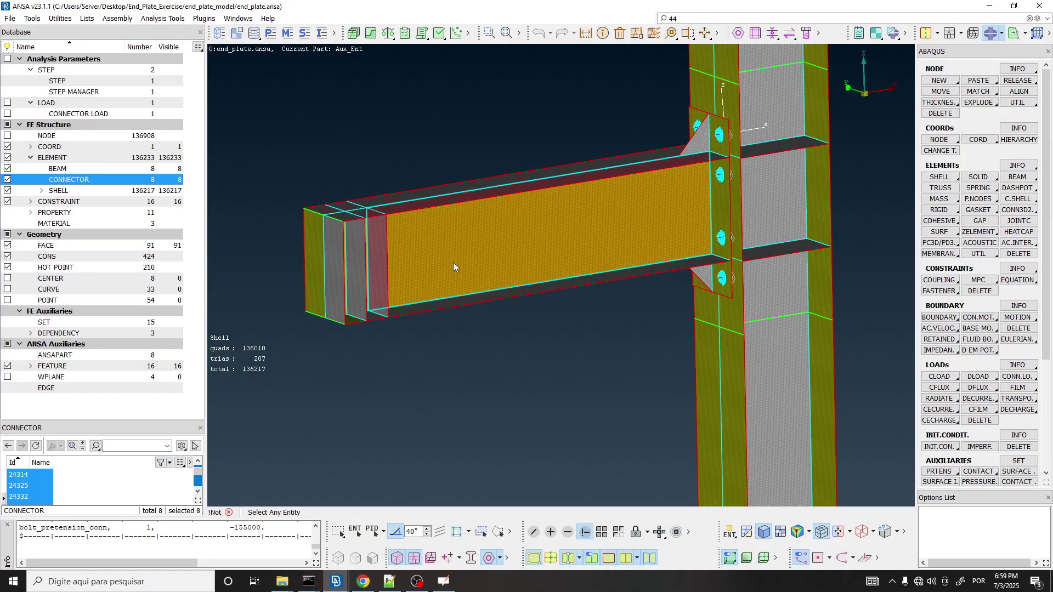
click(453, 262)
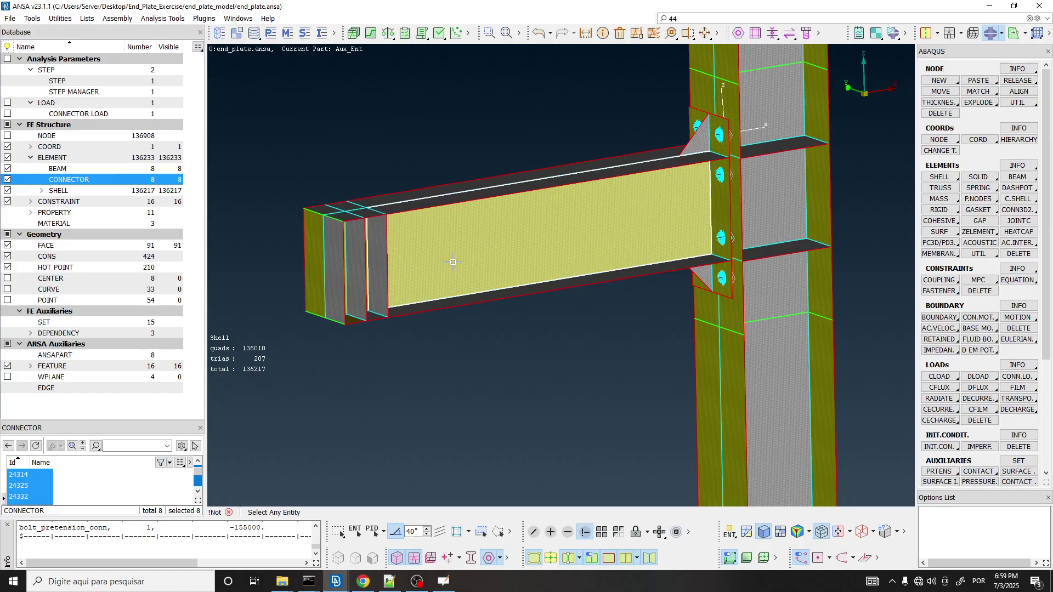
middle_click(453, 262)
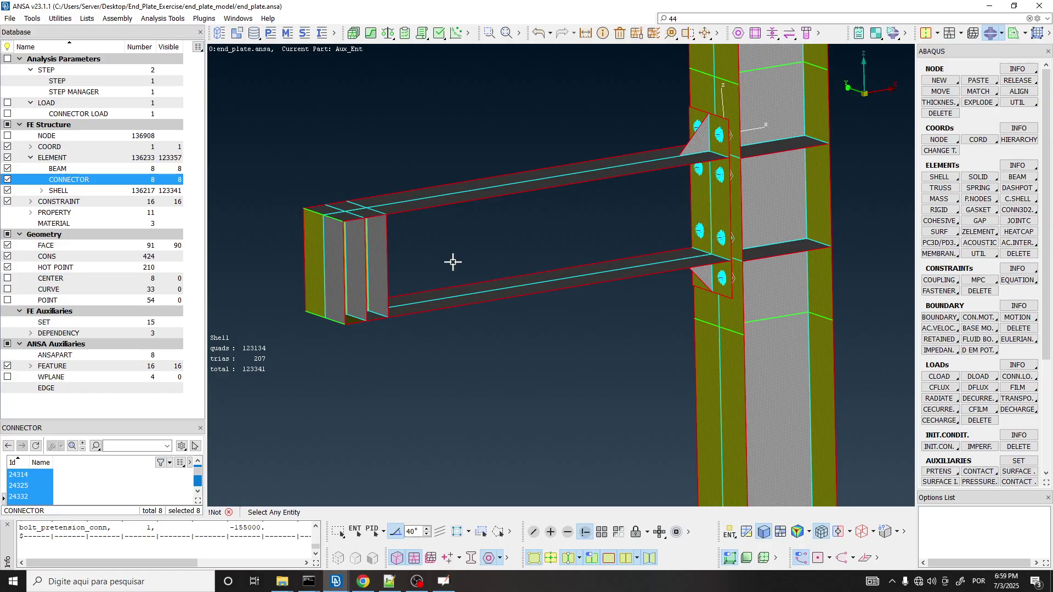
middle_click(453, 262)
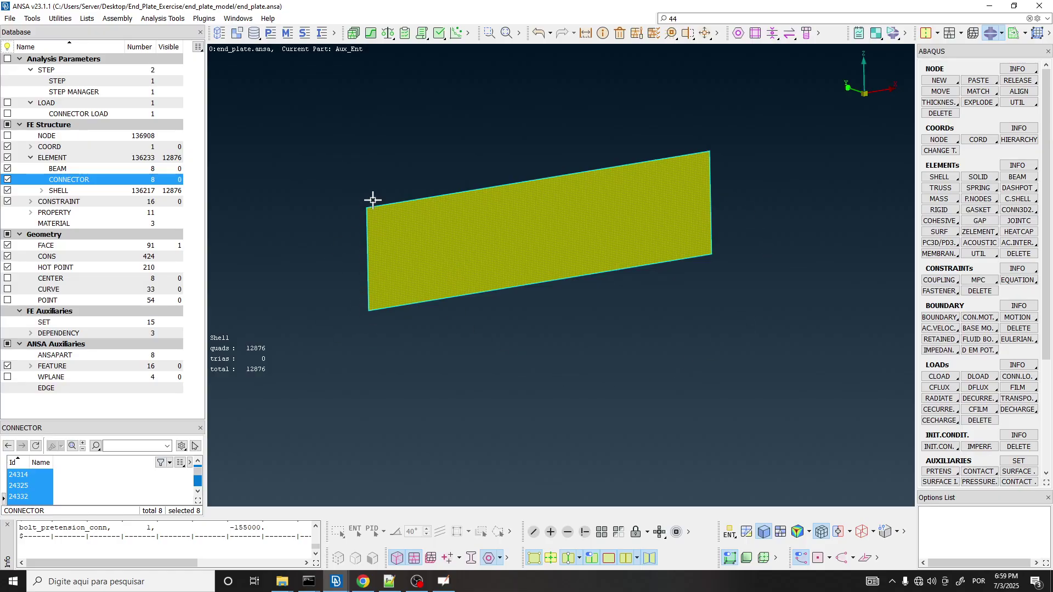
Examine the shell orientation colours on both sides of the isolated beam web.
scroll(362, 283, up, 5)
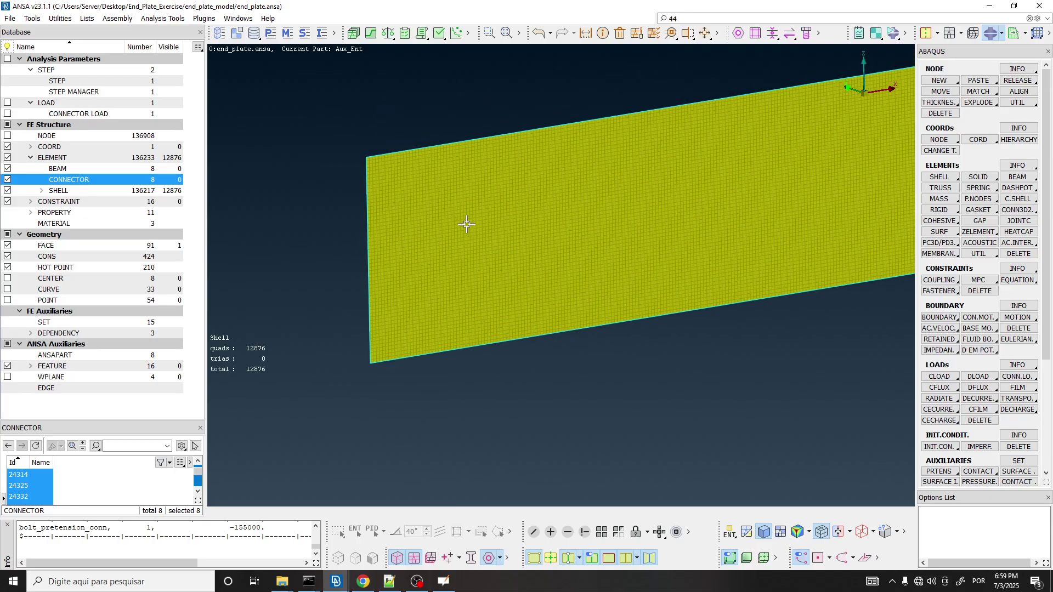
mouse_move(504, 256)
ctrl+mouse_down()
mouse_move(642, 252)
mouse_move(639, 263)
ctrl+mouse_up()
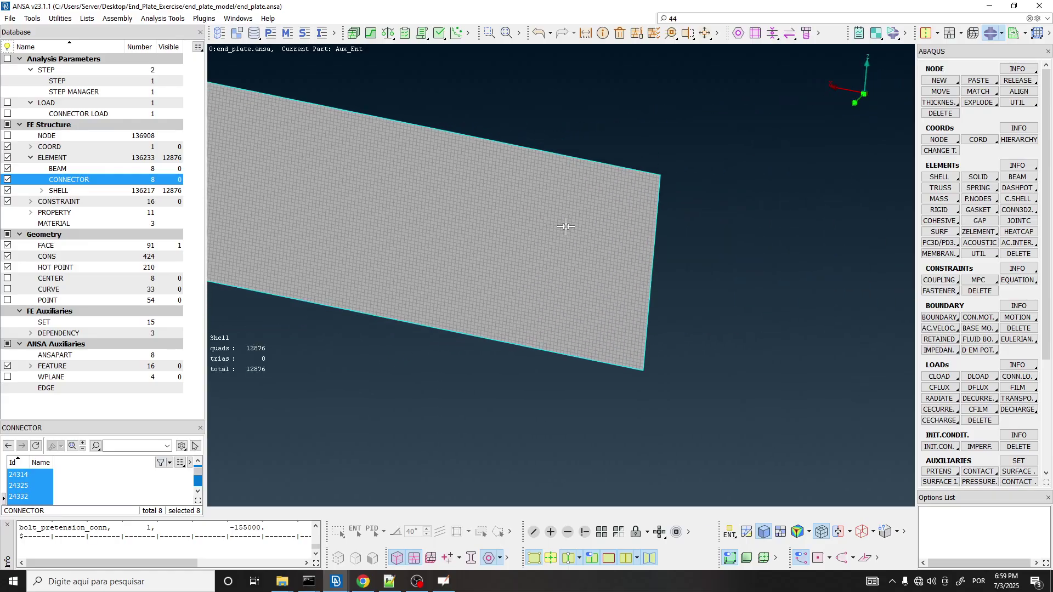
scroll(570, 201, up, 5)
scroll(578, 243, down, 4)
ctrl+drag(579, 244, 414, 203)
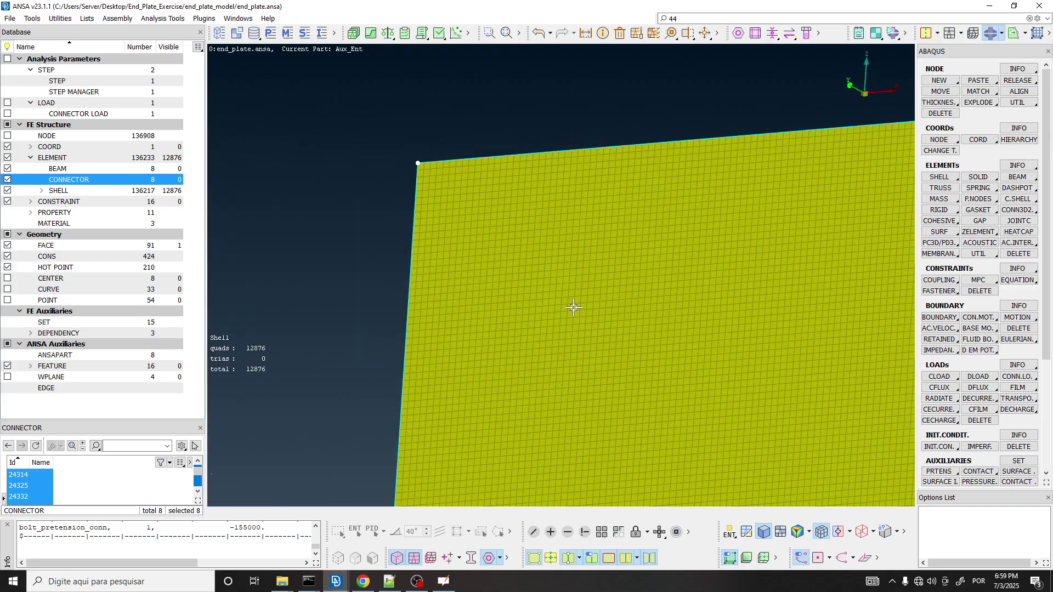
scroll(463, 286, down, 4)
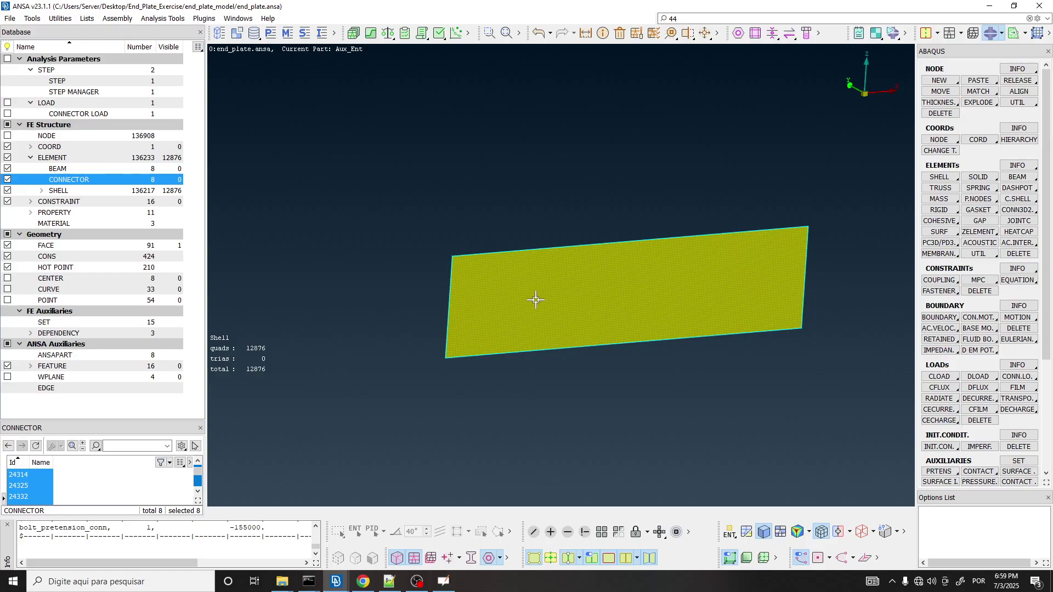
Switch to the Classic Topo tools to work on the beam web's face geometry.
click(937, 34)
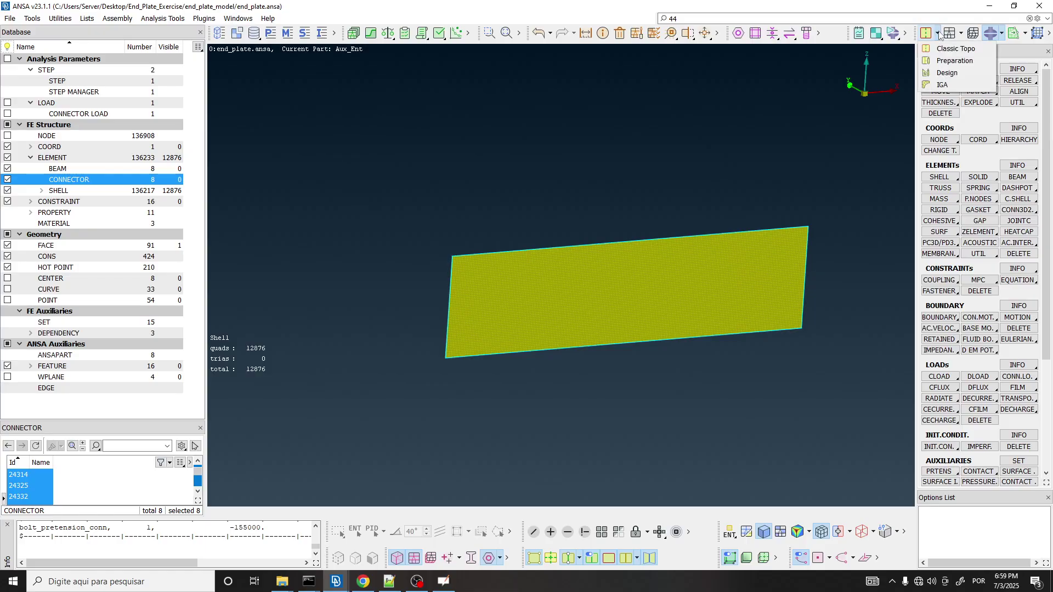
click(943, 50)
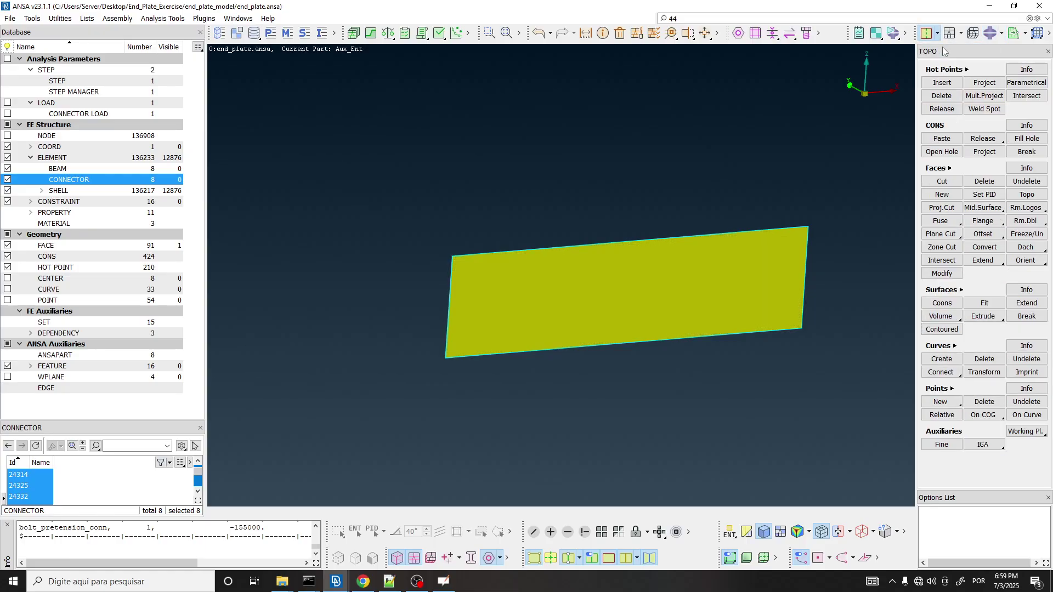
text(4)
click(946, 169)
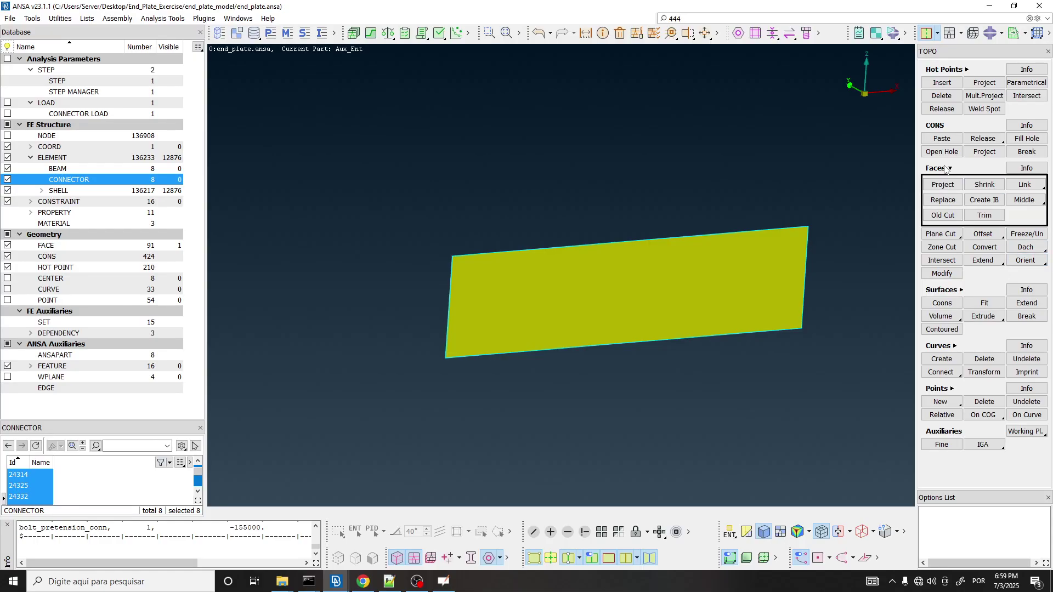
click(946, 168)
click(713, 18)
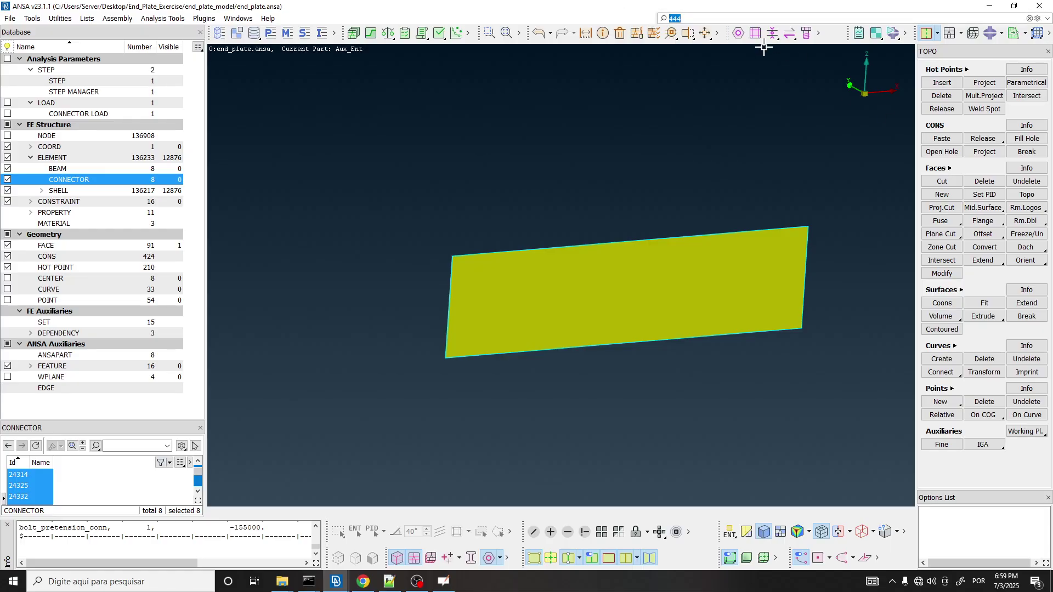
Start the face Orient command in Select mode on the beam web, and leave the command.
click(1027, 263)
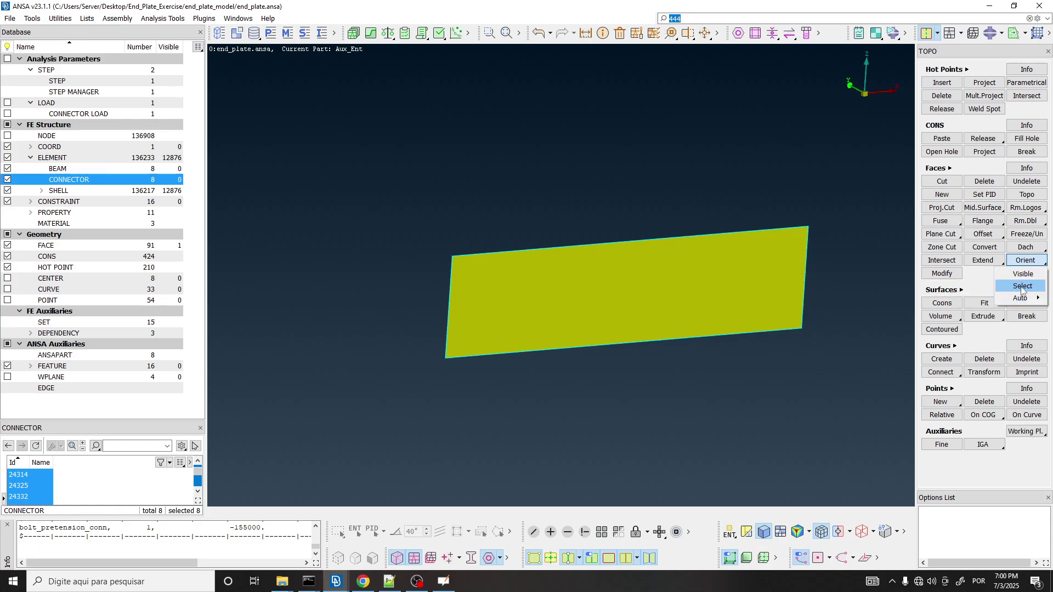
click(1024, 287)
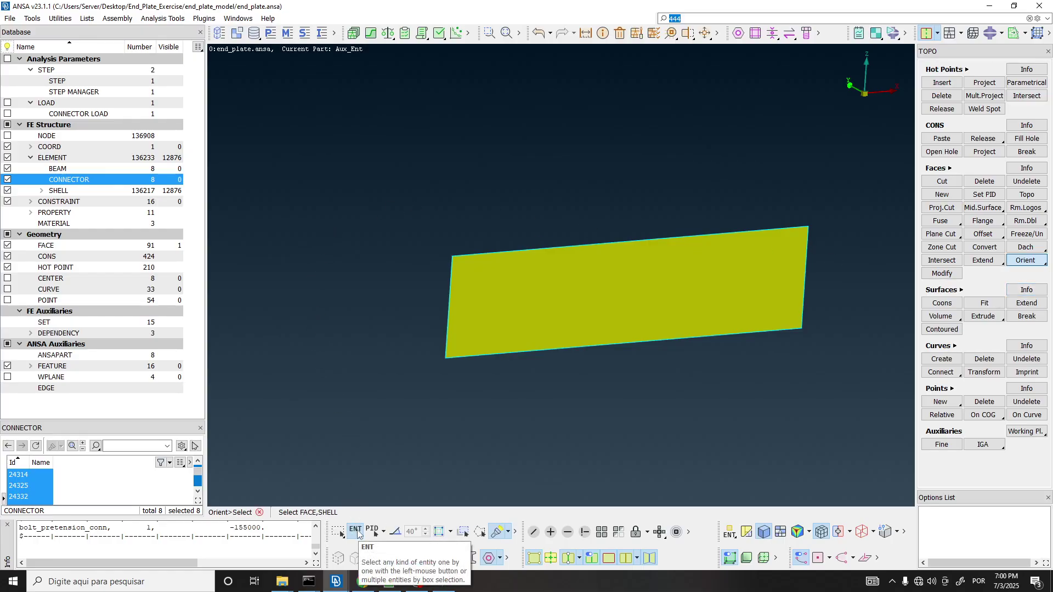
scroll(449, 328, up, 8)
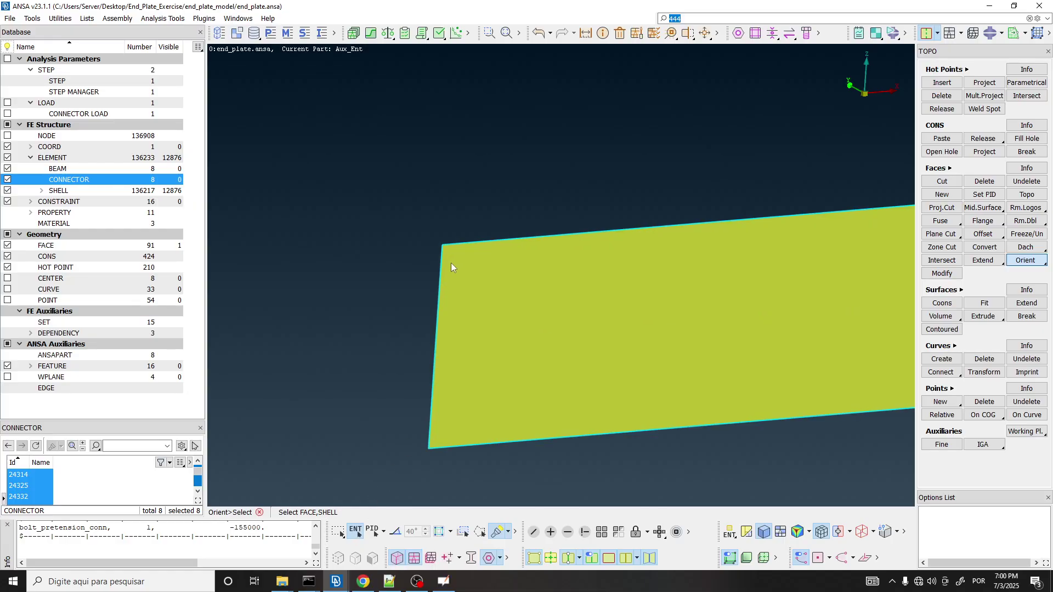
scroll(460, 225, down, 5)
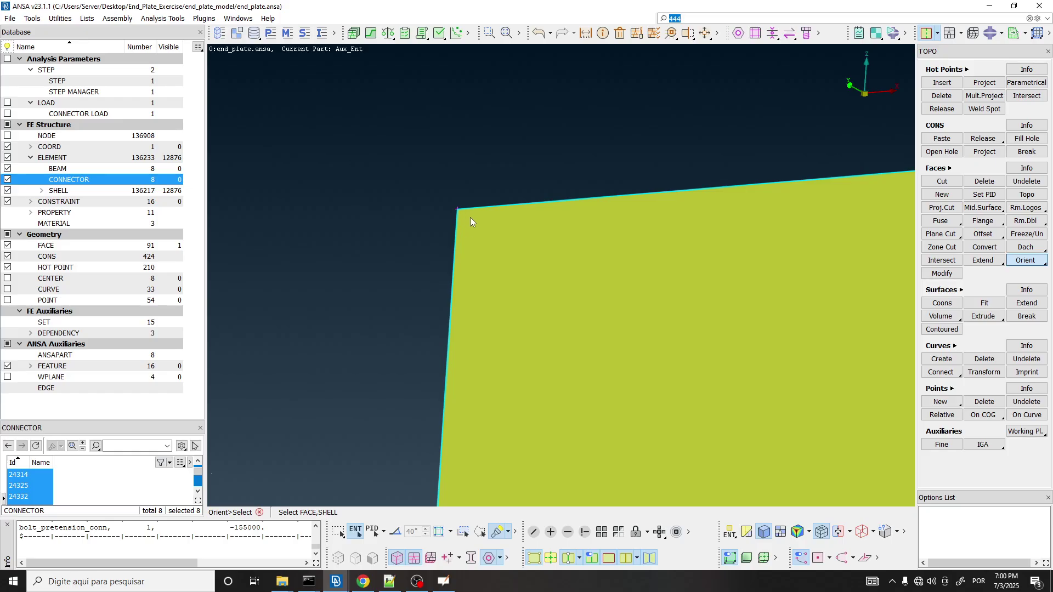
scroll(468, 214, down, 3)
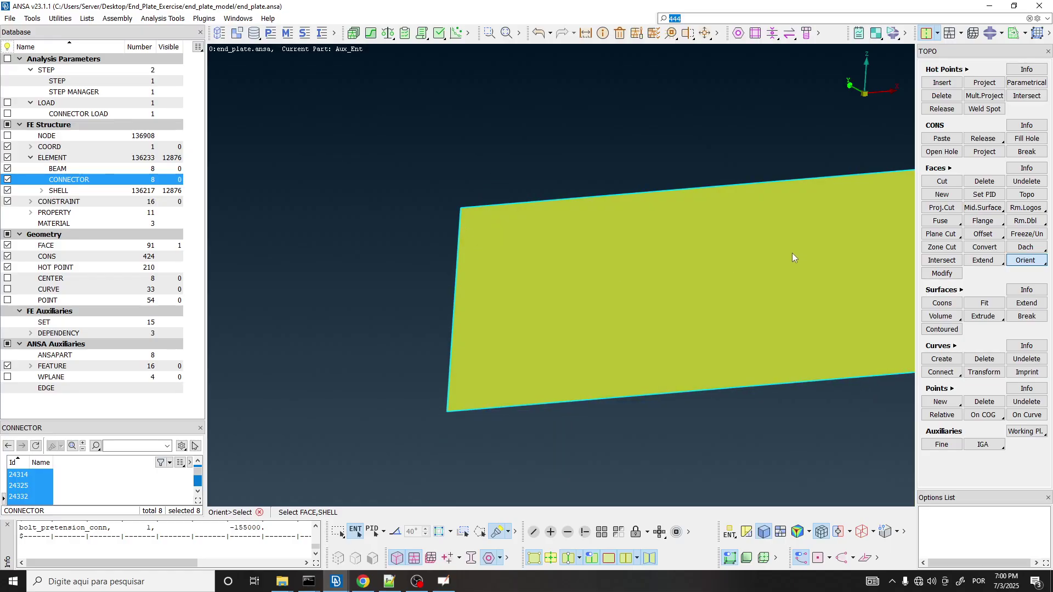
scroll(508, 249, down, 3)
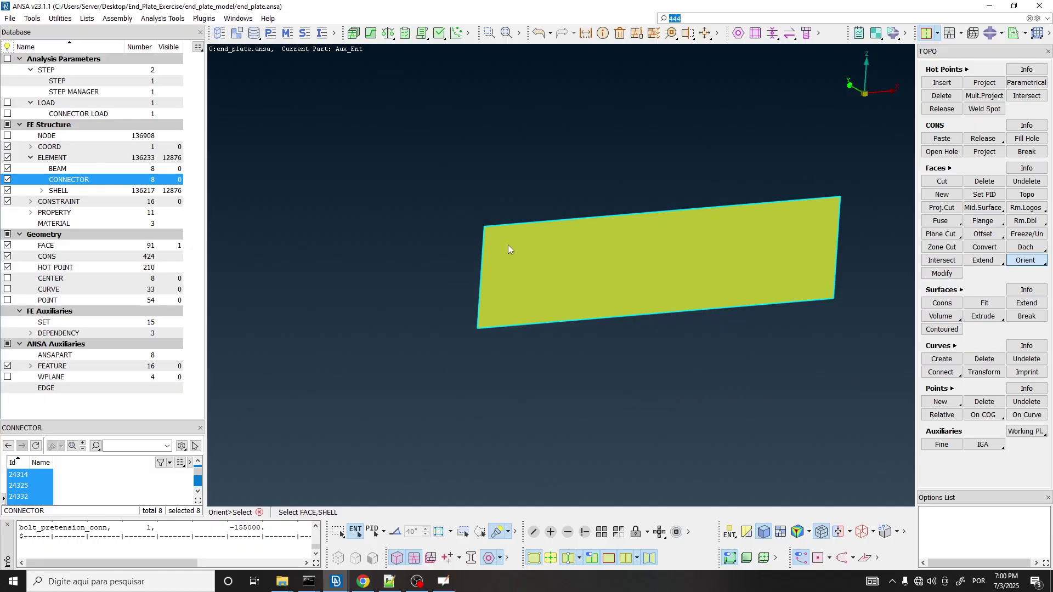
ctrl+drag(506, 248, 542, 260)
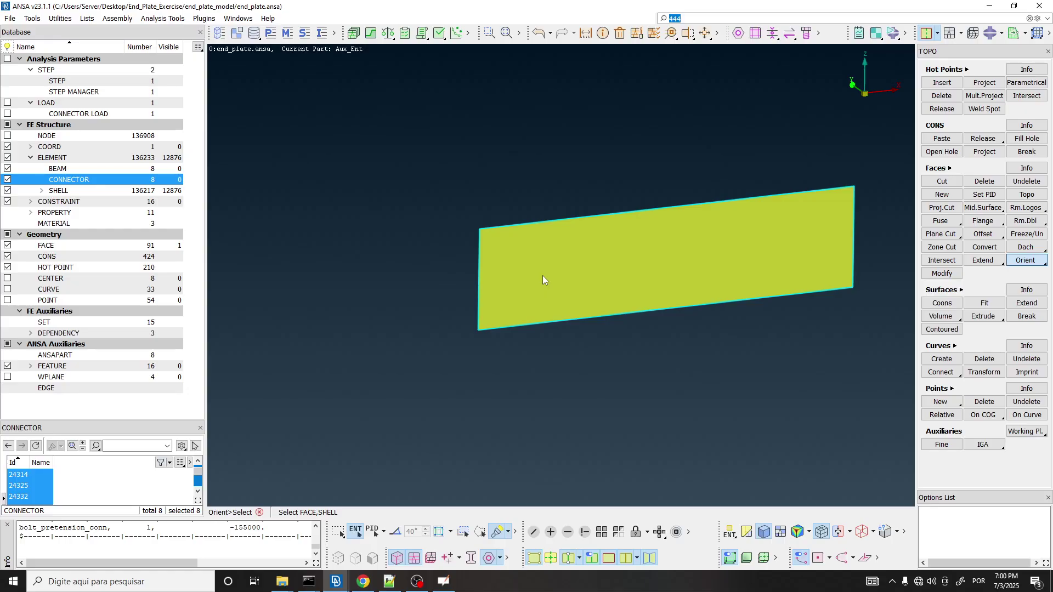
click(606, 360)
Show the whole end-plate model again and inspect the side colours of the beam flanges and web.
click(601, 532)
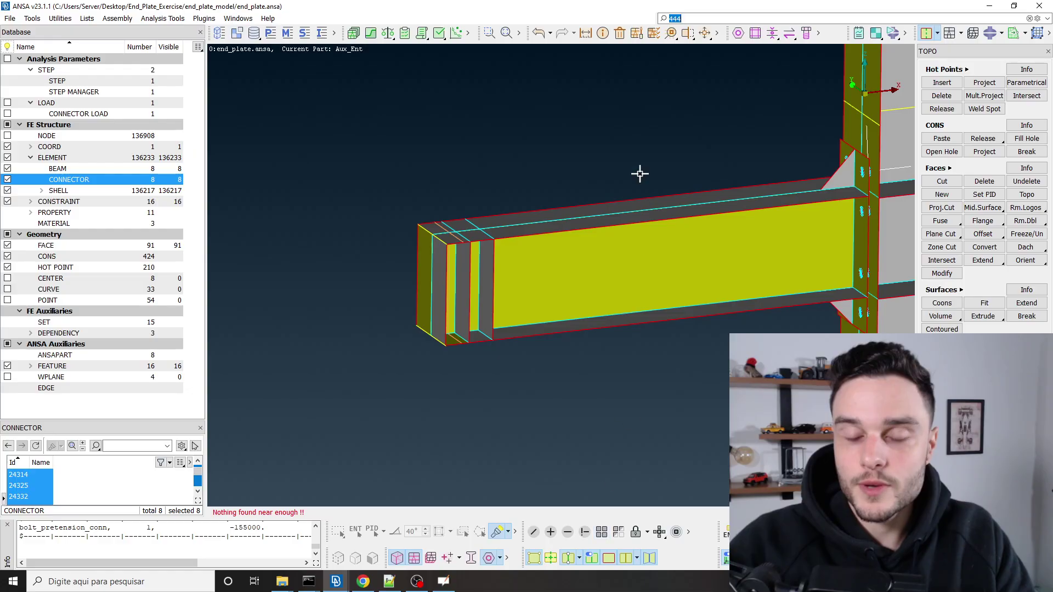
scroll(645, 226, up, 3)
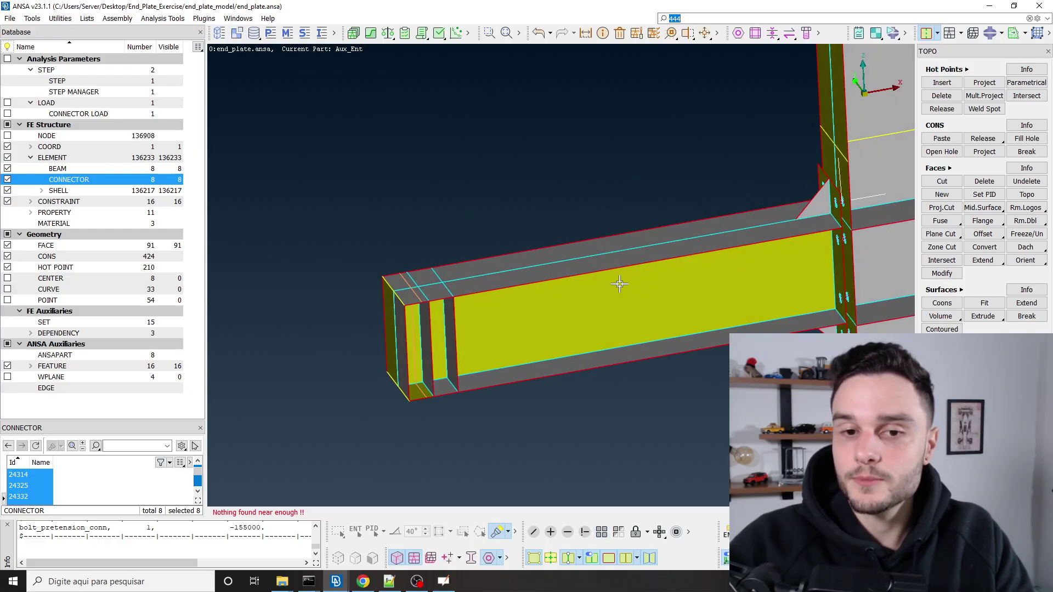
scroll(596, 278, up, 3)
scroll(596, 278, down, 5)
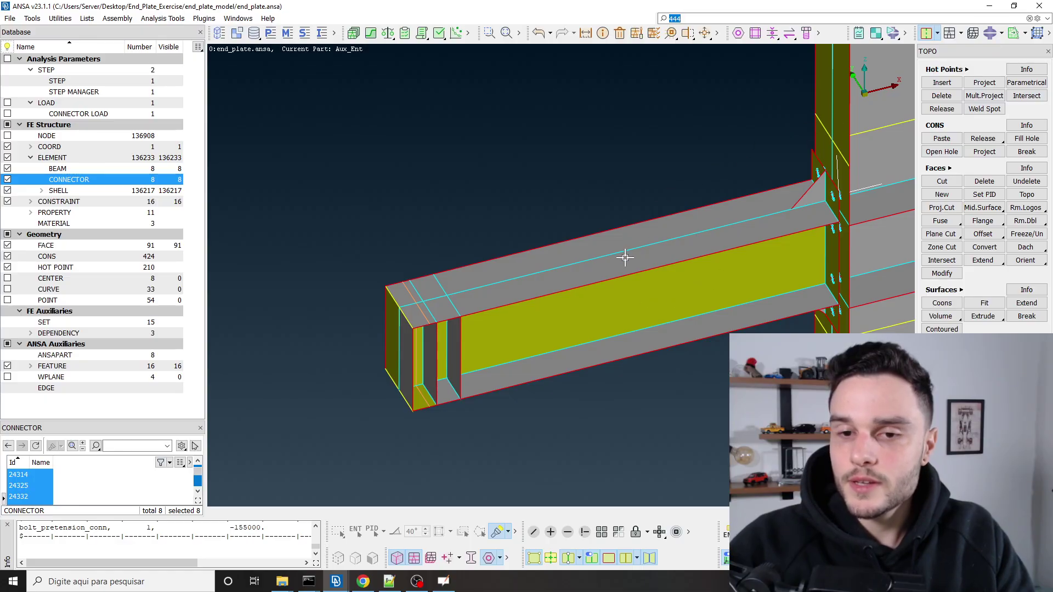
Review the beam in the Classic Topo geometry display, and switch to the Classic Mesh tools.
click(960, 34)
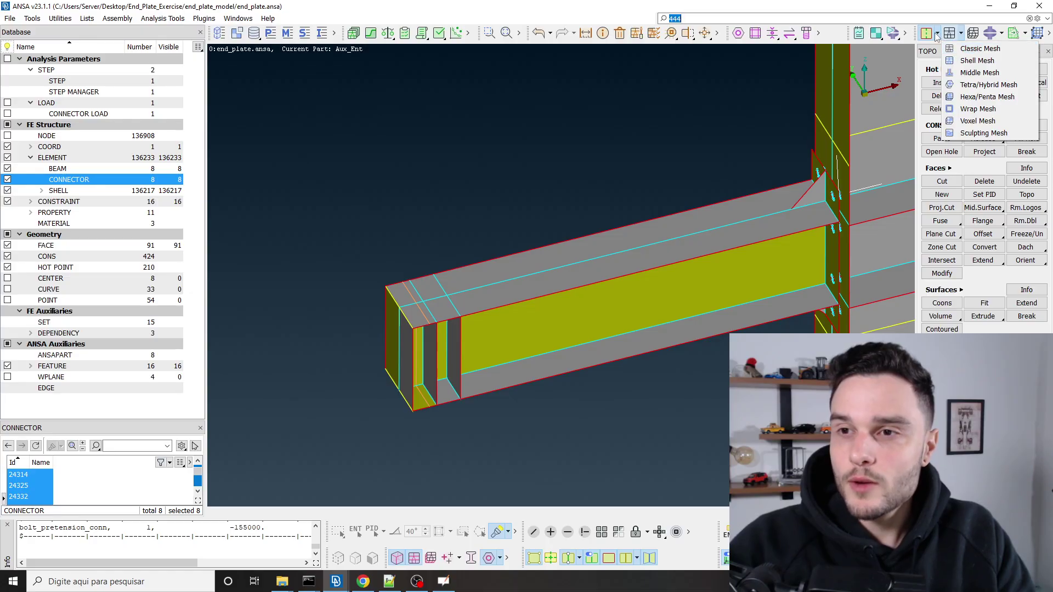
click(937, 36)
click(947, 47)
scroll(724, 218, up, 8)
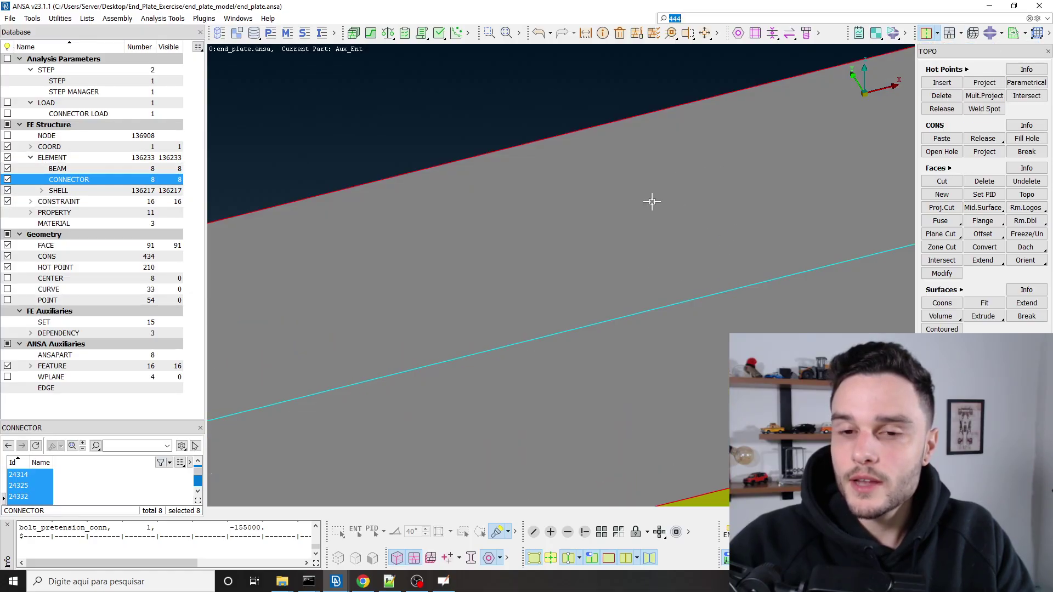
scroll(564, 207, down, 6)
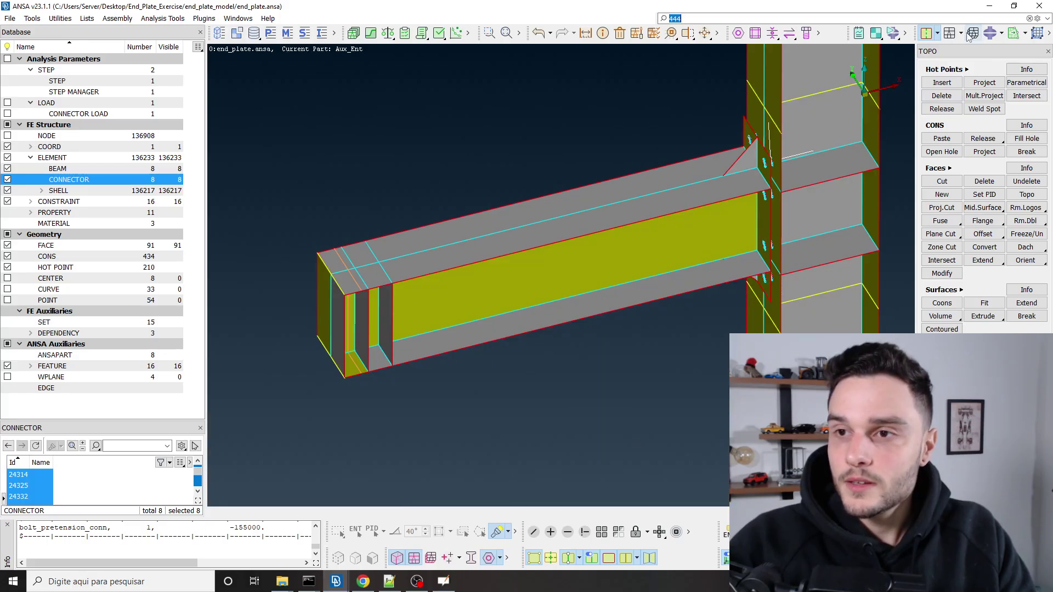
click(969, 36)
click(966, 52)
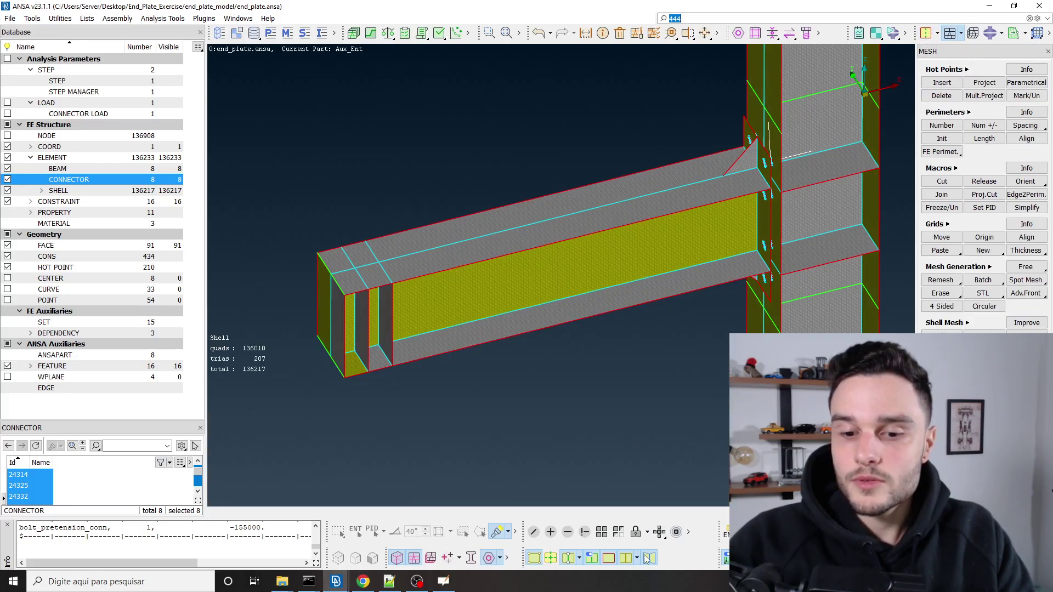
Isolate the meshed beam web again, selecting it by a 40° feature angle.
click(584, 532)
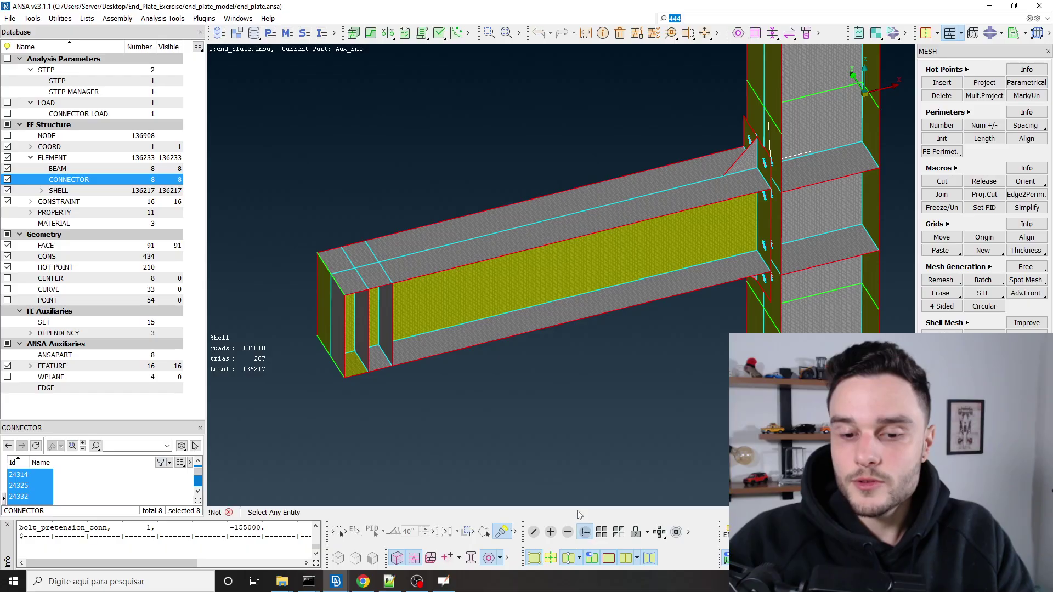
click(502, 281)
scroll(501, 280, down, 3)
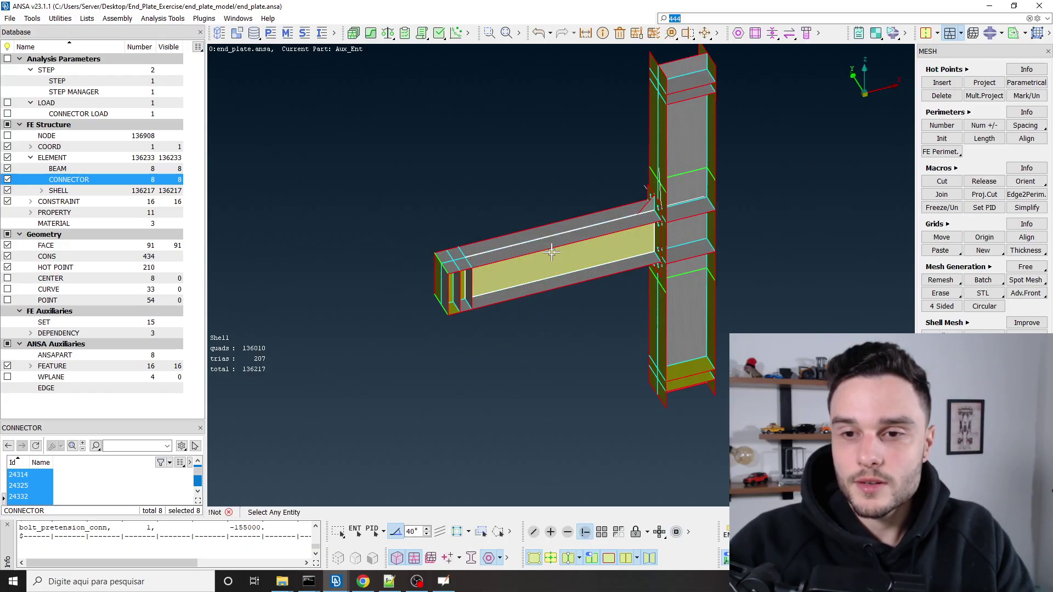
middle_click(485, 296)
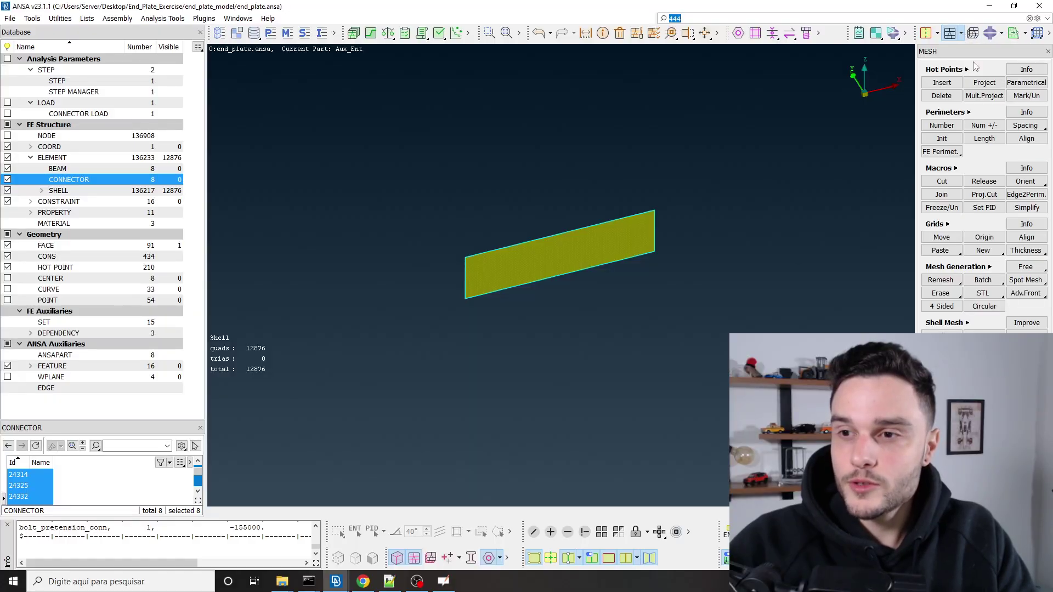
Try to release the beam web's boundaries with the Macros Release command, selecting the whole web area.
click(982, 183)
drag(386, 131, 705, 337)
key(Escape)
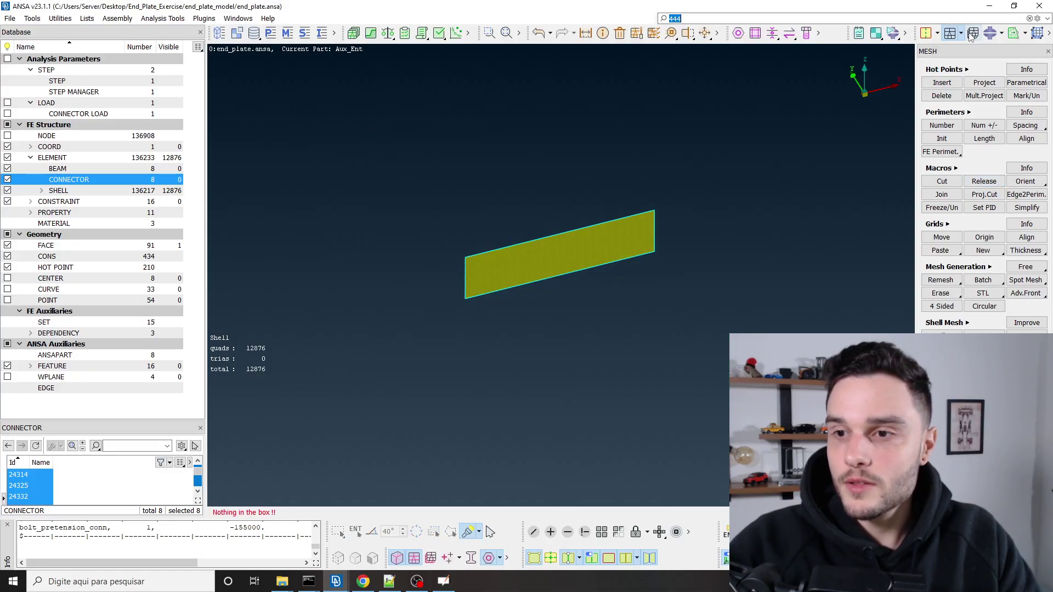
Release the beam web's shell elements from the underlying geometry with the Volume Mesh Release command.
click(972, 34)
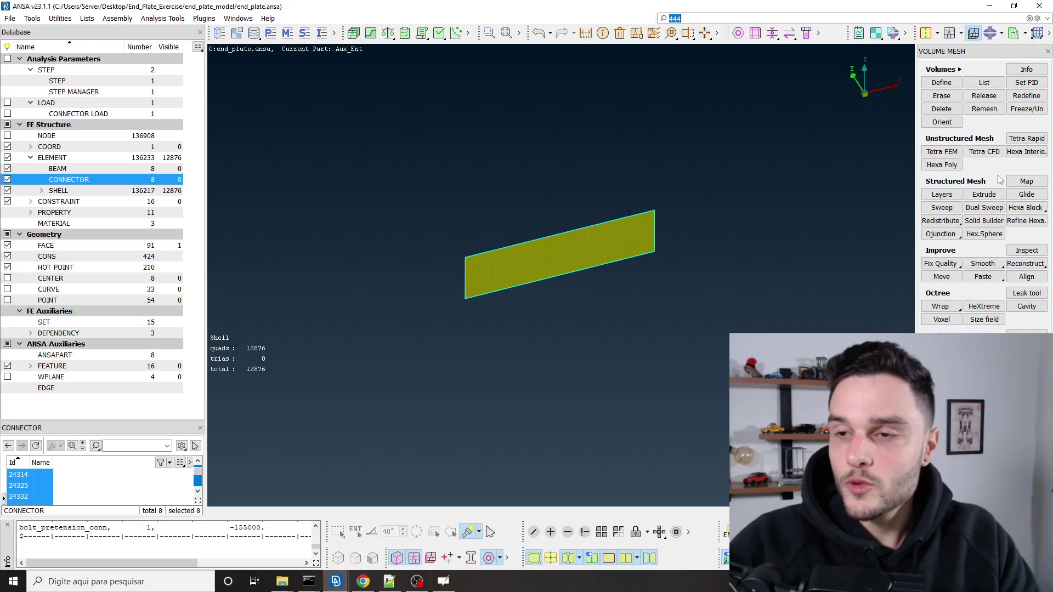
click(985, 98)
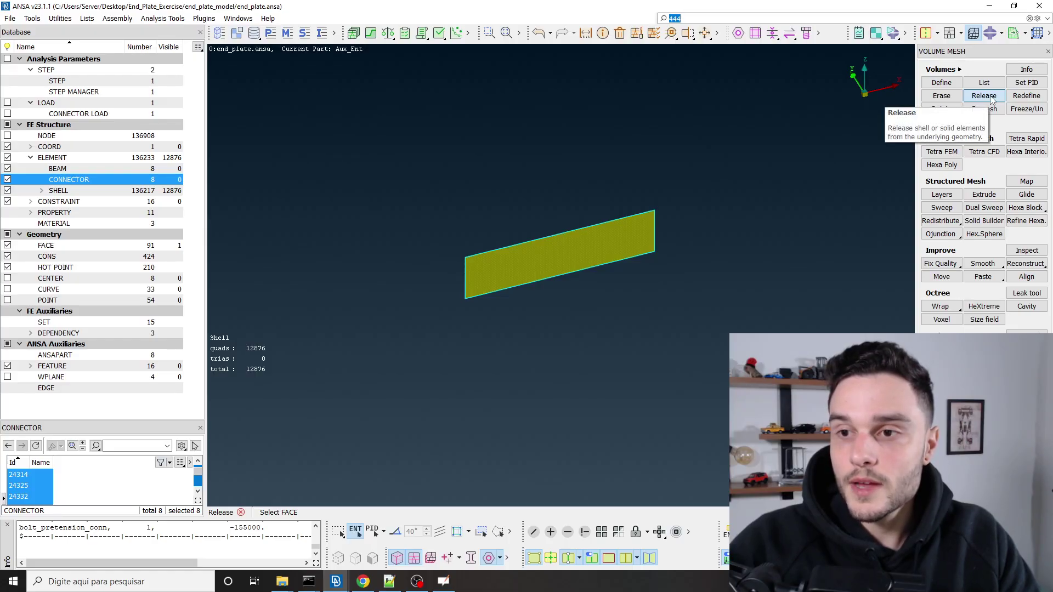
drag(364, 106, 870, 361)
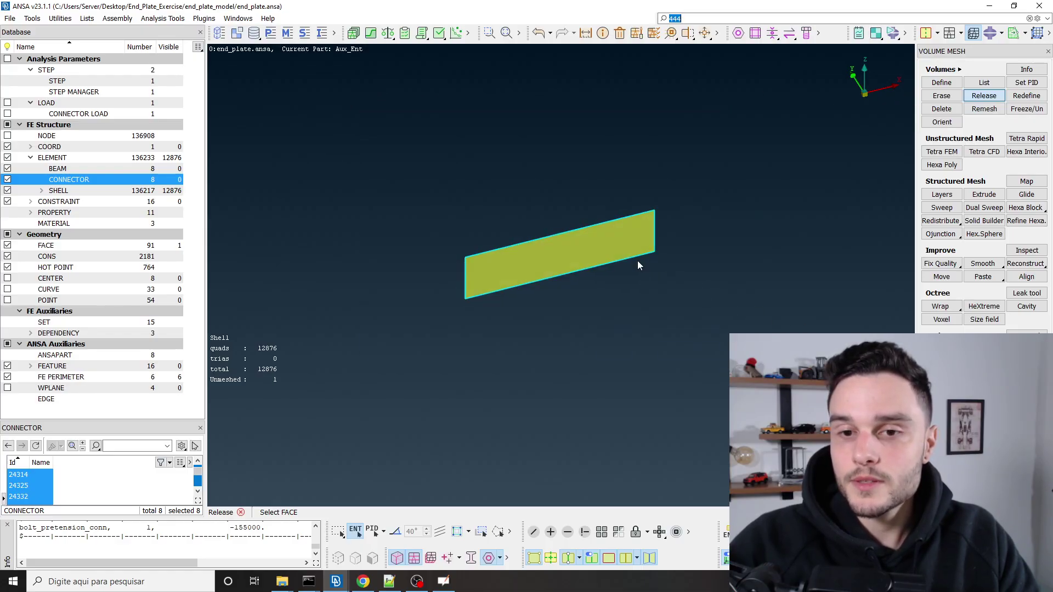
Check the released mesh on the isolated beam web, then switch to the Topo tools and show the whole model.
scroll(522, 272, up, 3)
scroll(477, 269, up, 3)
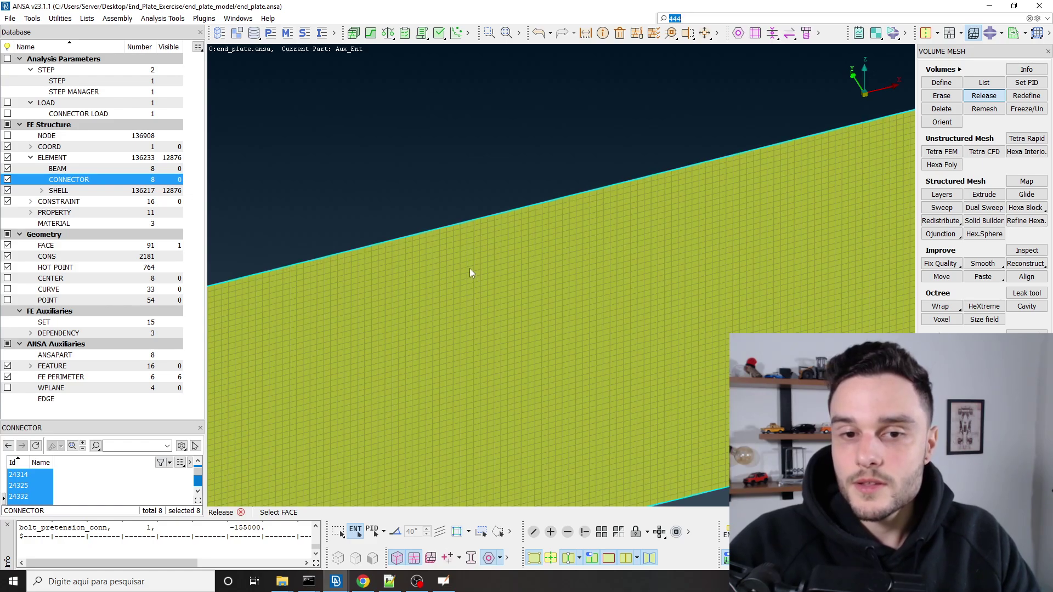
scroll(493, 229, down, 2)
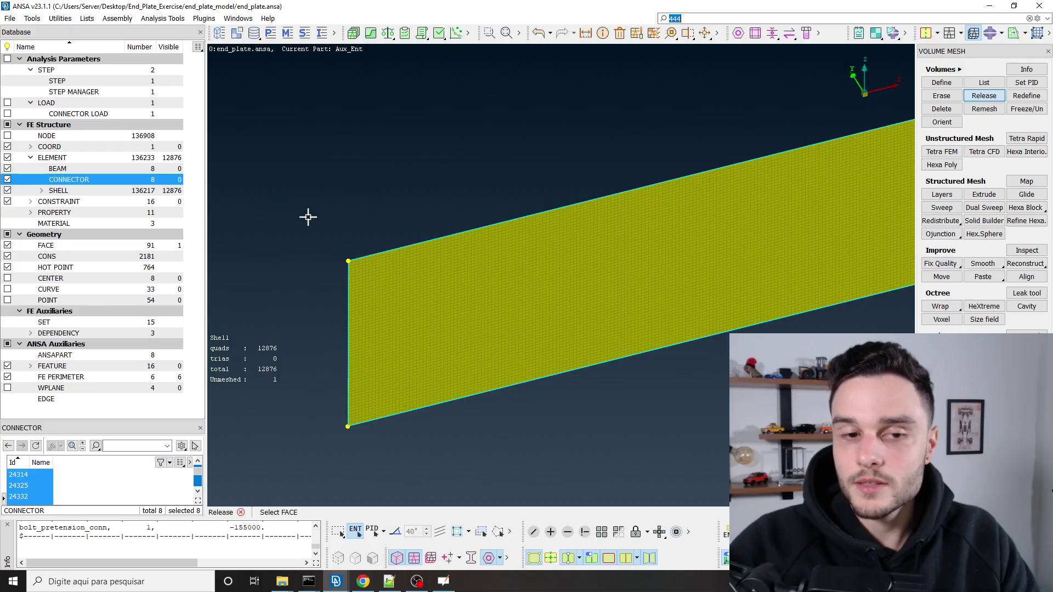
scroll(307, 216, down, 2)
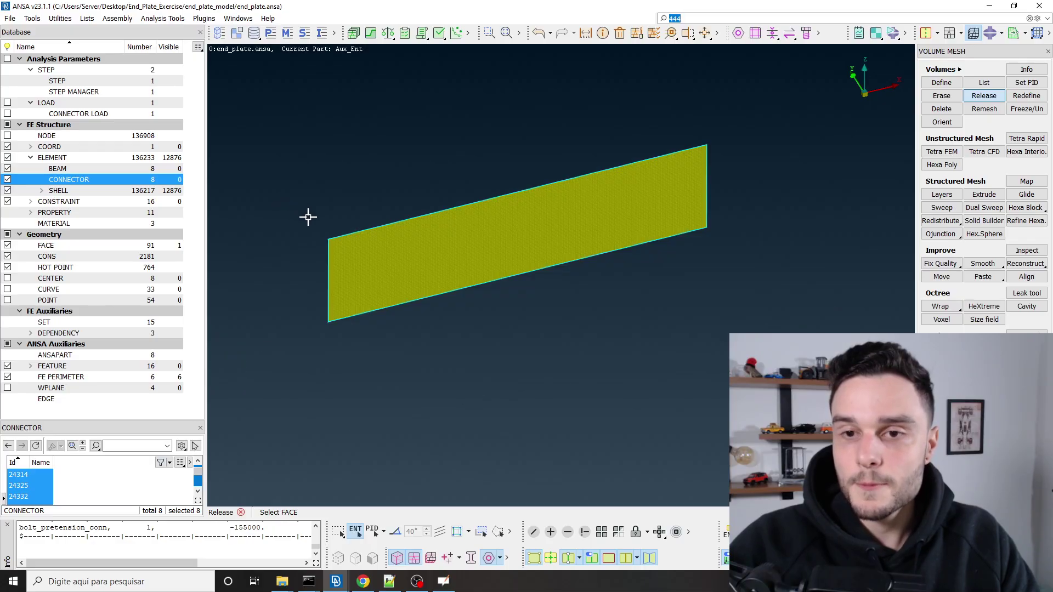
click(936, 34)
click(945, 51)
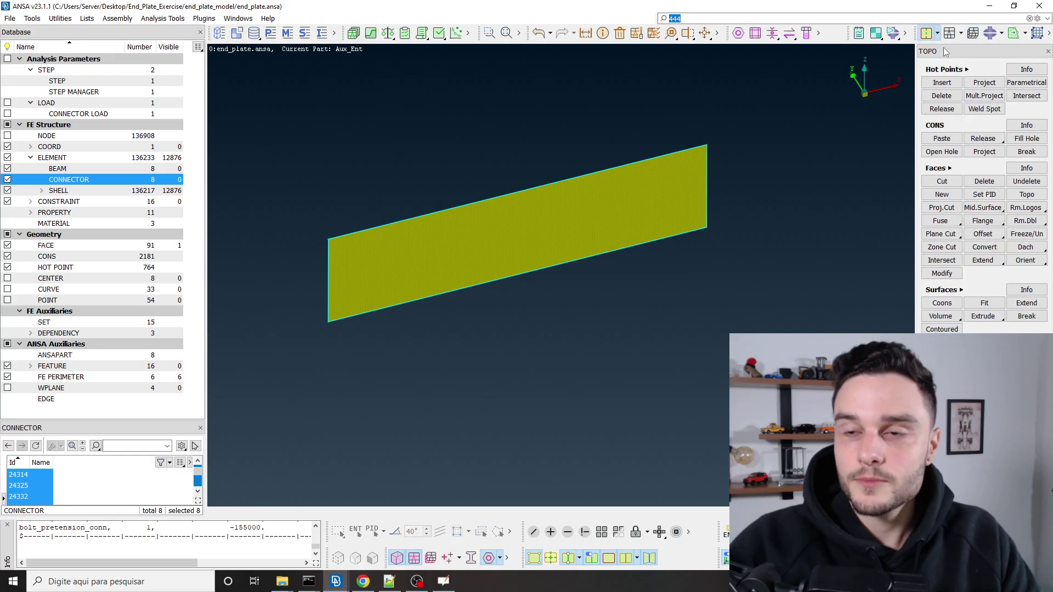
click(601, 533)
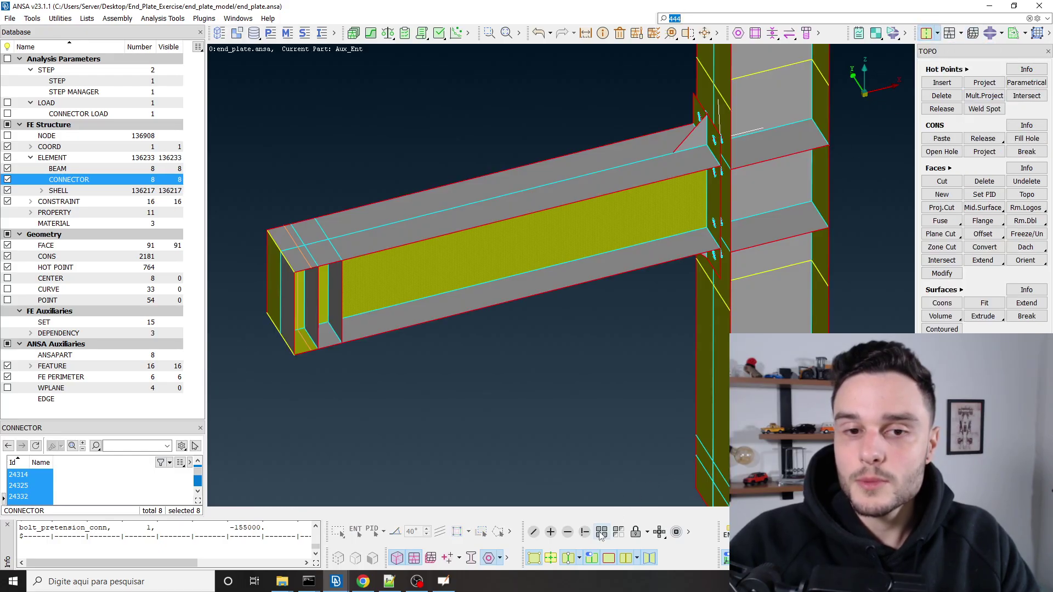
Examine the released shell mesh on the beam web against the neighbouring flanges and stiffeners in the full model.
scroll(458, 357, up, 3)
scroll(500, 211, up, 3)
scroll(520, 175, up, 3)
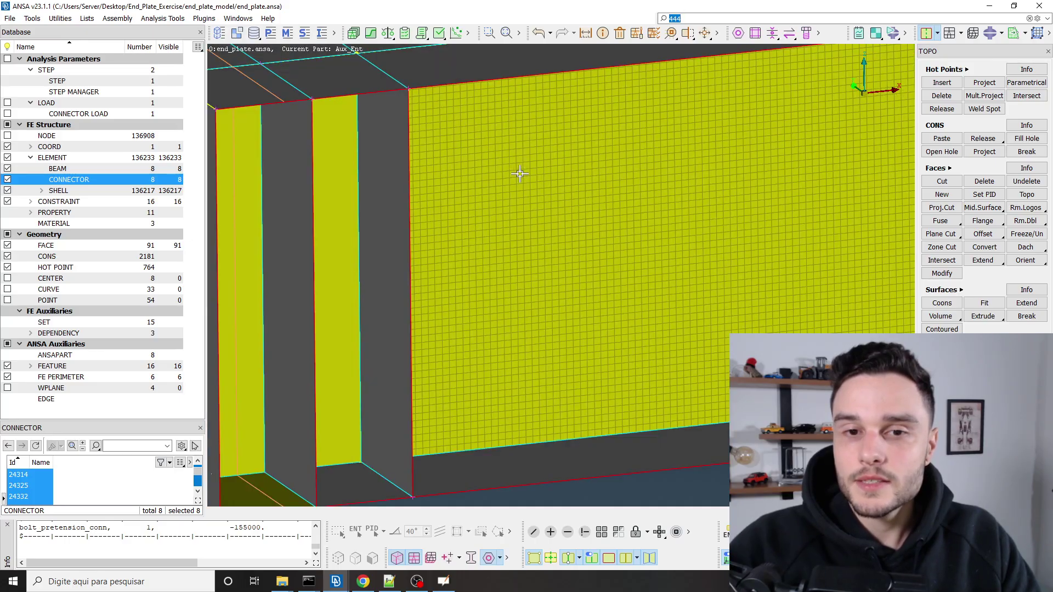
scroll(494, 284, down, 4)
scroll(537, 224, up, 4)
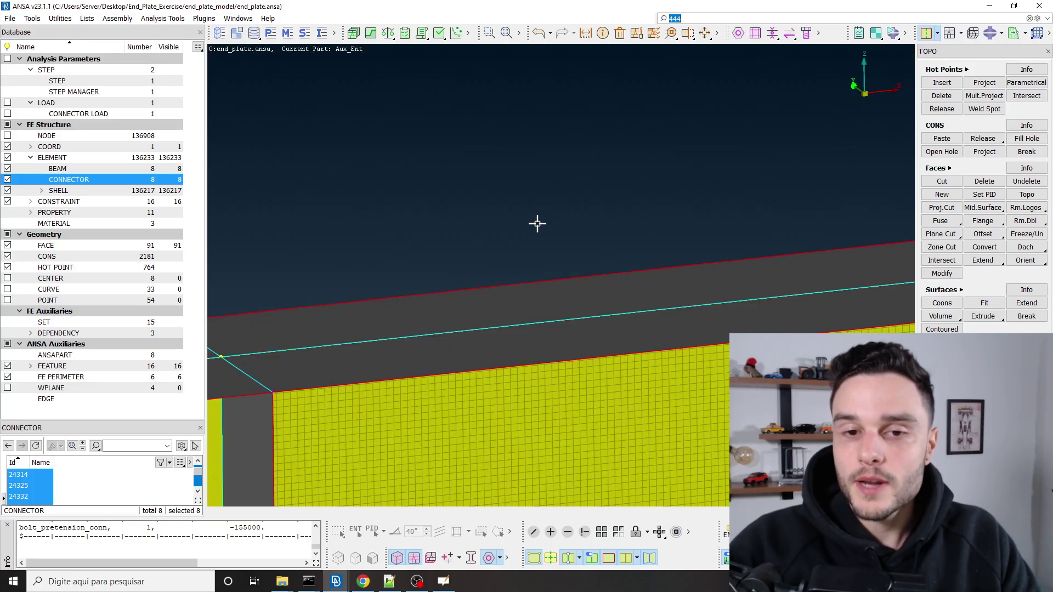
ctrl+drag(523, 297, 533, 341)
scroll(506, 198, down, 6)
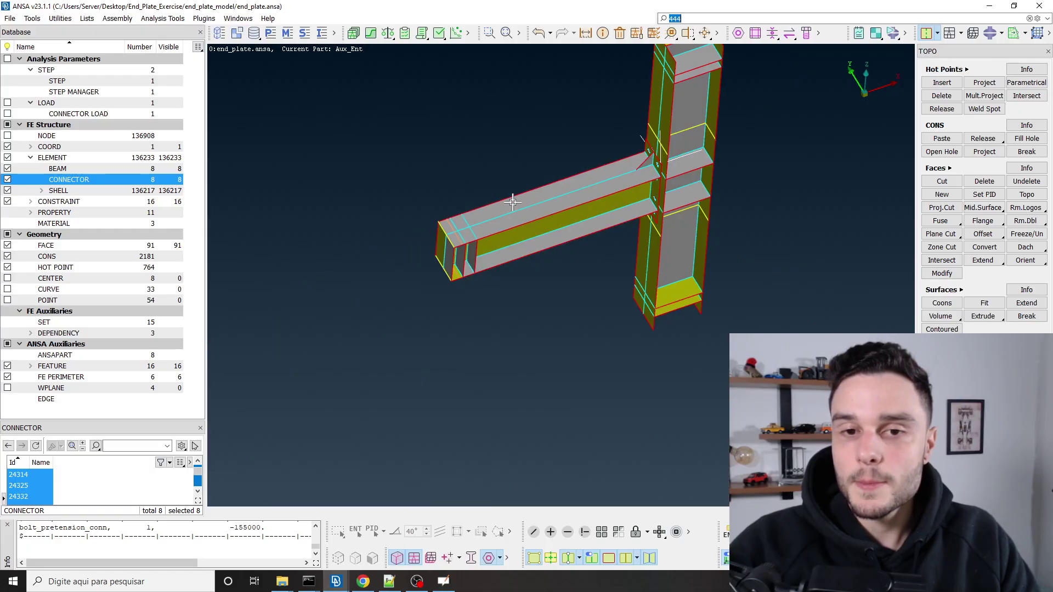
ctrl+middle_drag(551, 210, 541, 264)
scroll(541, 263, up, 3)
ctrl+drag(592, 293, 589, 261)
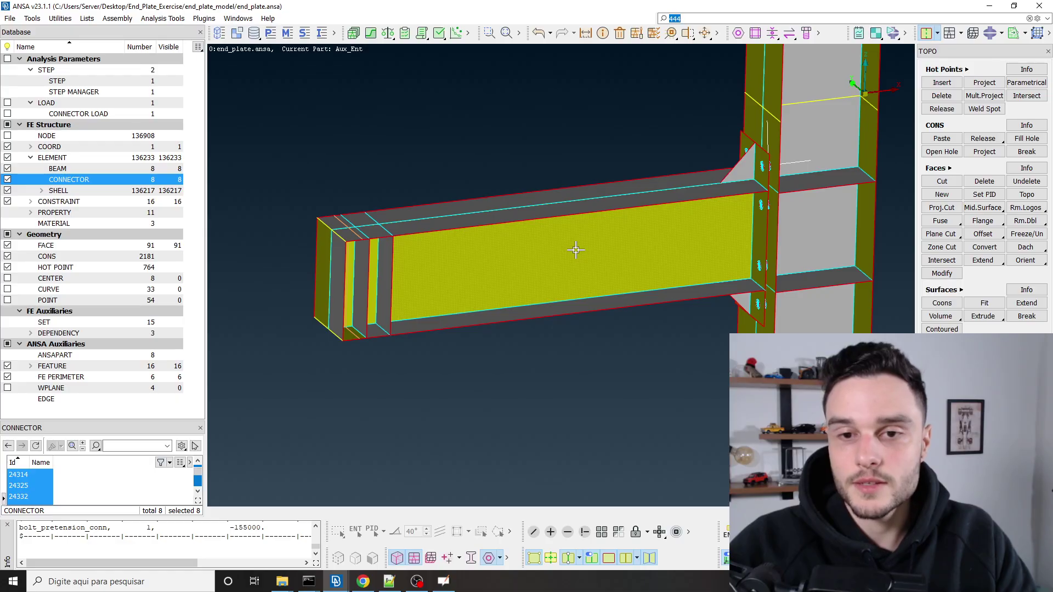
scroll(405, 268, up, 5)
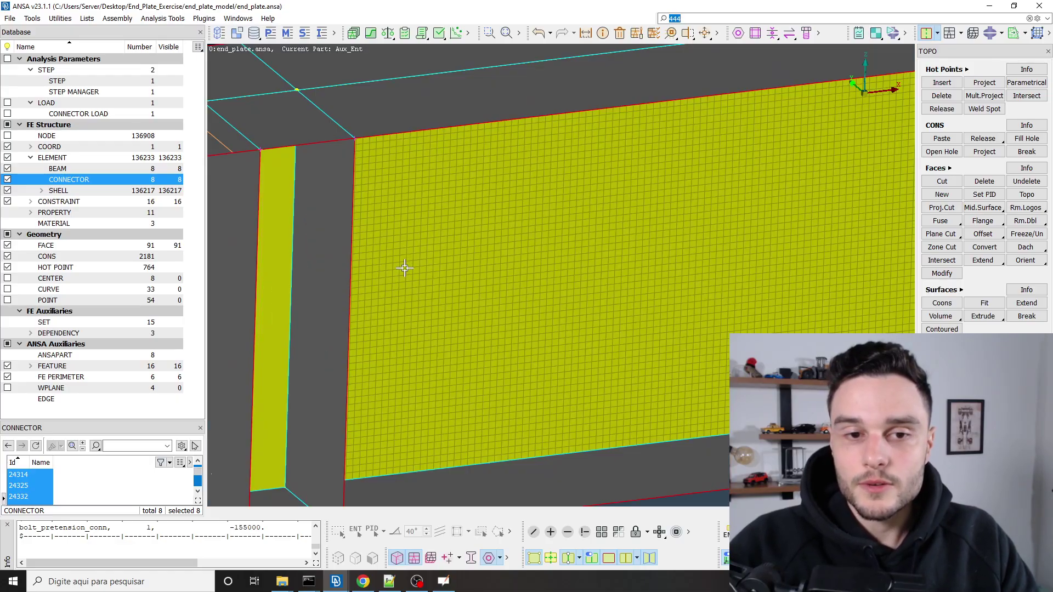
scroll(417, 258, up, 3)
scroll(419, 241, down, 8)
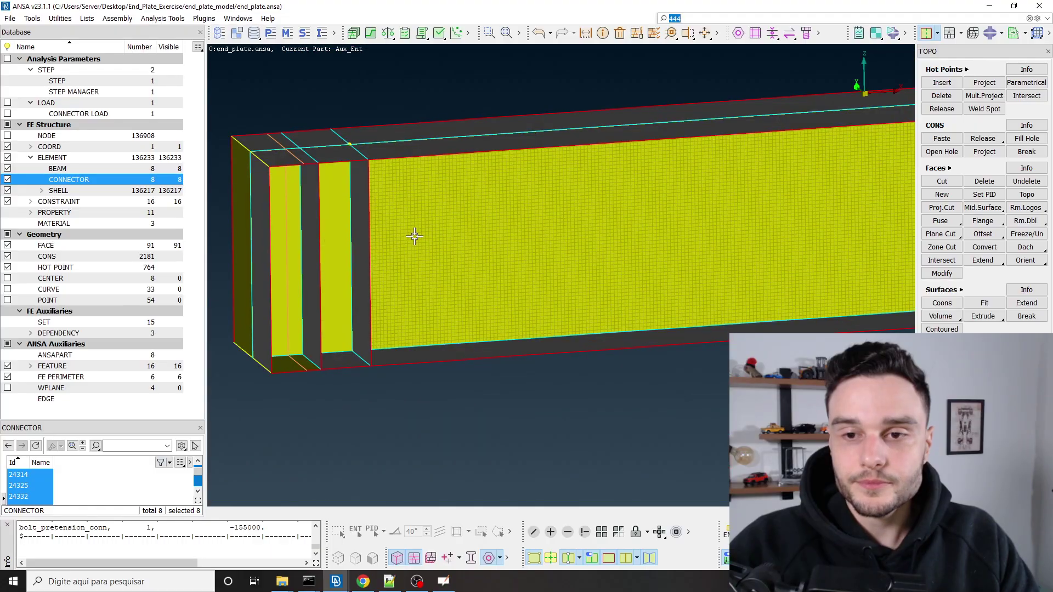
scroll(414, 236, up, 4)
Isolate the beam web's geometry face by a 40° feature angle, and show the whole model again.
click(584, 532)
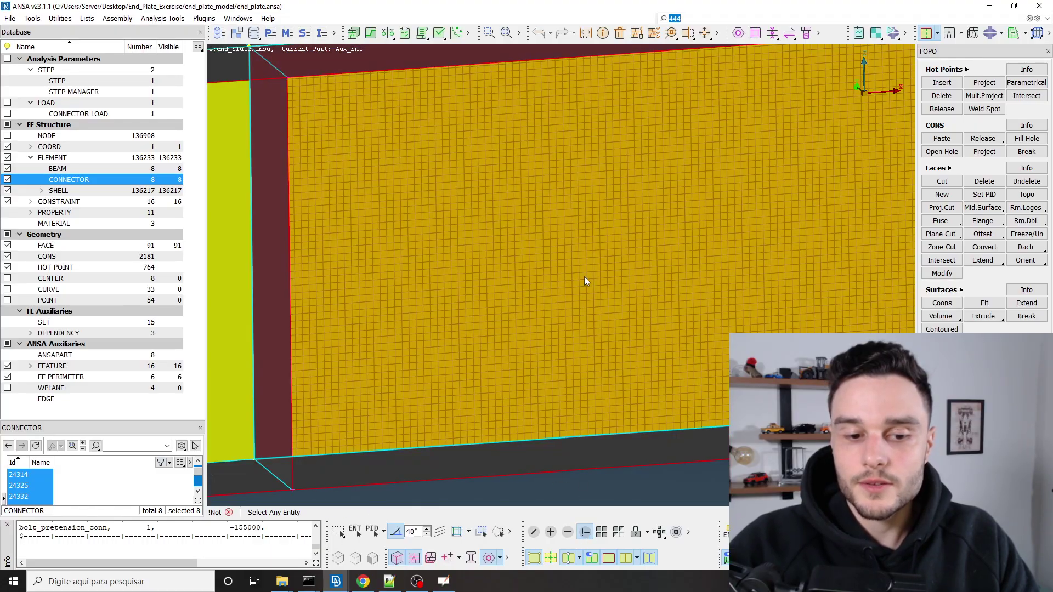
click(584, 276)
middle_click(545, 308)
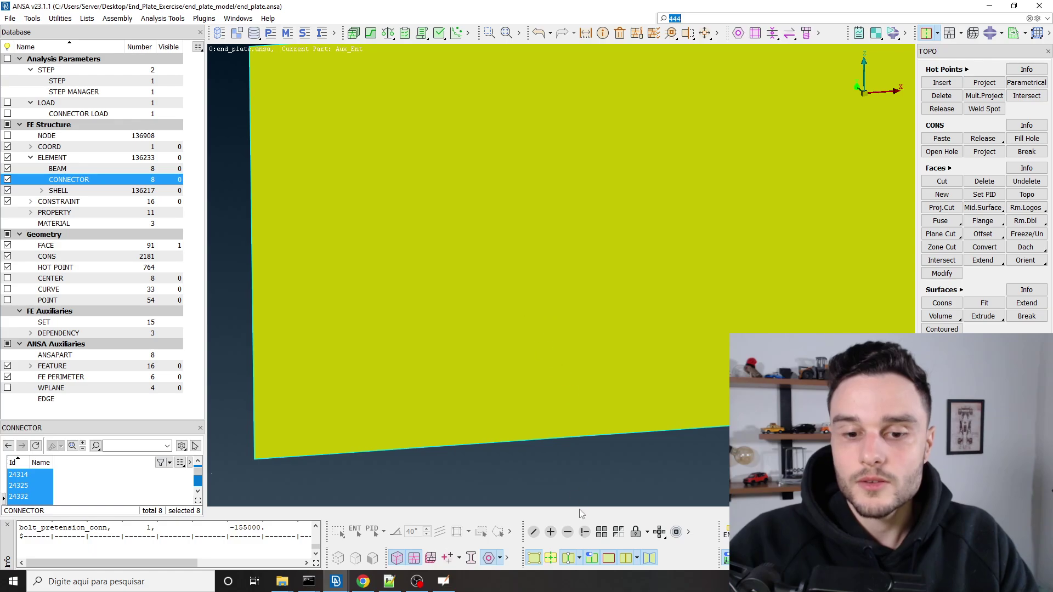
click(585, 533)
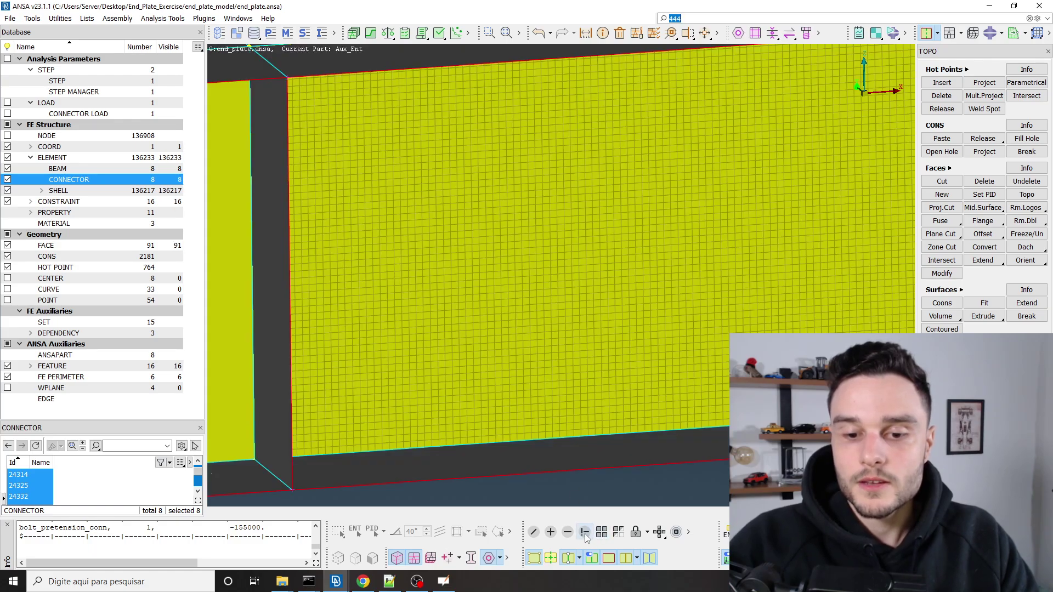
Hide the geometry so that only the FE entities are displayed, and check the beam web's mesh near its free-end corner.
scroll(490, 310, down, 3)
ctrl+drag(574, 281, 576, 299)
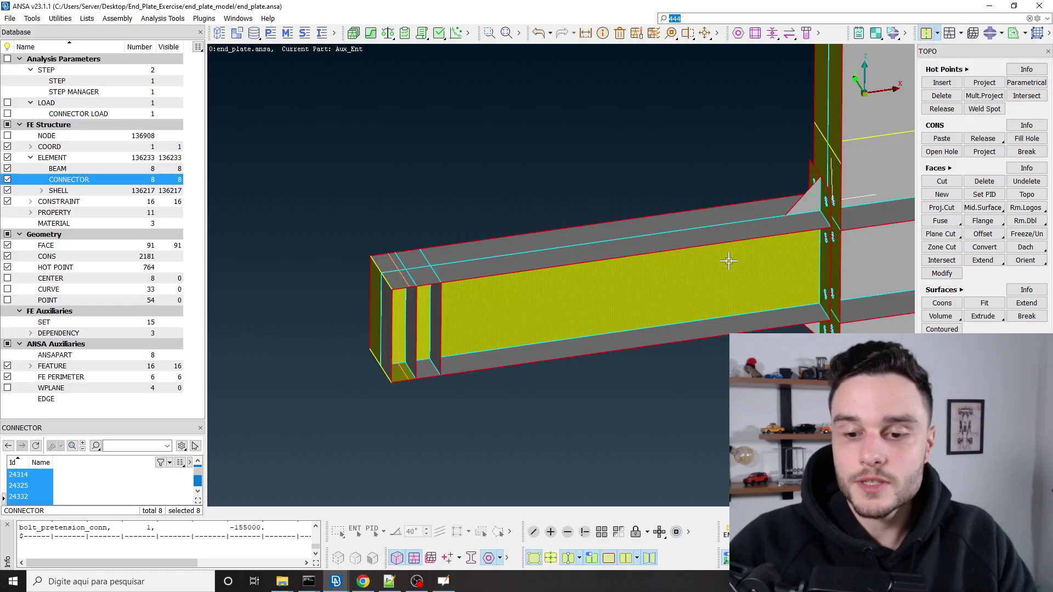
click(401, 558)
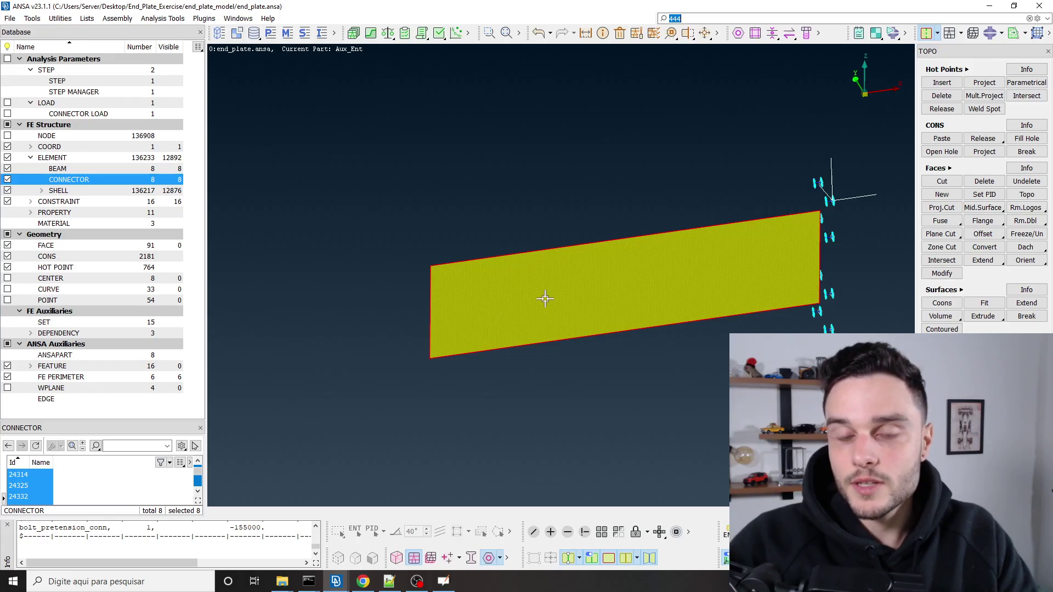
ctrl+drag(562, 288, 534, 281)
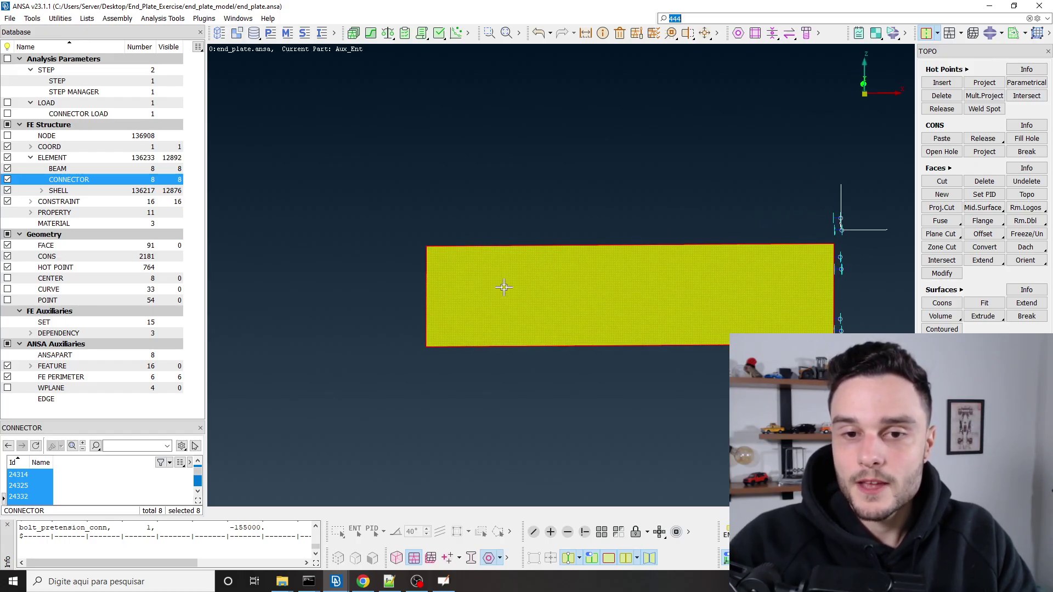
scroll(432, 248, up, 5)
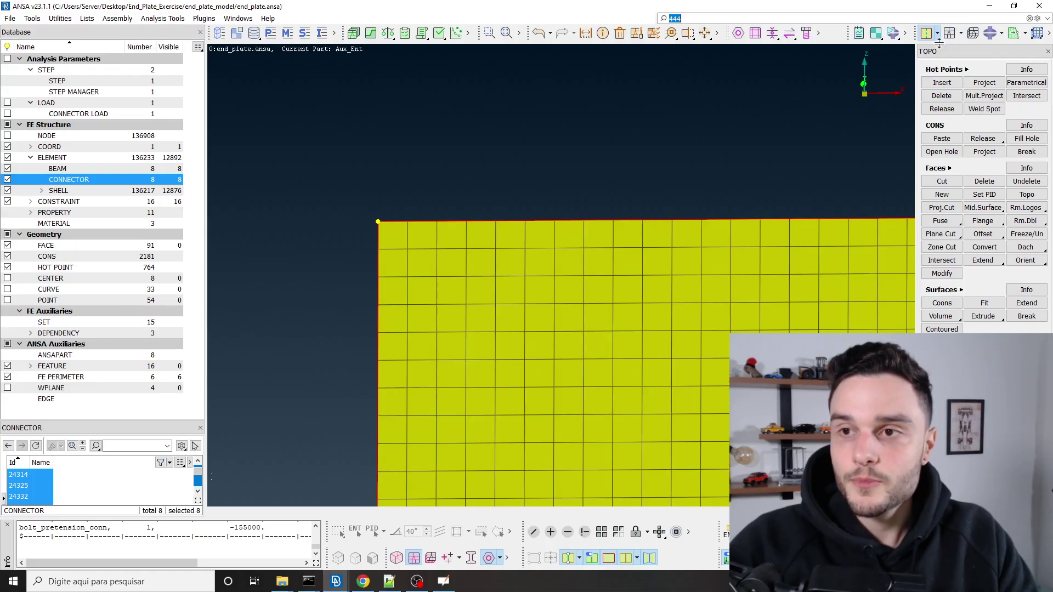
Invert the orientation of a single shell element near the beam web's upper corner with the Orient Select command.
click(938, 33)
click(942, 46)
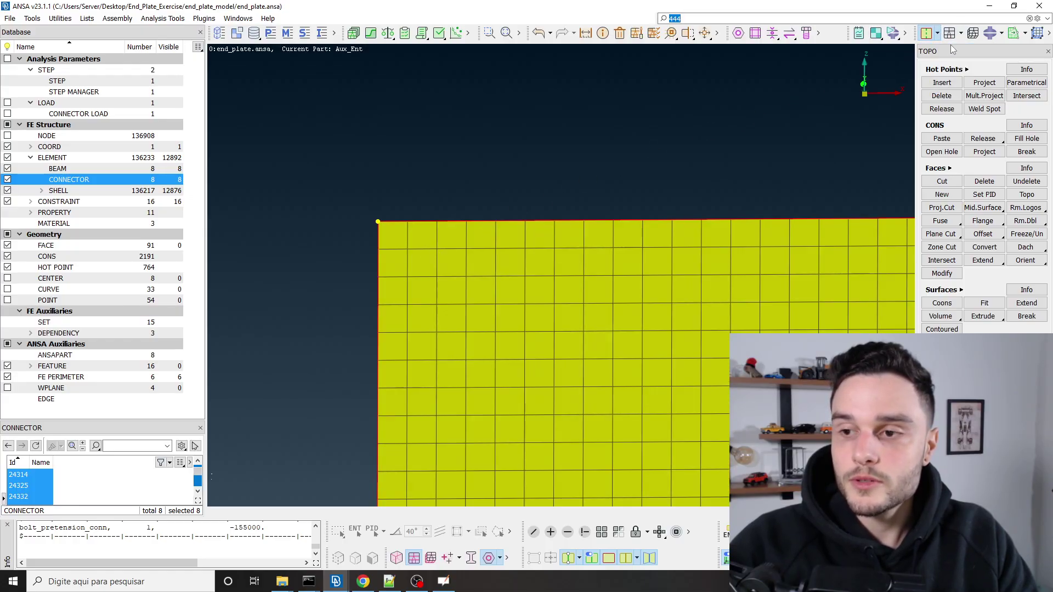
right_click(1025, 260)
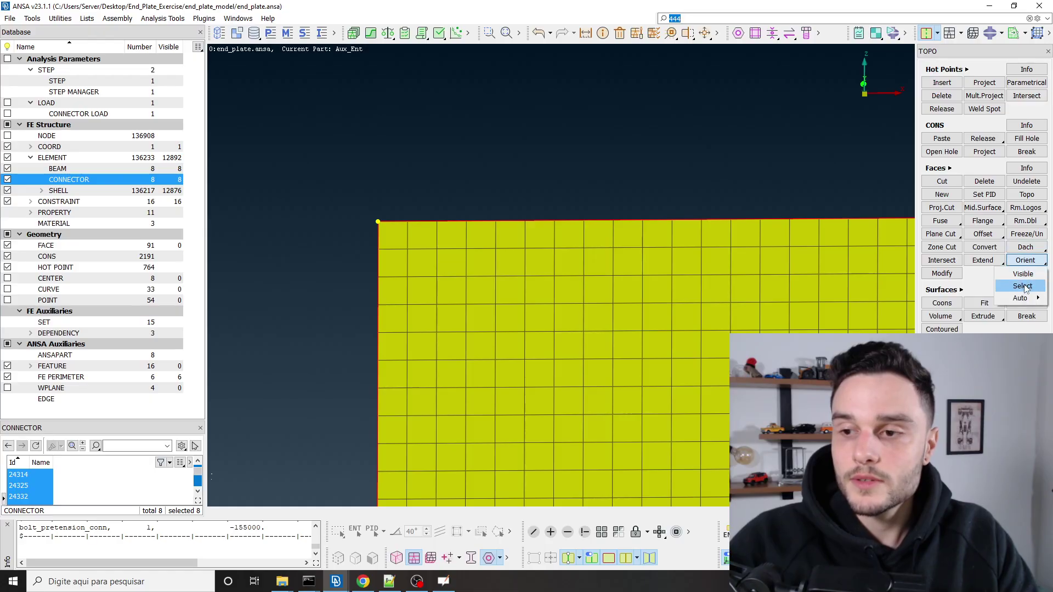
click(1023, 286)
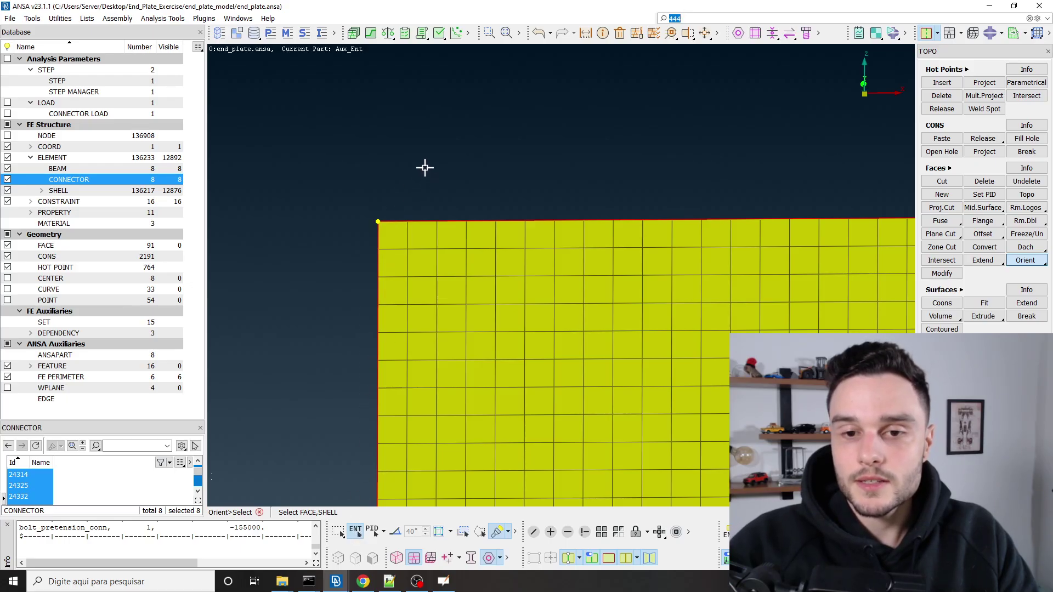
scroll(399, 142, down, 3)
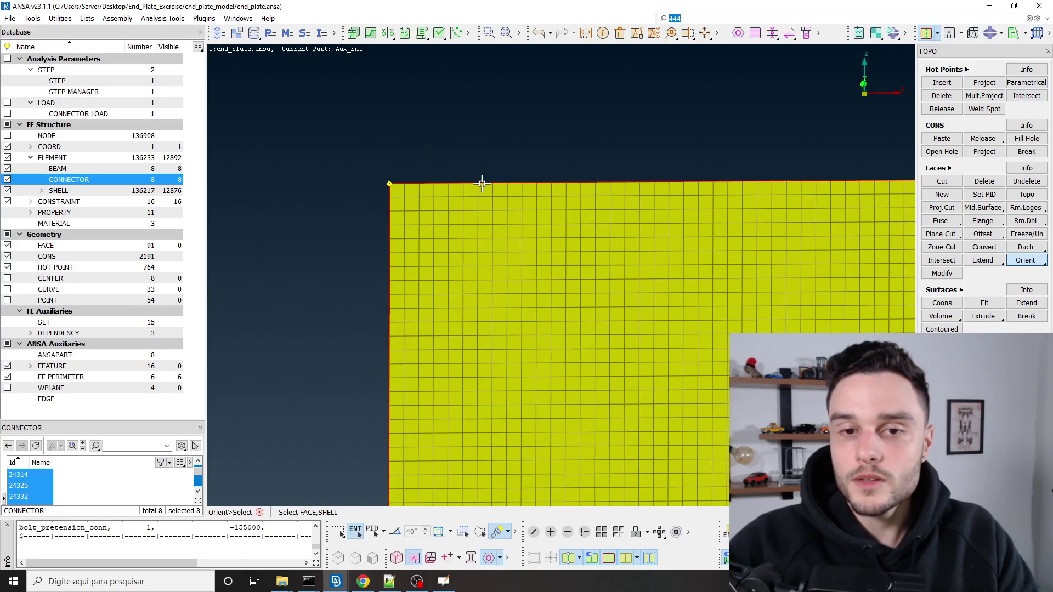
click(531, 232)
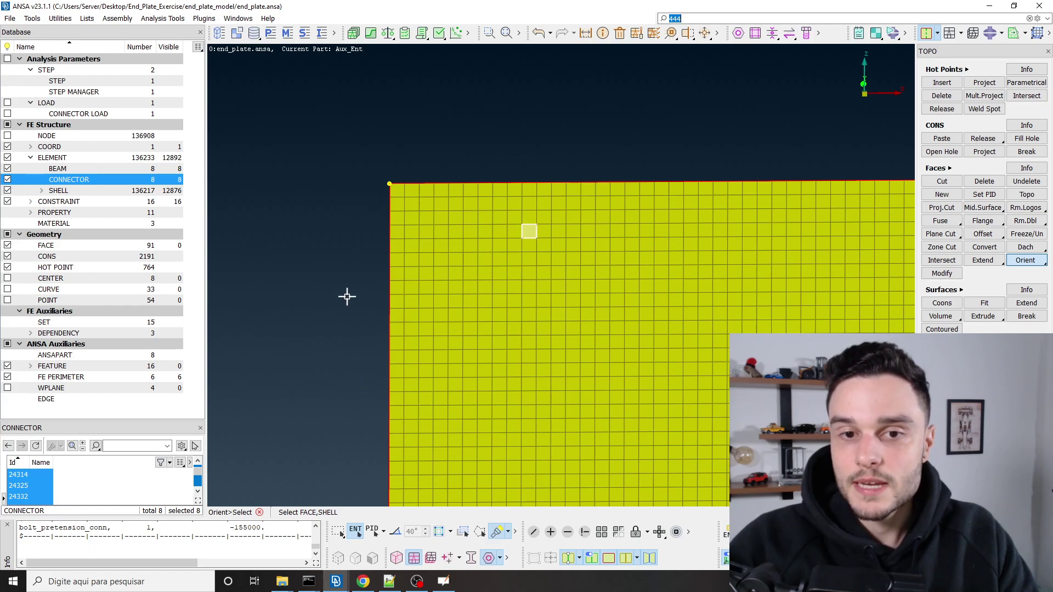
middle_click(343, 238)
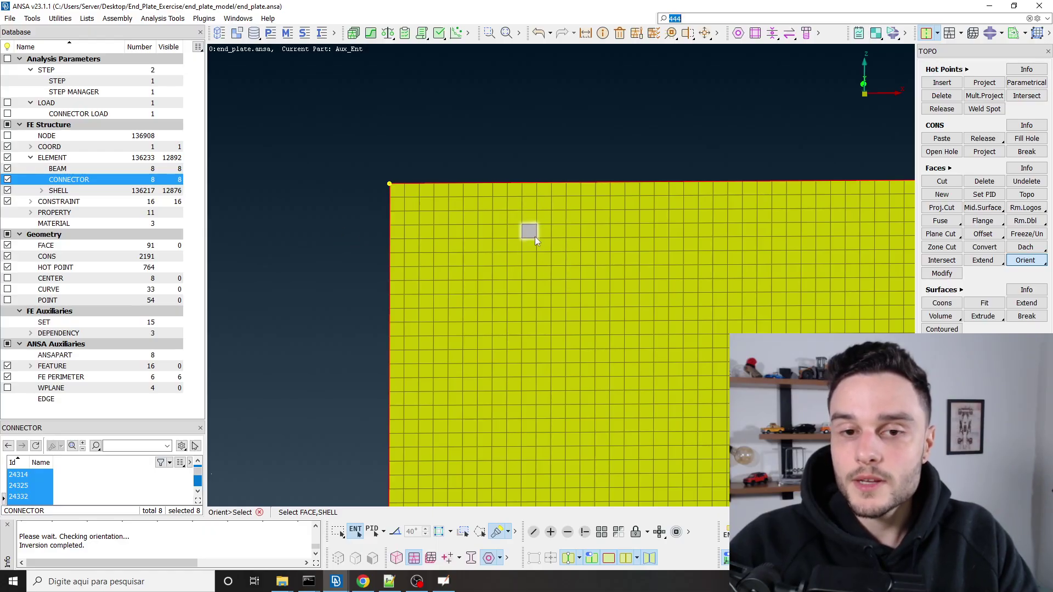
scroll(535, 236, up, 5)
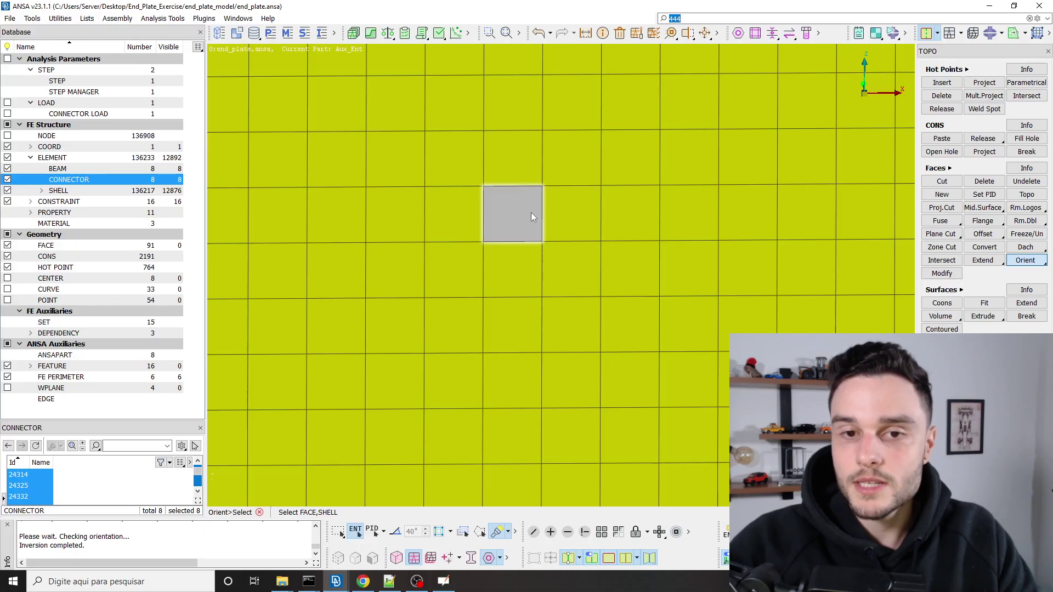
scroll(489, 216, down, 6)
scroll(500, 235, up, 4)
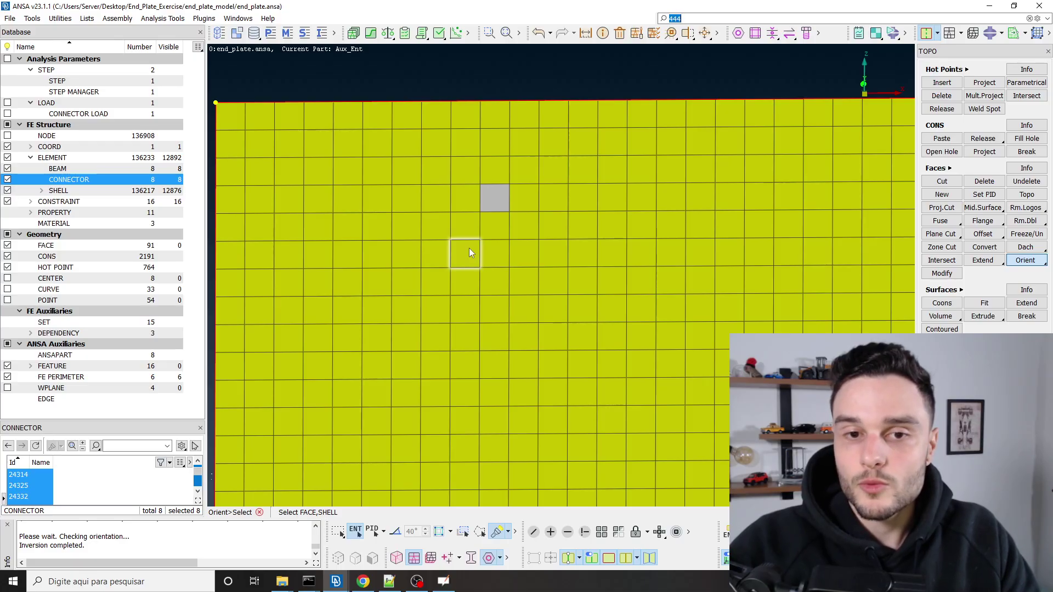
scroll(469, 251, down, 3)
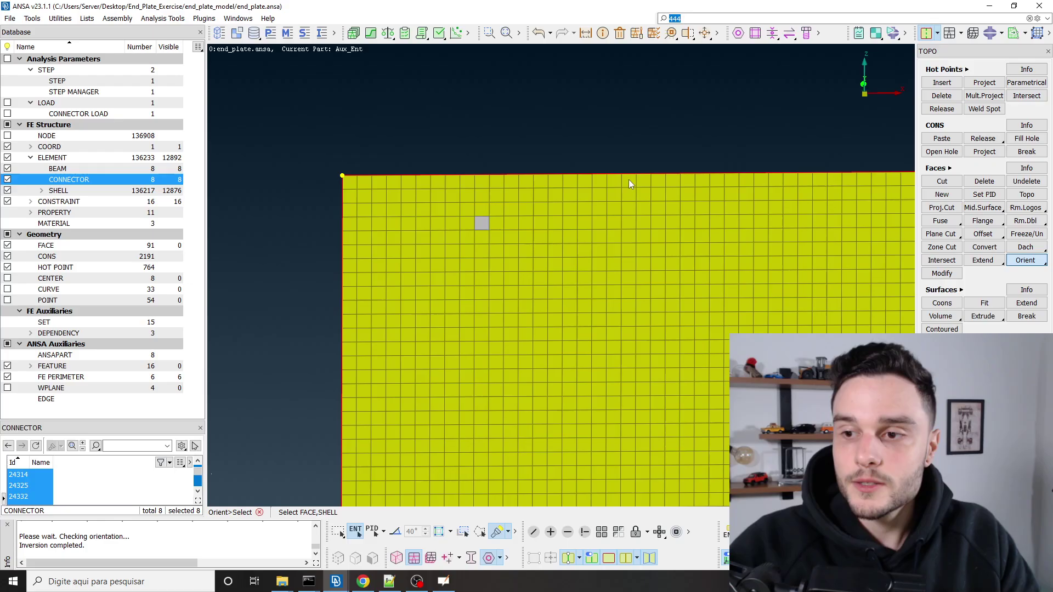
Make all visible shells of the beam web consistently oriented with the Orient Visible command.
right_click(1028, 266)
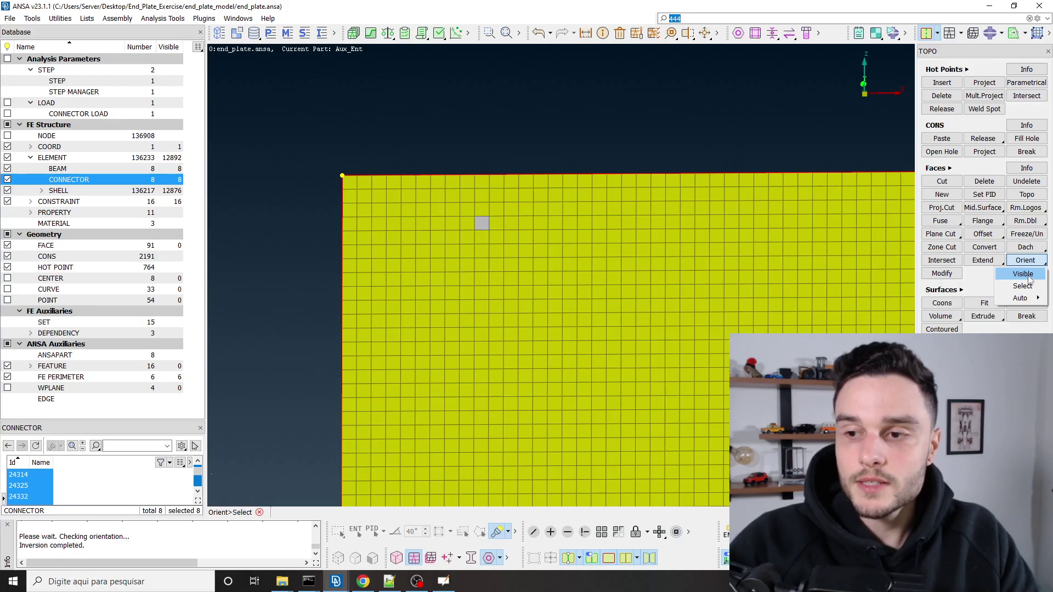
click(1028, 276)
scroll(338, 206, down, 3)
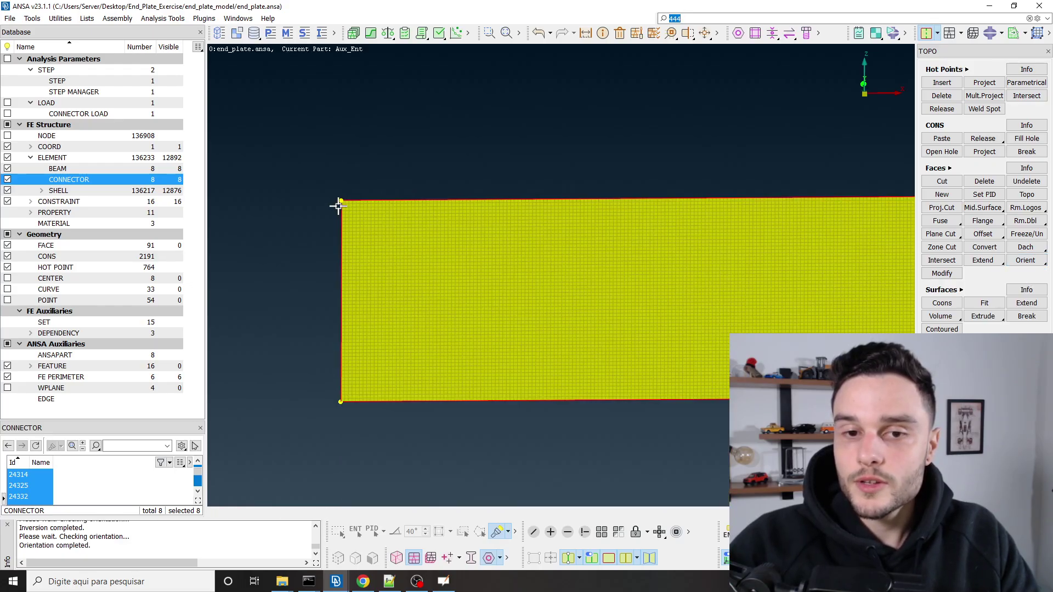
scroll(339, 206, down, 3)
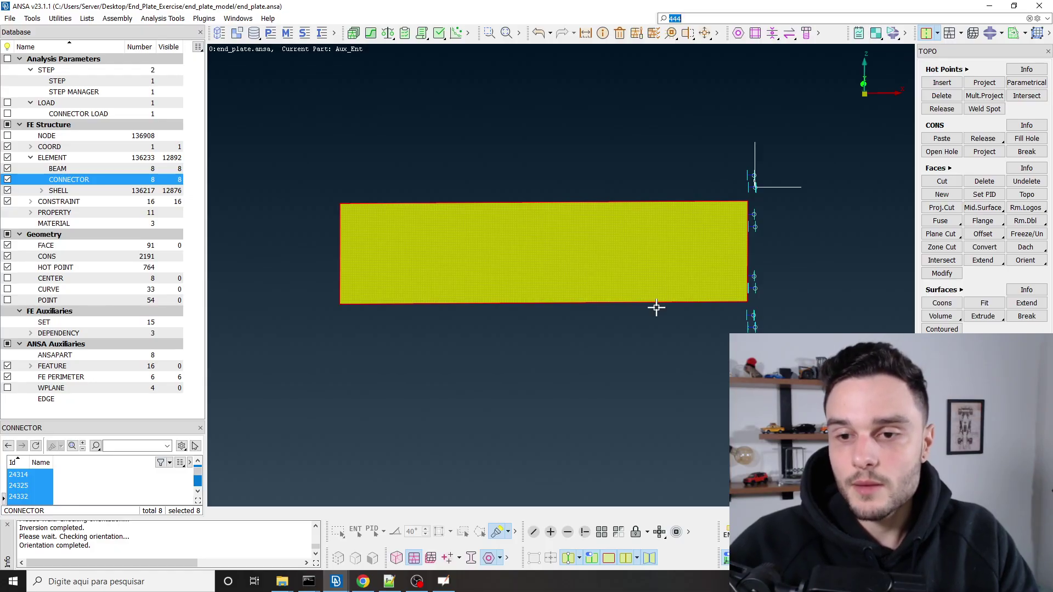
Invert the orientation of the beam web's entire visible mesh with Orient Visible, and invert it back.
right_click(1026, 262)
click(1023, 273)
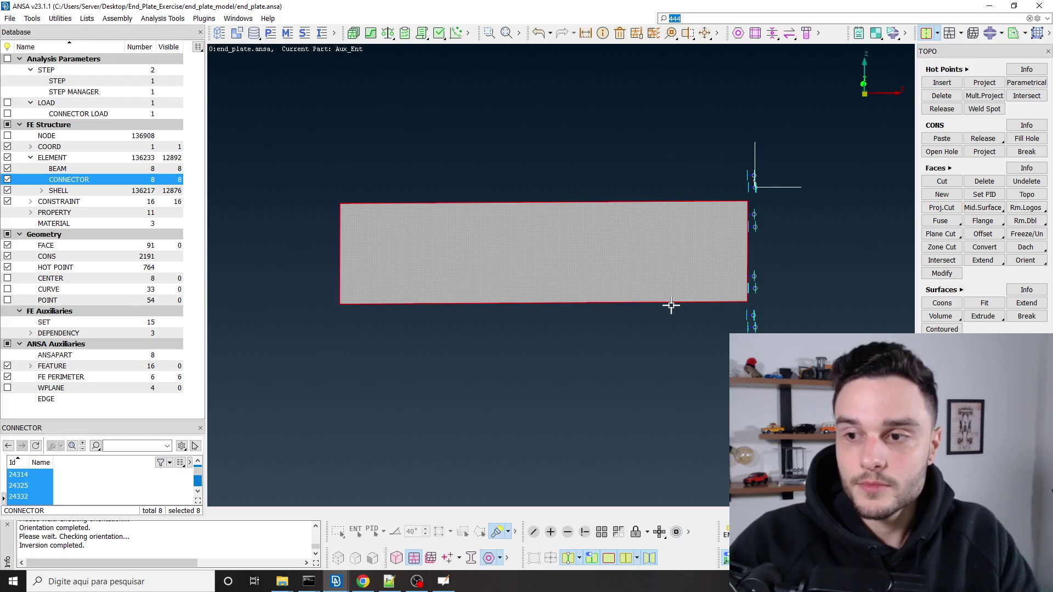
click(1030, 260)
click(1023, 274)
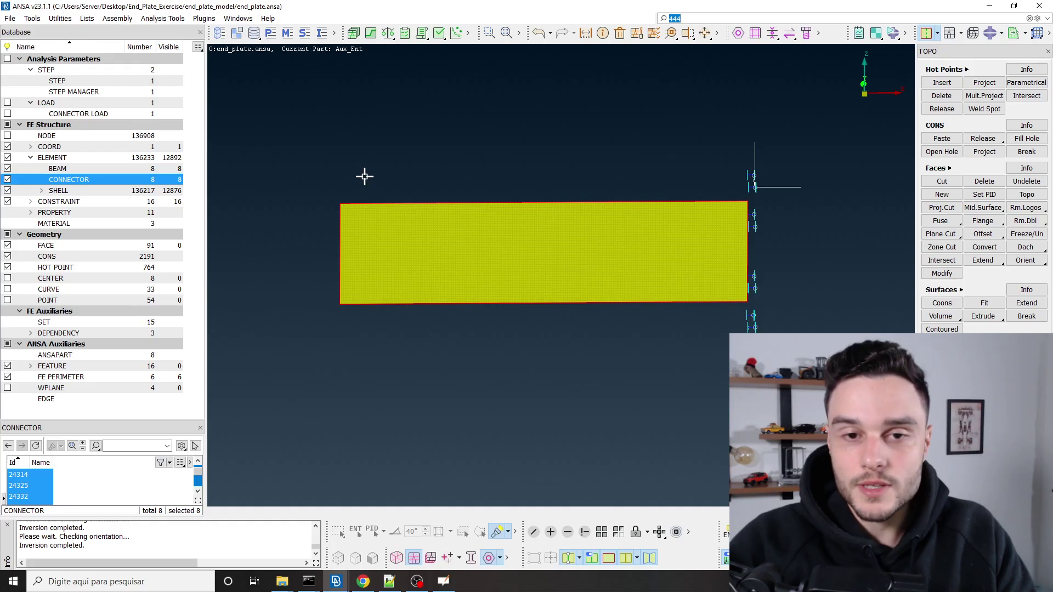
Undo the actions back through the Volume Mesh Release command, and show all entities again.
click(550, 34)
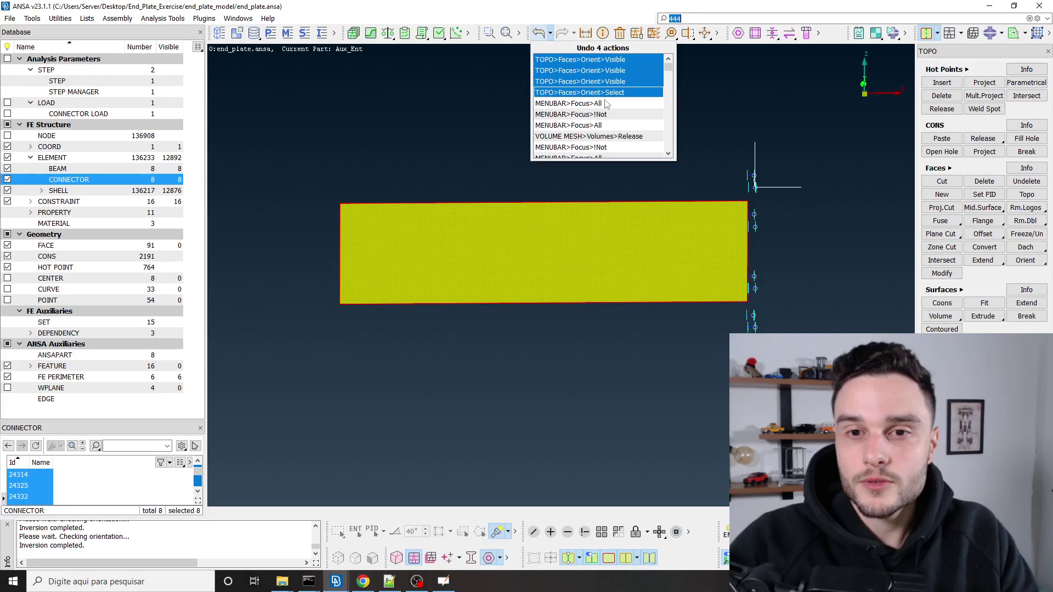
click(608, 137)
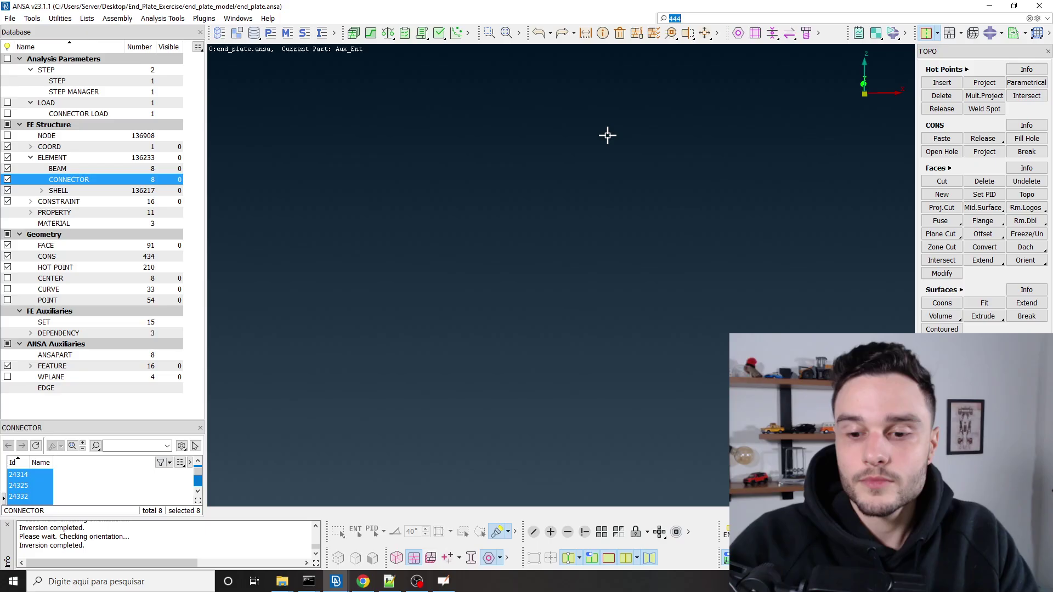
click(601, 532)
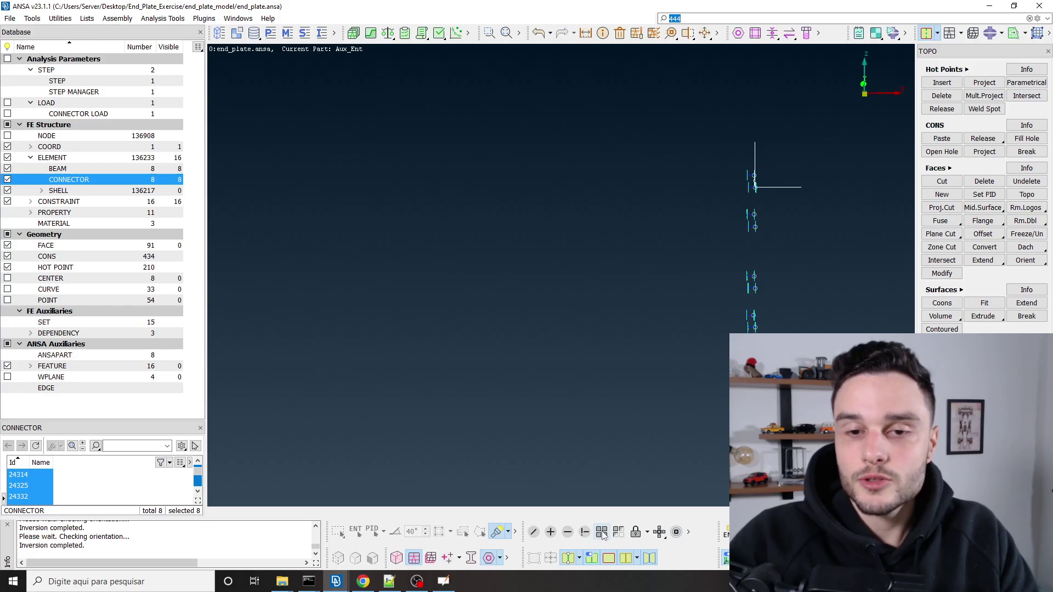
Bring the shaded geometry of the entire beam-to-column joint back into display.
click(396, 558)
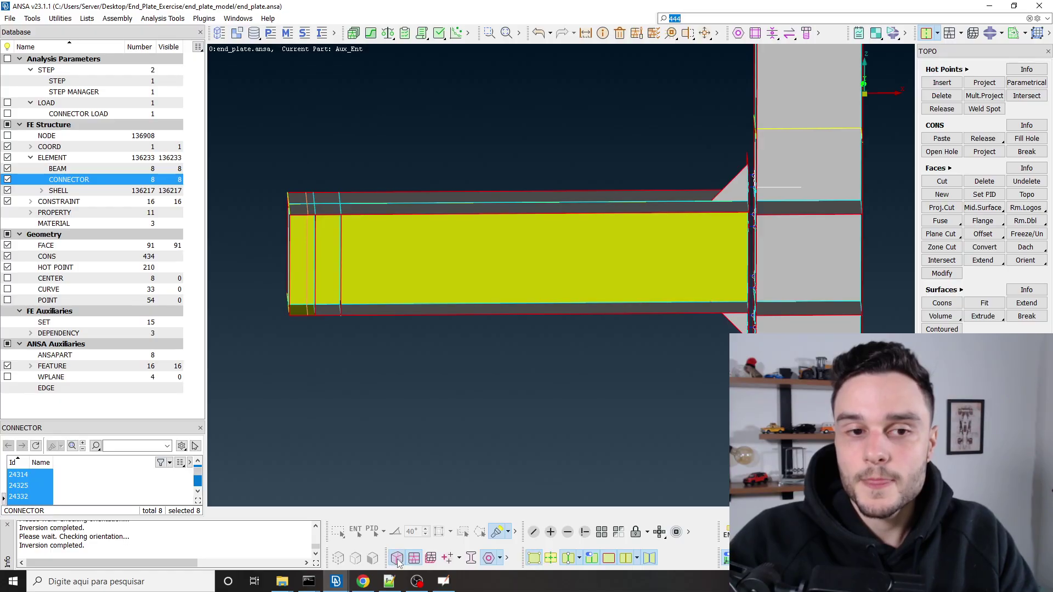
ctrl+drag(548, 228, 574, 252)
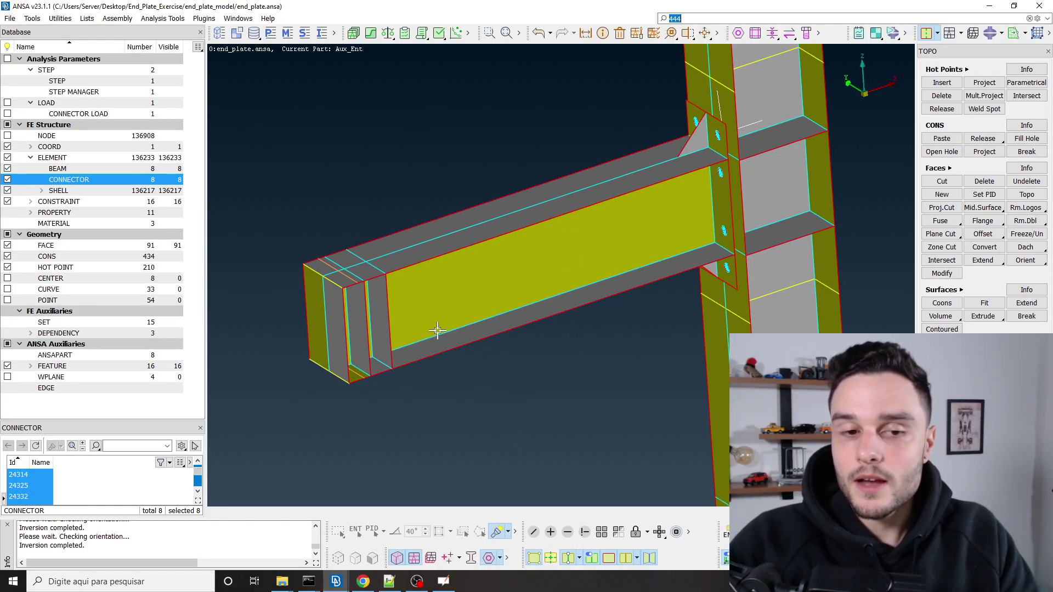
scroll(609, 237, down, 5)
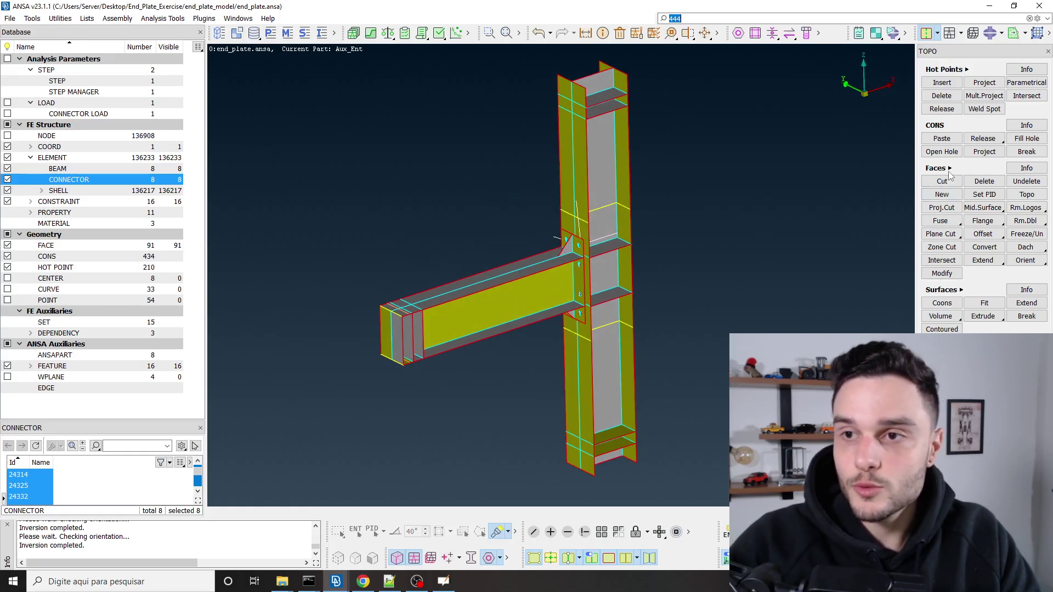
Orient the faces of the entire joint automatically with the Grey outside volume option of the faces Orient command.
click(938, 35)
click(947, 47)
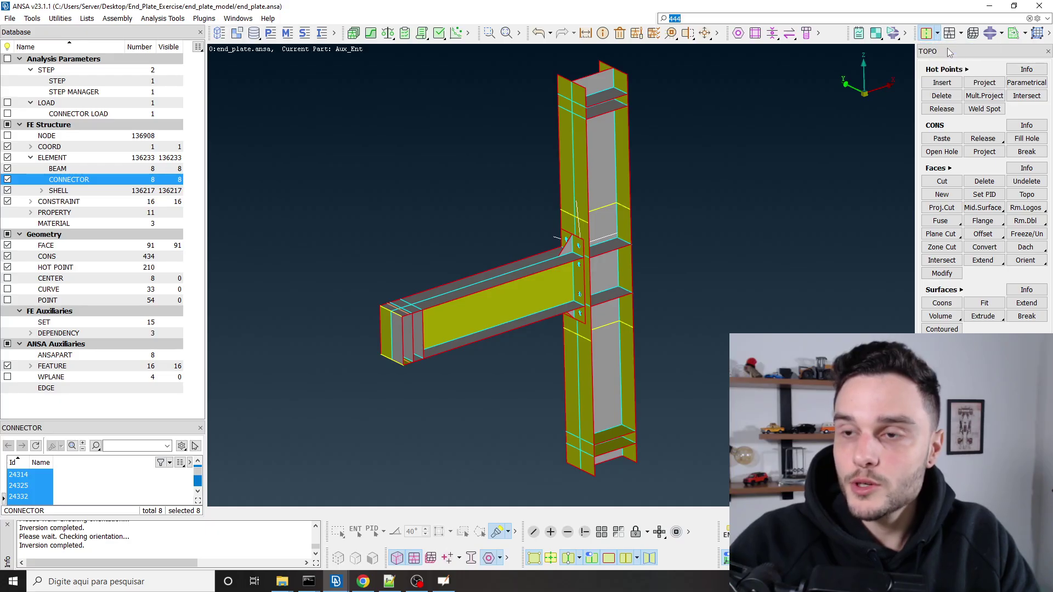
click(1032, 266)
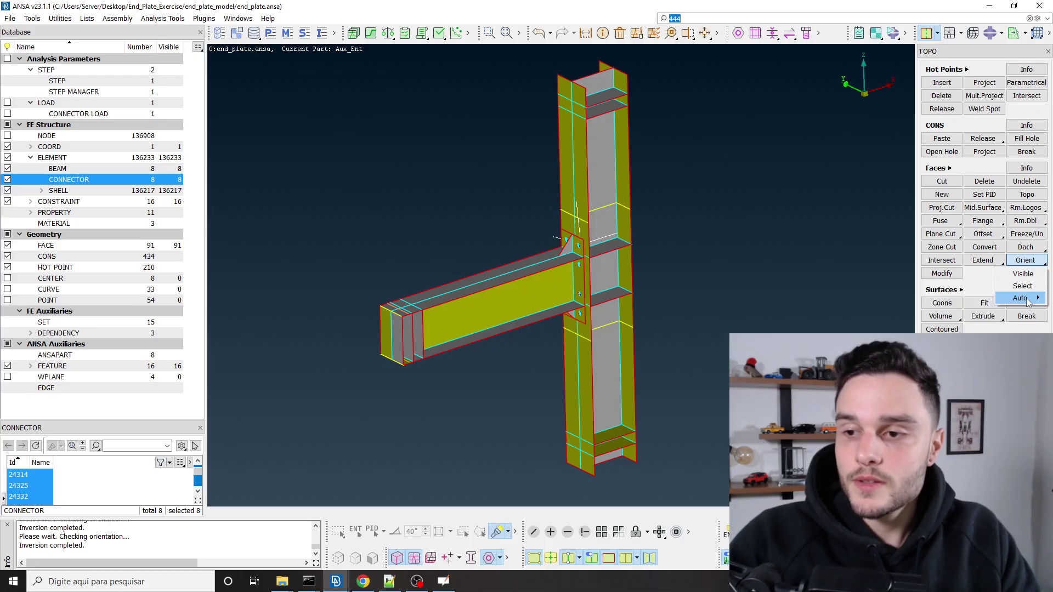
mouse_move(1027, 300)
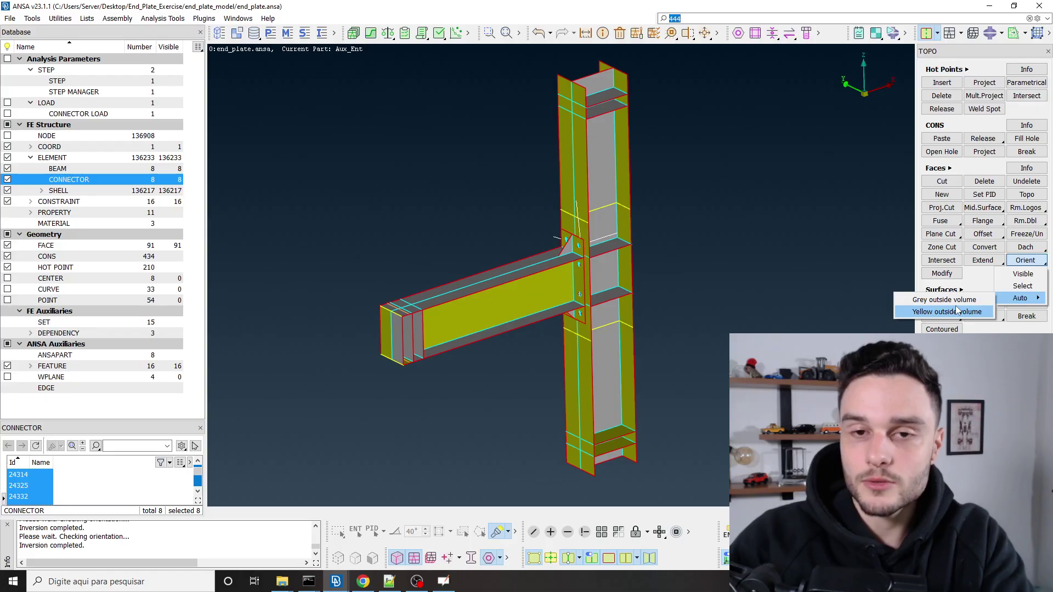
click(925, 300)
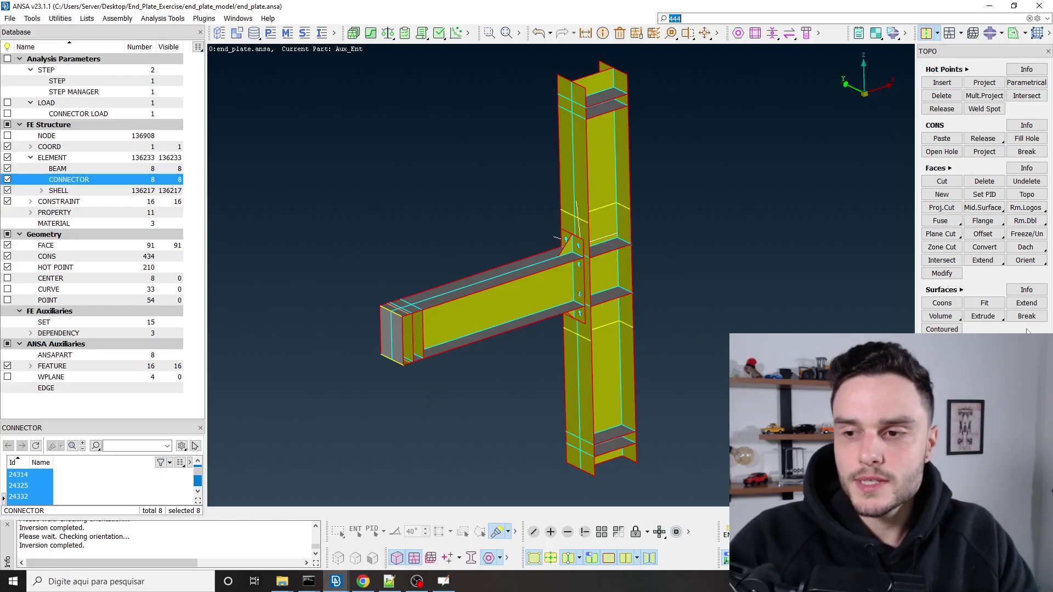
Examine the face colours on both sides of the gap between the end plate and the column flange.
scroll(640, 252, up, 3)
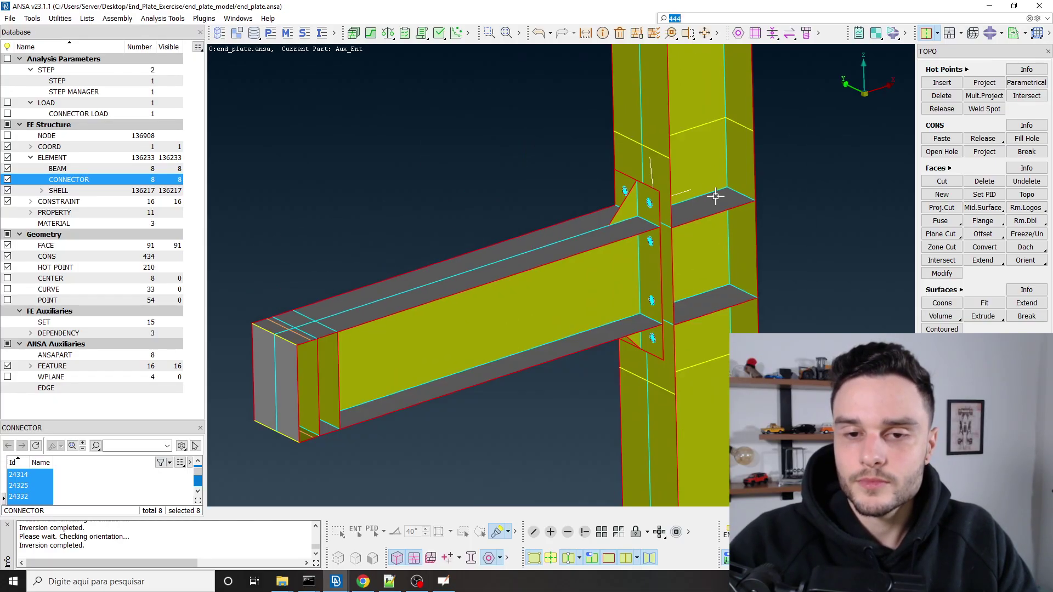
scroll(715, 196, down, 3)
scroll(583, 249, up, 3)
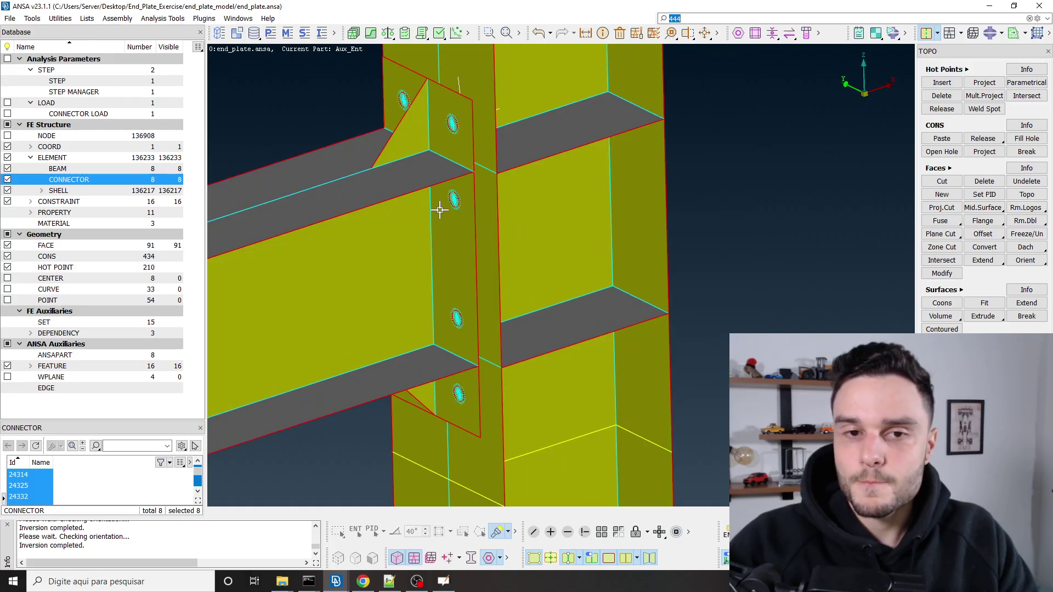
scroll(439, 207, up, 3)
mouse_move(509, 200)
ctrl+mouse_down()
mouse_move(477, 188)
mouse_move(444, 211)
mouse_move(478, 199)
mouse_move(526, 207)
mouse_move(508, 216)
mouse_move(505, 193)
mouse_move(508, 206)
ctrl+mouse_up()
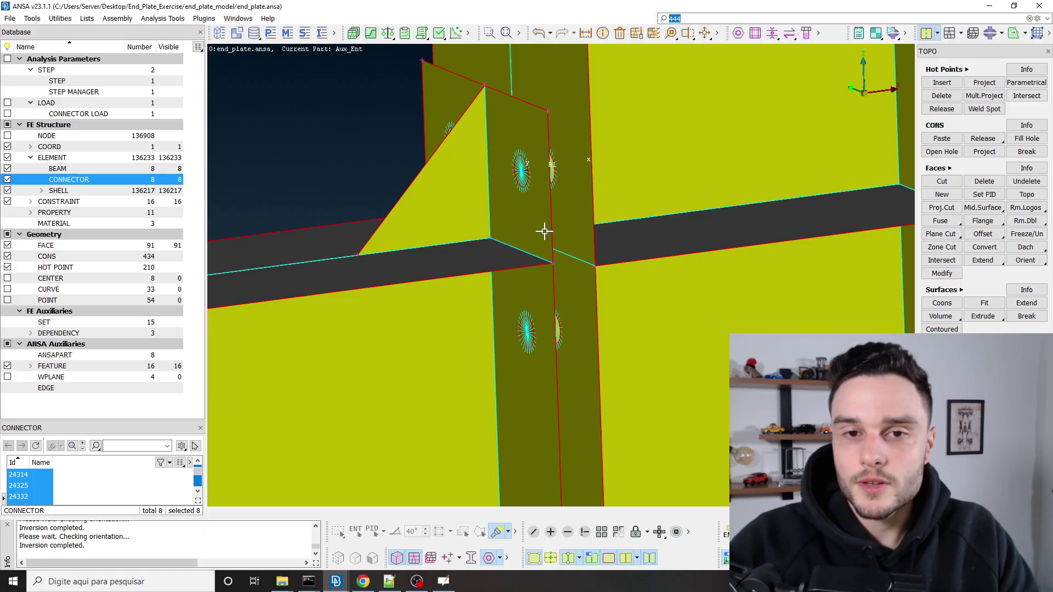
ctrl+drag(524, 180, 554, 94)
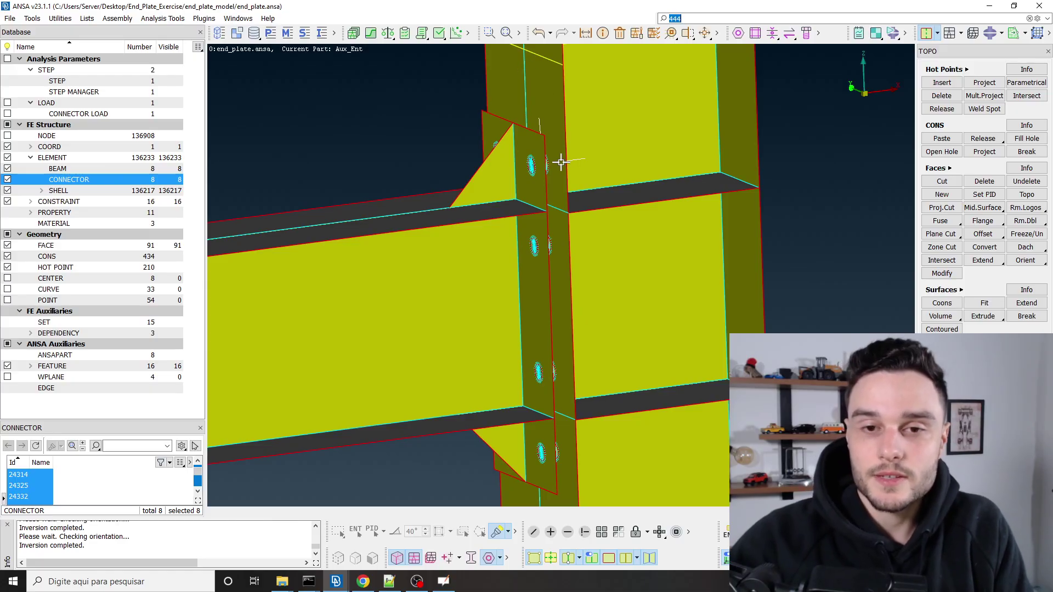
scroll(545, 195, down, 2)
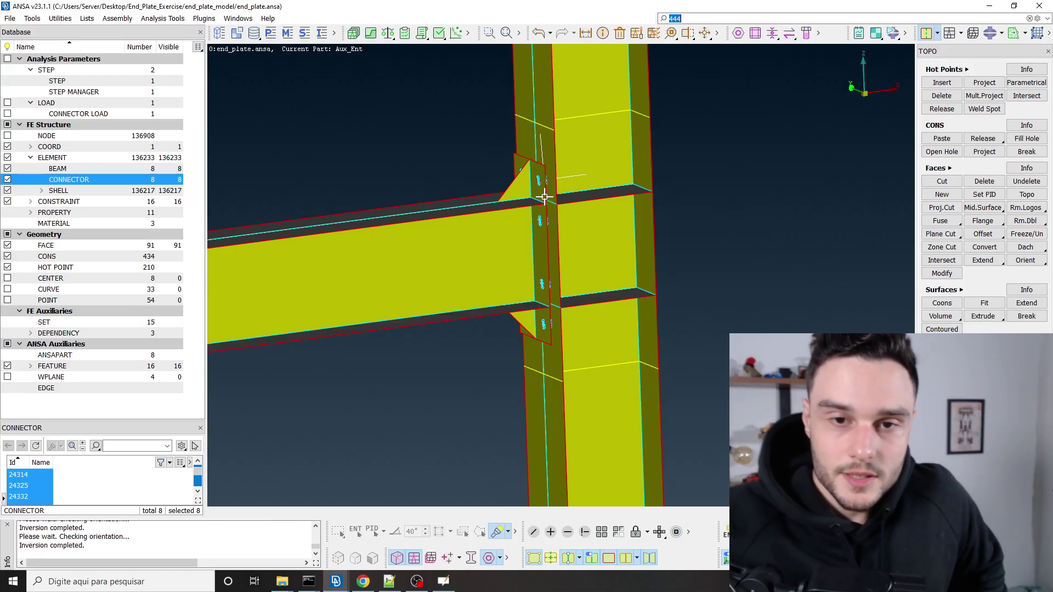
scroll(545, 192, up, 4)
scroll(547, 188, up, 2)
scroll(547, 188, up, 3)
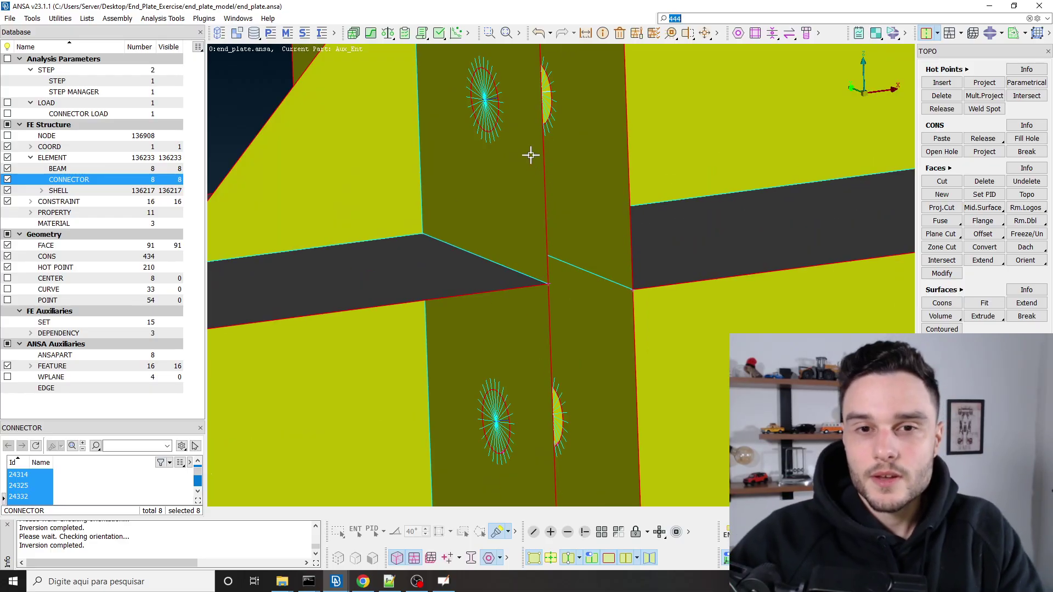
scroll(539, 180, down, 3)
ctrl+drag(534, 160, 528, 132)
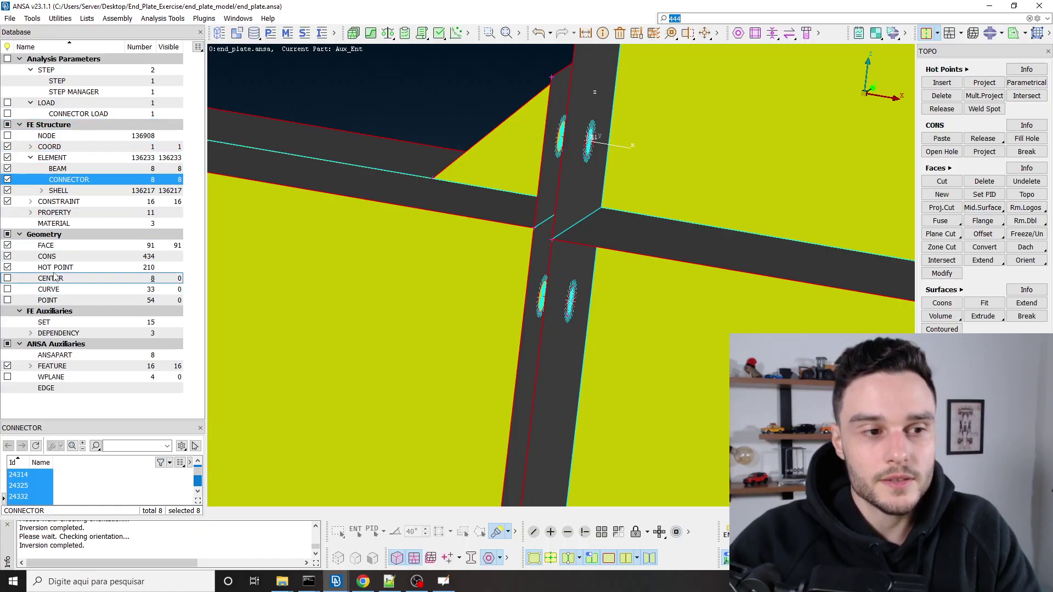
Highlight the end-plate faces above and below the beam's upper flange, seen from the column side, and clear the selection.
click(46, 245)
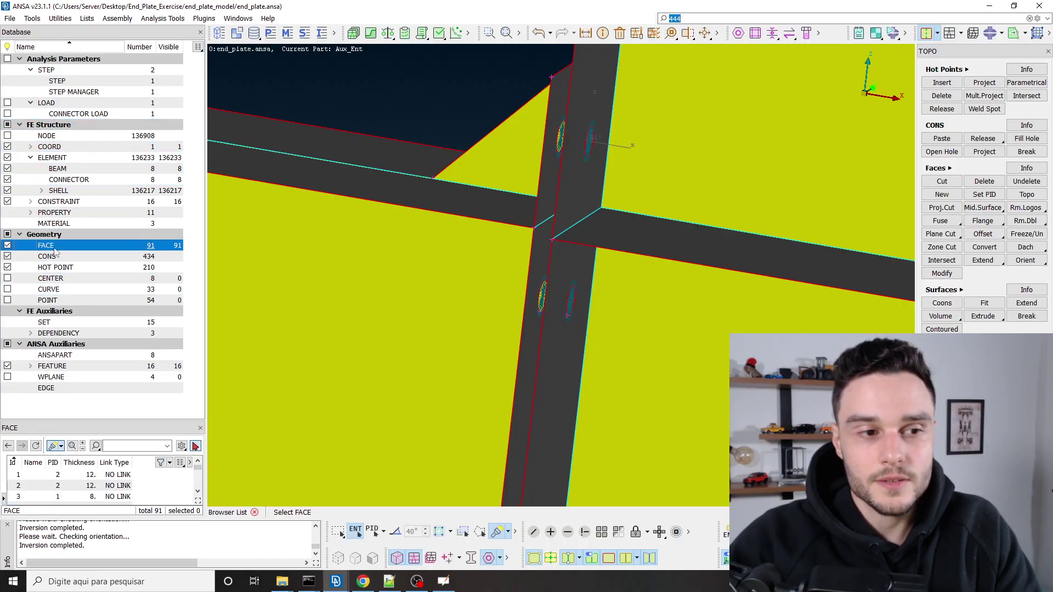
click(562, 93)
click(541, 235)
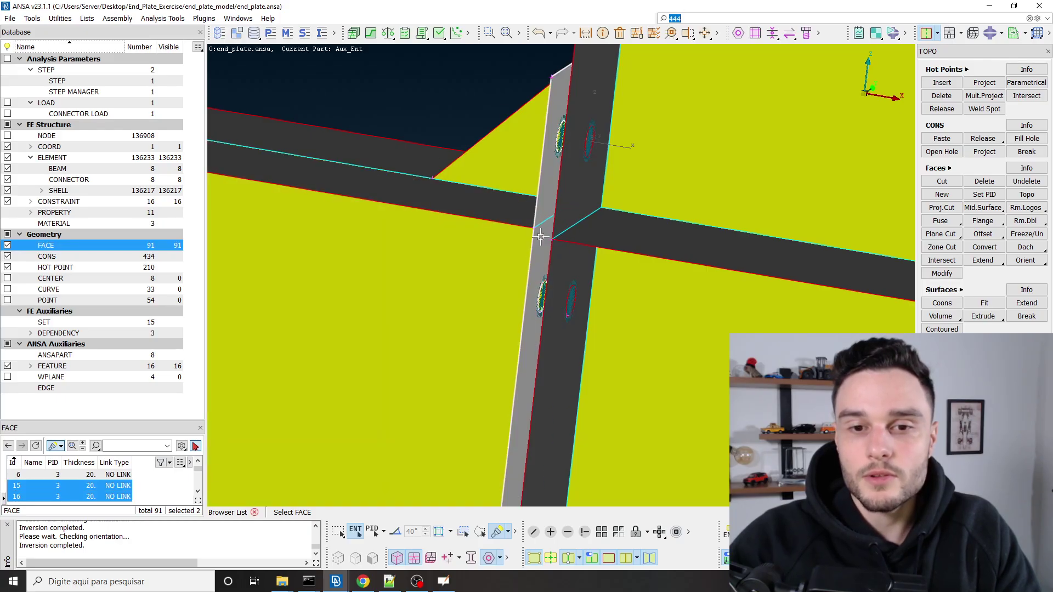
ctrl+drag(541, 237, 536, 237)
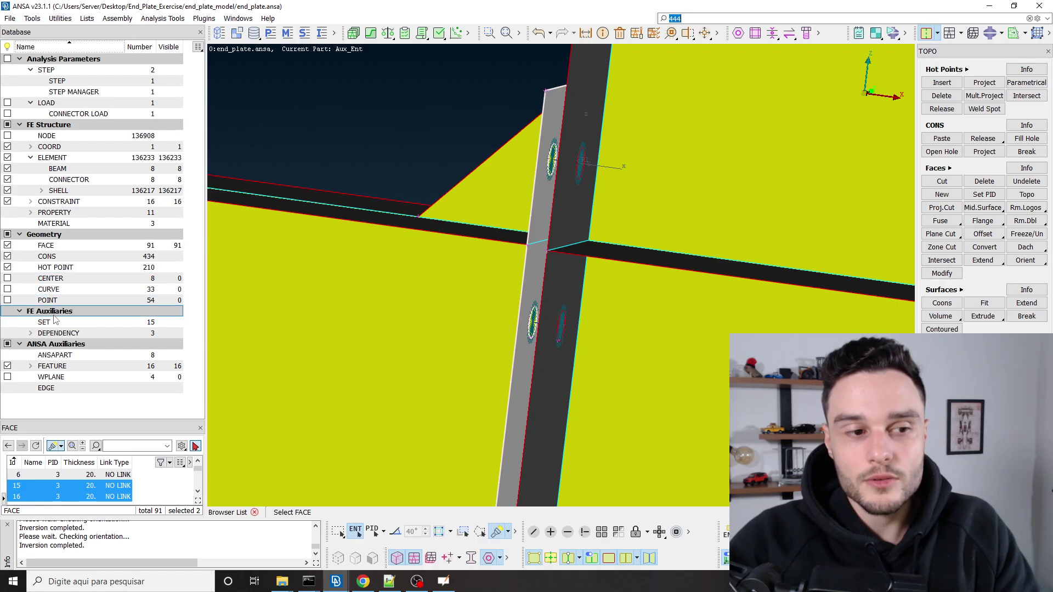
middle_click(449, 149)
Inspect which sides of the end plate and the column flange face each other around the bolt holes.
scroll(581, 143, up, 4)
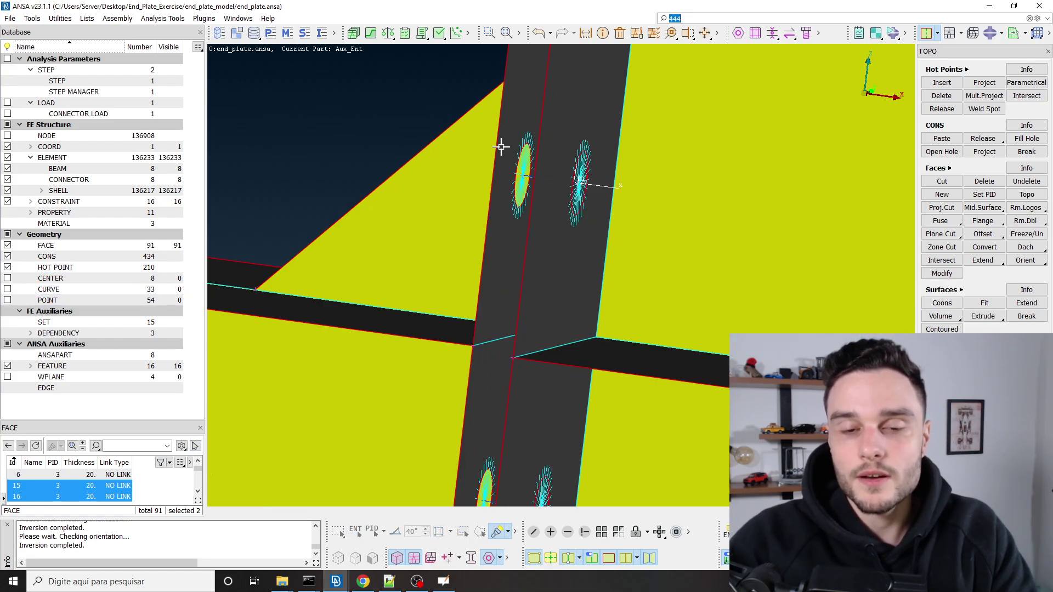
ctrl+drag(491, 226, 542, 260)
scroll(539, 245, down, 4)
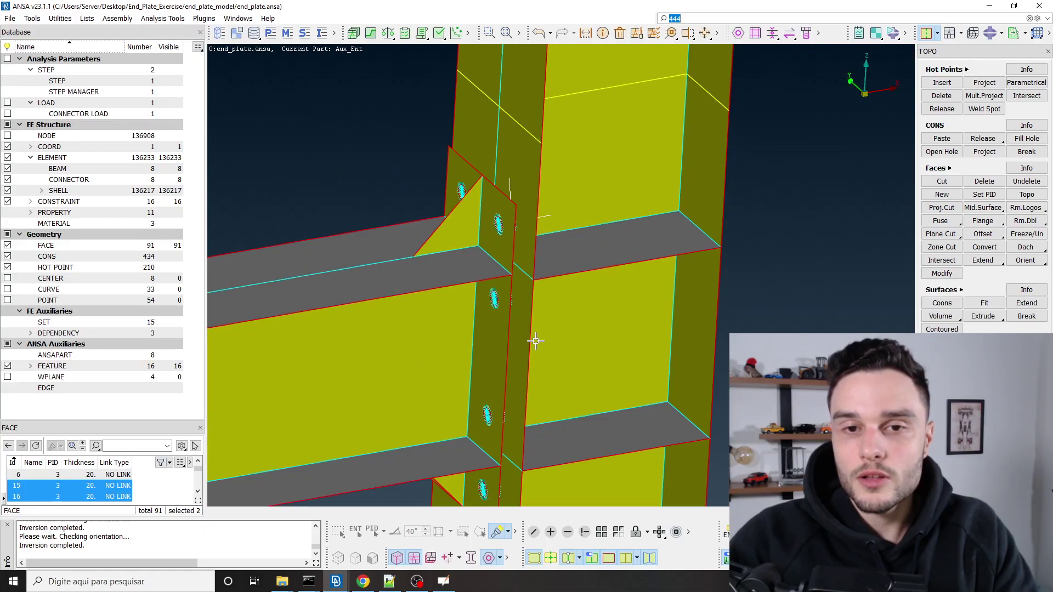
scroll(530, 290, up, 4)
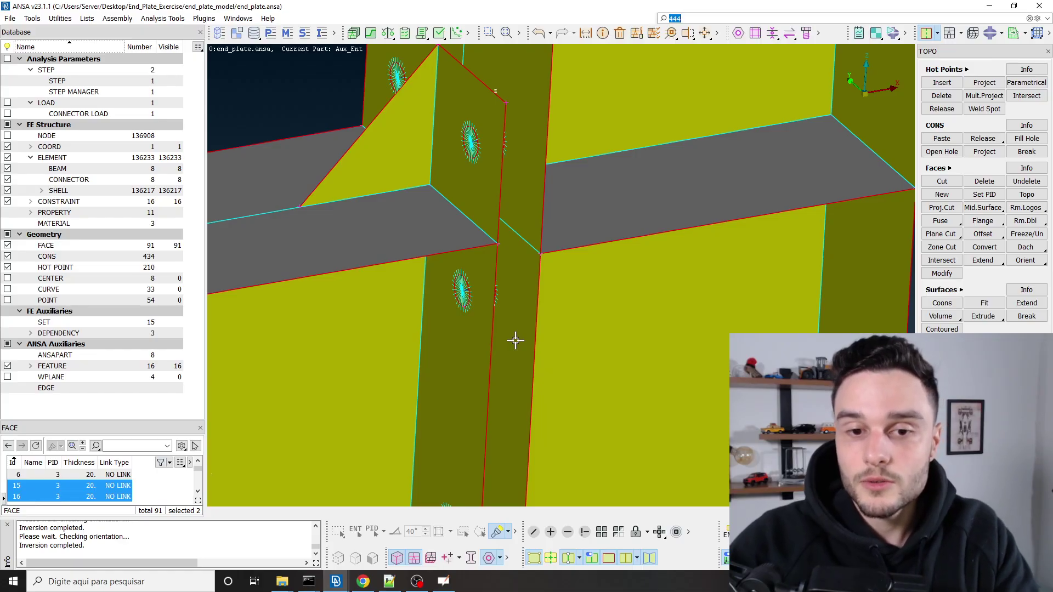
scroll(514, 344, up, 5)
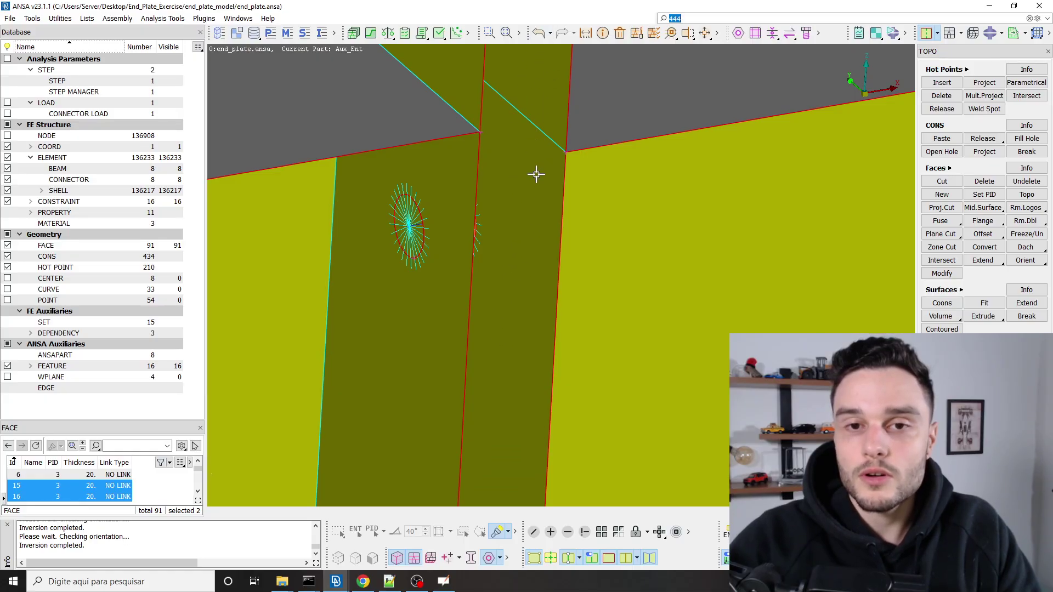
scroll(508, 389, down, 8)
ctrl+drag(501, 336, 547, 308)
scroll(518, 289, up, 8)
scroll(506, 391, down, 5)
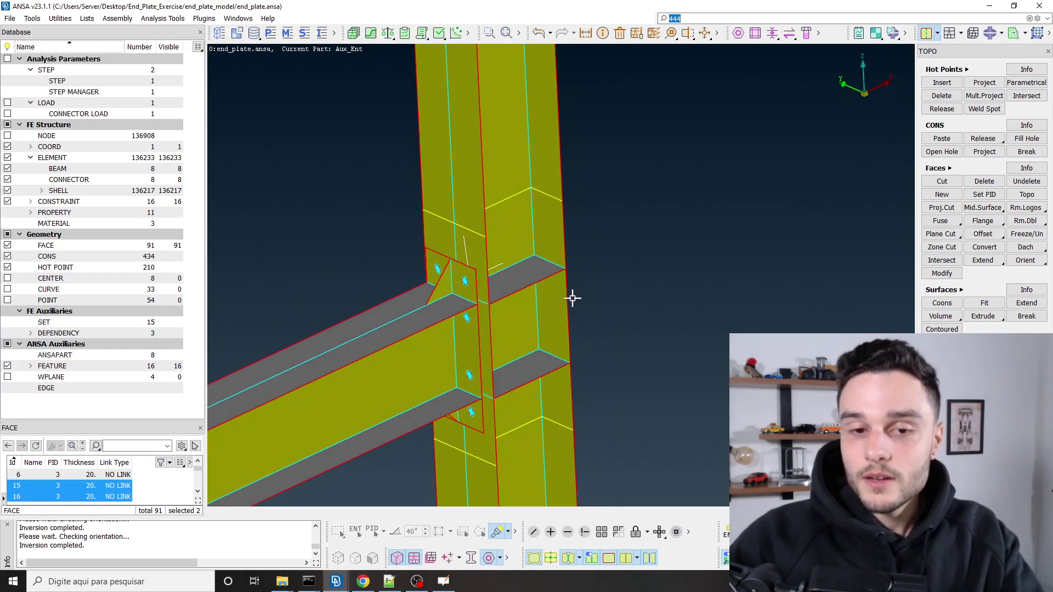
Switch to the Classic Mesh module to display the shell mesh on the joint.
click(960, 34)
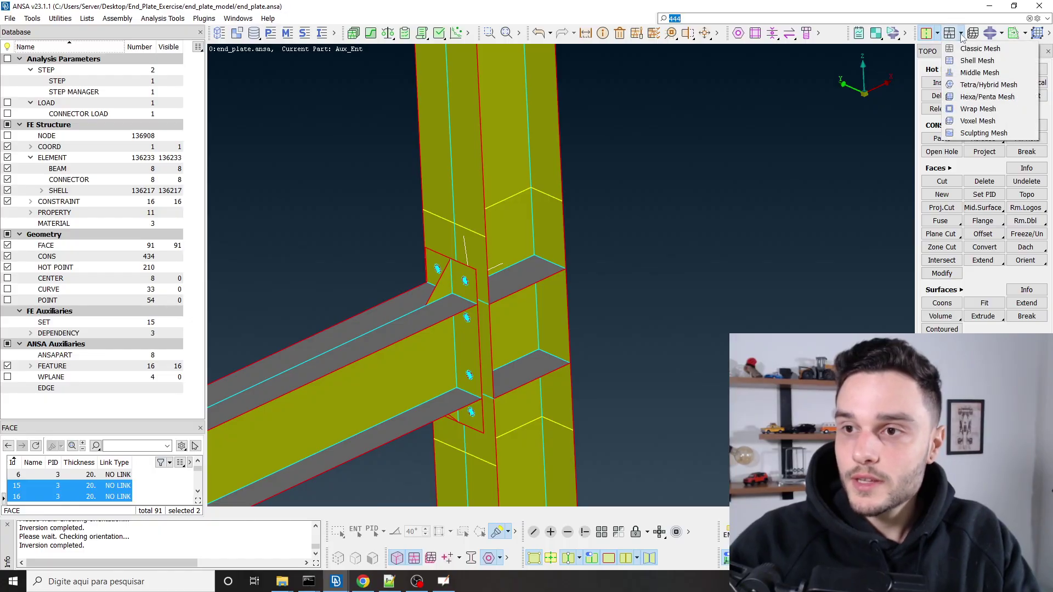
click(968, 50)
scroll(549, 297, up, 10)
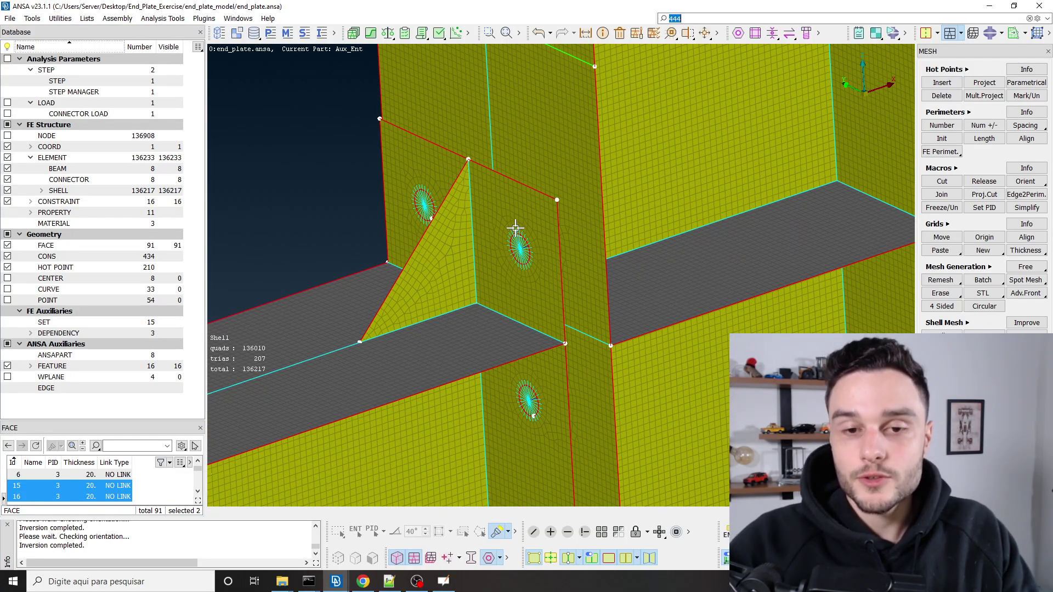
scroll(507, 208, down, 3)
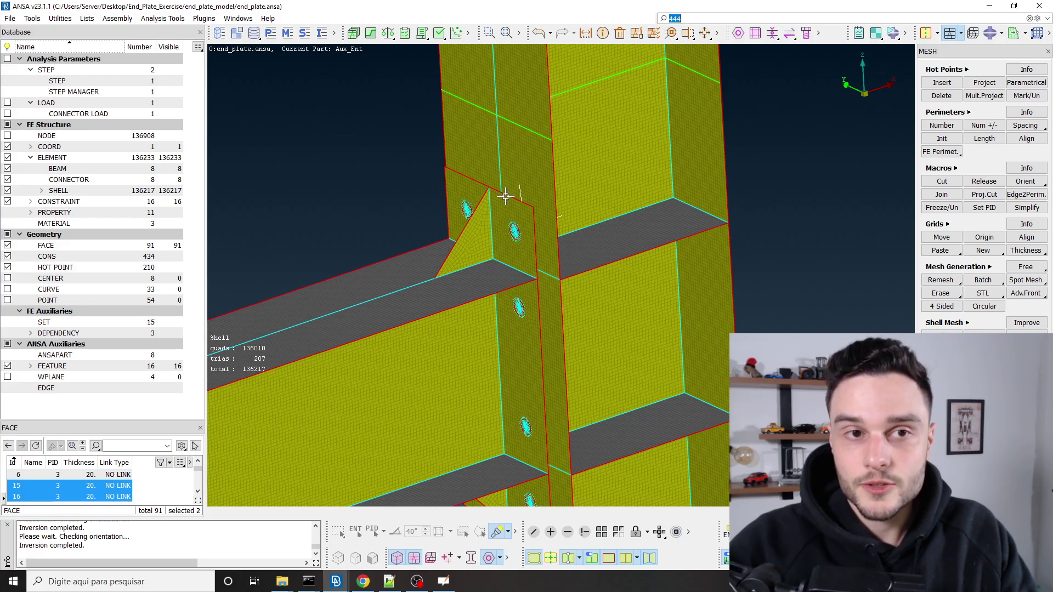
Start a new set from the list of sets and choose shell elements as the entities to collect.
click(304, 33)
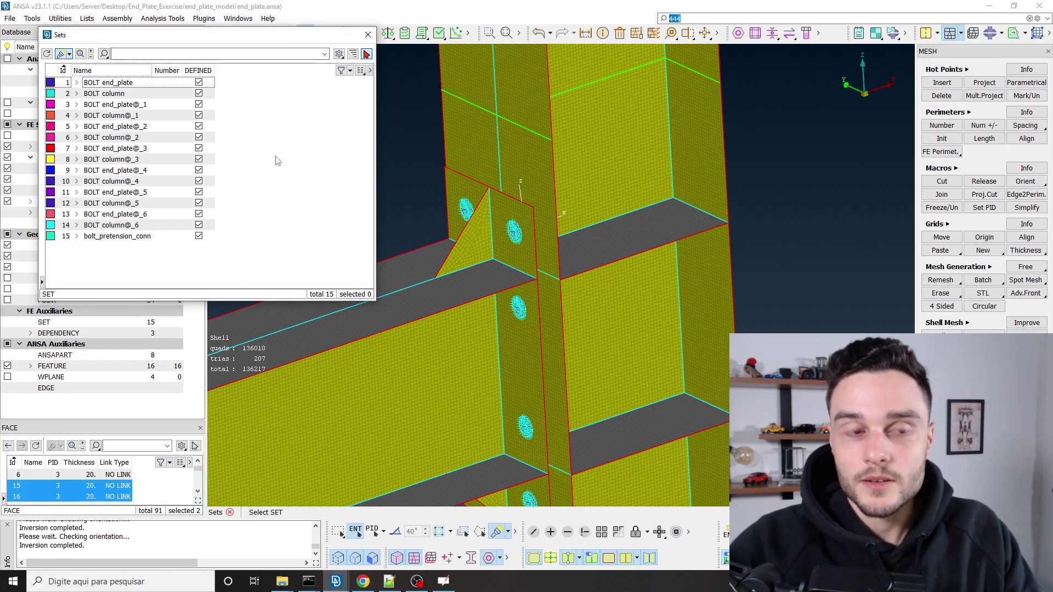
right_click(275, 170)
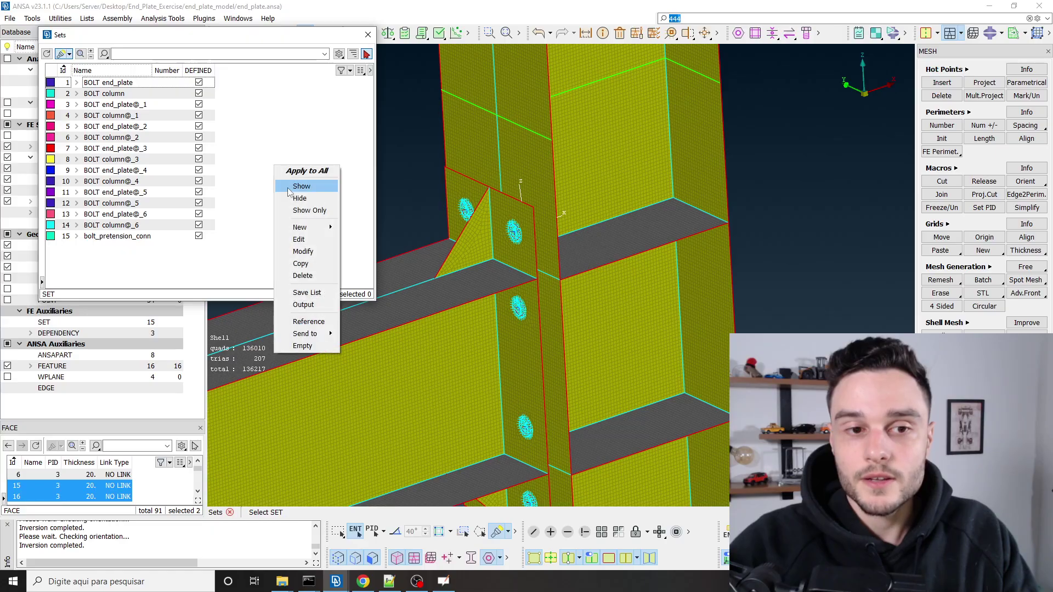
mouse_move(305, 229)
click(370, 229)
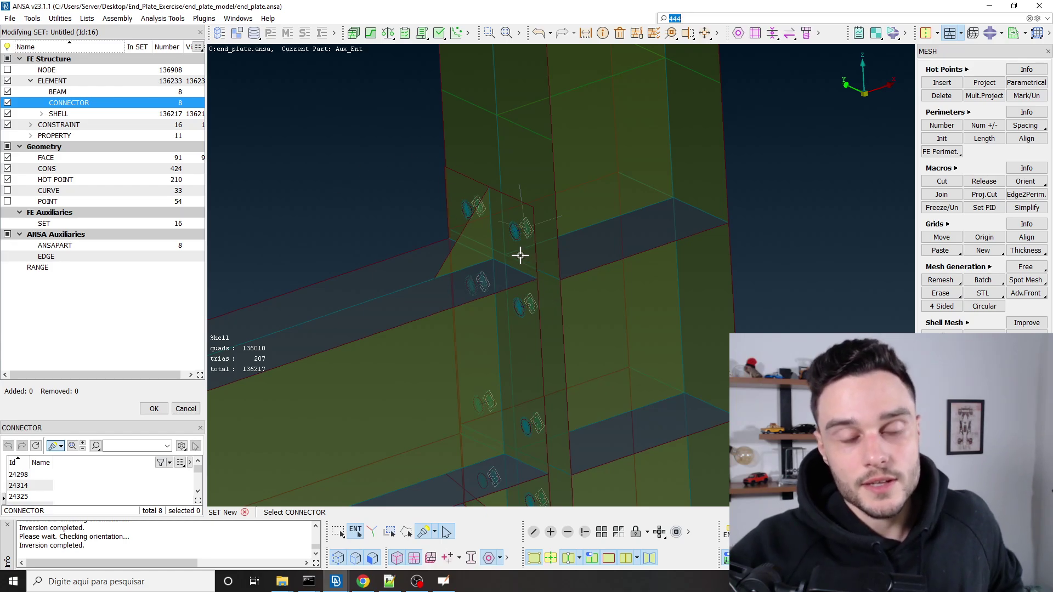
click(55, 115)
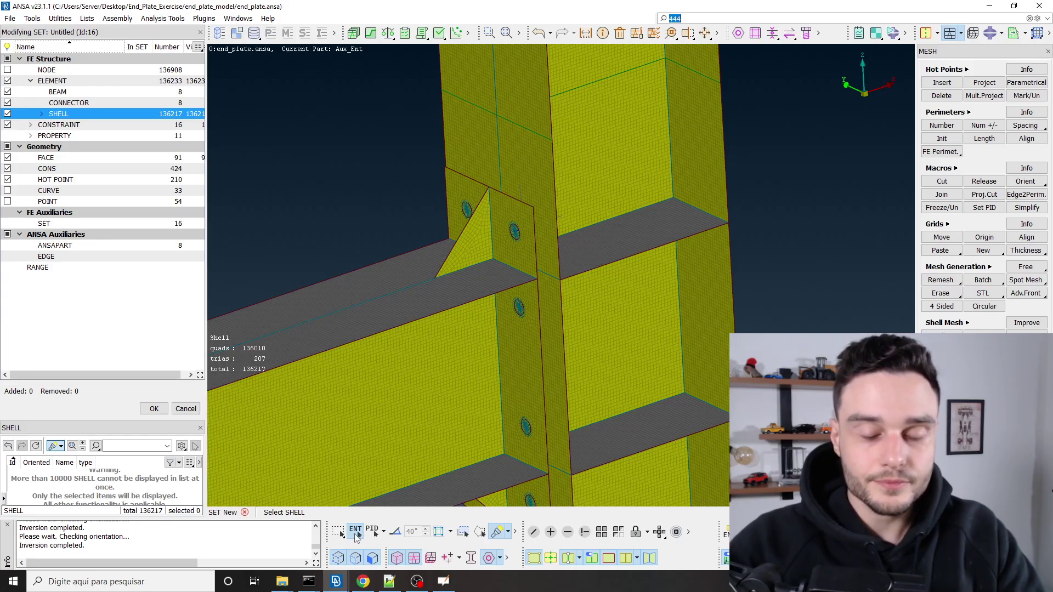
Using feature-angle selection at 40°, add the end-plate shells above the beam's upper flange on both sides of the stiffener to the set.
scroll(502, 259, up, 5)
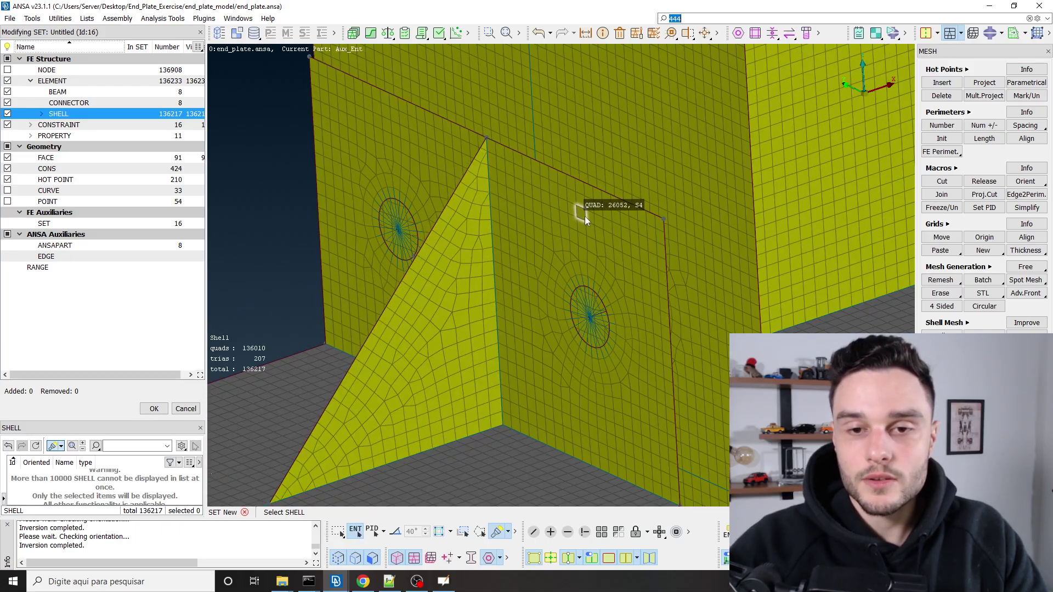
scroll(510, 197, down, 5)
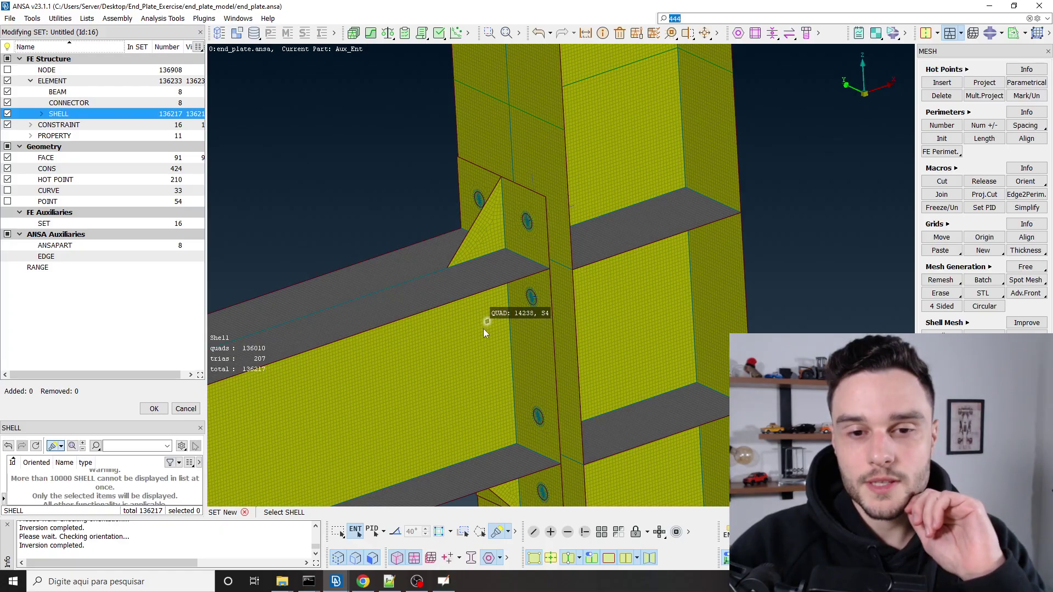
click(396, 532)
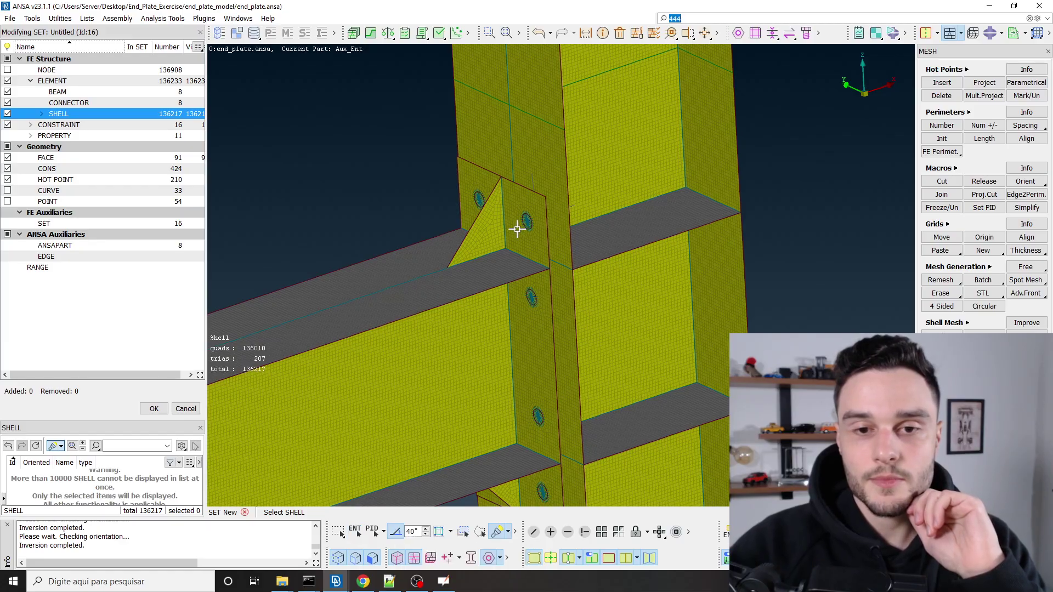
scroll(517, 228, up, 3)
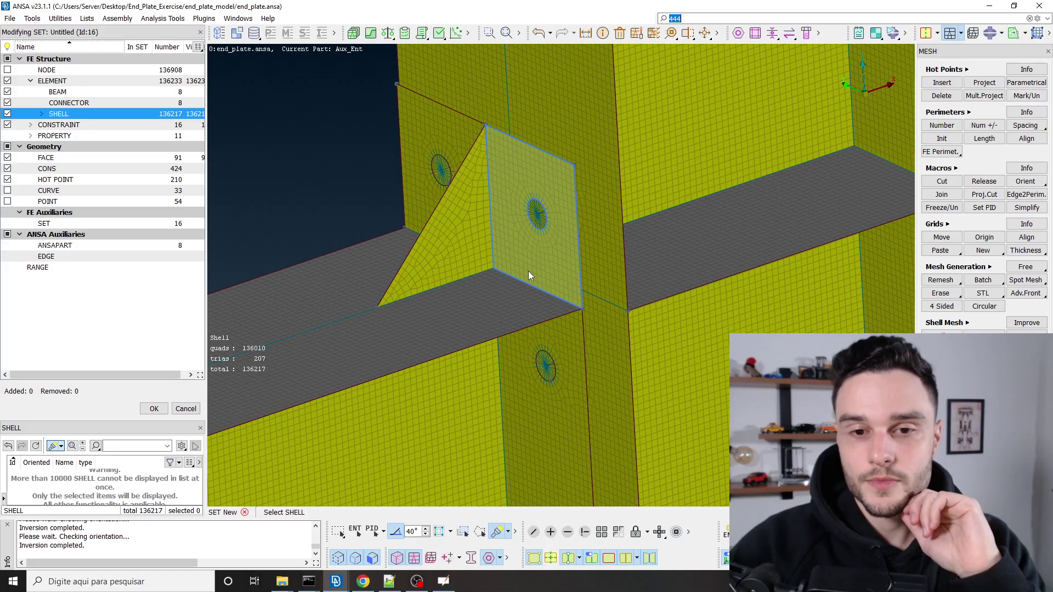
click(510, 252)
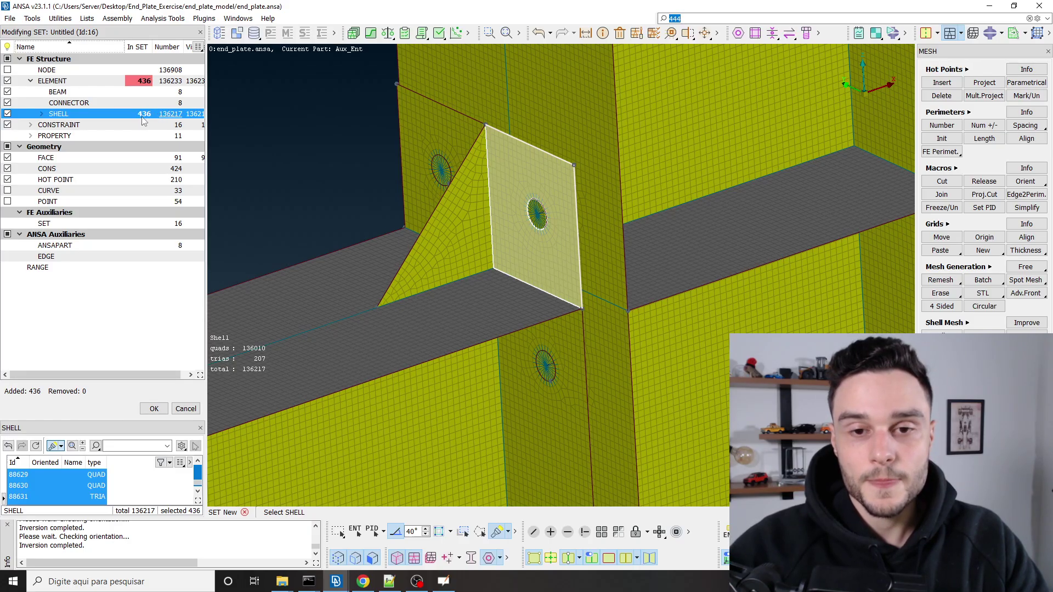
click(419, 119)
scroll(452, 95, down, 3)
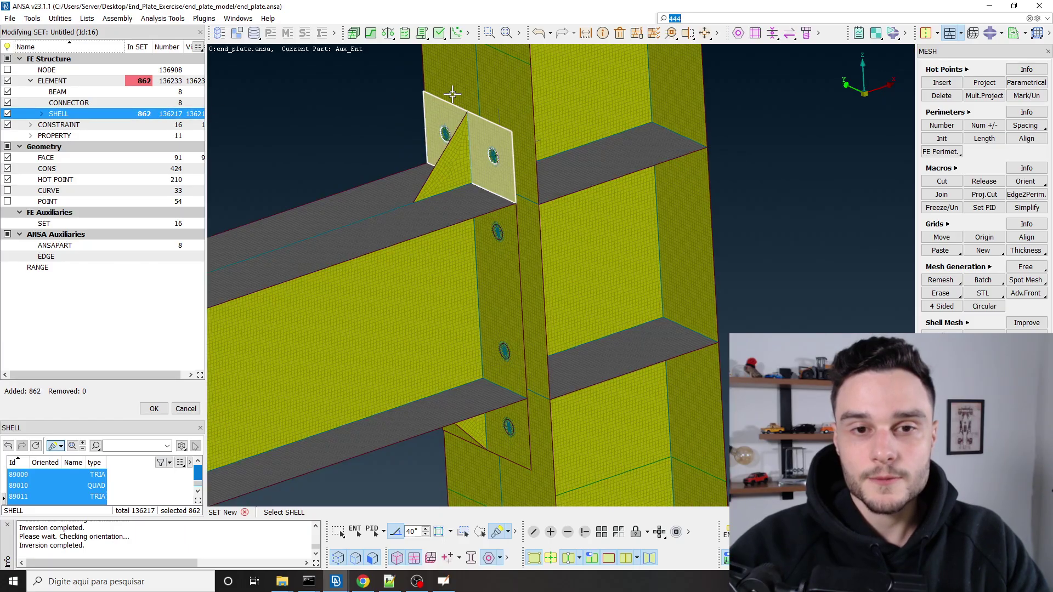
Add the remaining end-plate shells between the beam flanges and below the lower flange, on both sides of the web and stiffener.
click(487, 257)
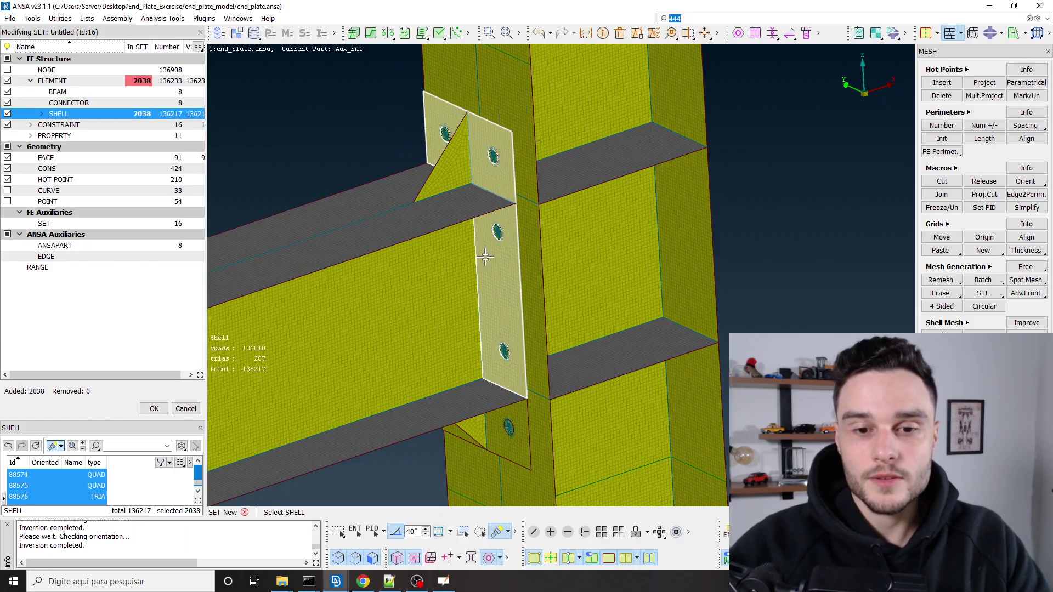
click(496, 443)
ctrl+middle_drag(496, 443, 559, 248)
ctrl+drag(560, 249, 538, 314)
scroll(516, 267, up, 2)
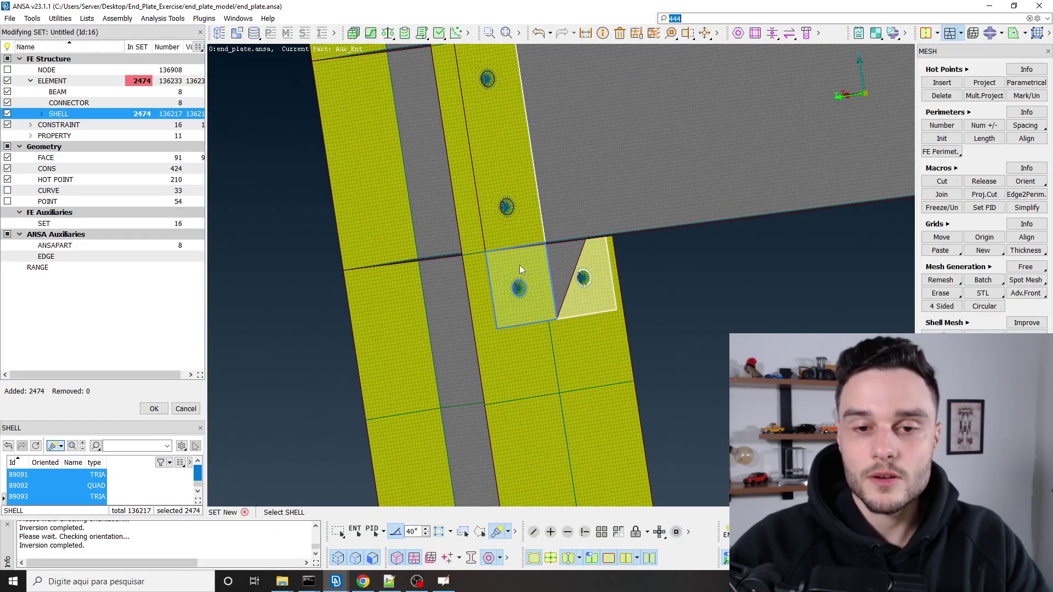
click(520, 267)
scroll(519, 265, down, 3)
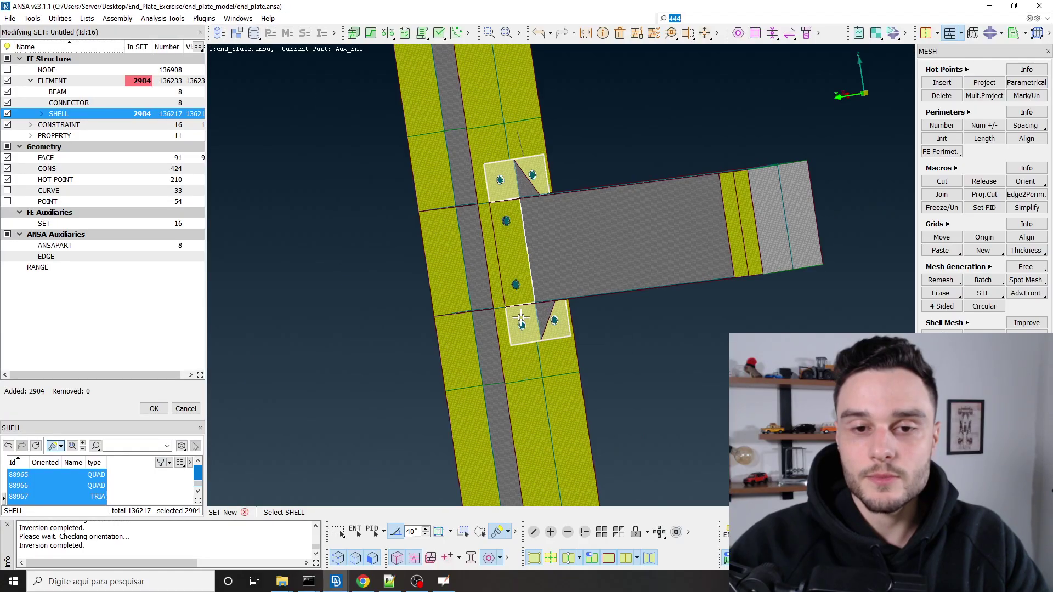
scroll(513, 247, up, 2)
click(514, 255)
scroll(515, 264, down, 2)
Examine from several sides whether the selected shells cover the whole end plate, including around the bolt holes and stiffeners.
ctrl+drag(516, 265, 434, 257)
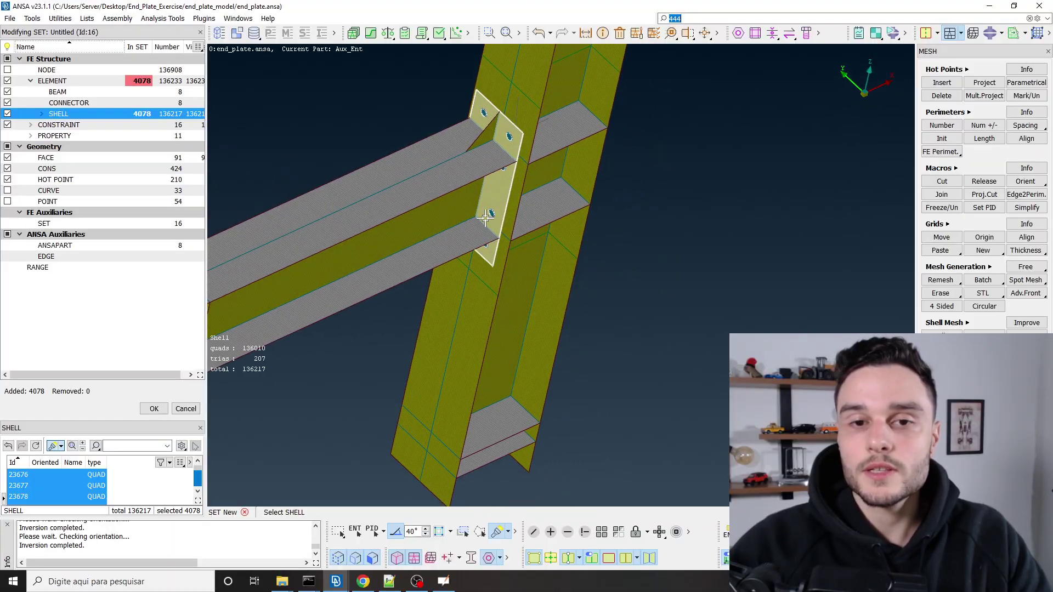
scroll(504, 145, up, 2)
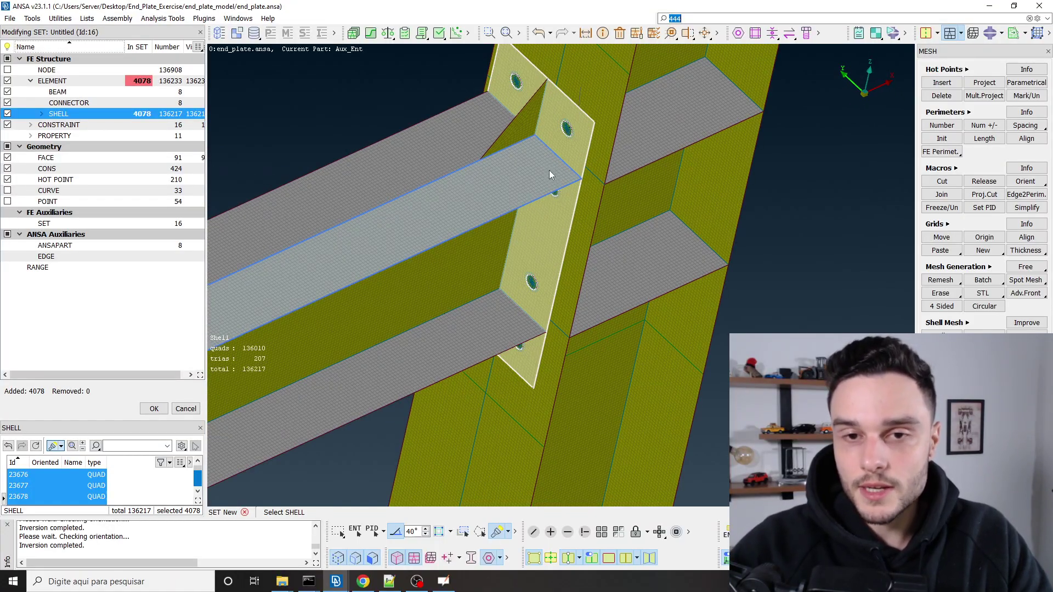
mouse_move(548, 170)
ctrl+mouse_down()
mouse_move(528, 146)
mouse_move(564, 169)
ctrl+mouse_up()
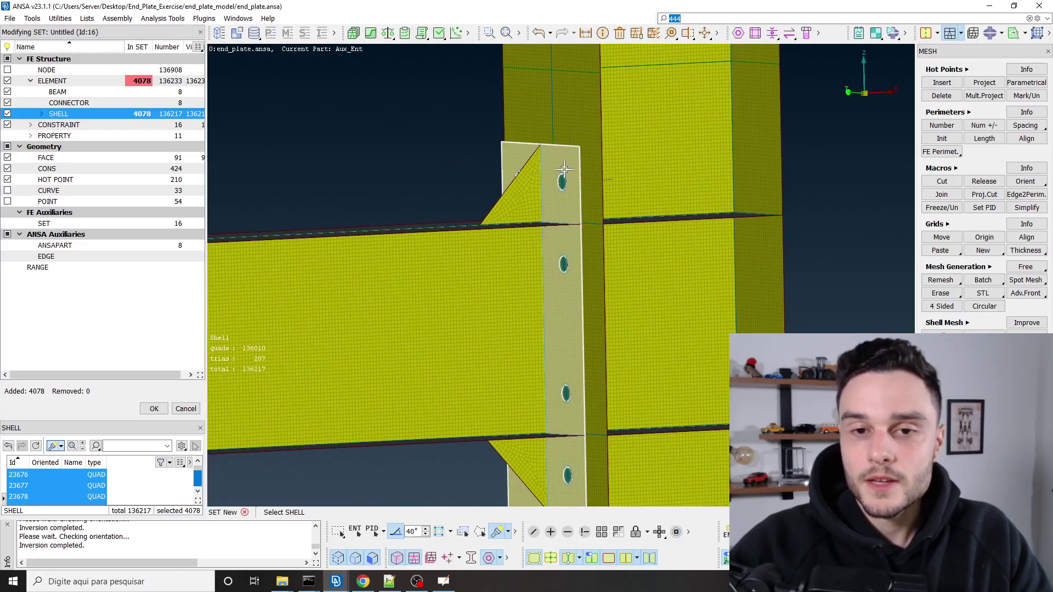
scroll(561, 173, up, 3)
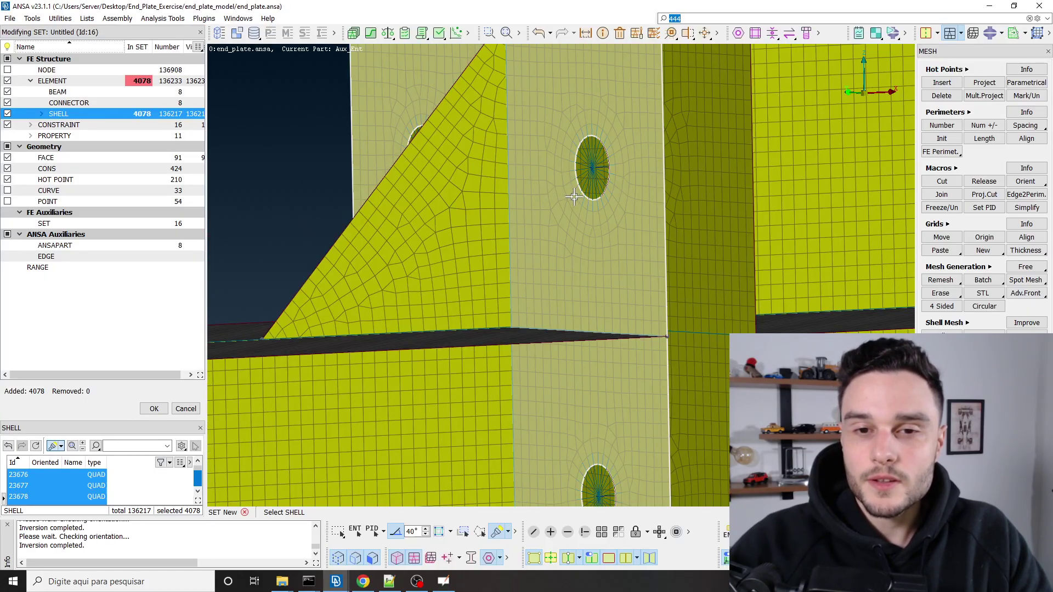
scroll(538, 209, down, 2)
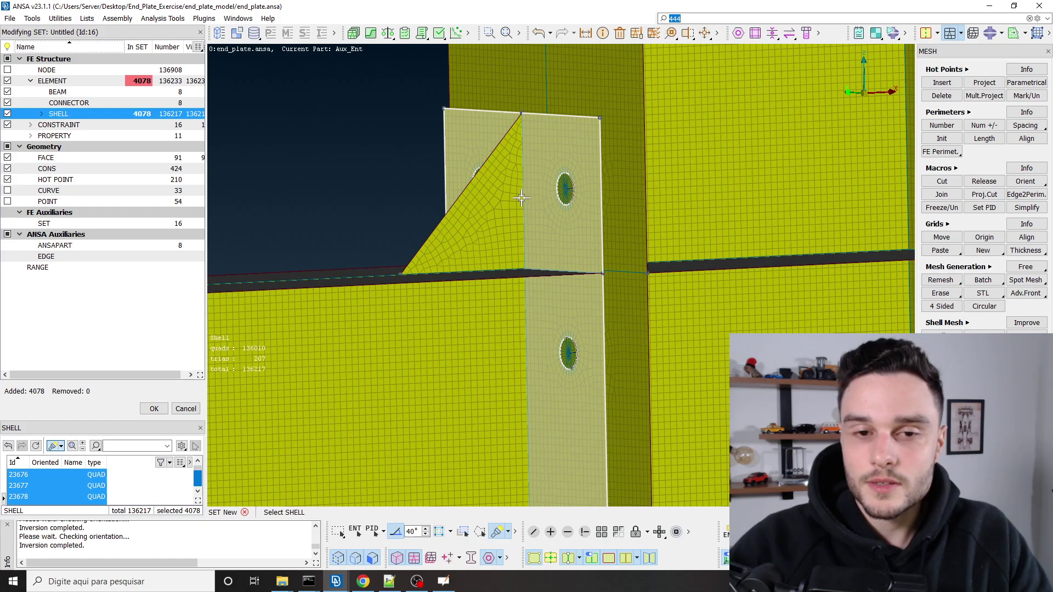
scroll(536, 118, down, 2)
scroll(545, 294, up, 2)
ctrl+drag(545, 294, 568, 266)
scroll(575, 255, down, 4)
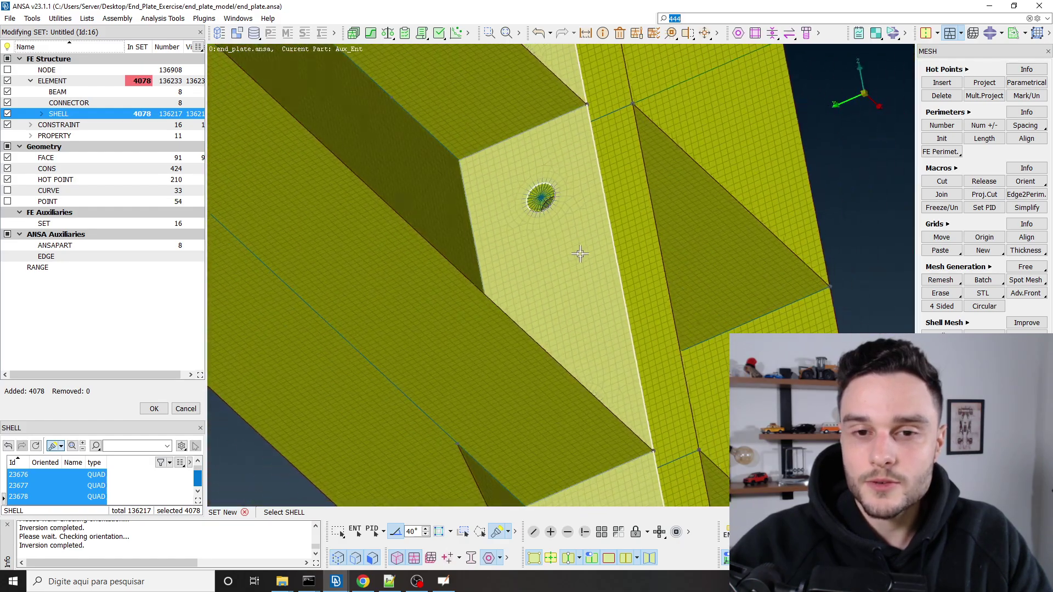
scroll(519, 312, up, 3)
ctrl+drag(518, 312, 636, 301)
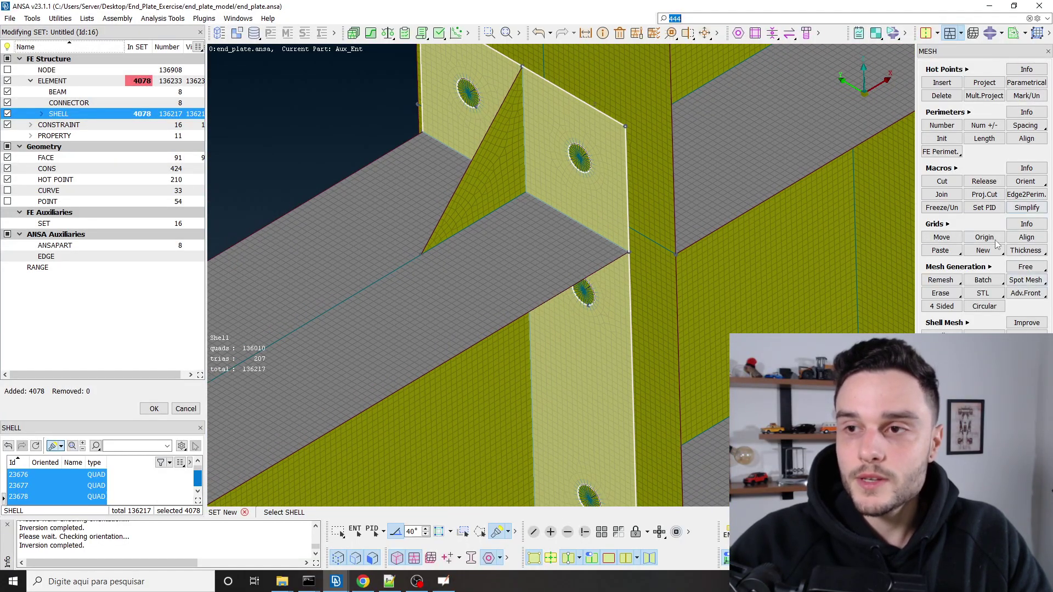
scroll(283, 157, down, 3)
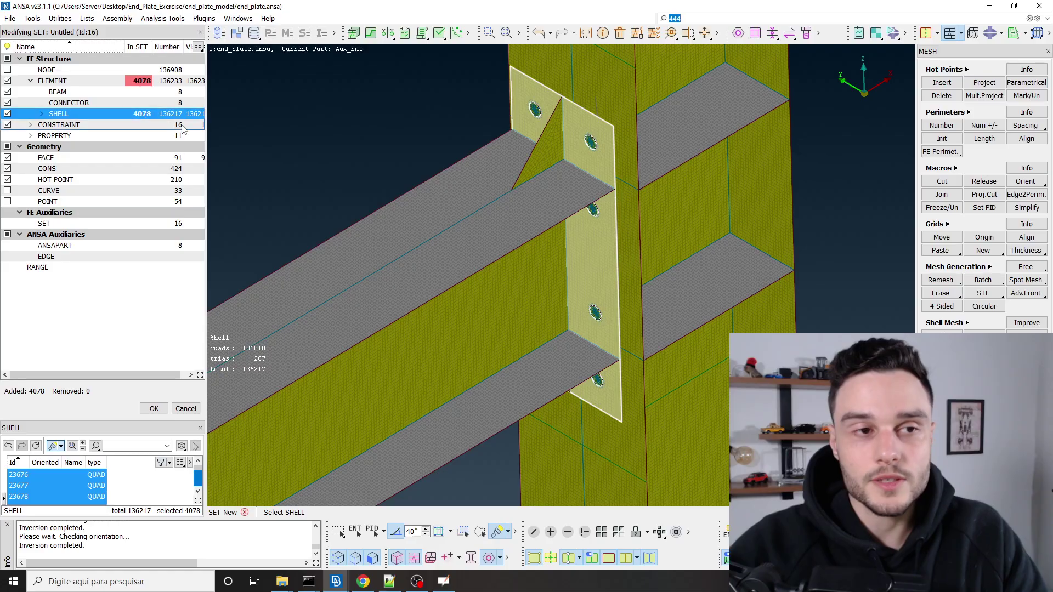
Confirm the shell selection and name the new set end_plate_surface.
middle_click(323, 141)
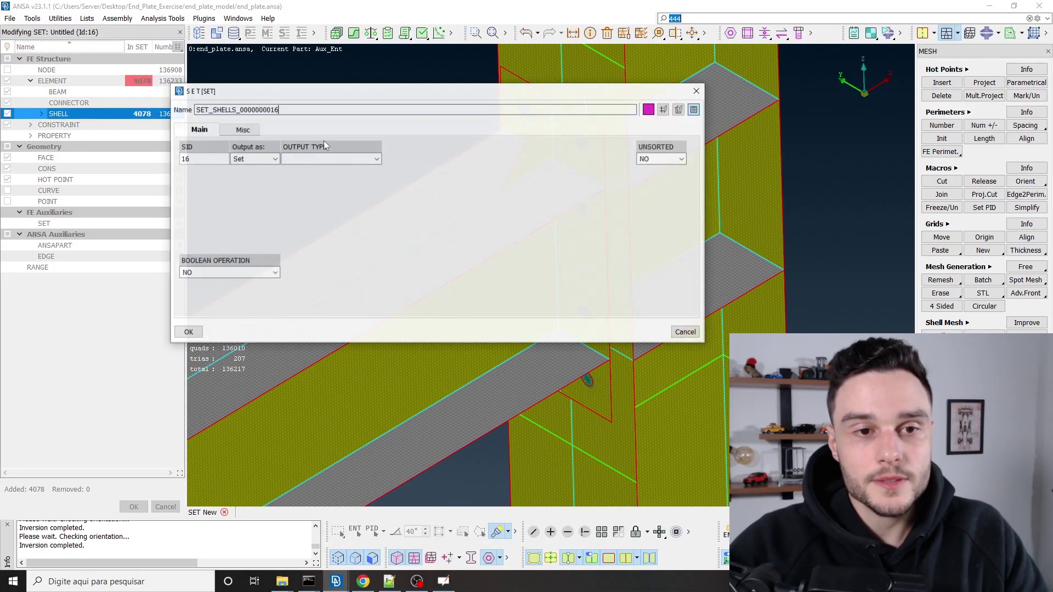
drag(314, 99, 132, 83)
drag(197, 65, 200, 225)
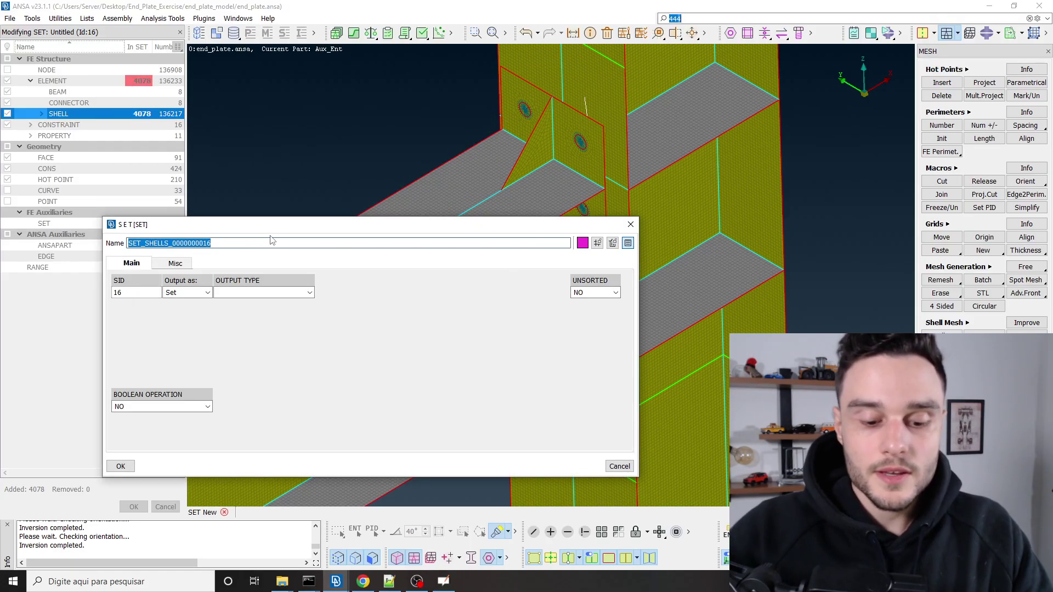
text(end_plate_surface)
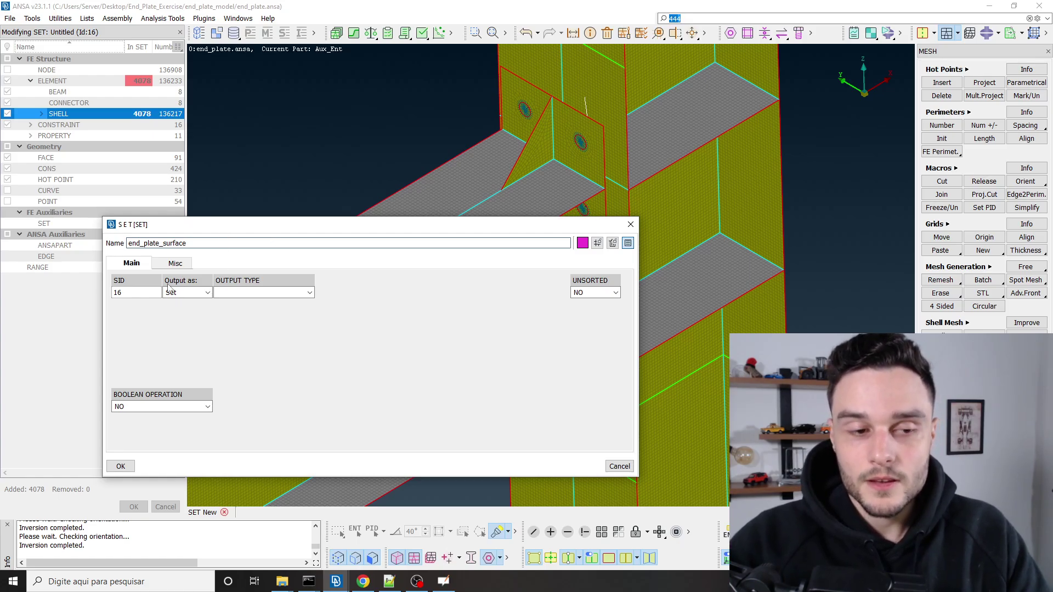
Output the set as a Surface and set its orientation to SPOS, the side of the end plate facing the column.
click(208, 292)
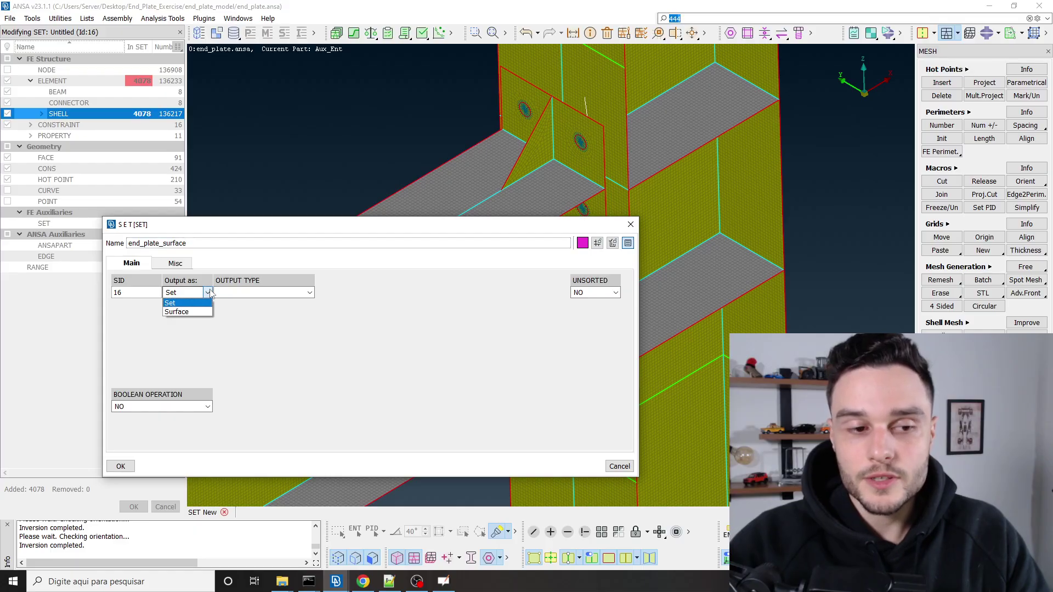
click(181, 318)
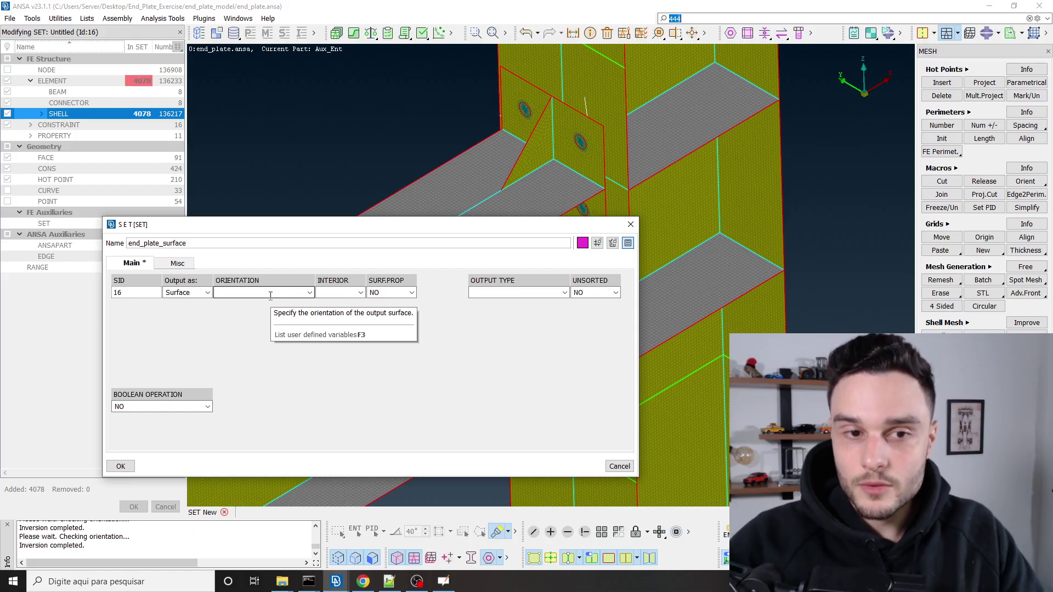
scroll(611, 117, up, 10)
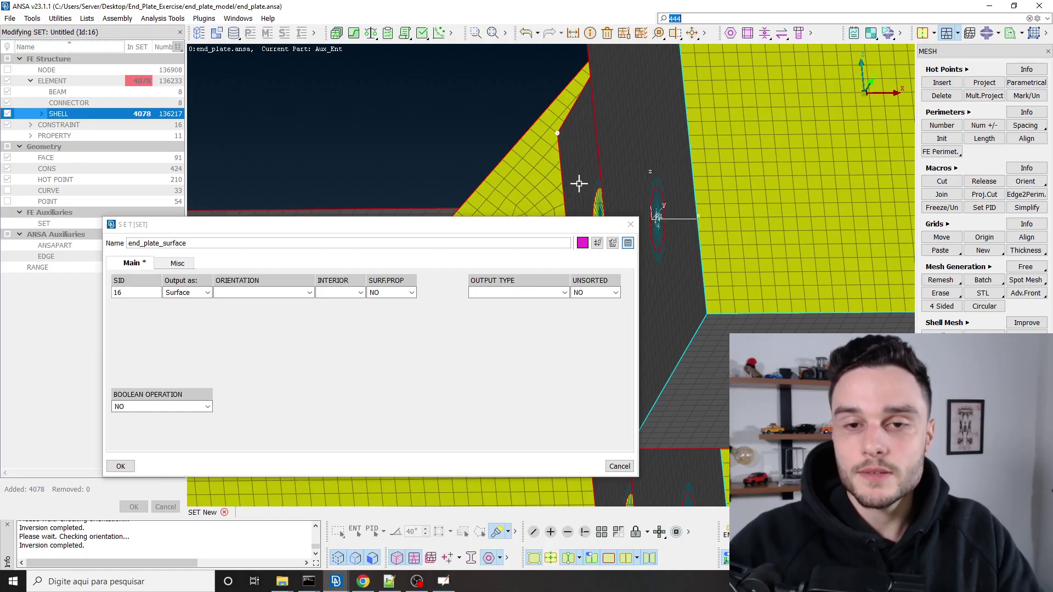
scroll(579, 170, down, 3)
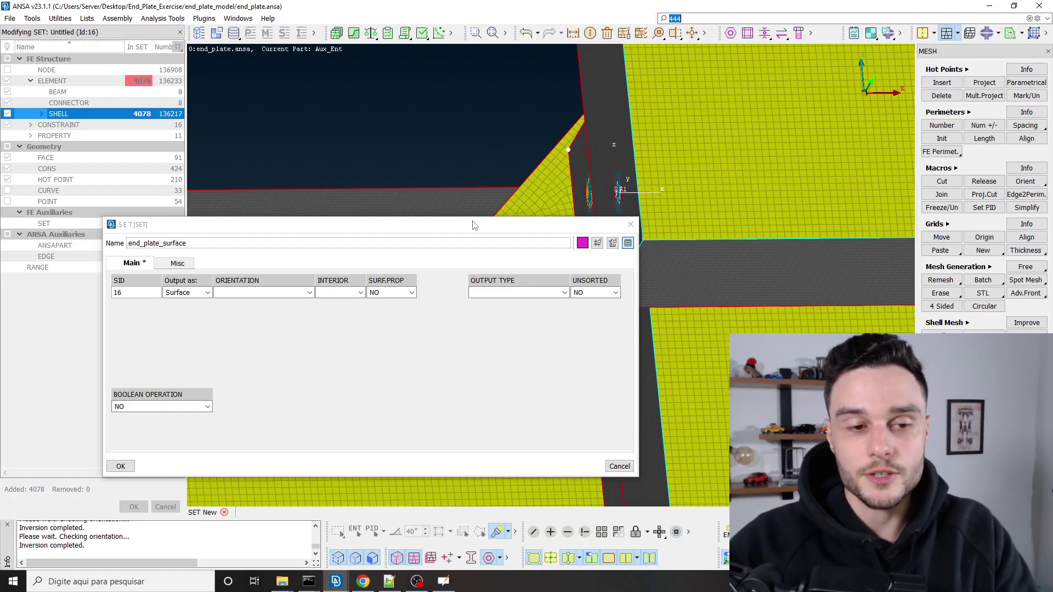
click(309, 292)
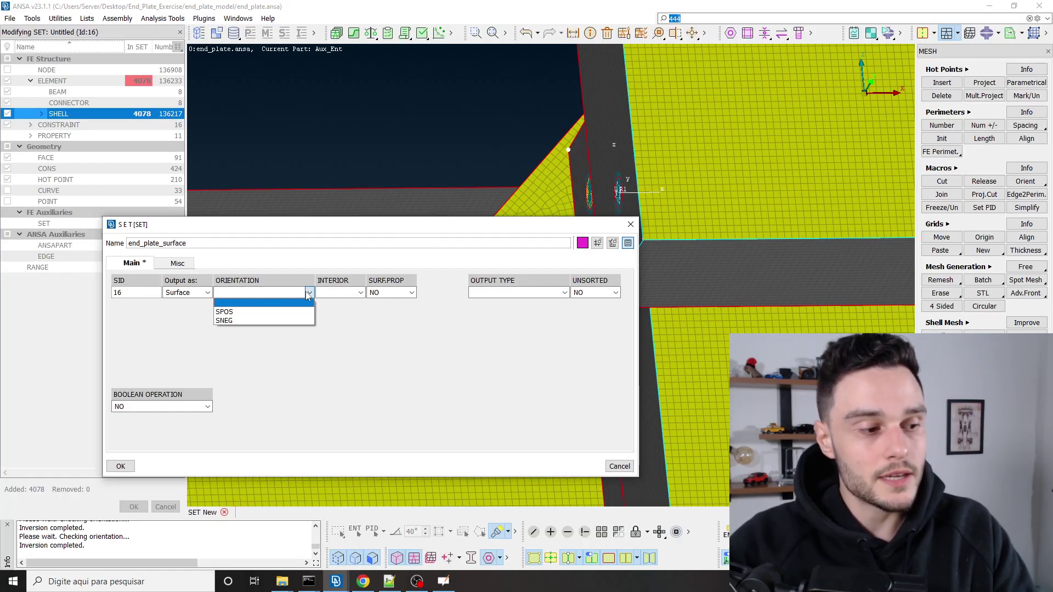
click(227, 312)
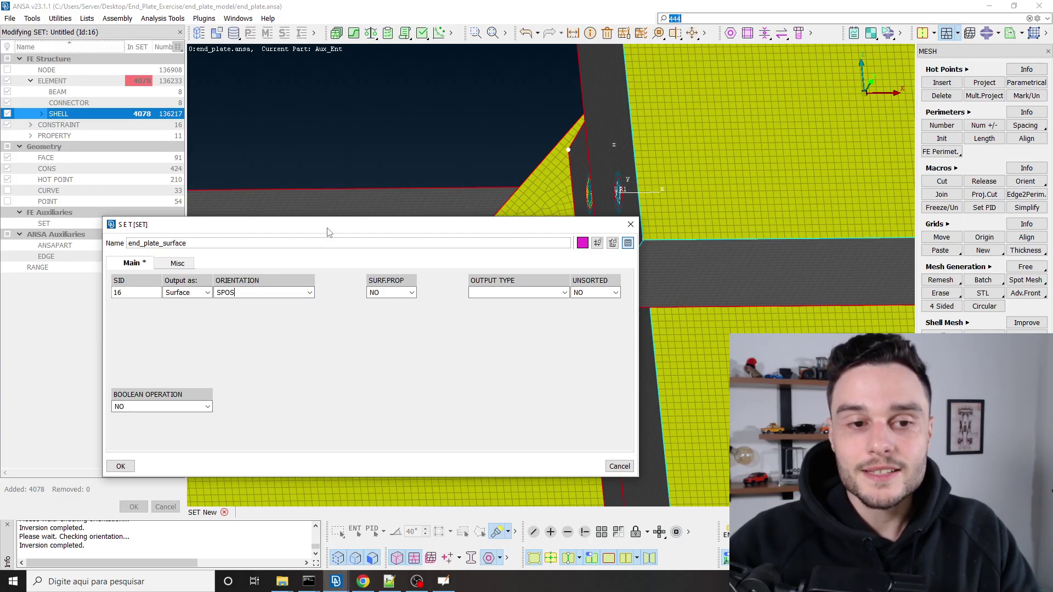
Set the surface's output type to ELEMENT, review the remaining settings and save the set.
drag(328, 232, 296, 110)
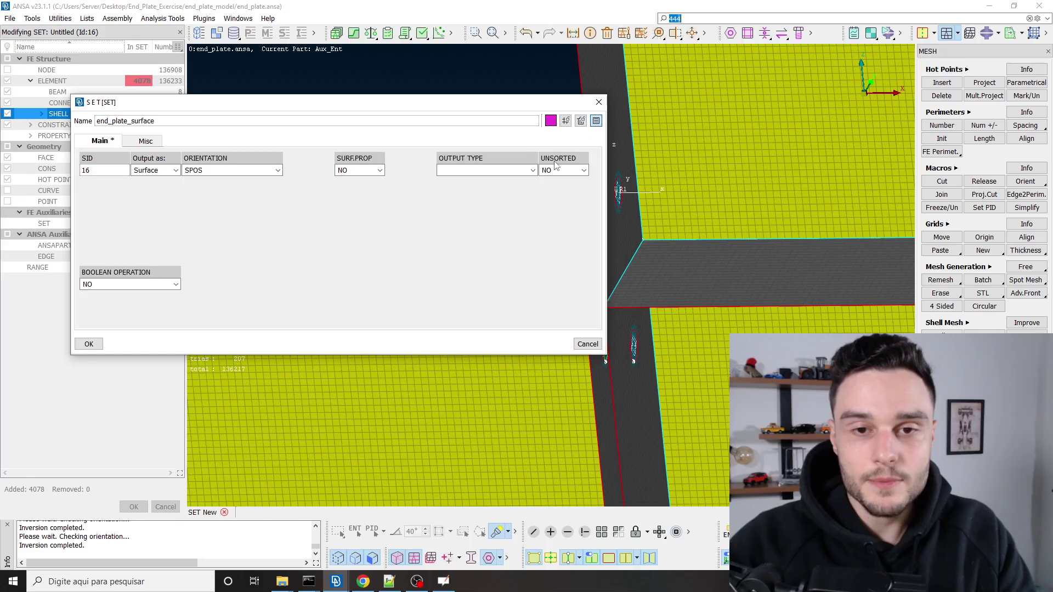
click(476, 171)
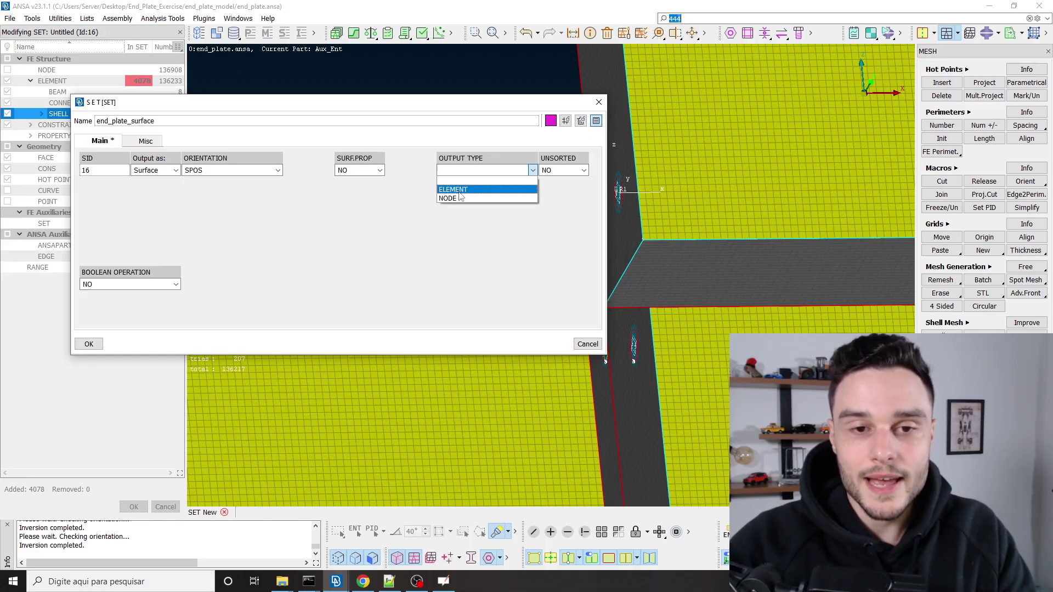
click(474, 190)
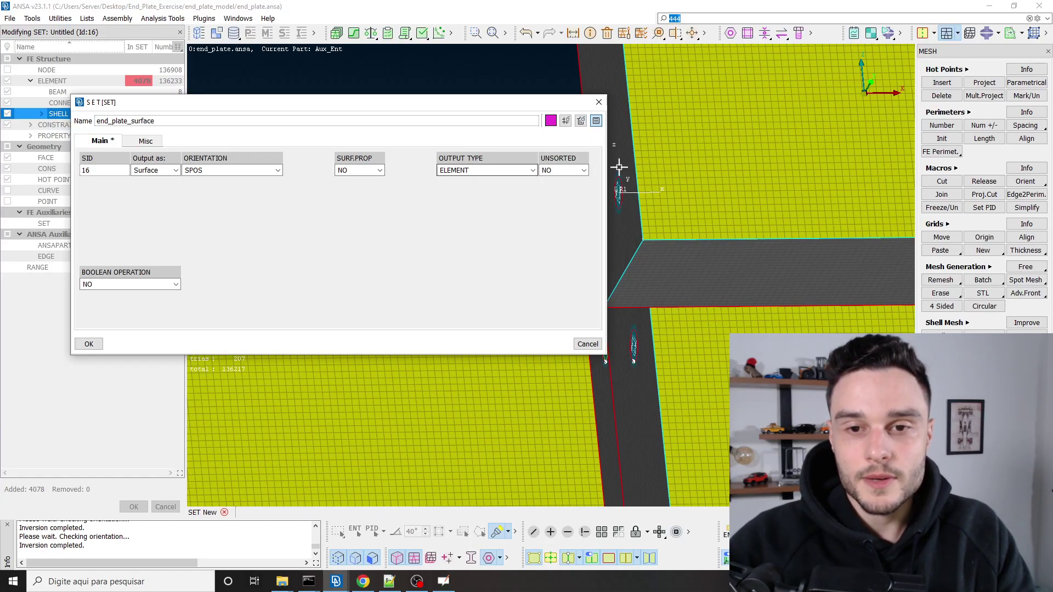
drag(471, 168, 414, 169)
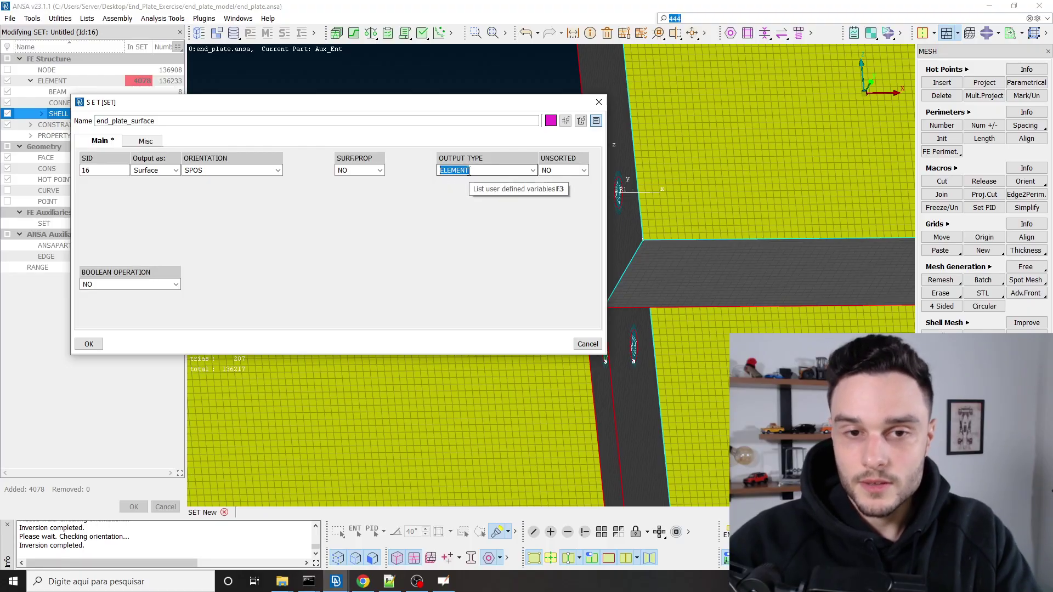
drag(221, 170, 193, 170)
click(175, 170)
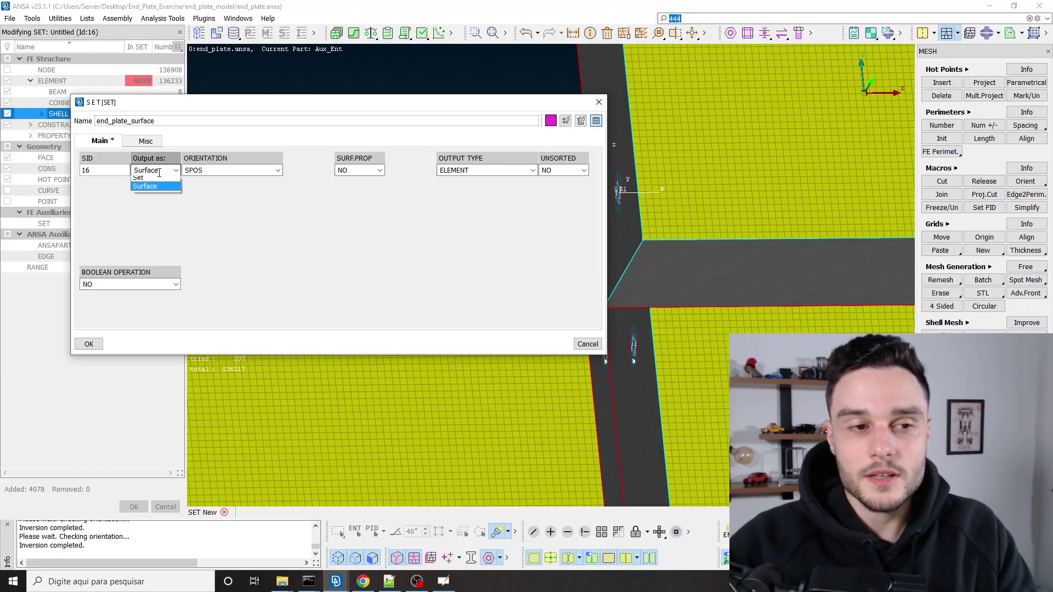
click(158, 187)
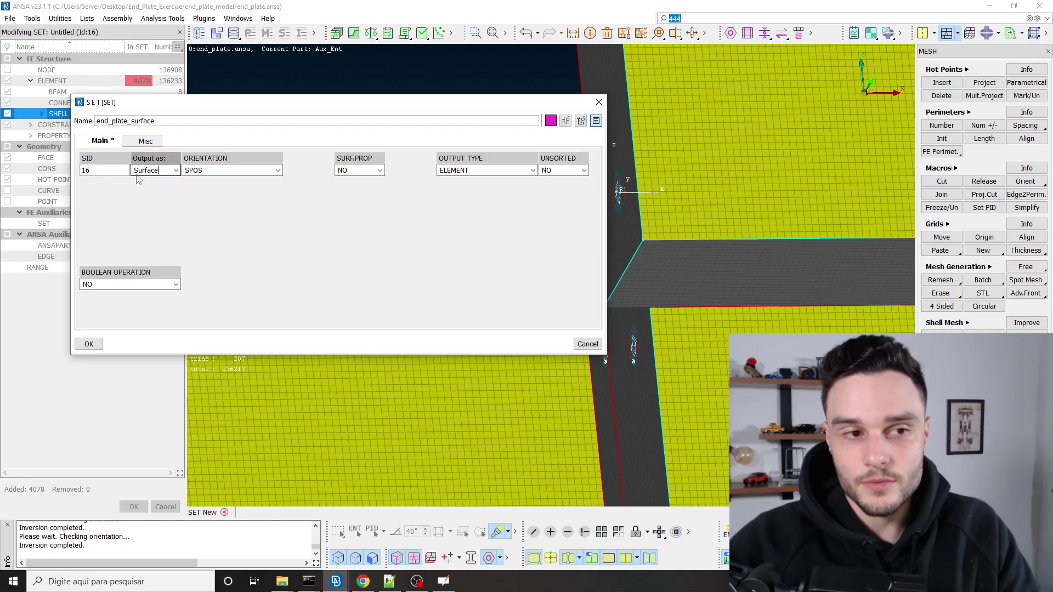
click(98, 171)
double_click(96, 172)
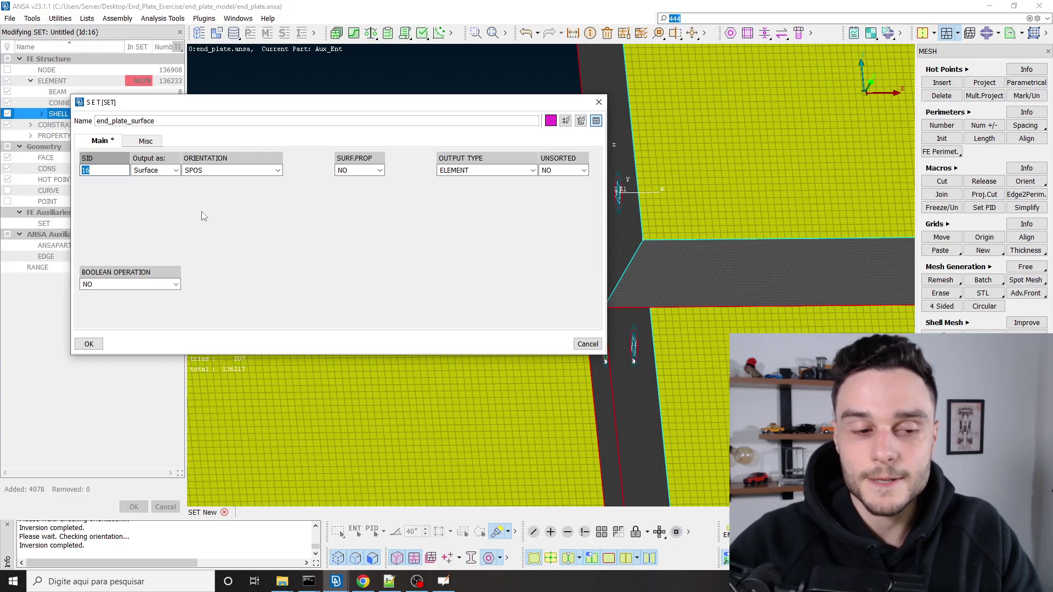
click(88, 343)
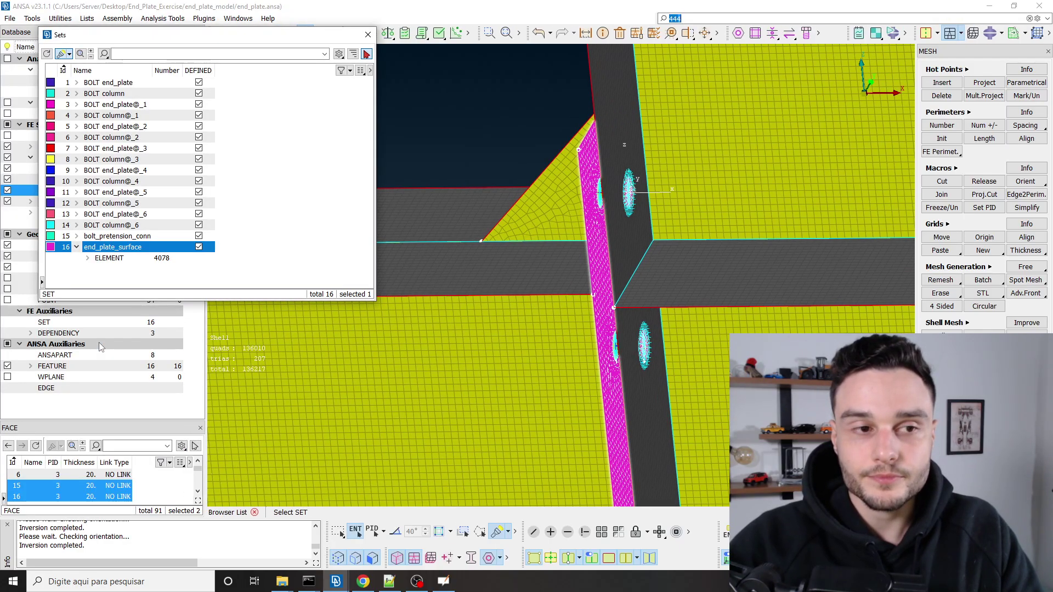
ctrl+drag(575, 170, 631, 181)
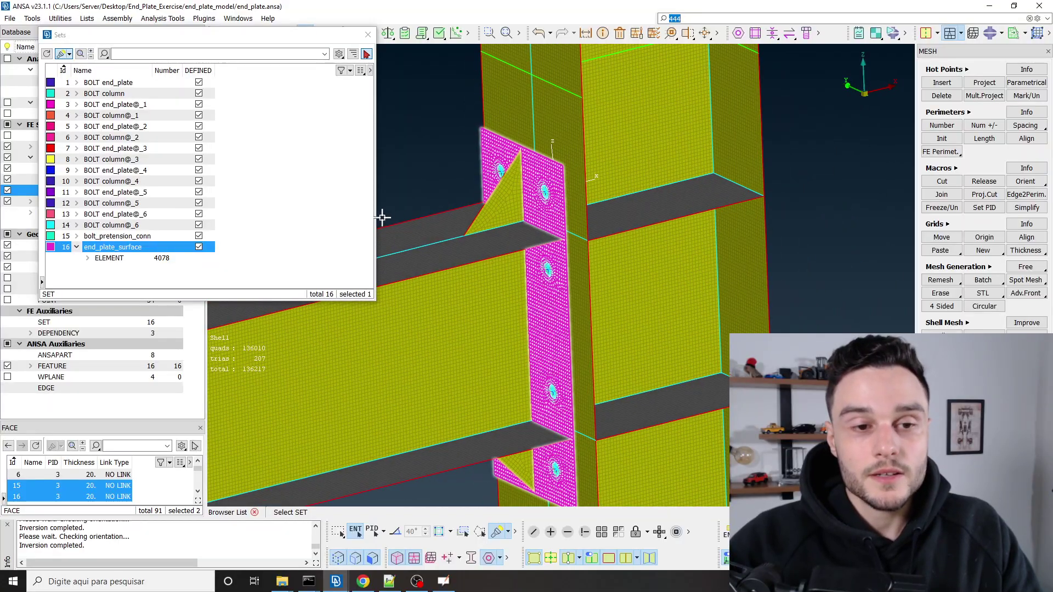
Start a new set and pick both halves of the column flange above the end plate by feature area with a 40° angle.
click(258, 241)
right_click(257, 241)
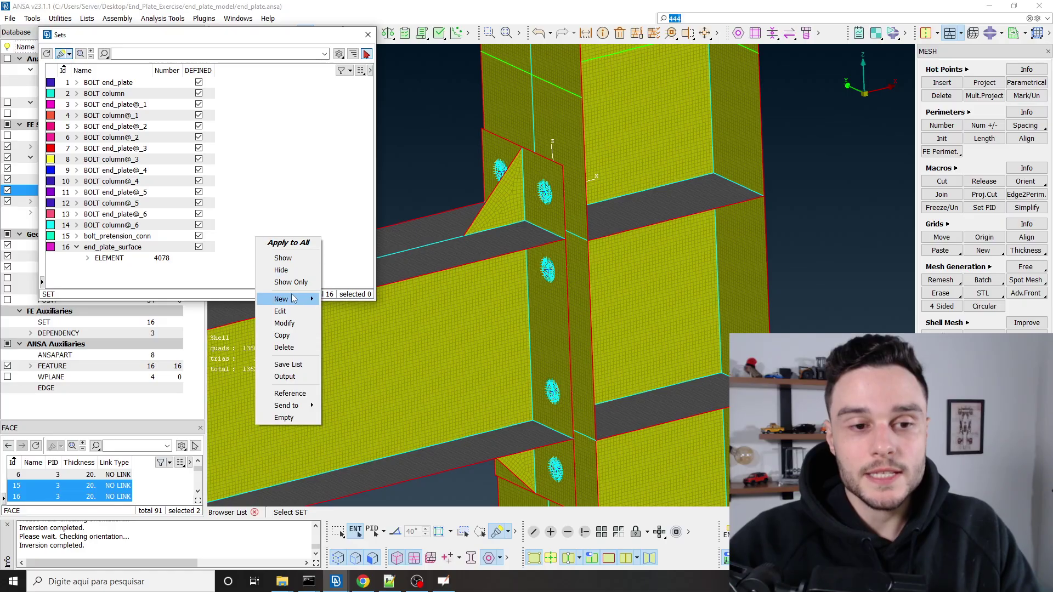
mouse_move(280, 298)
click(360, 300)
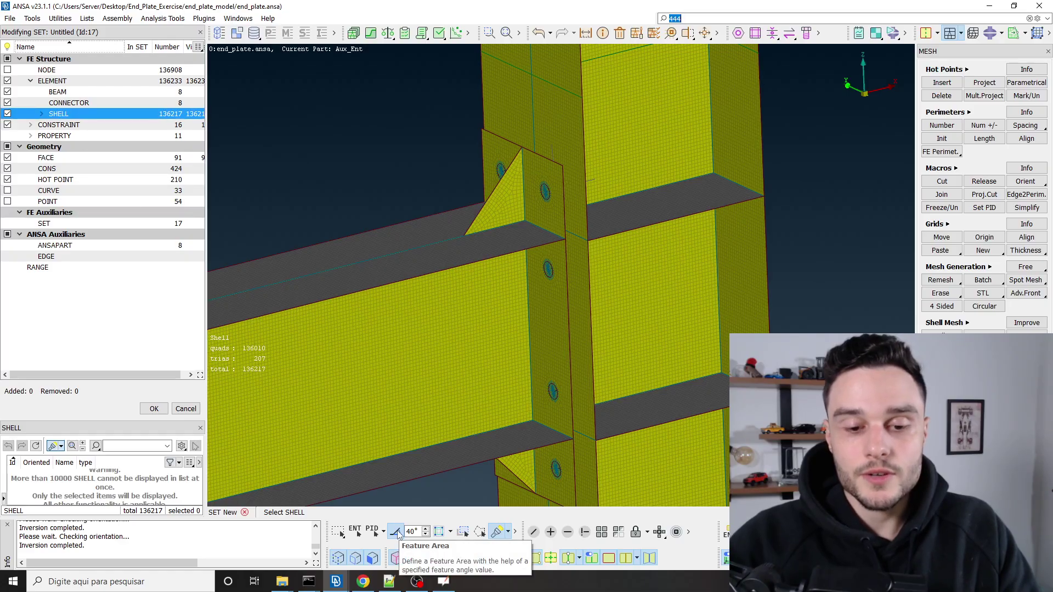
click(396, 532)
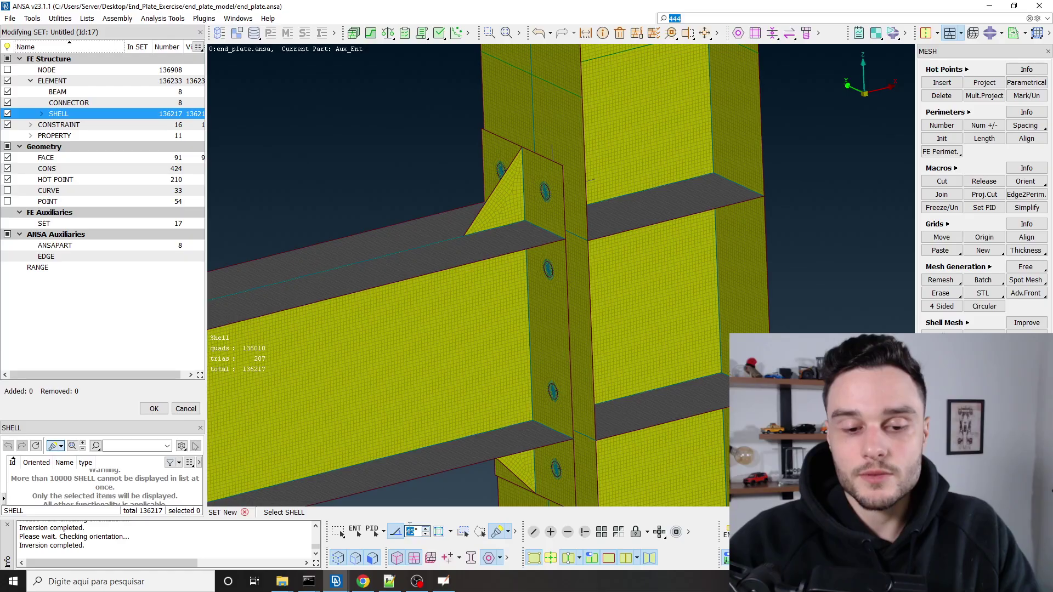
click(426, 536)
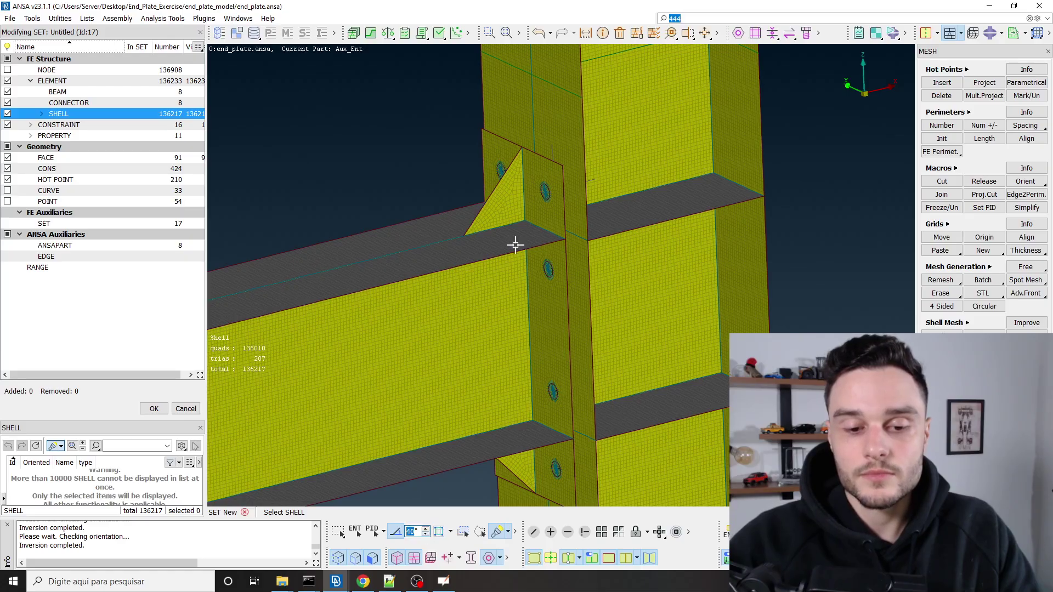
click(564, 152)
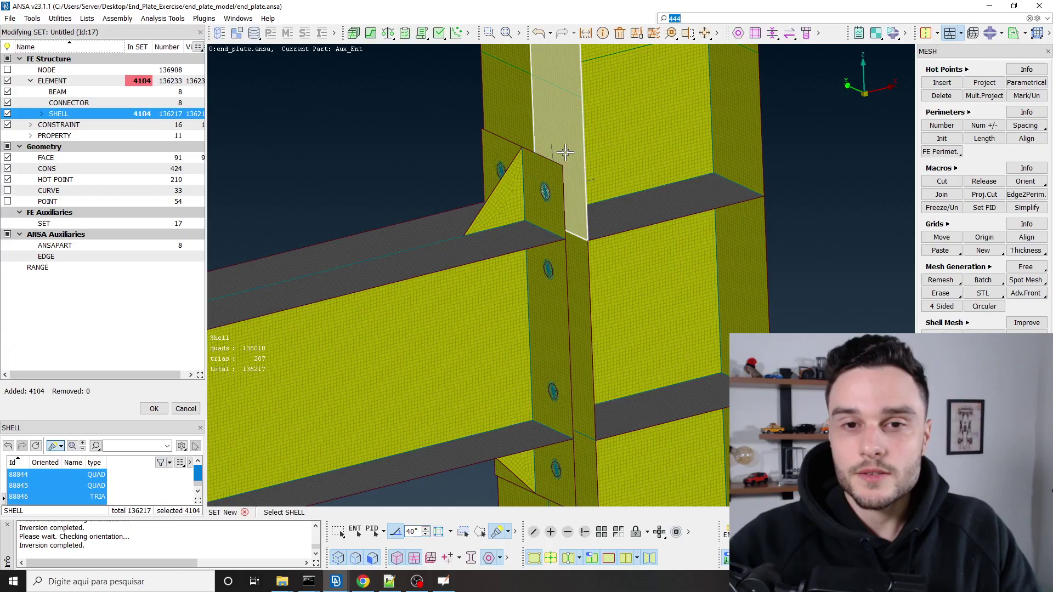
click(516, 106)
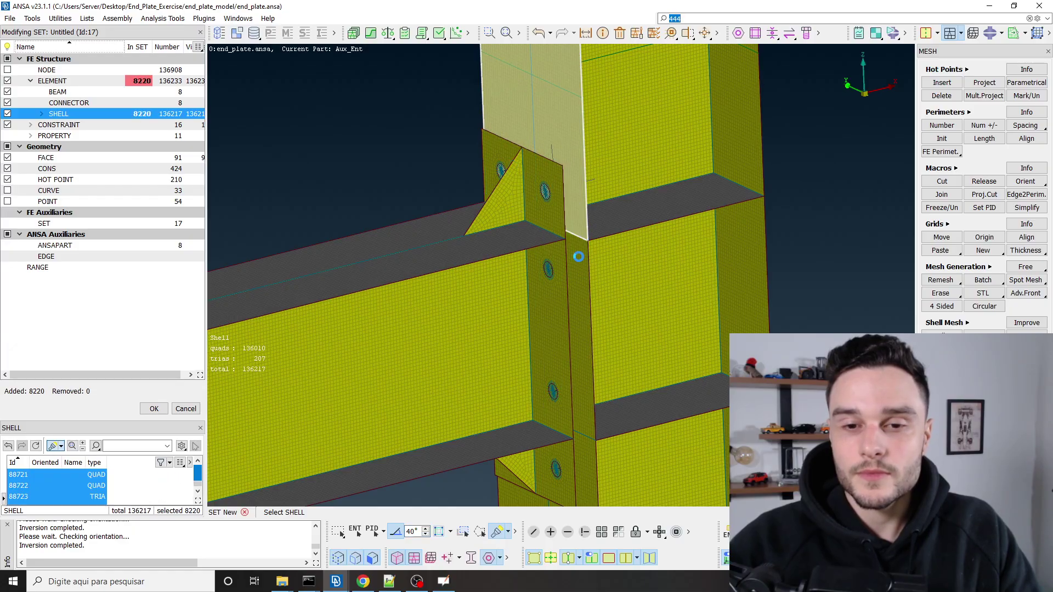
Add the column flange shells beside, behind and below the end plate on both halves to the selection.
click(579, 256)
scroll(565, 192, down, 5)
scroll(571, 337, up, 5)
scroll(624, 365, up, 3)
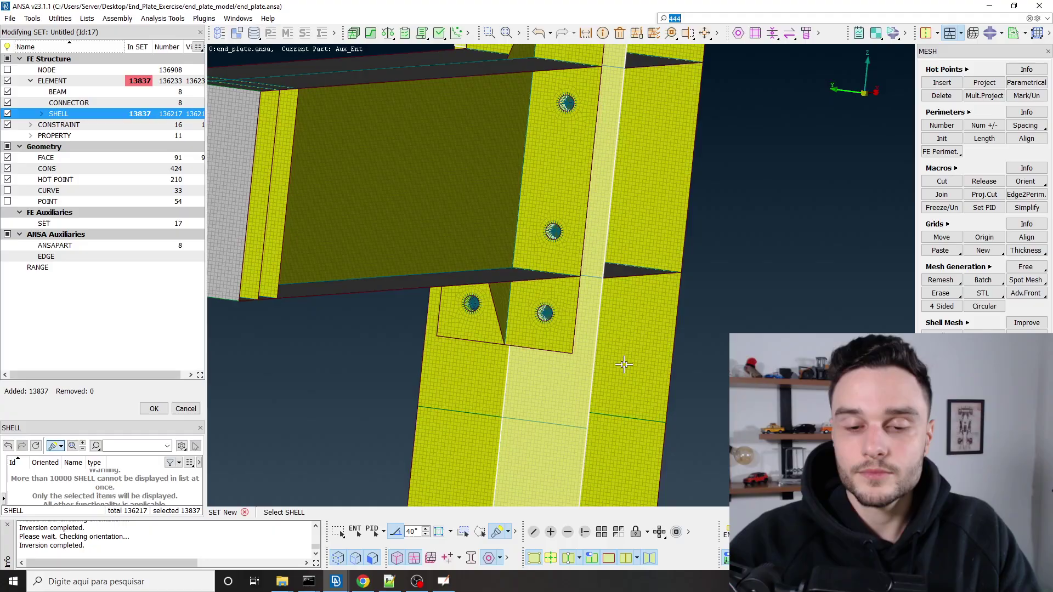
ctrl+drag(624, 364, 518, 425)
click(470, 429)
scroll(472, 383, down, 5)
scroll(476, 291, up, 5)
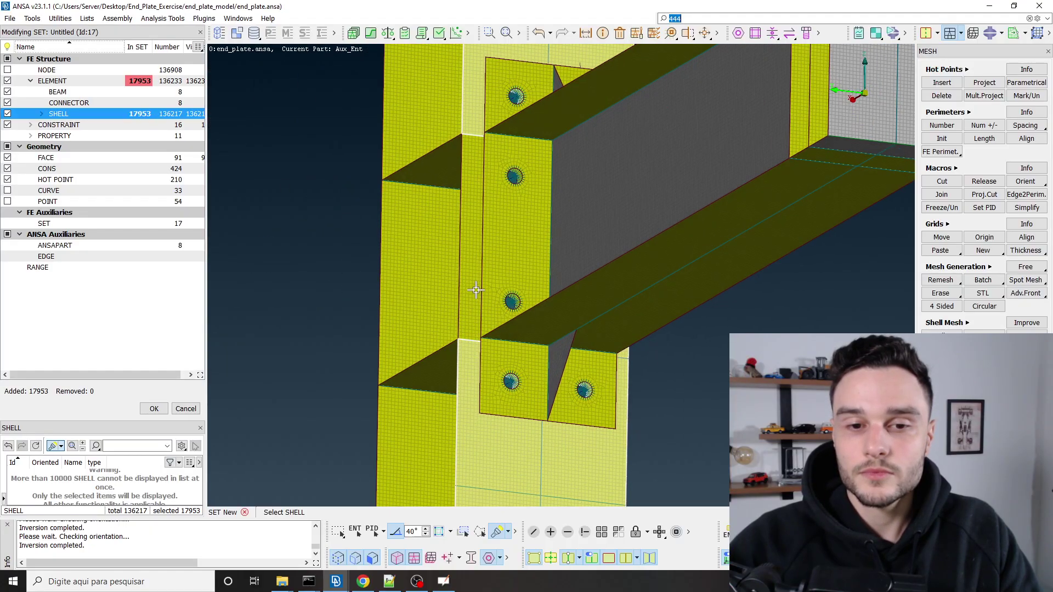
scroll(476, 291, down, 2)
click(476, 282)
scroll(476, 282, down, 2)
mouse_move(476, 282)
ctrl+mouse_down()
mouse_move(494, 266)
mouse_move(481, 289)
ctrl+mouse_up()
scroll(499, 290, down, 2)
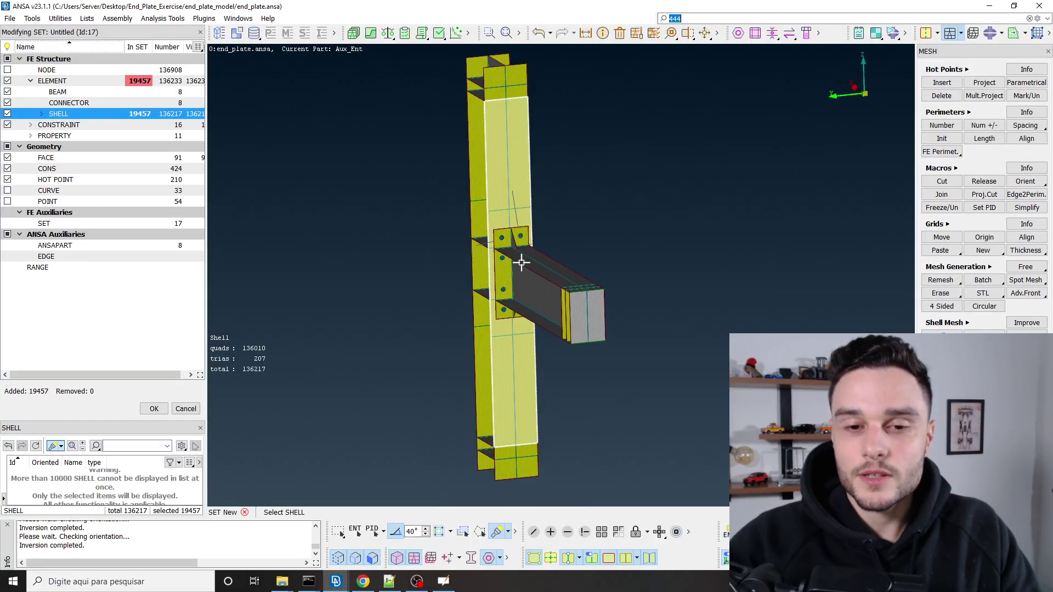
Try to deselect the column flange shells above the end plate with an area selection in the angled view.
scroll(514, 176, up, 6)
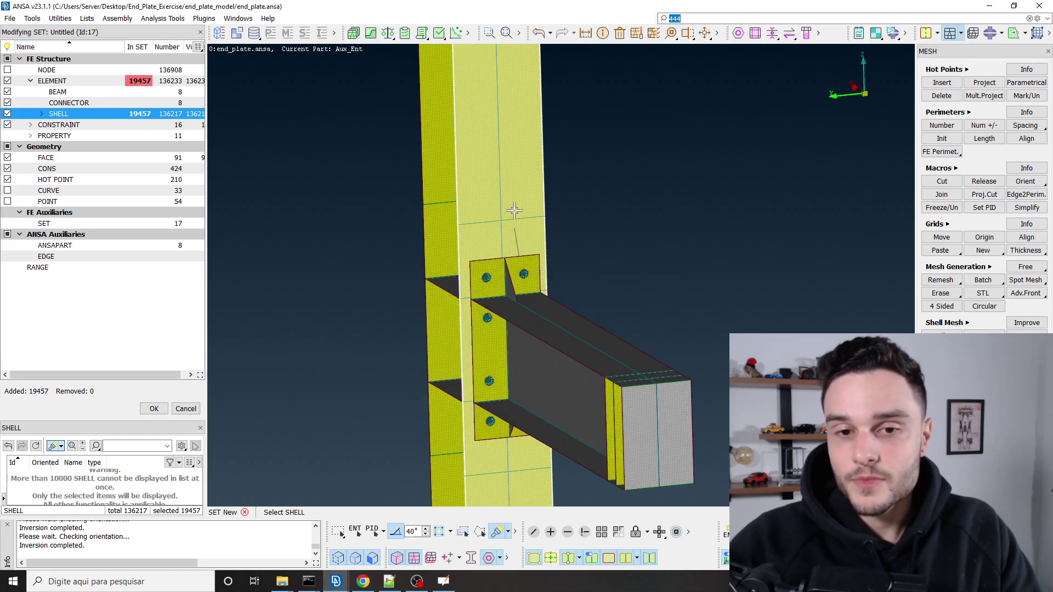
middle_drag(567, 223, 519, 293)
scroll(516, 192, down, 7)
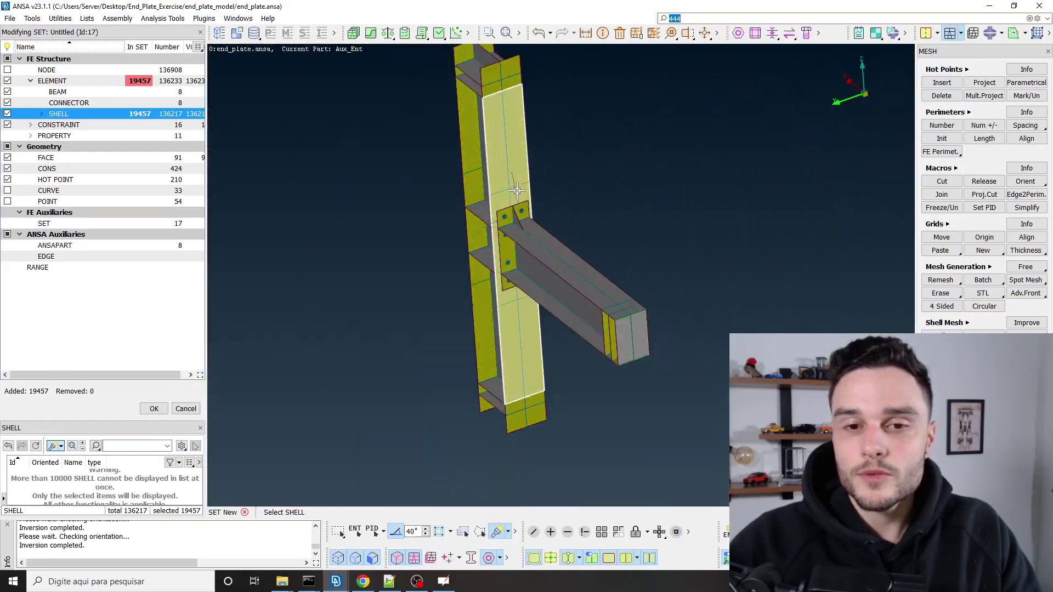
middle_drag(516, 191, 553, 228)
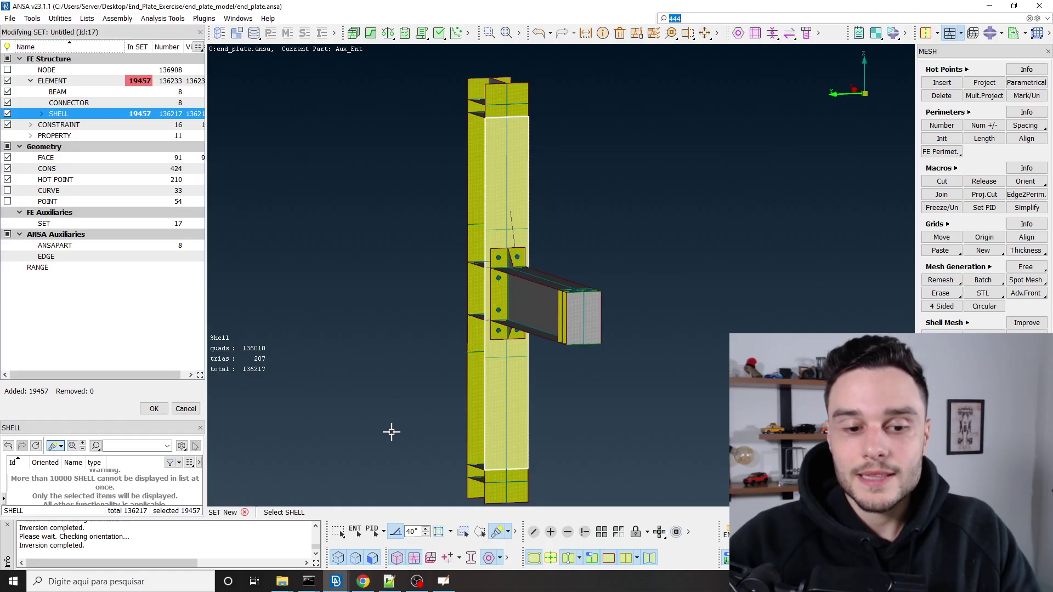
click(355, 532)
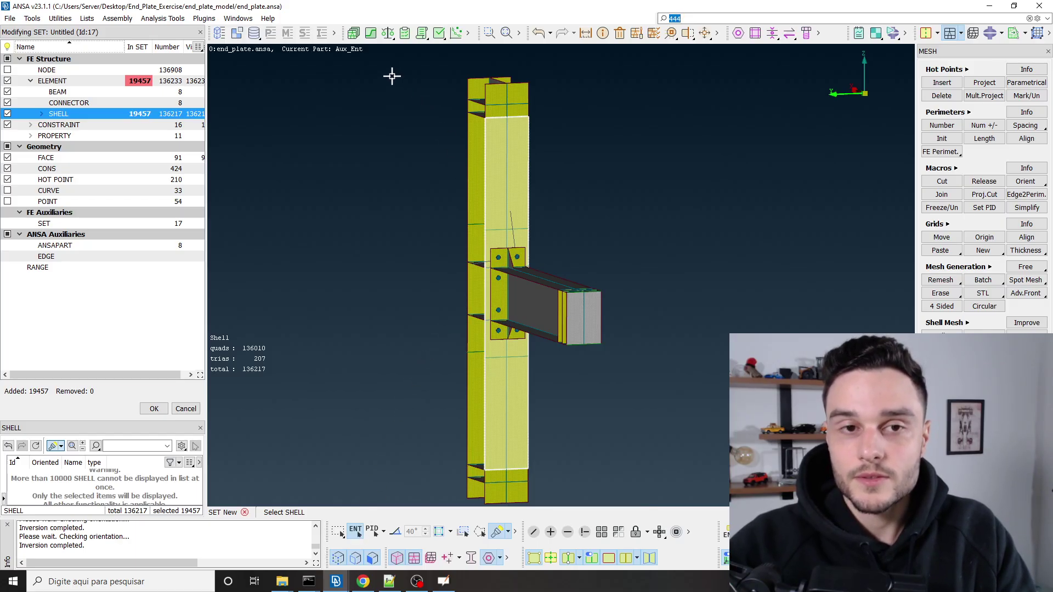
drag(389, 74, 560, 241)
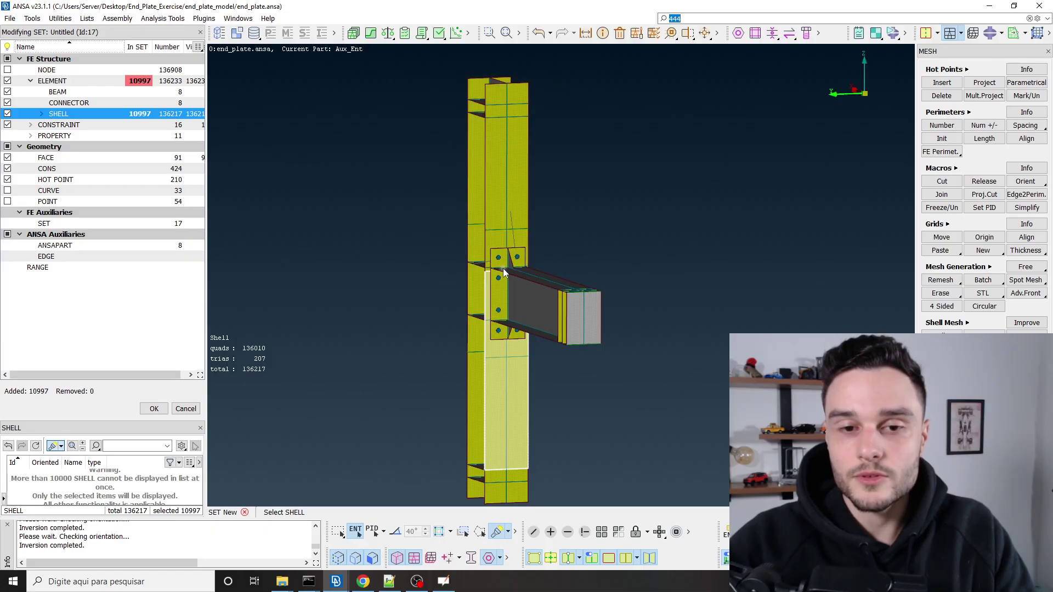
scroll(491, 265, up, 5)
scroll(492, 256, down, 3)
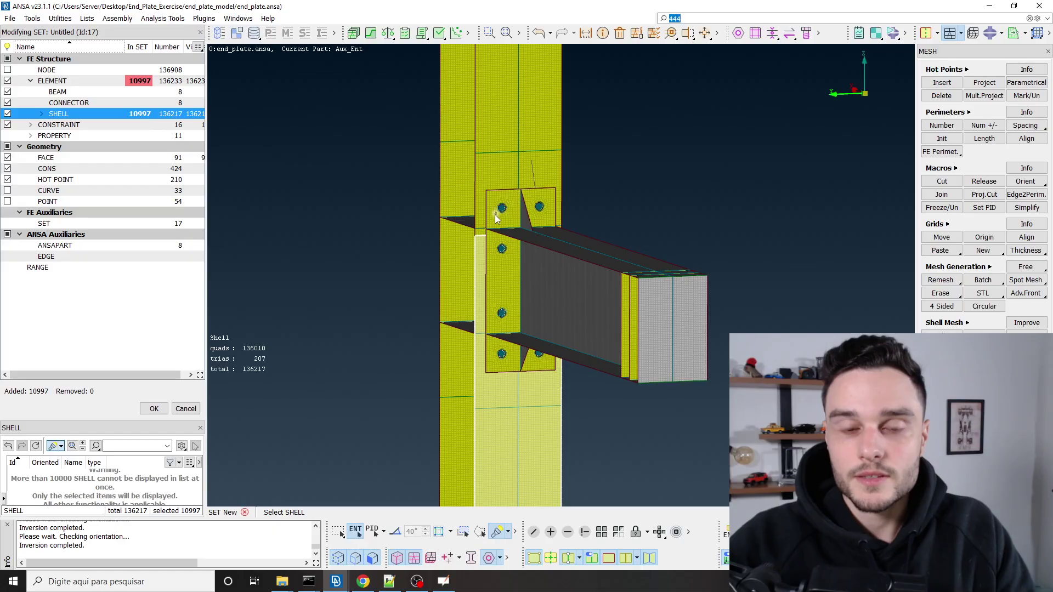
Reselect the removed shells on both halves of the upper column flange by feature area.
click(395, 531)
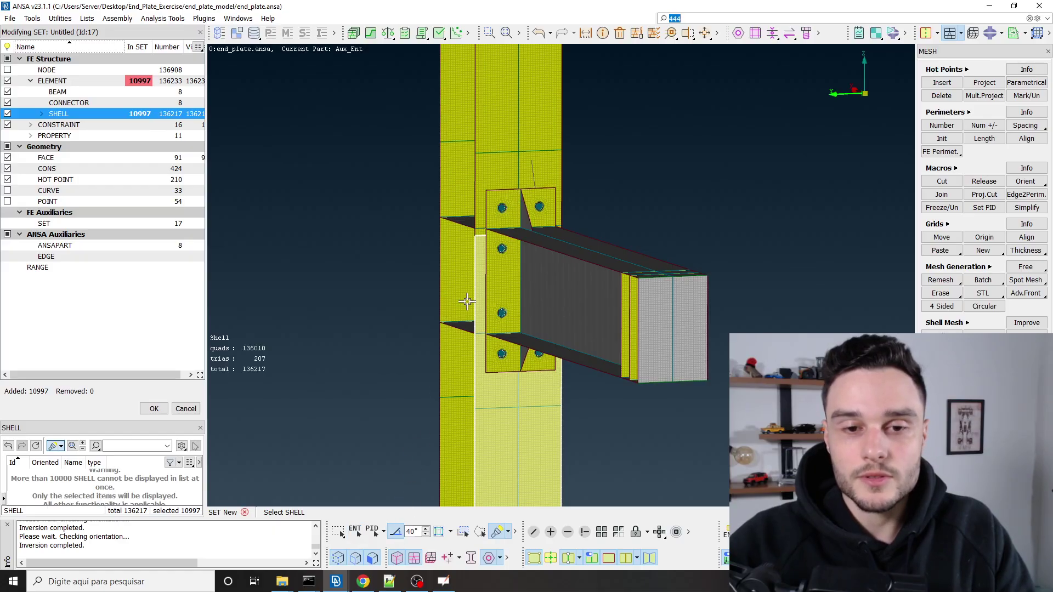
click(482, 232)
click(478, 223)
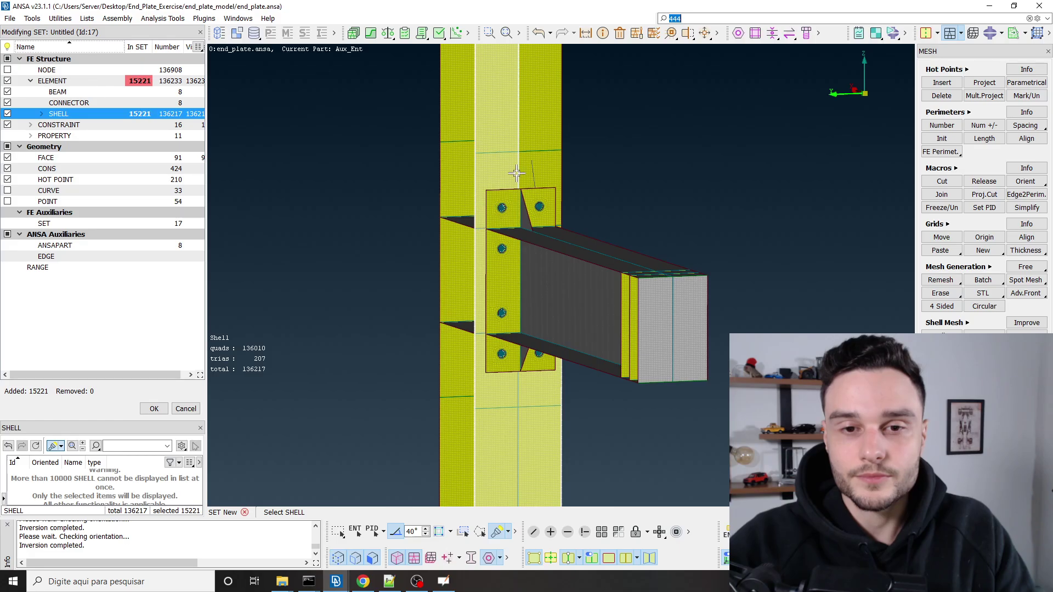
click(533, 151)
ctrl+drag(540, 160, 665, 252)
click(567, 229)
scroll(566, 229, up, 3)
scroll(588, 238, down, 3)
scroll(590, 210, up, 5)
scroll(591, 210, down, 5)
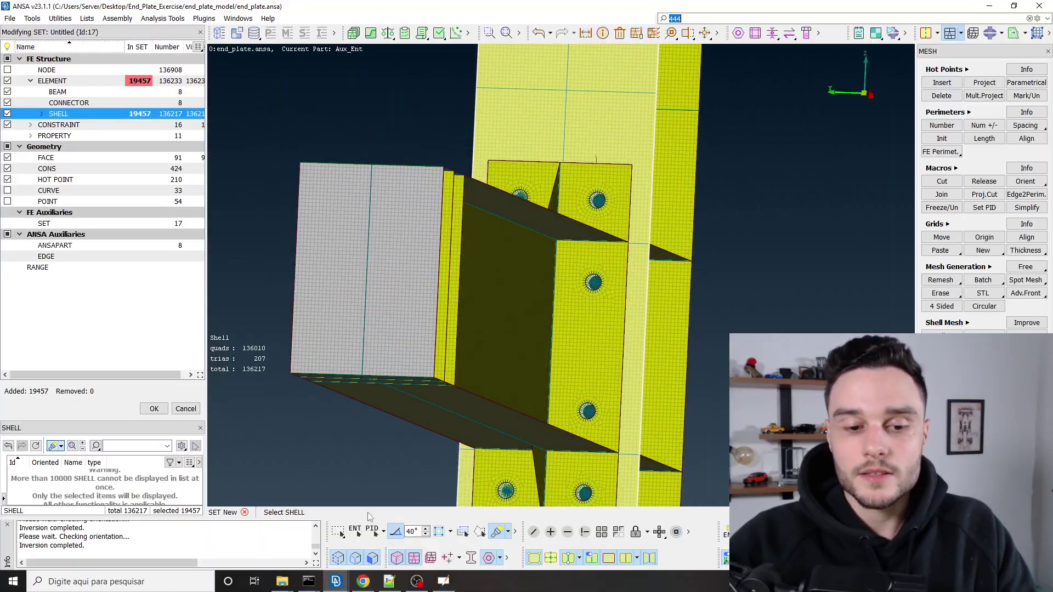
In a view square to the column flange, deselect its shells above and below the end plate area and confirm the selection.
click(356, 530)
scroll(469, 380, down, 5)
ctrl+drag(469, 379, 524, 352)
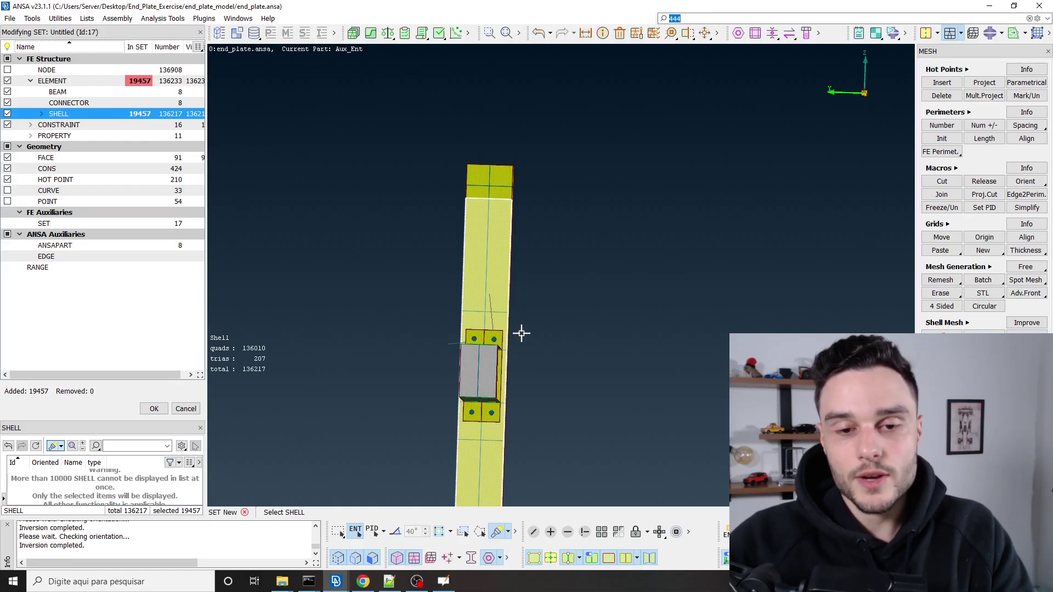
key(F1)
key(F3)
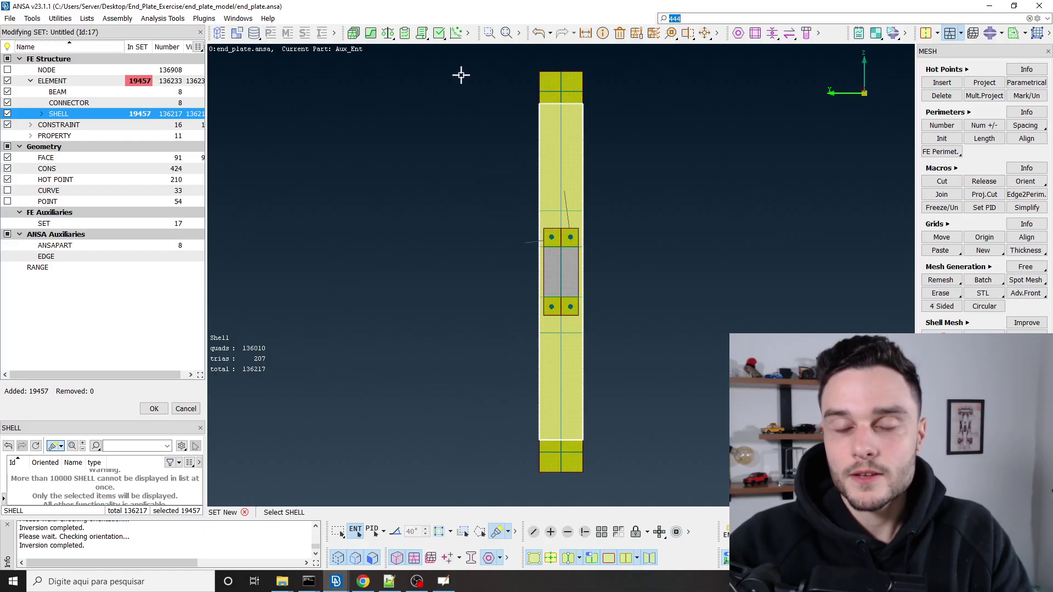
drag(458, 74, 625, 222)
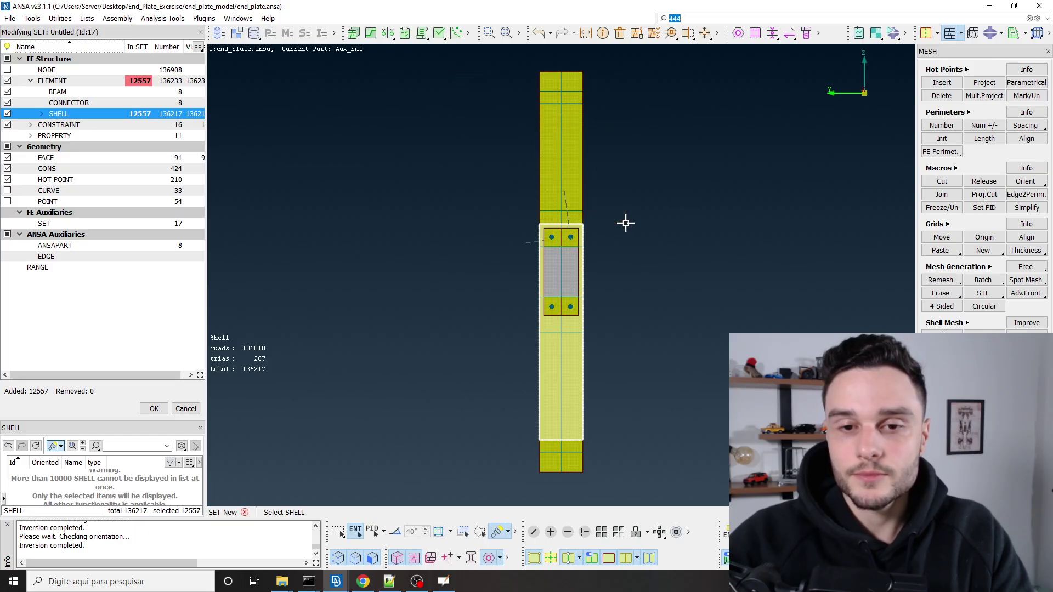
drag(646, 479, 454, 321)
middle_click(725, 367)
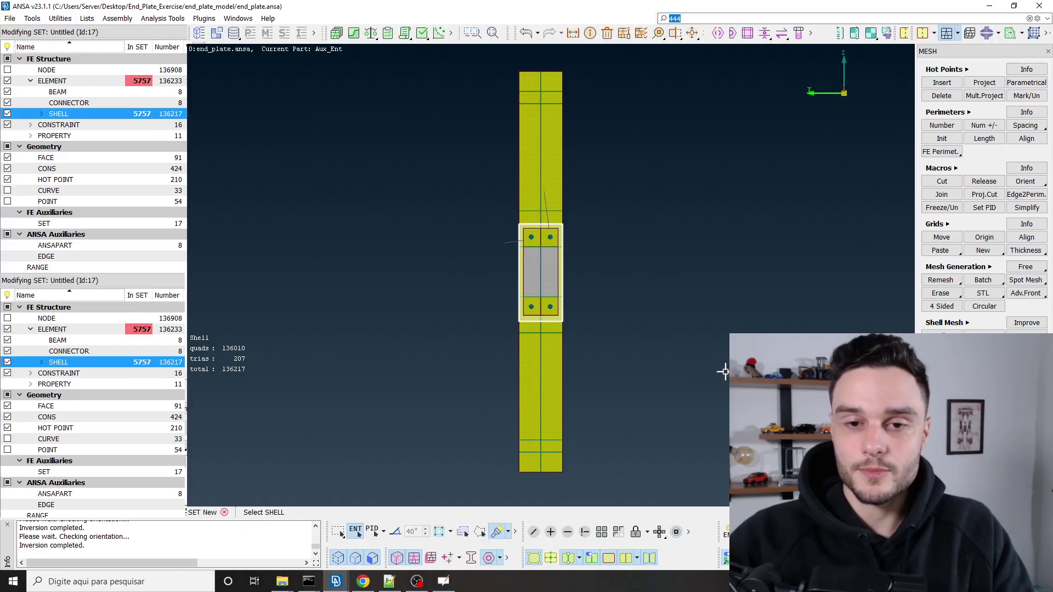
Output the new set as a Surface and set its orientation to SNEG, the side of the column flange facing the end plate.
drag(472, 103, 443, 90)
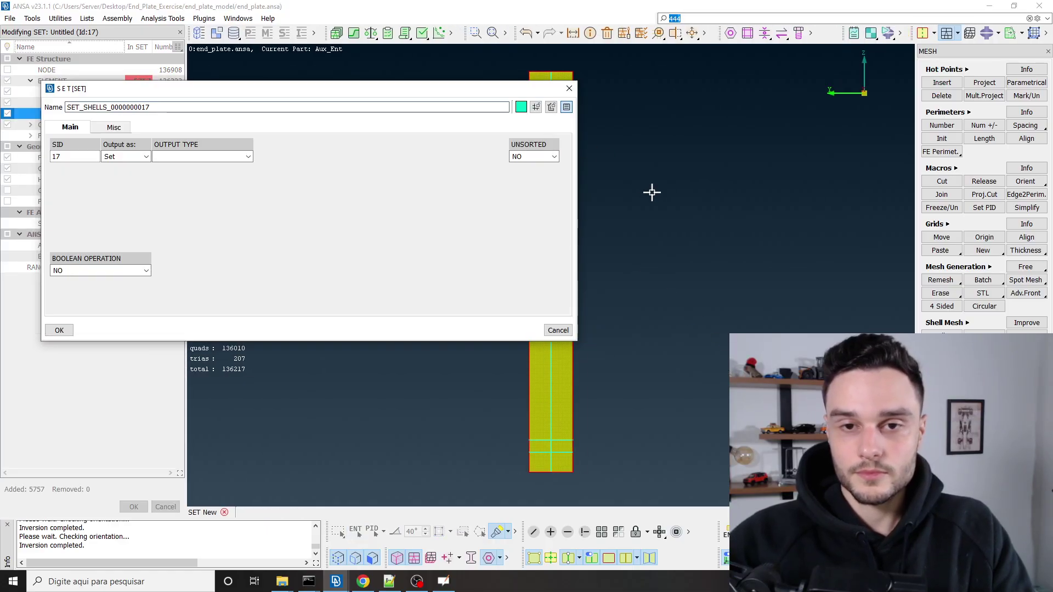
ctrl+drag(651, 190, 622, 239)
scroll(630, 242, up, 5)
click(115, 158)
click(115, 173)
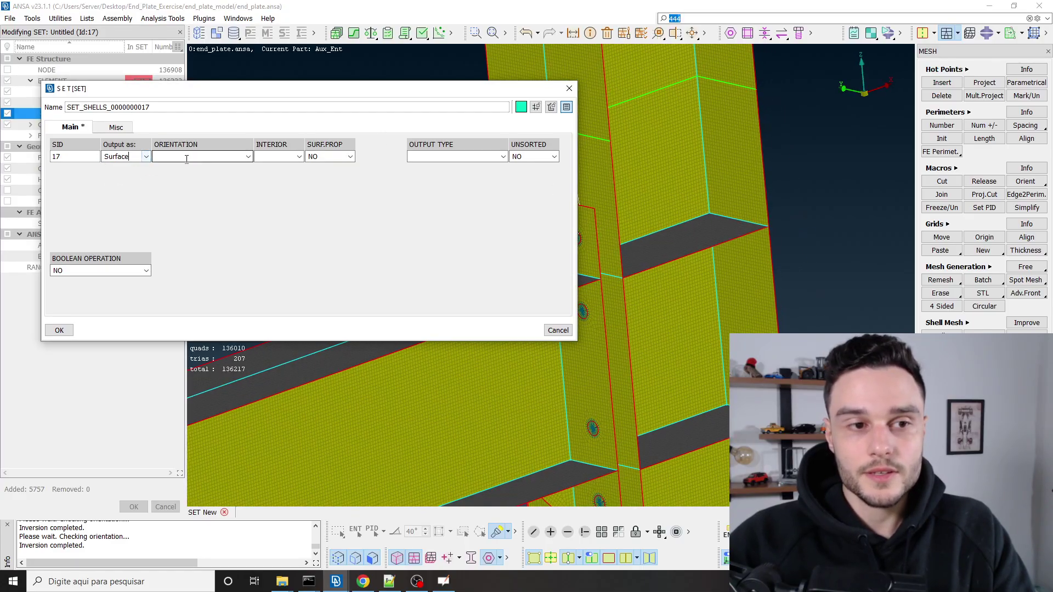
click(201, 156)
click(284, 169)
scroll(594, 233, up, 3)
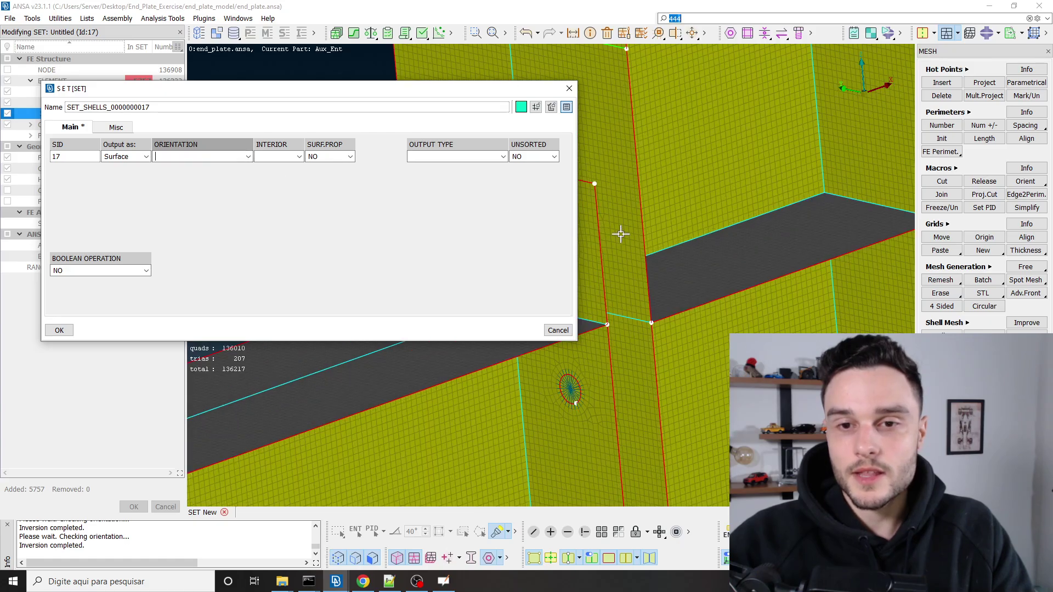
click(137, 158)
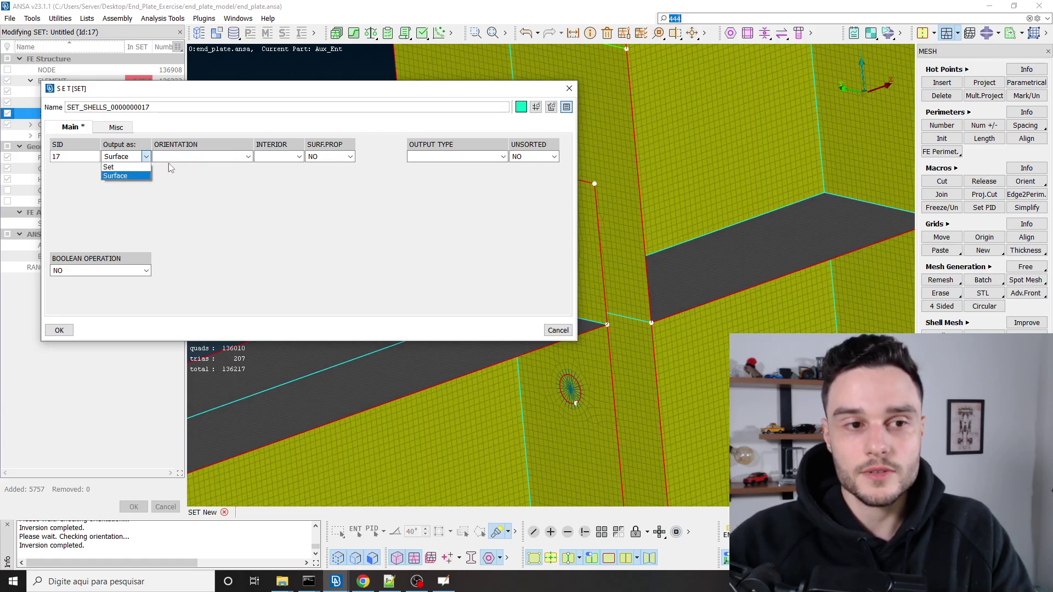
click(202, 157)
click(170, 175)
Set the surface's output type to ELEMENT, name the set column_flange_surface and save it.
click(449, 157)
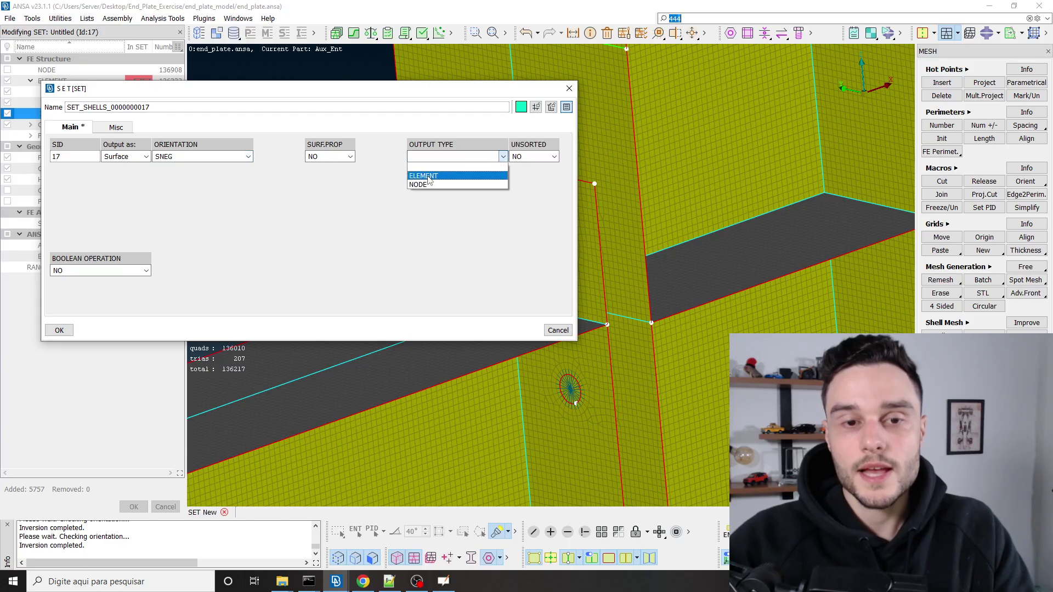
click(429, 176)
double_click(184, 107)
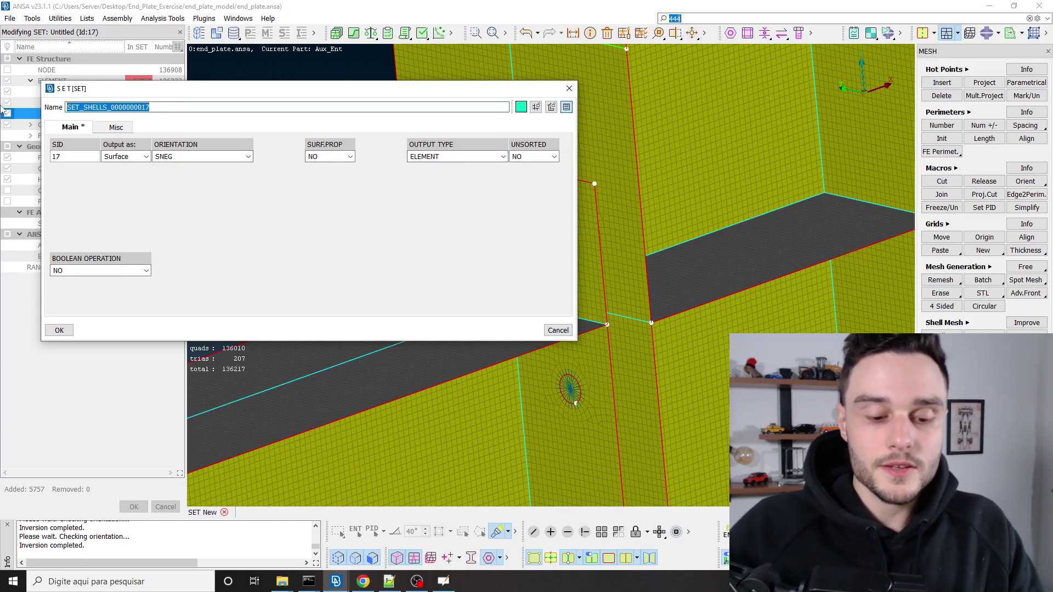
text(be)
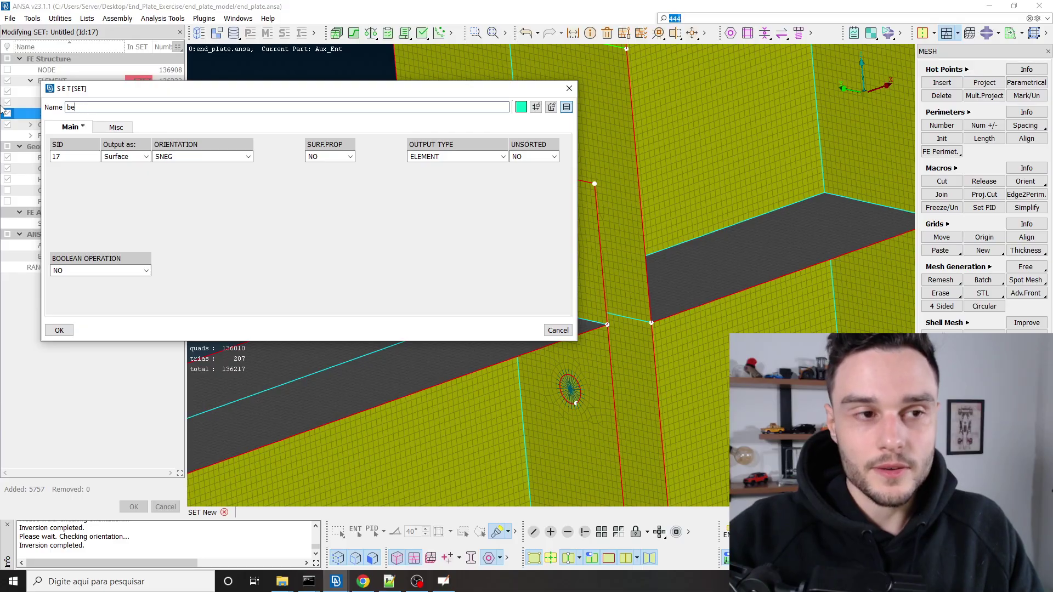
text(olumn)
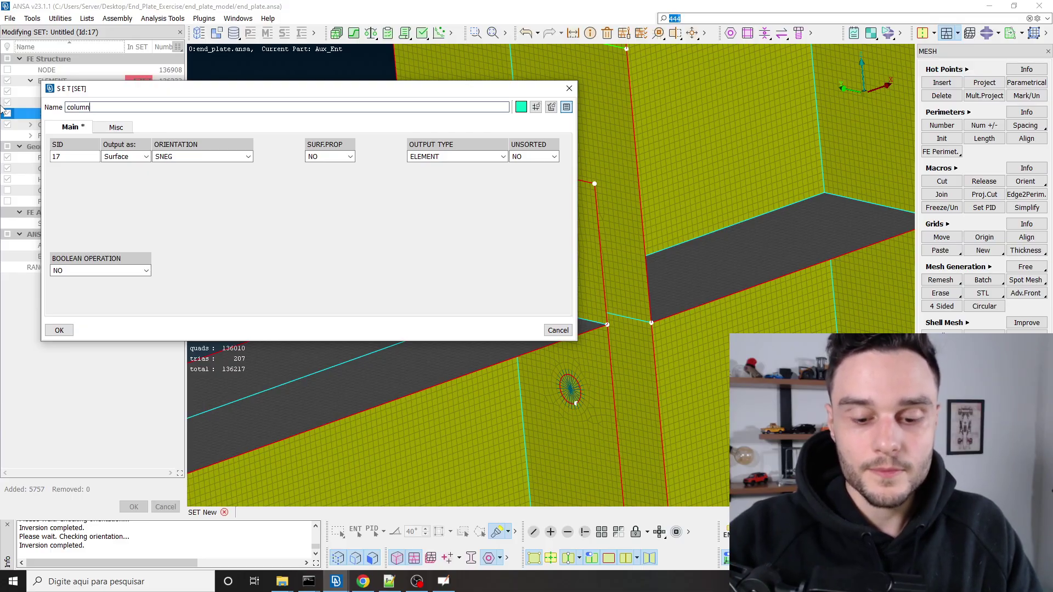
text(_flange_)
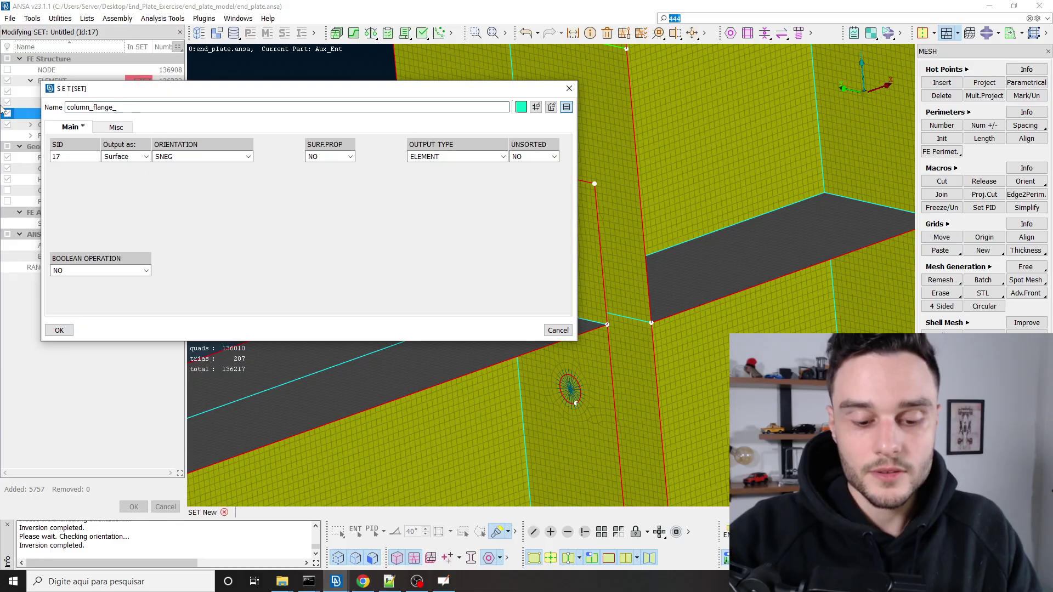
text(surface)
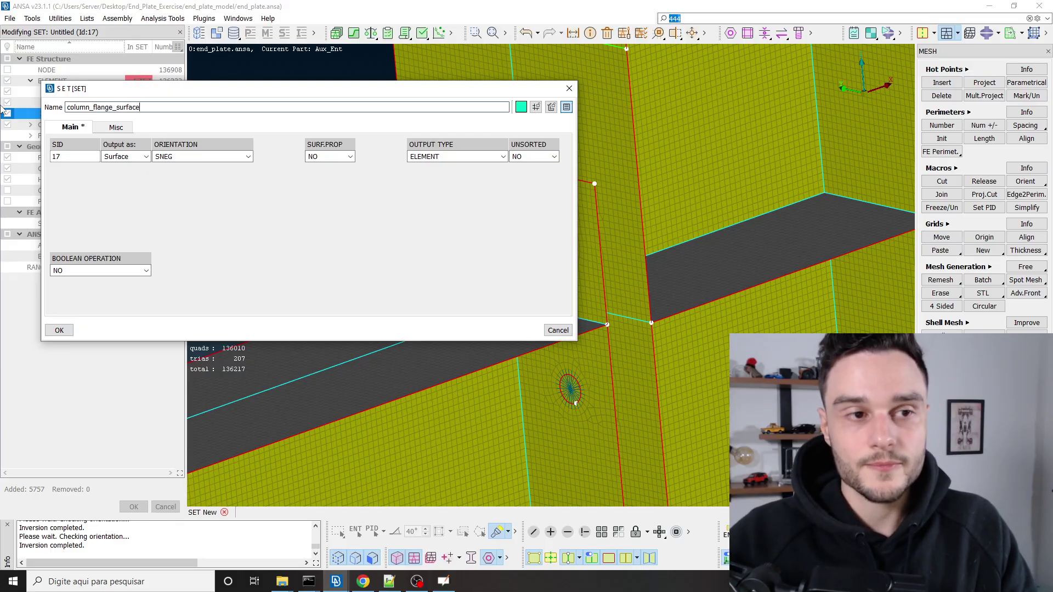
click(59, 330)
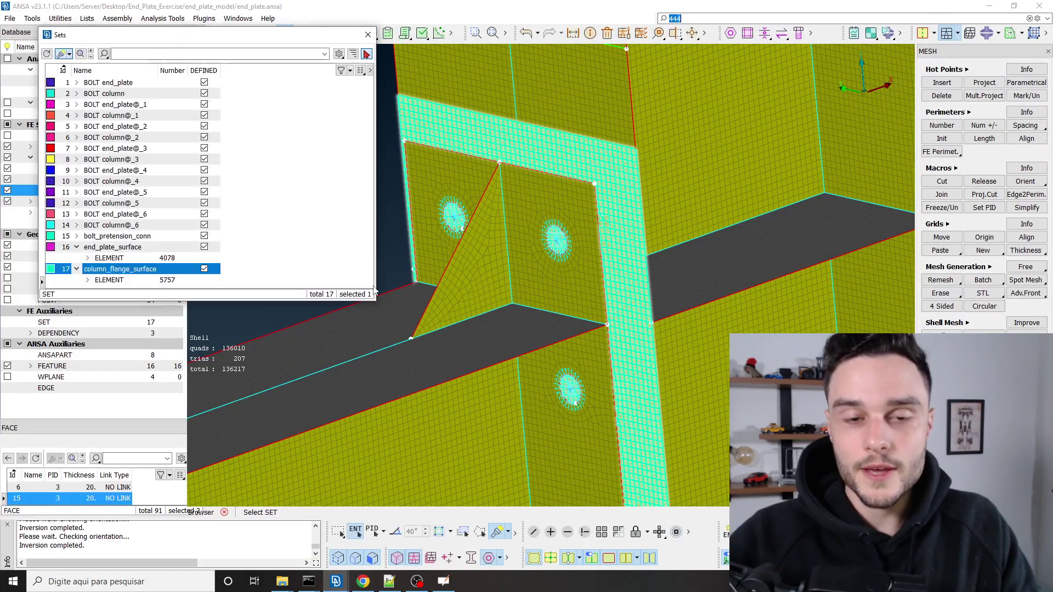
Clear the set highlighting and collapse the end_plate_surface entry in the sets list.
scroll(521, 110, down, 3)
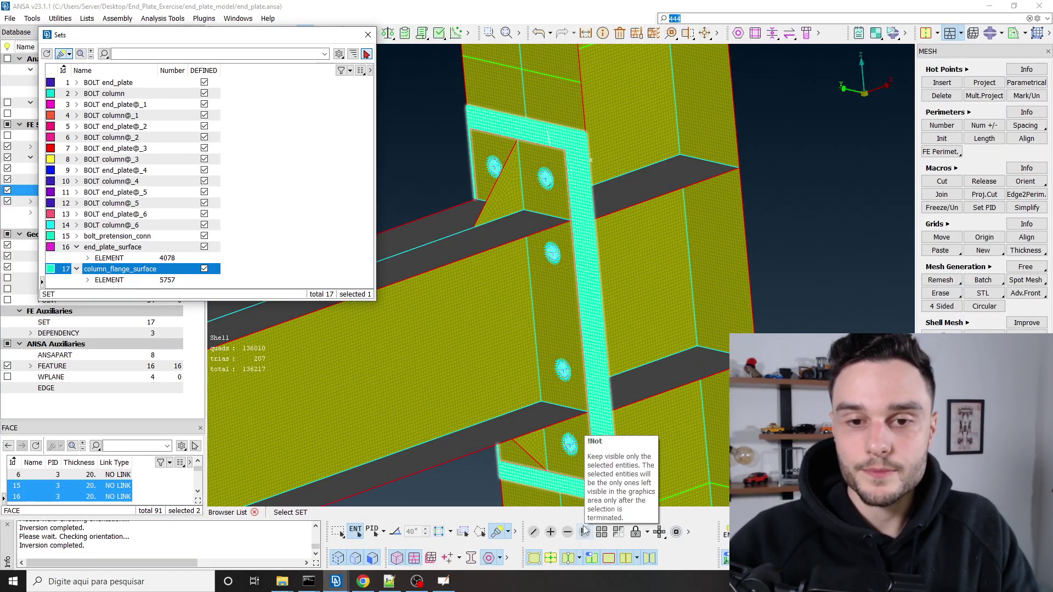
click(275, 248)
click(77, 246)
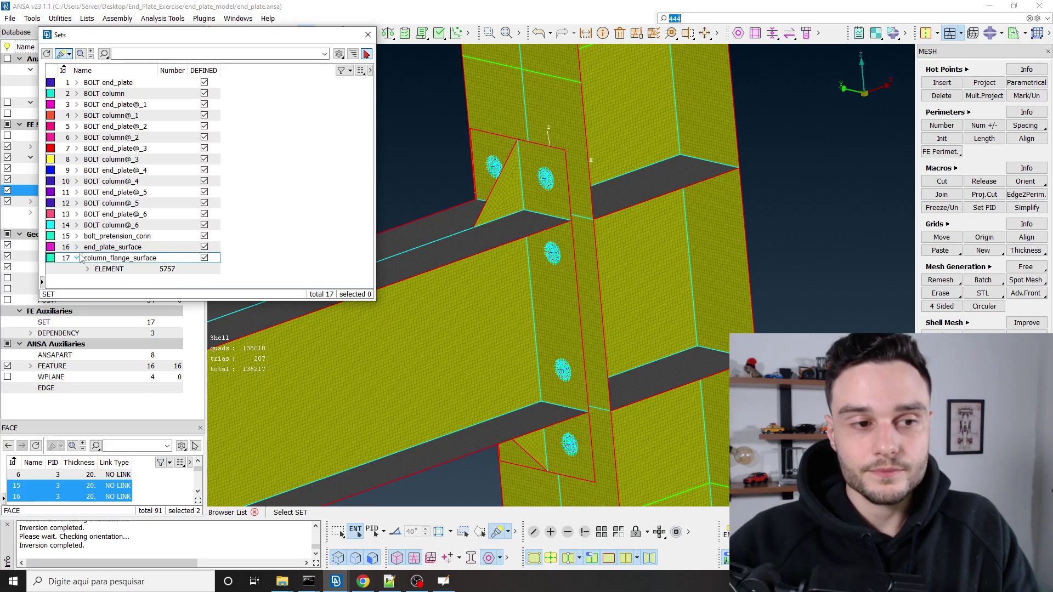
Collapse the column_flange_surface entry, close the sets list and bring up the Abaqus deck's auxiliary functions.
click(76, 258)
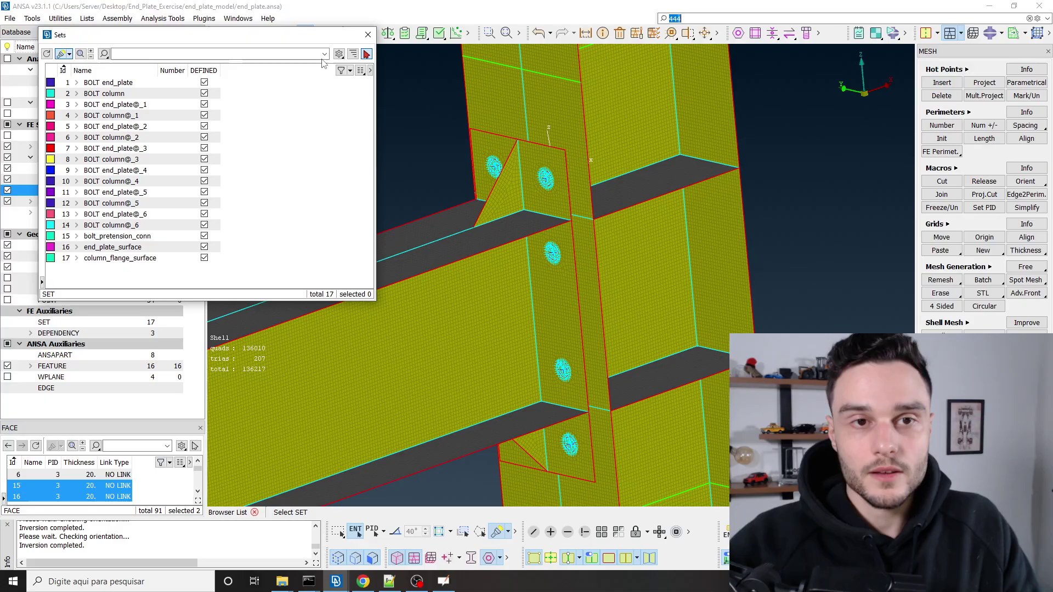
click(367, 36)
scroll(435, 192, down, 3)
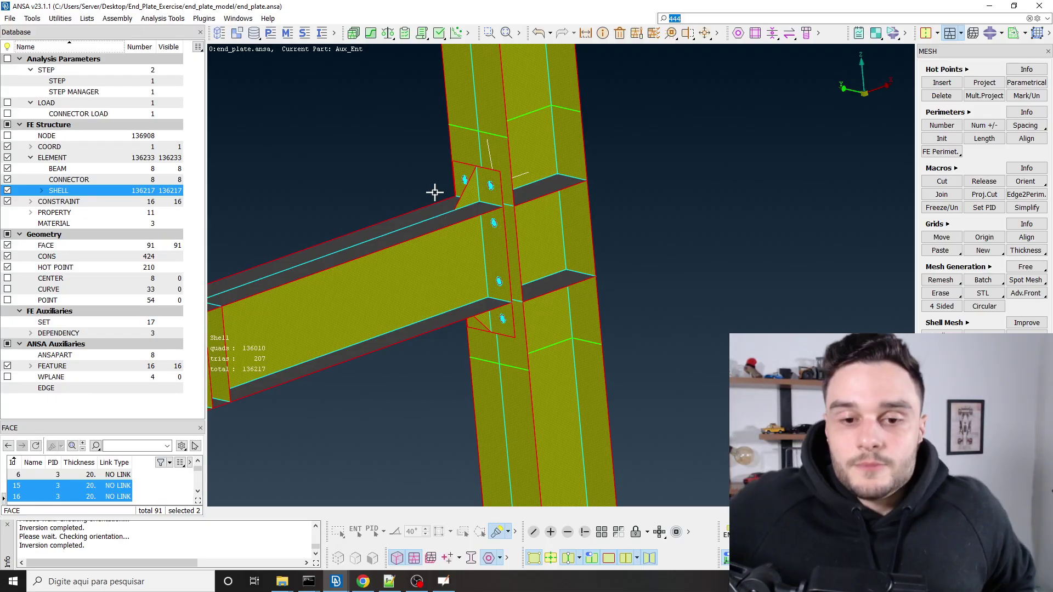
click(991, 35)
click(1001, 35)
click(966, 84)
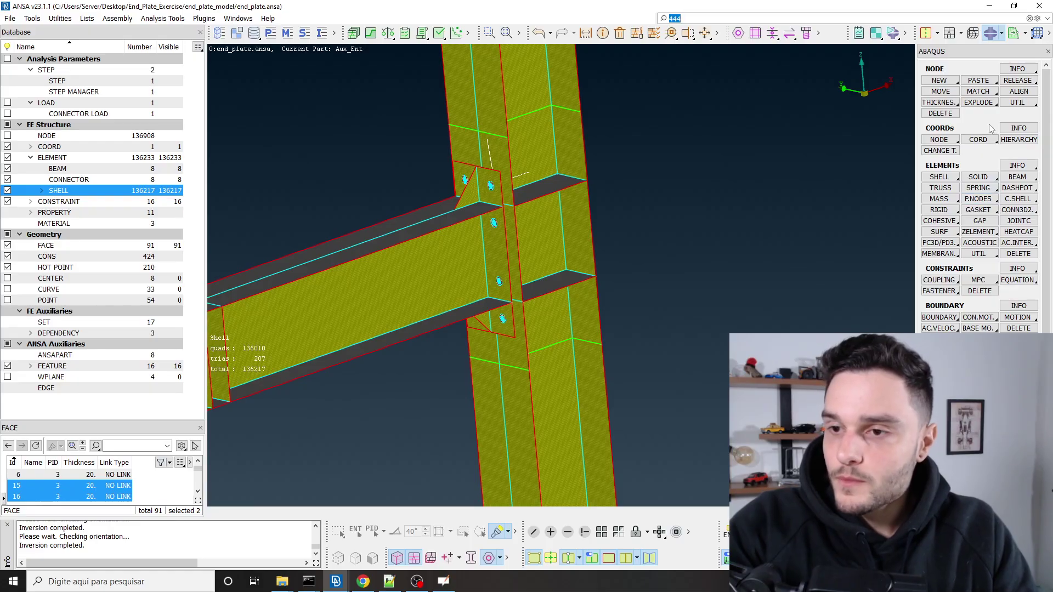
scroll(991, 183, down, 5)
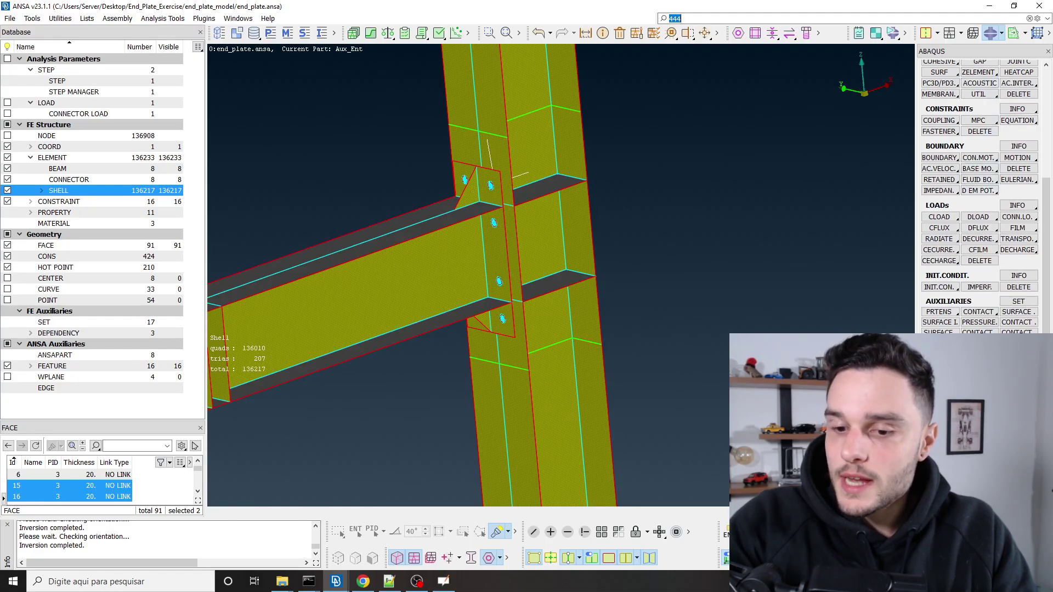
Search the available functions for contact.
text(4)
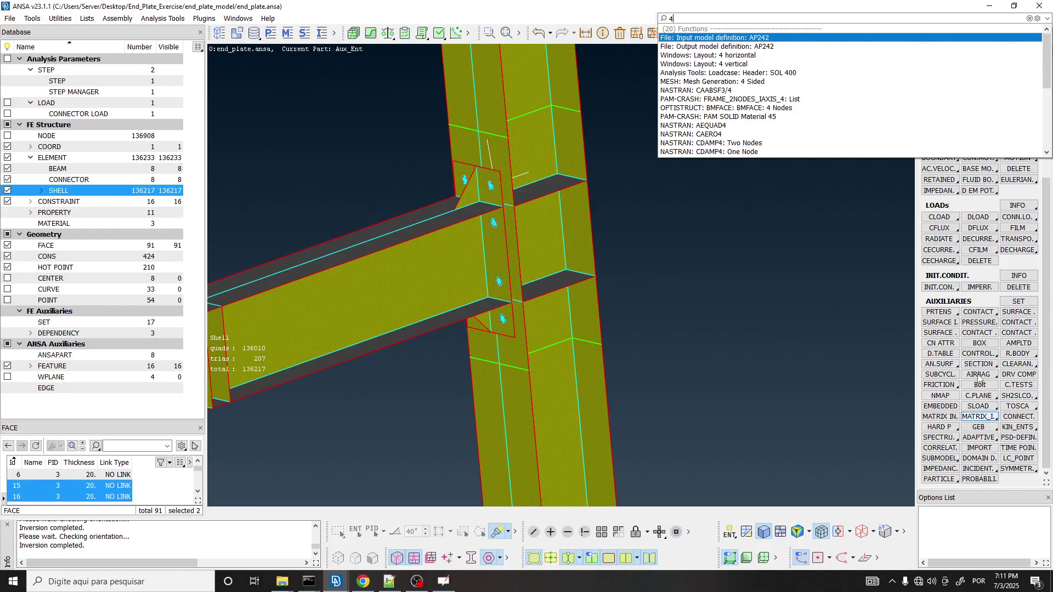
click(827, 378)
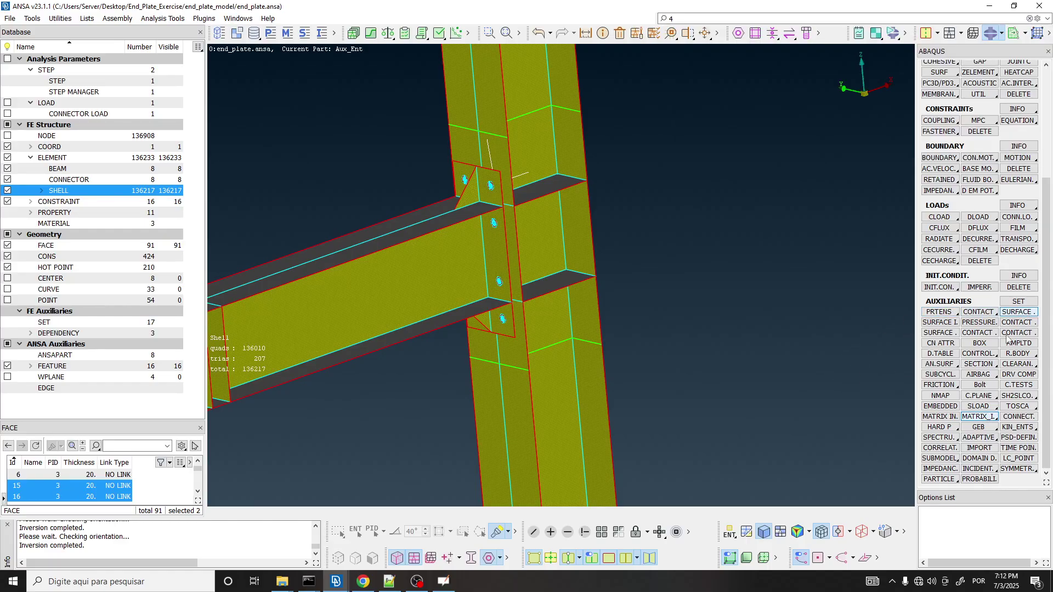
click(985, 316)
click(985, 316)
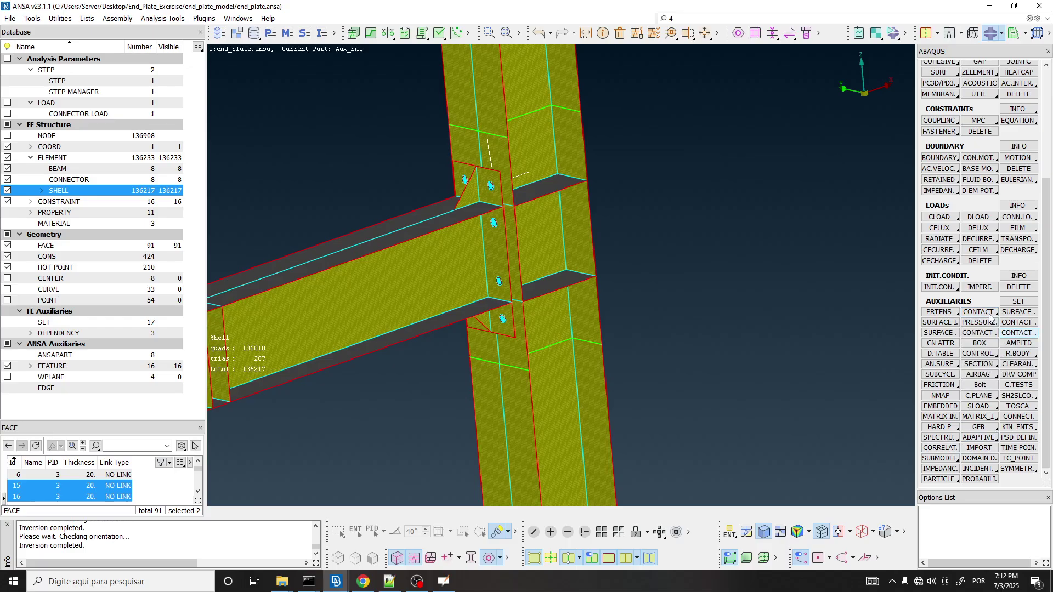
click(699, 19)
text(con)
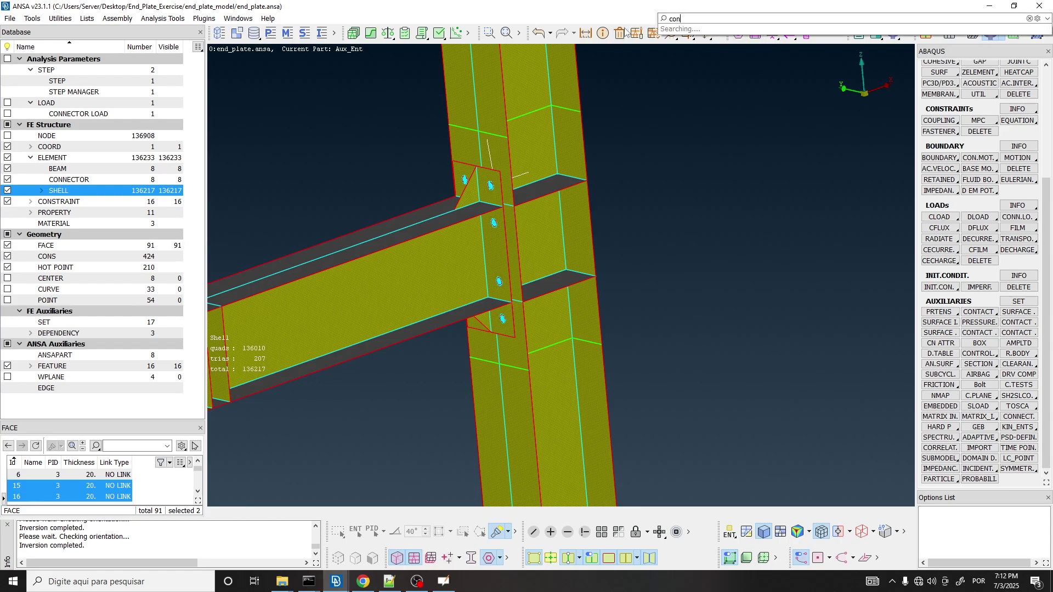
text(tact)
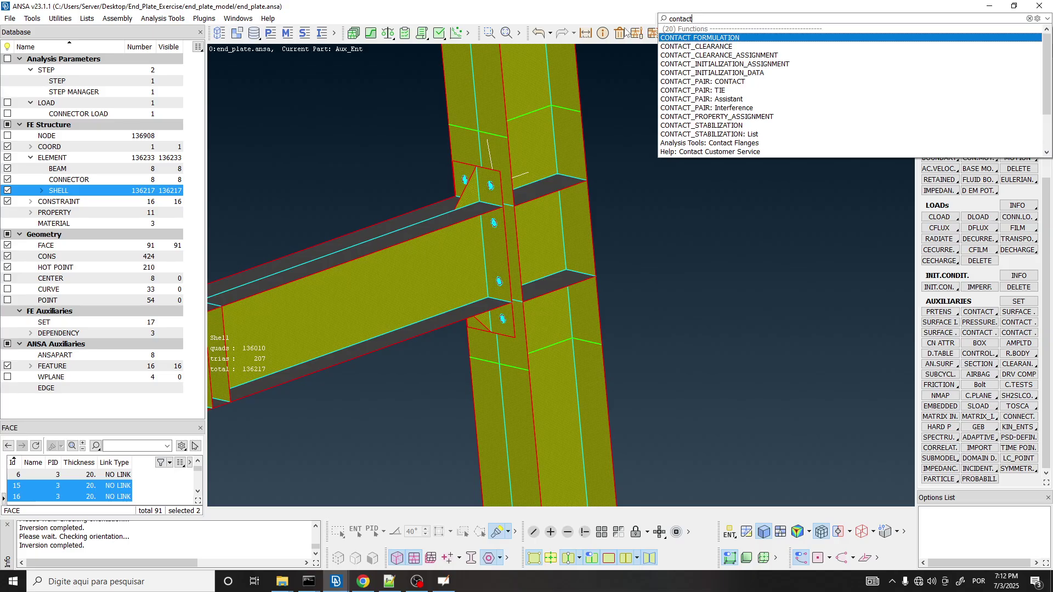
click(733, 83)
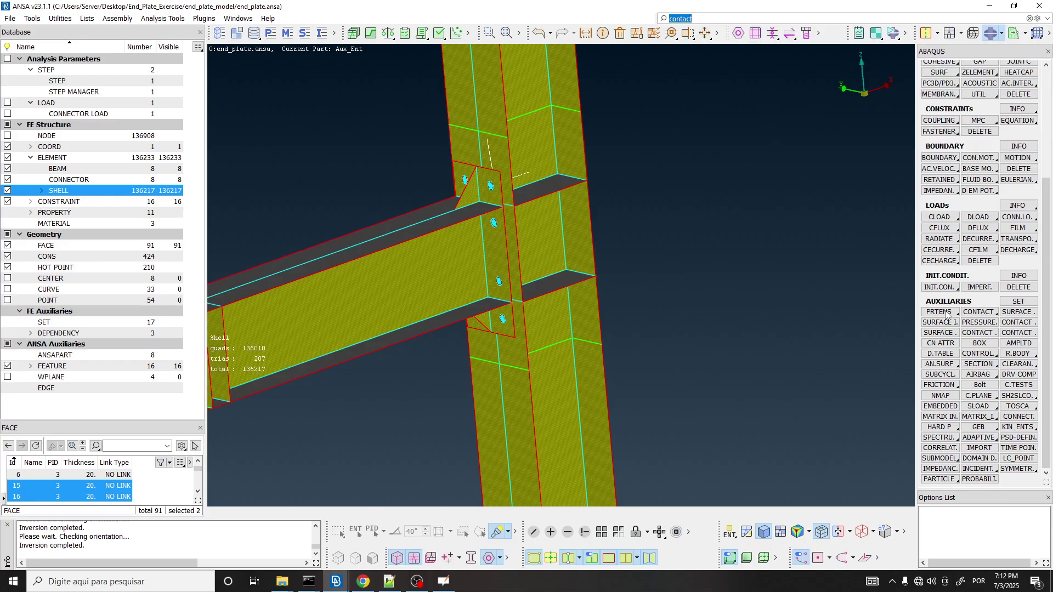
Create a new contact definition from the Abaqus auxiliaries and name it end_plate_to_column_flange.
click(990, 313)
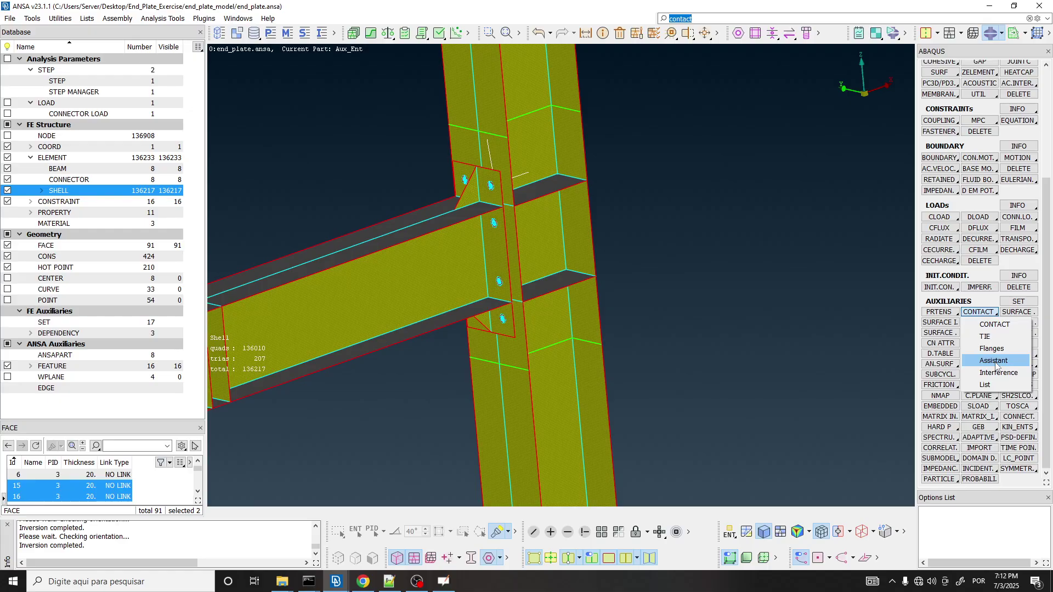
click(990, 325)
drag(413, 238, 189, 33)
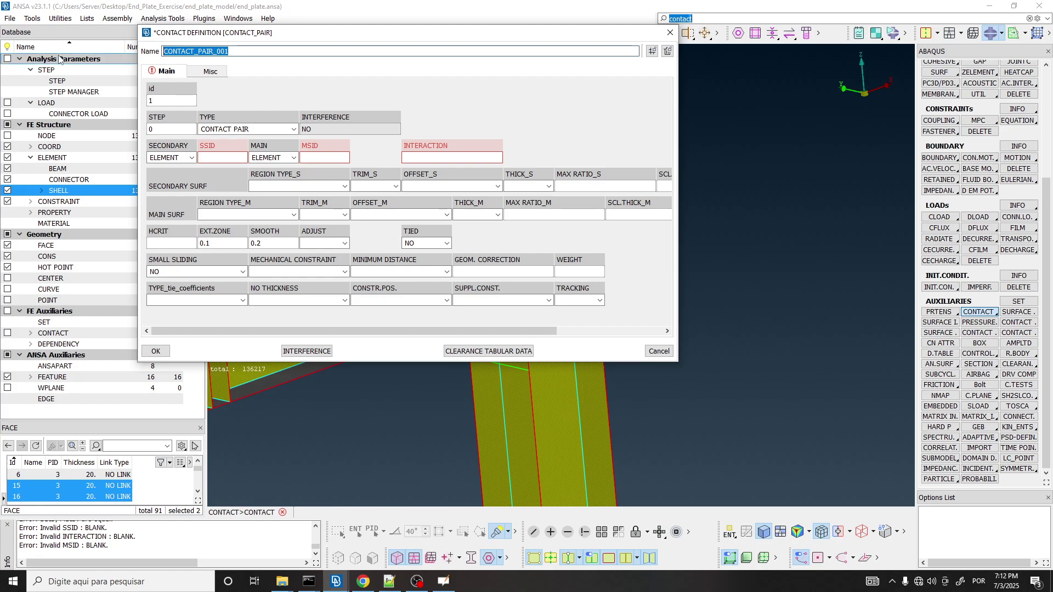
text(end_pla)
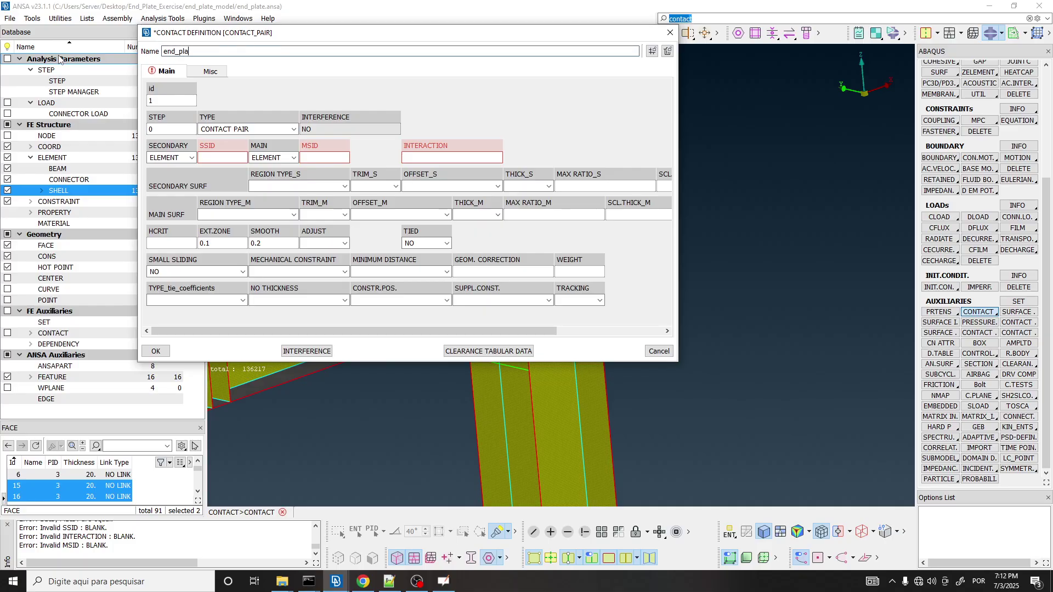
text(te_to_)
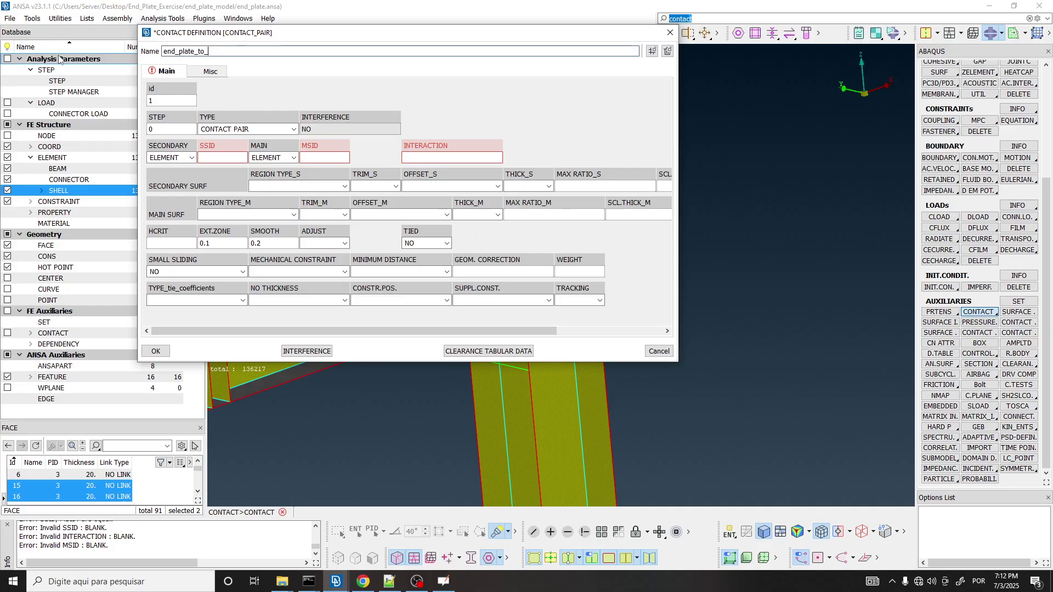
text(column_flange)
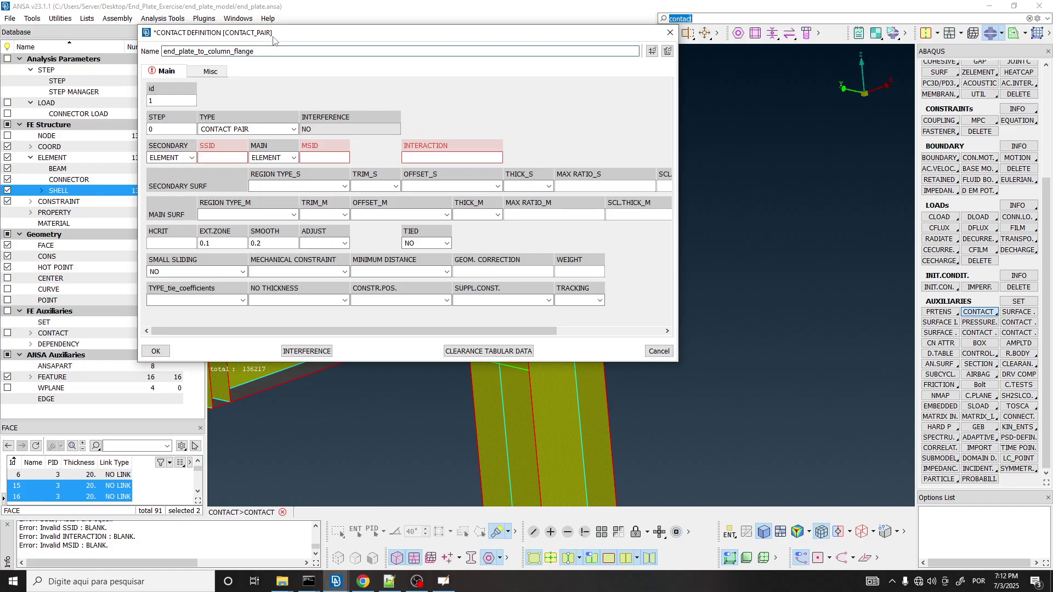
drag(263, 32, 268, 62)
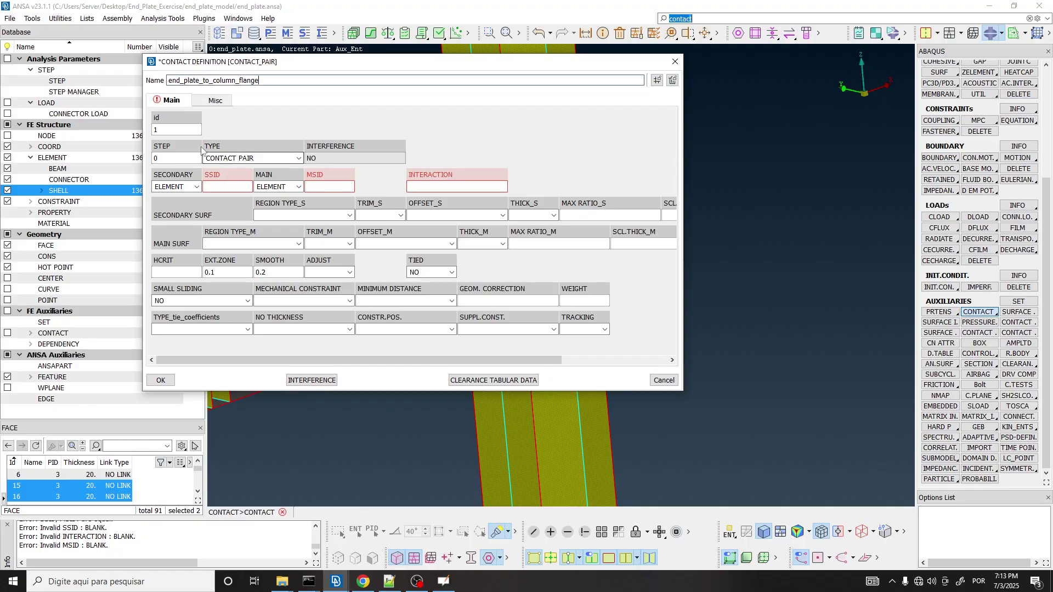
Set the contact type to CONTACT PAIR and define its secondary side by ELEMENT.
click(252, 159)
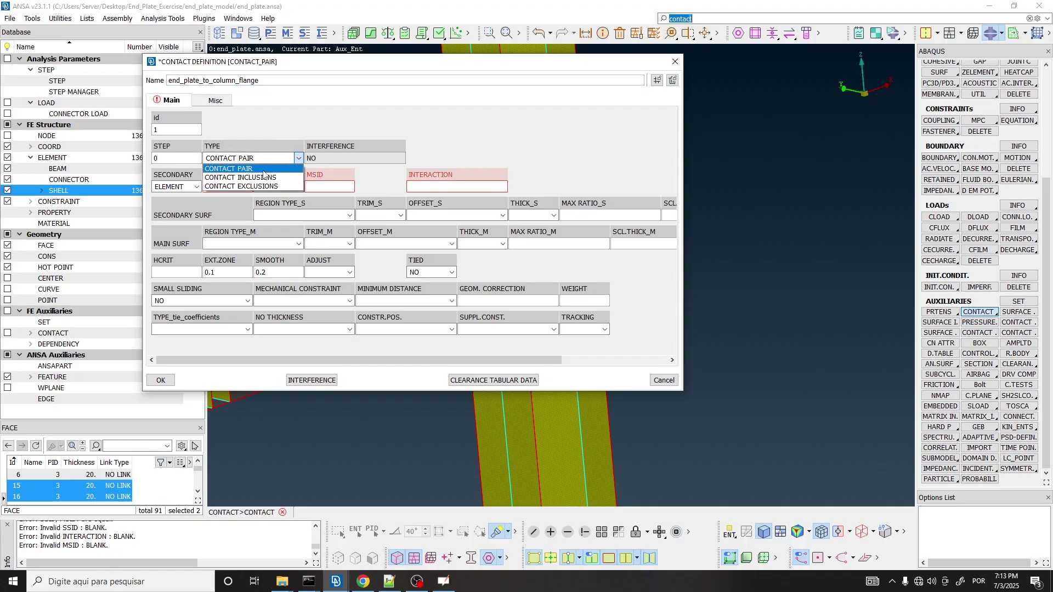
click(263, 170)
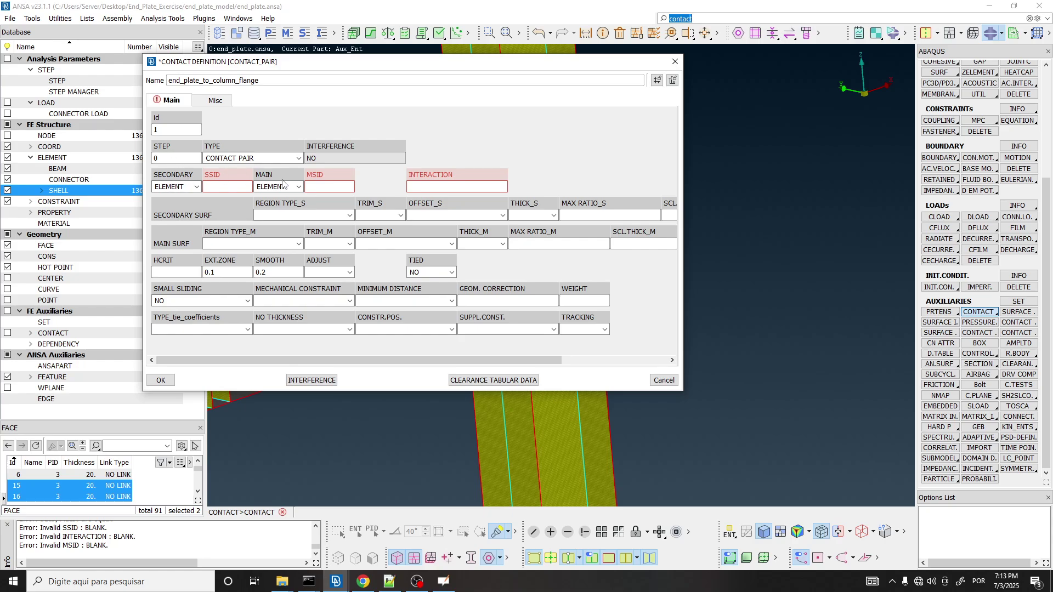
click(180, 187)
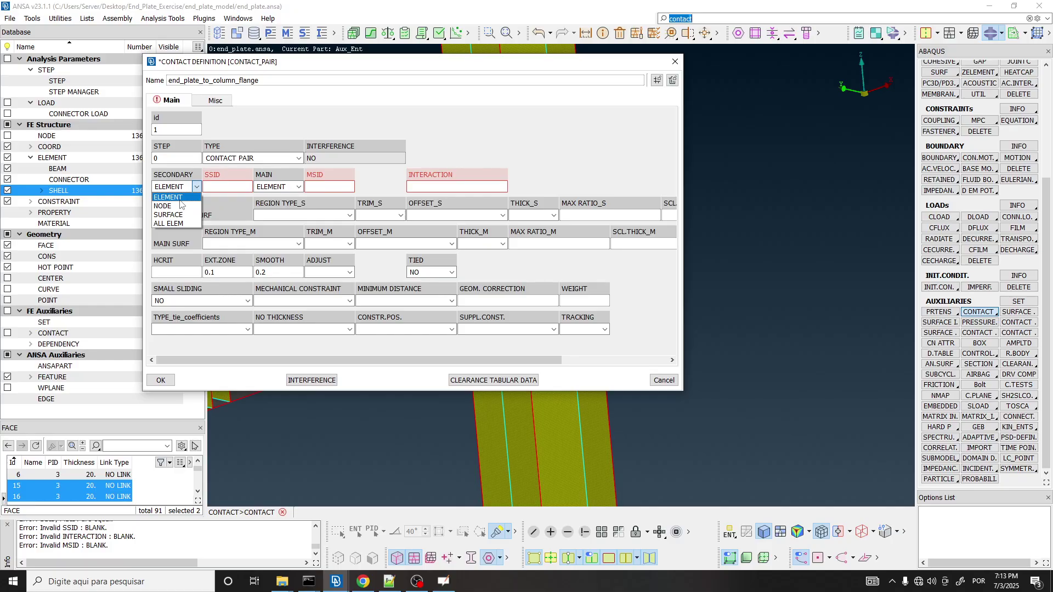
click(161, 187)
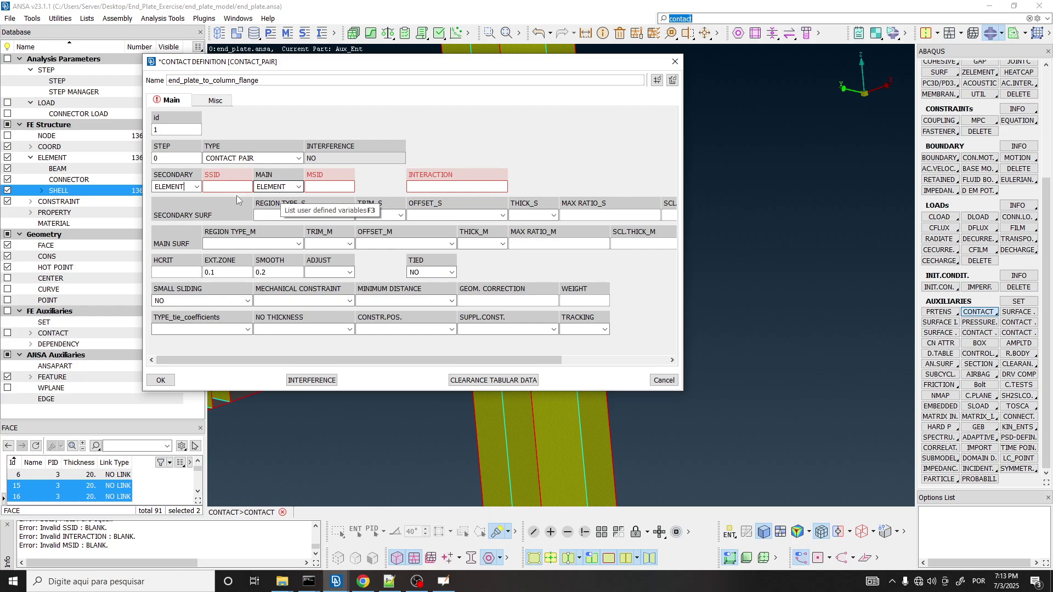
click(195, 187)
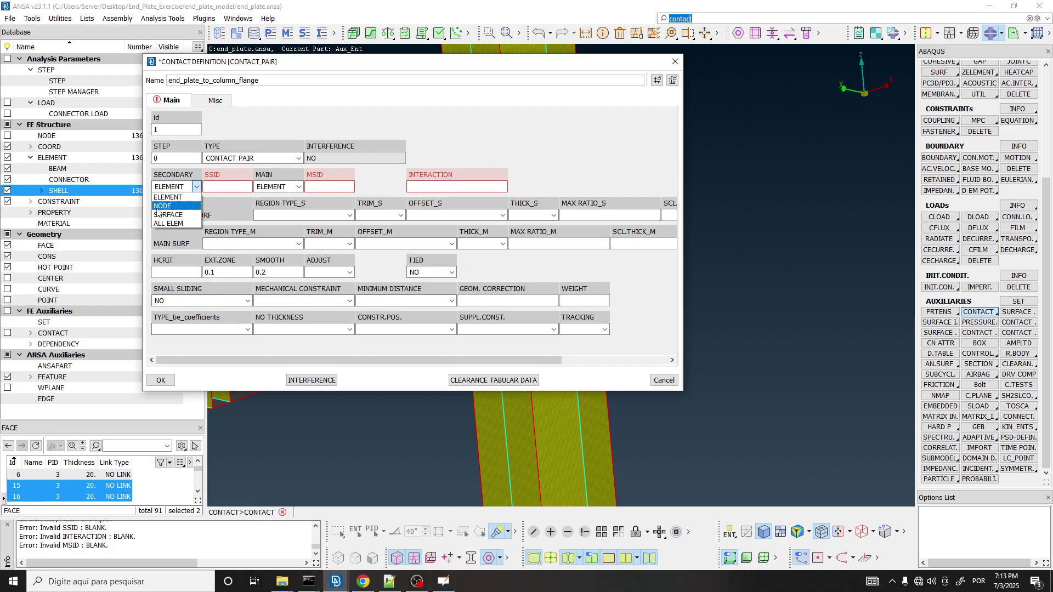
click(187, 198)
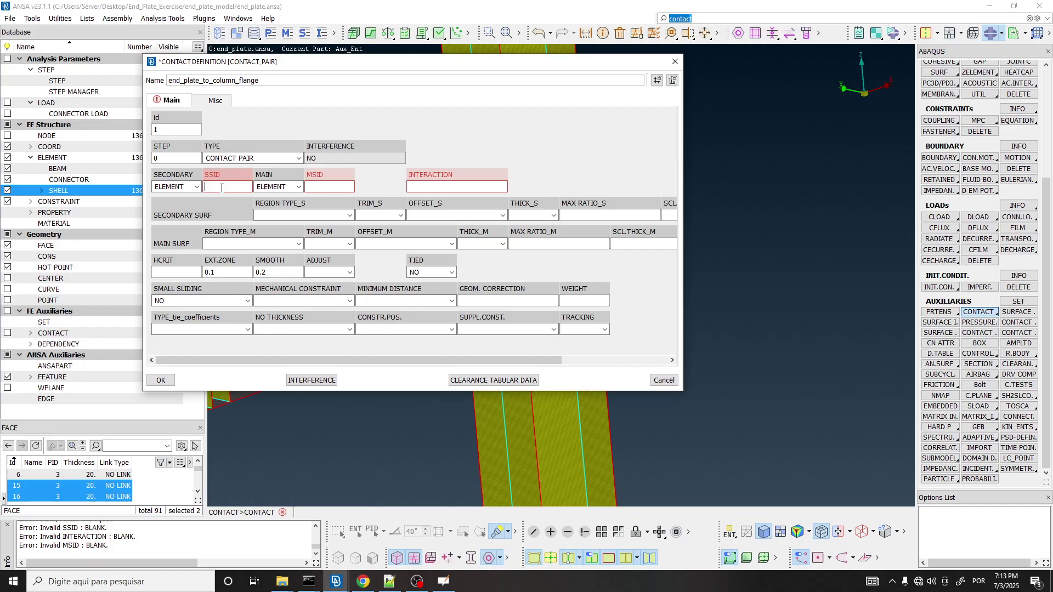
click(217, 186)
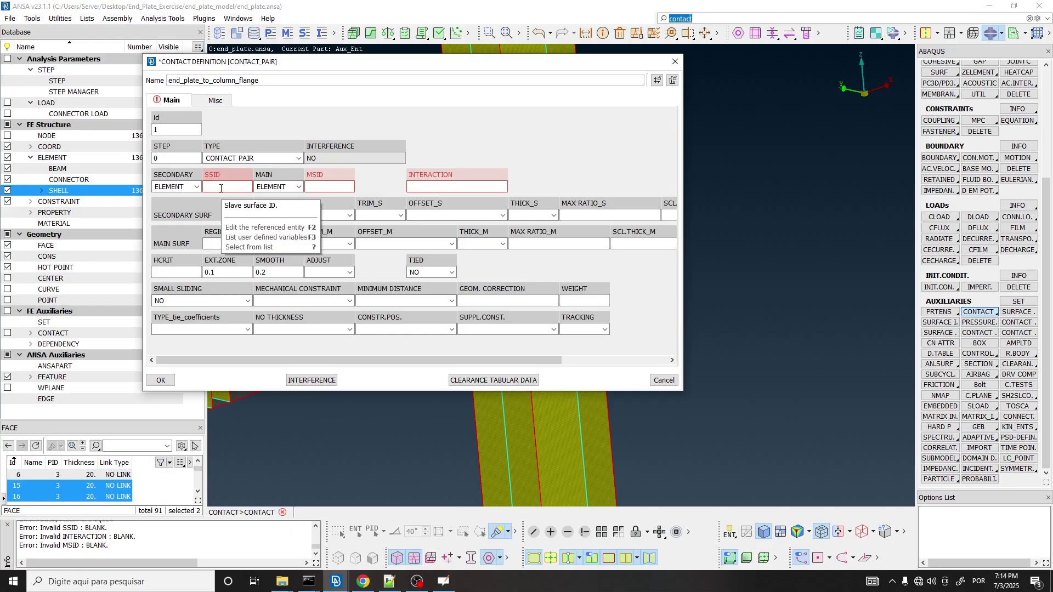
Move the contact definition aside and examine the end plate and column flange to decide which is the secondary and which the main surface.
drag(411, 62, 317, 81)
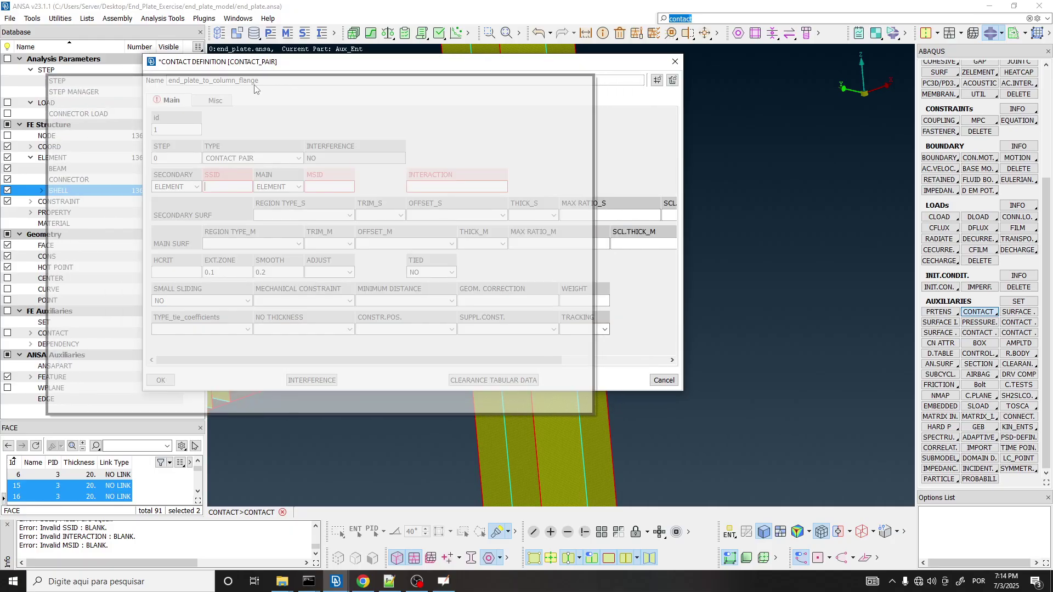
scroll(770, 209, down, 4)
scroll(700, 216, up, 4)
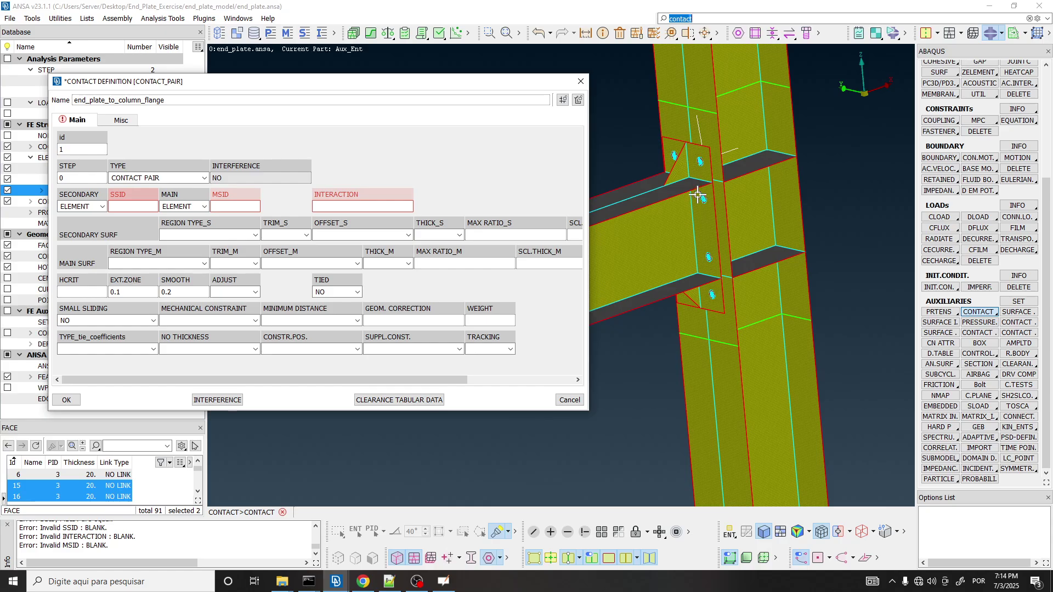
scroll(689, 176, up, 5)
scroll(679, 176, down, 5)
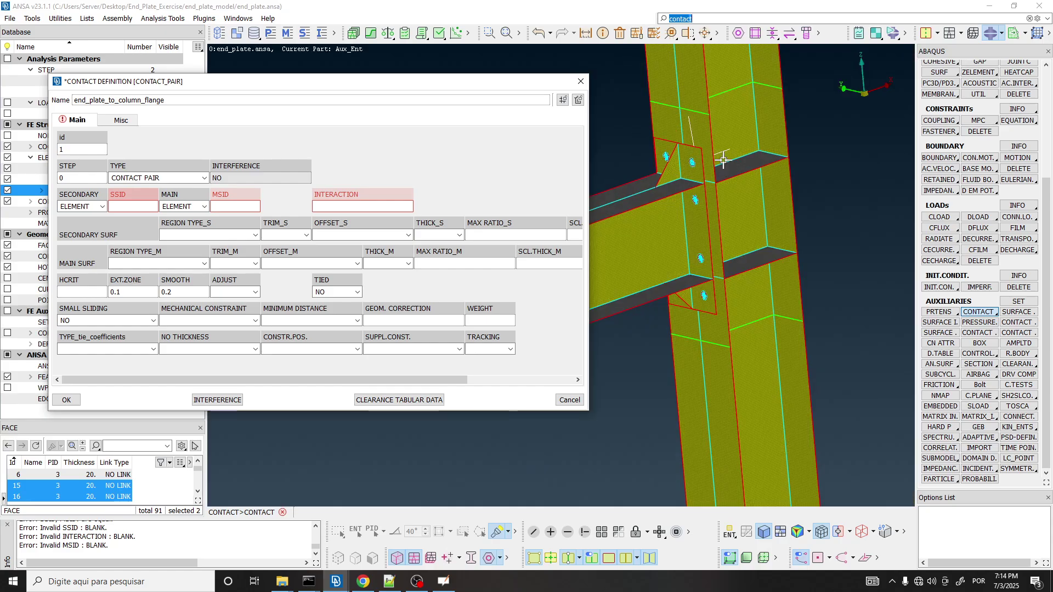
scroll(723, 161, up, 5)
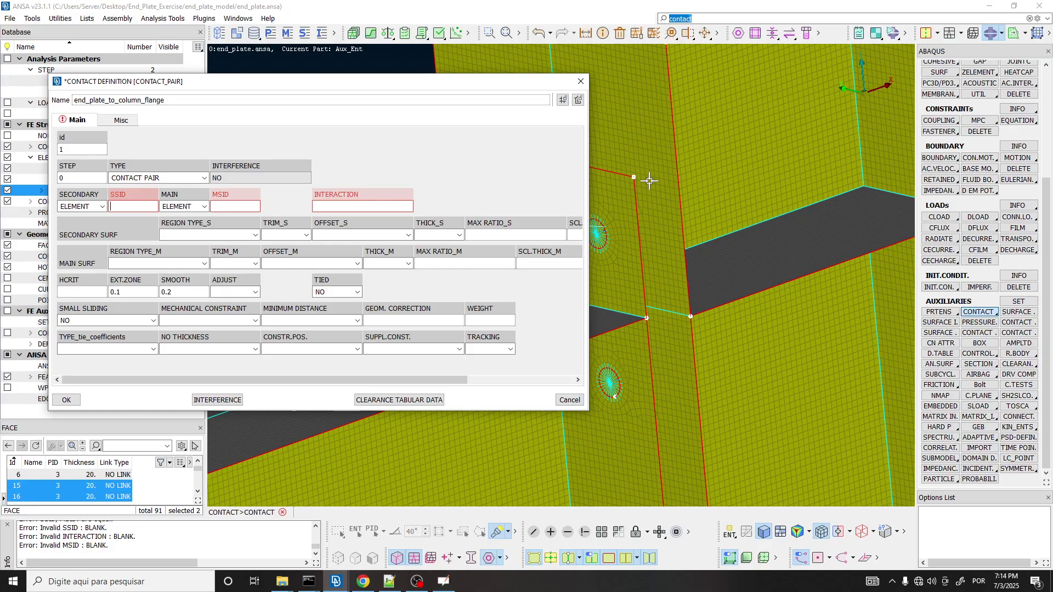
scroll(678, 212, down, 3)
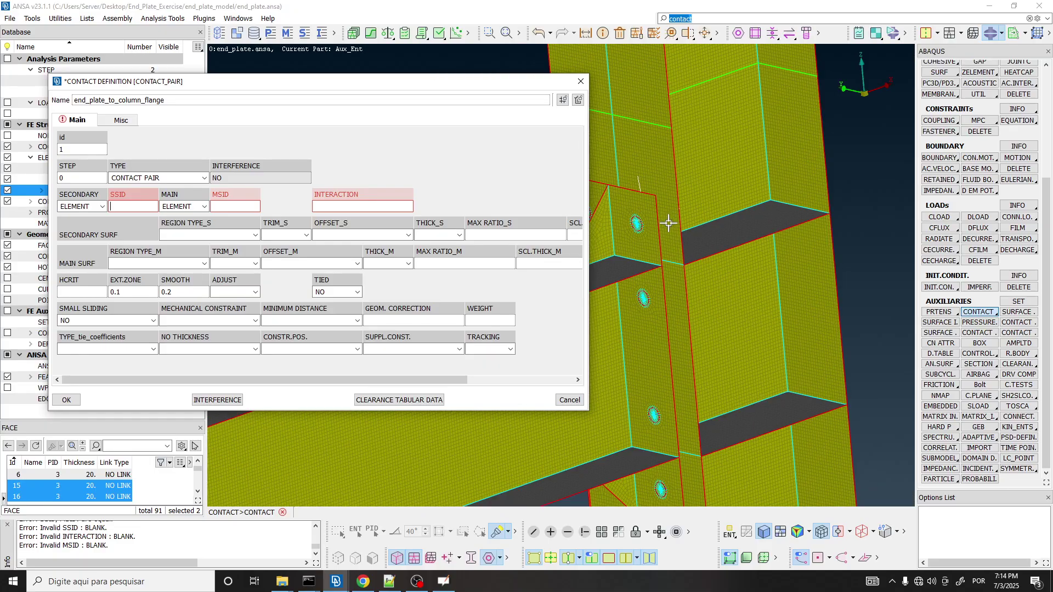
scroll(668, 224, down, 3)
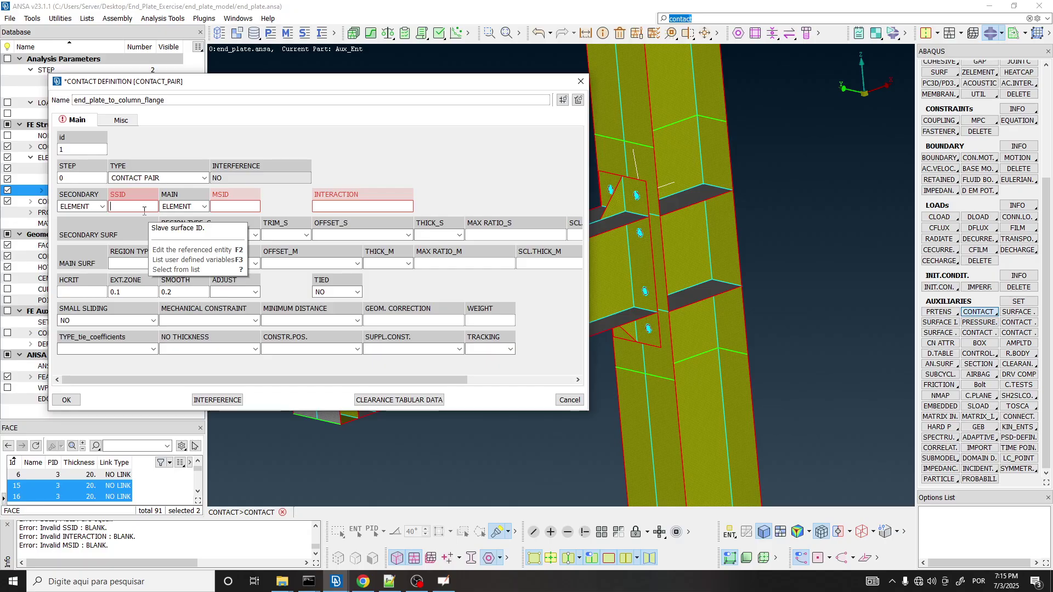
scroll(634, 247, down, 3)
scroll(635, 246, up, 5)
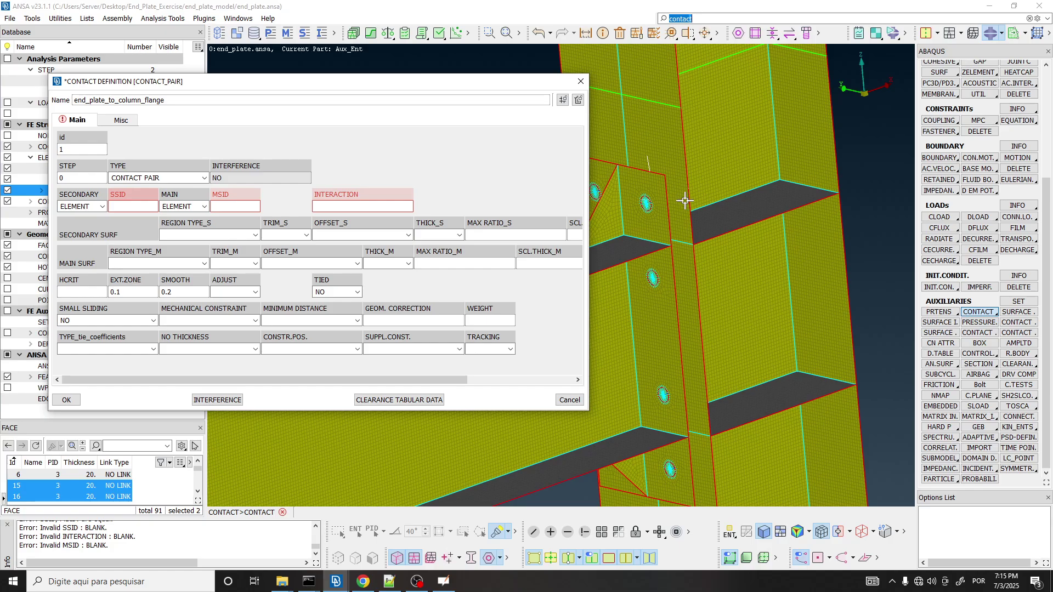
scroll(676, 162, down, 2)
scroll(676, 161, up, 2)
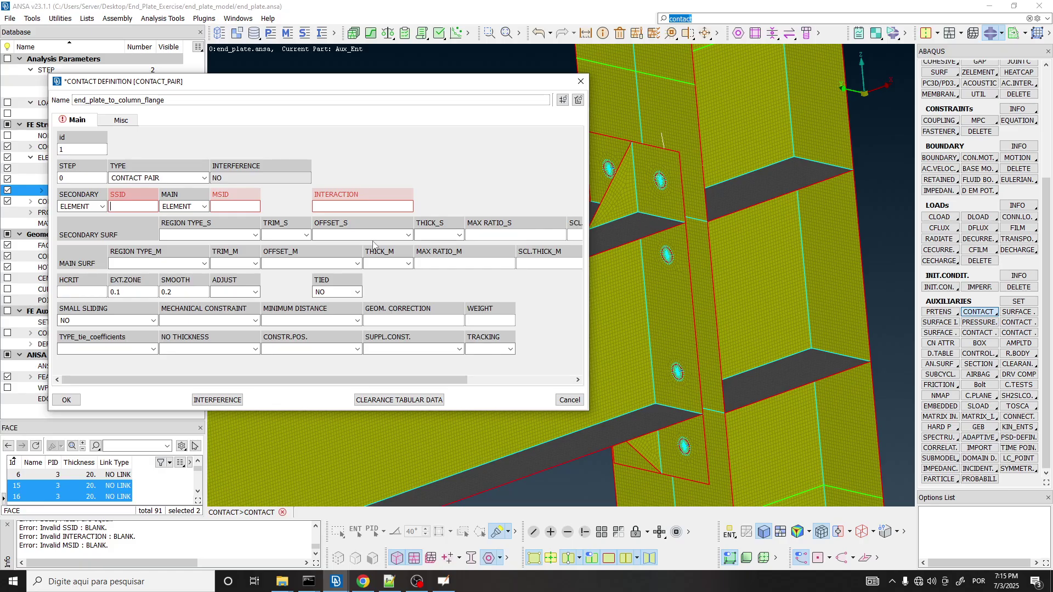
Assign the end_plate_surface set, ID 16, as the secondary surface (SSID) of the contact pair.
double_click(122, 206)
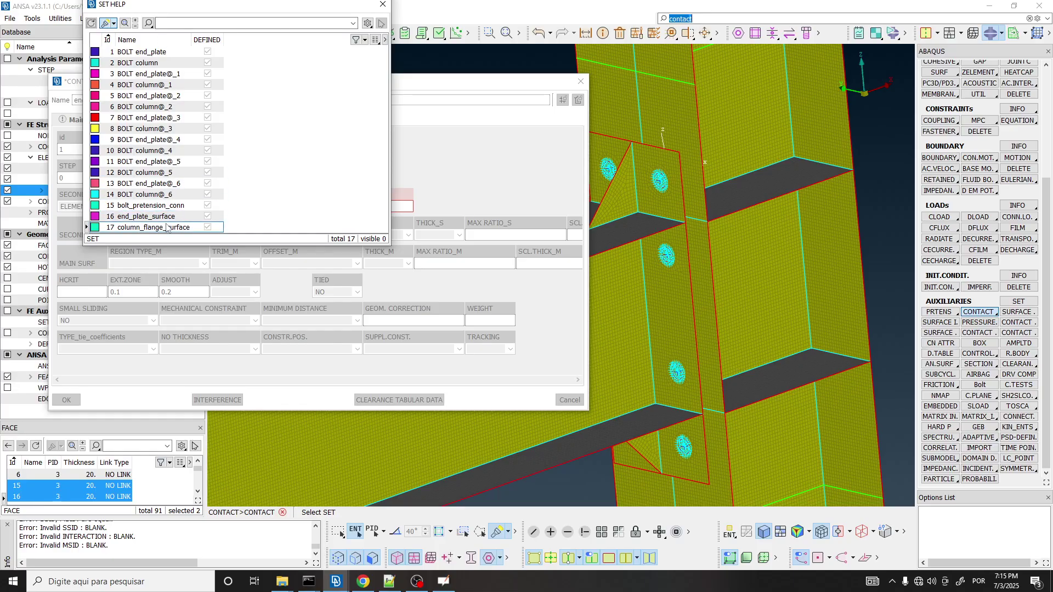
click(133, 217)
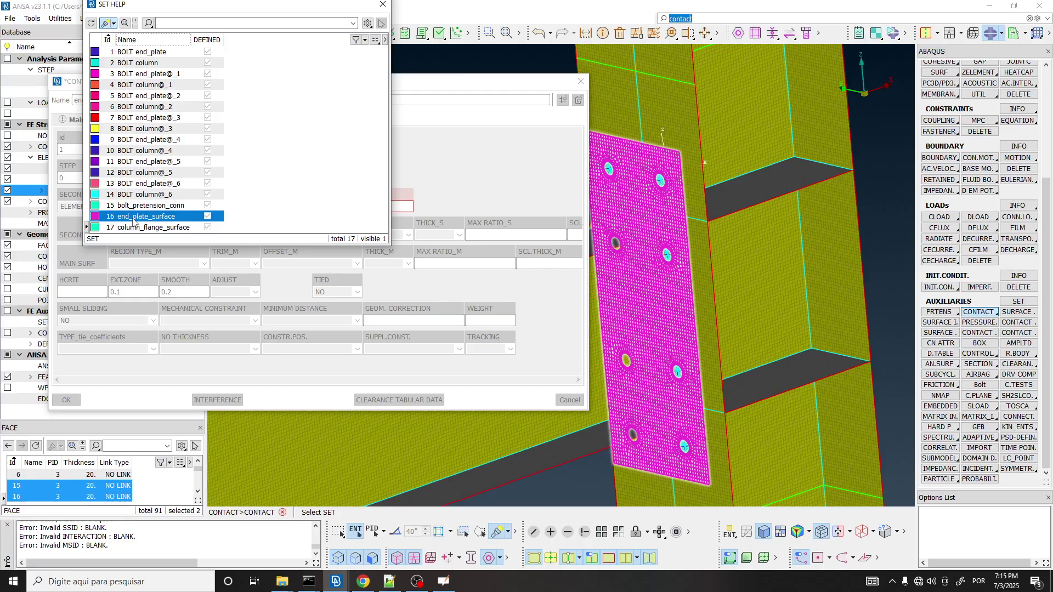
double_click(132, 218)
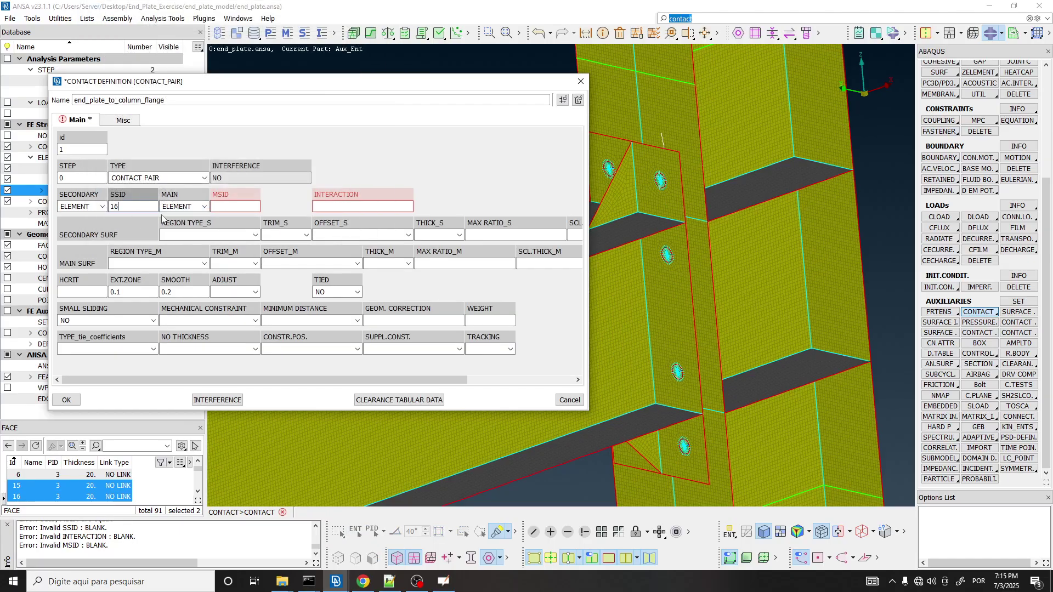
Assign the column_flange_surface set, ID 17, as the main surface (MSID) of the contact pair.
click(246, 206)
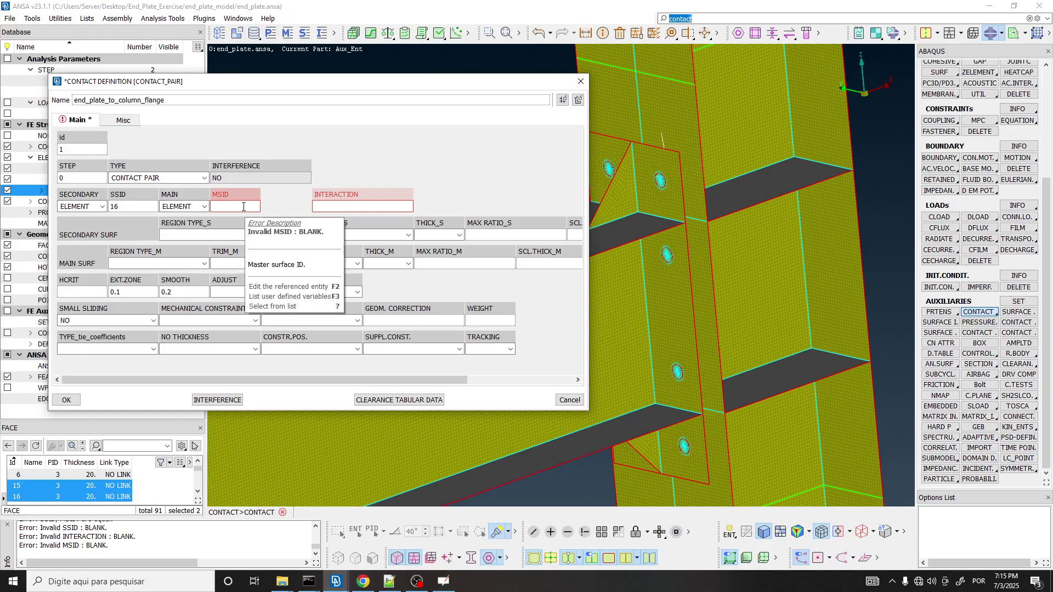
double_click(245, 206)
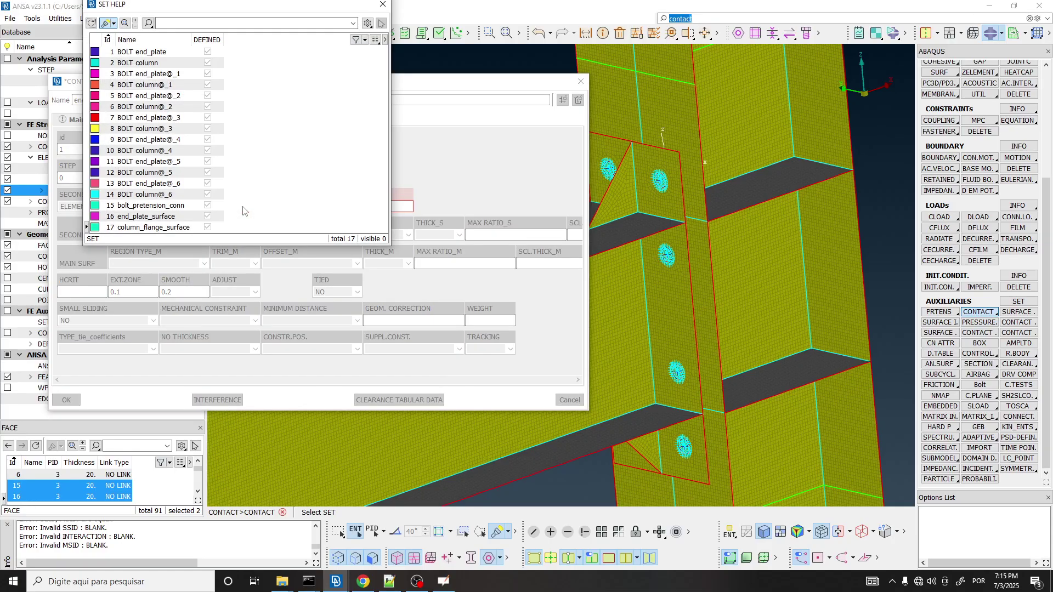
double_click(142, 227)
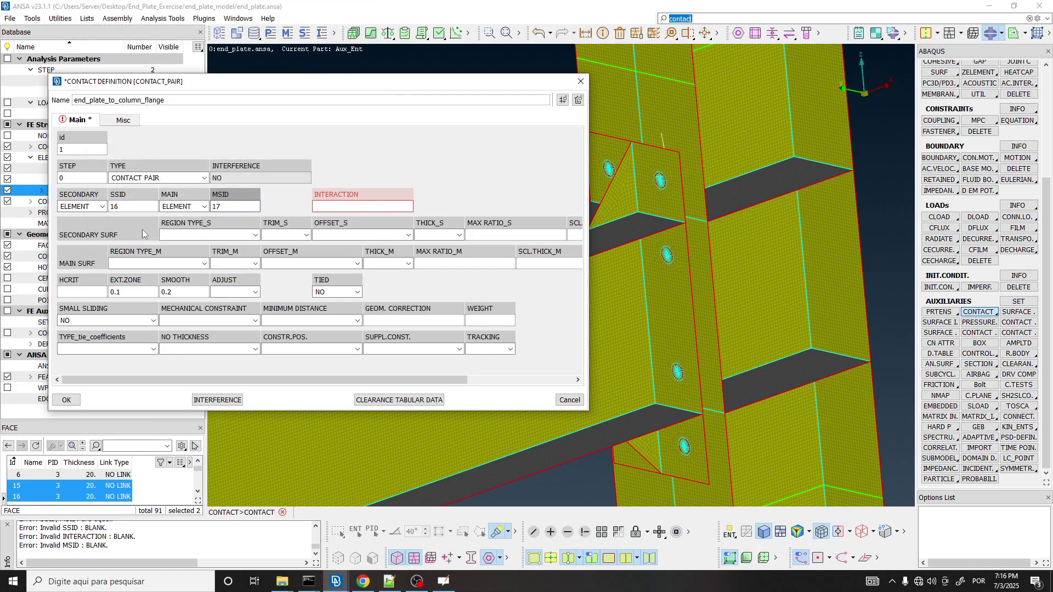
Clear the extension zone (EXT.ZONE) and SMOOTH values of the contact pair, leaving both blank.
scroll(683, 159, down, 3)
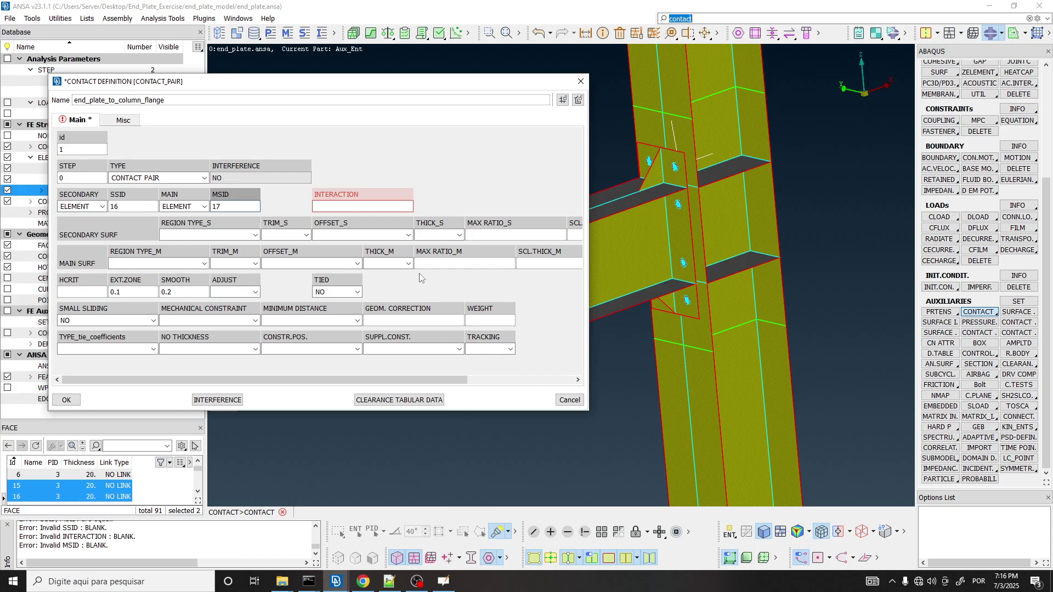
click(134, 292)
key(BackSpace)
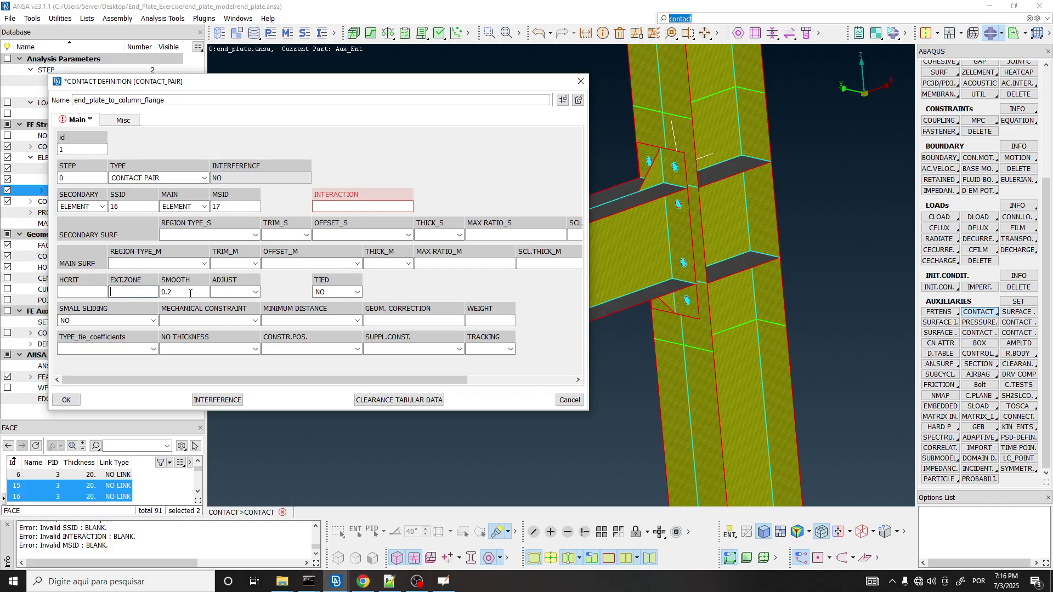
click(190, 293)
key(BackSpace)
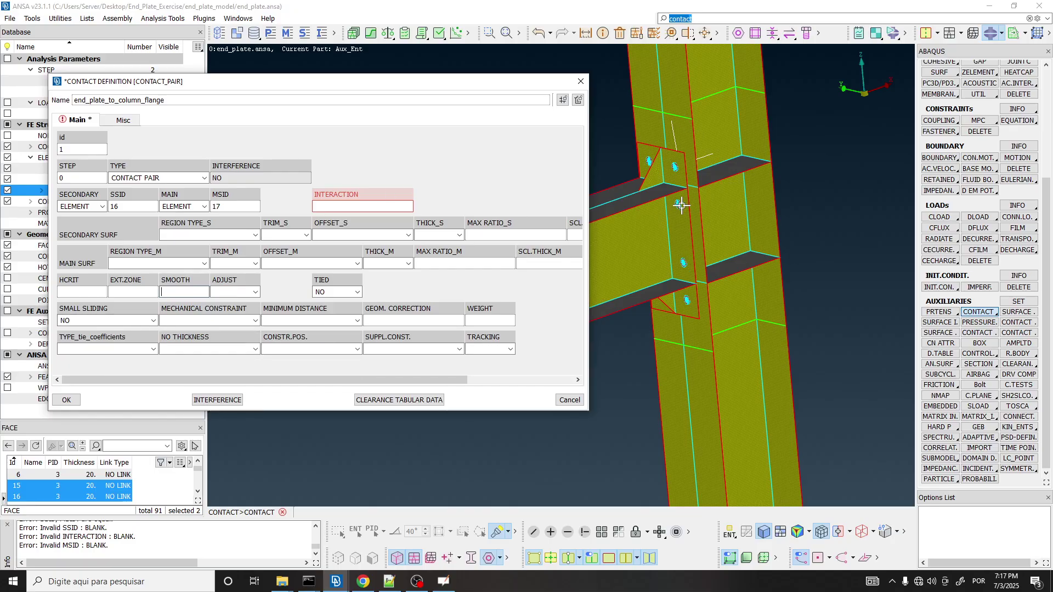
Inspect the bolted end plate region up close and open the SMALL SLIDING choices of the contact pair.
scroll(658, 185, up, 5)
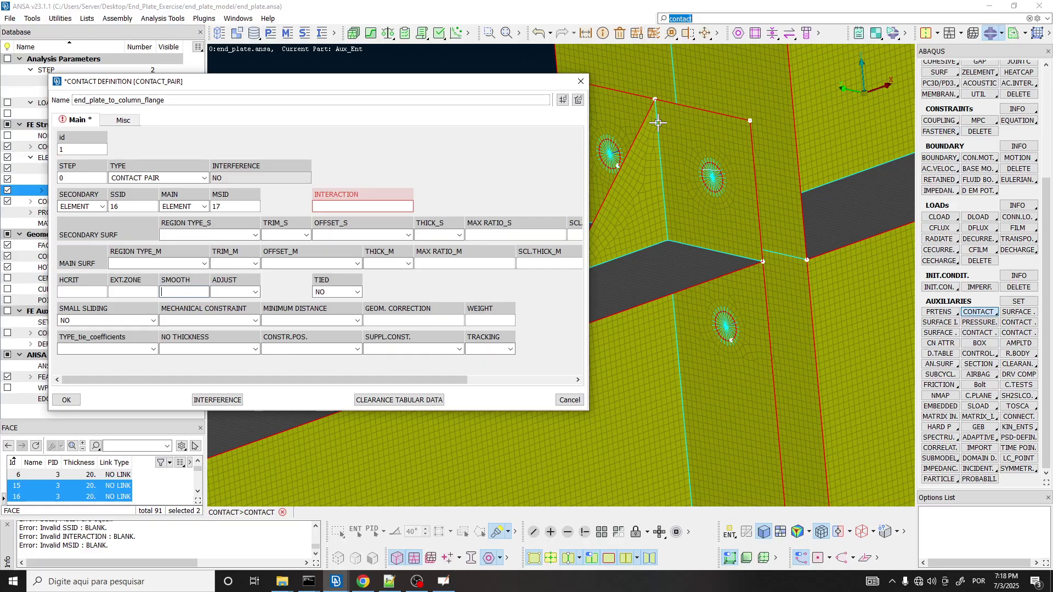
scroll(658, 123, down, 5)
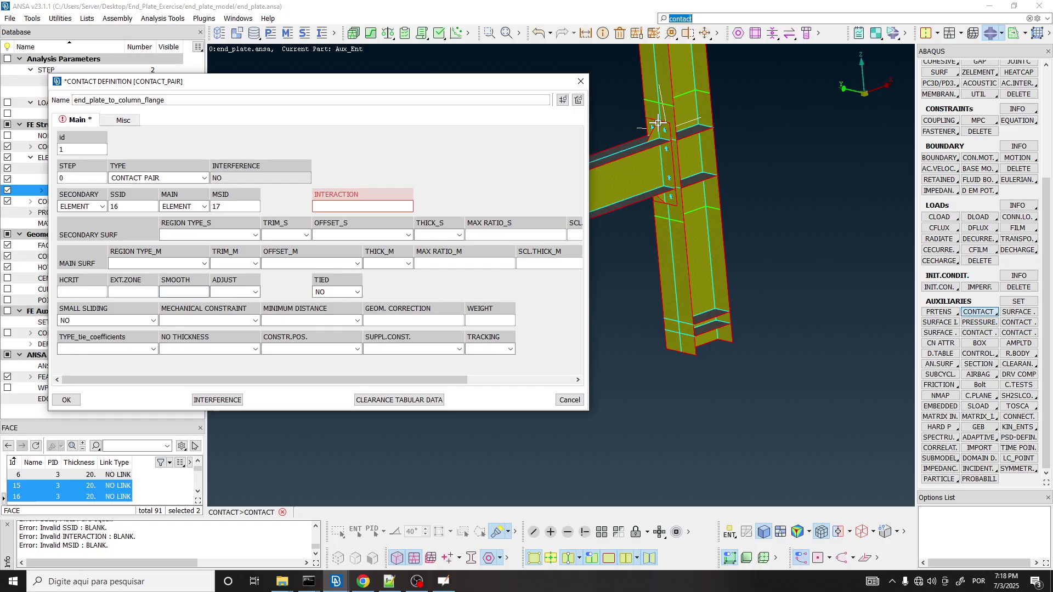
click(110, 321)
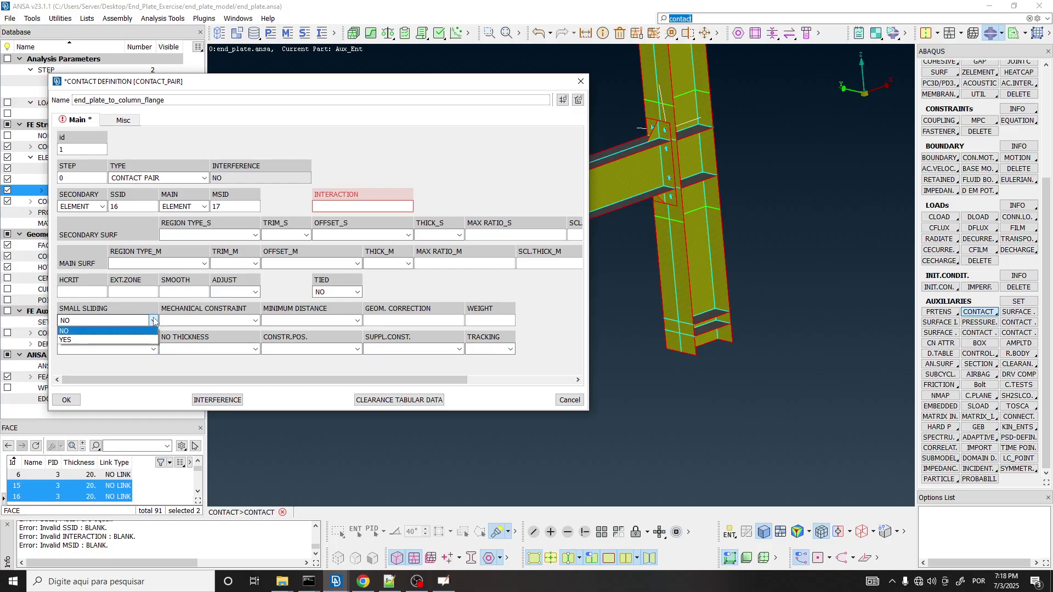
Set small sliding to YES for the end_plate_to_column_flange contact pair and inspect the end plate connection.
click(94, 332)
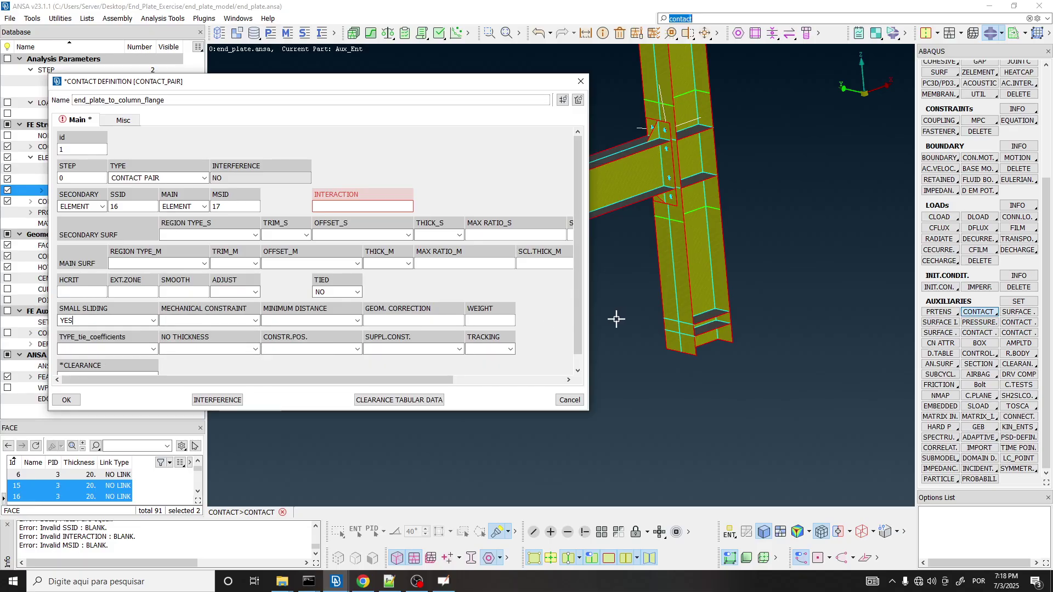
scroll(661, 130, up, 5)
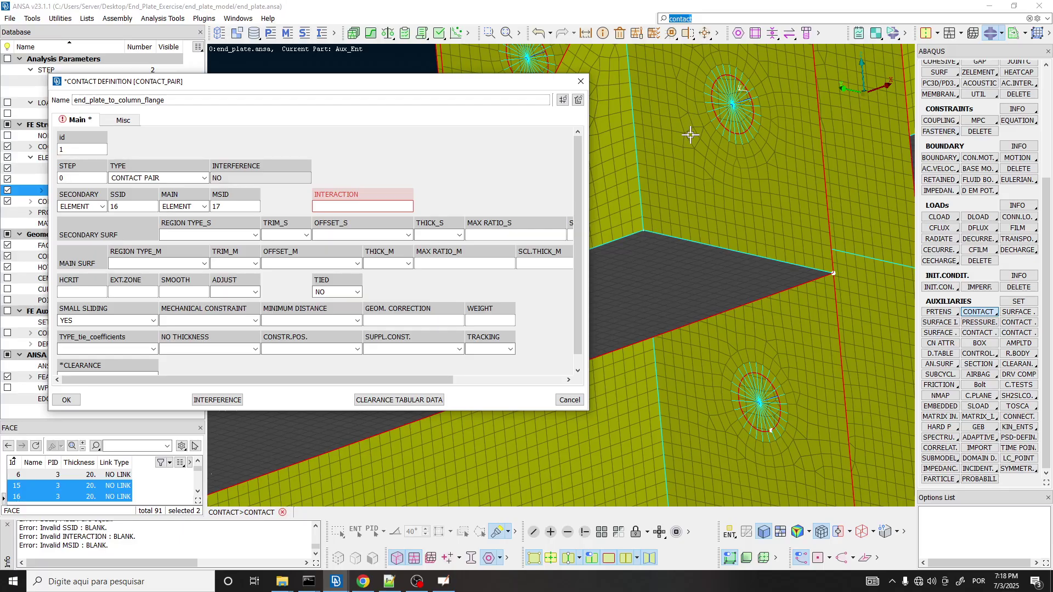
scroll(684, 140, down, 5)
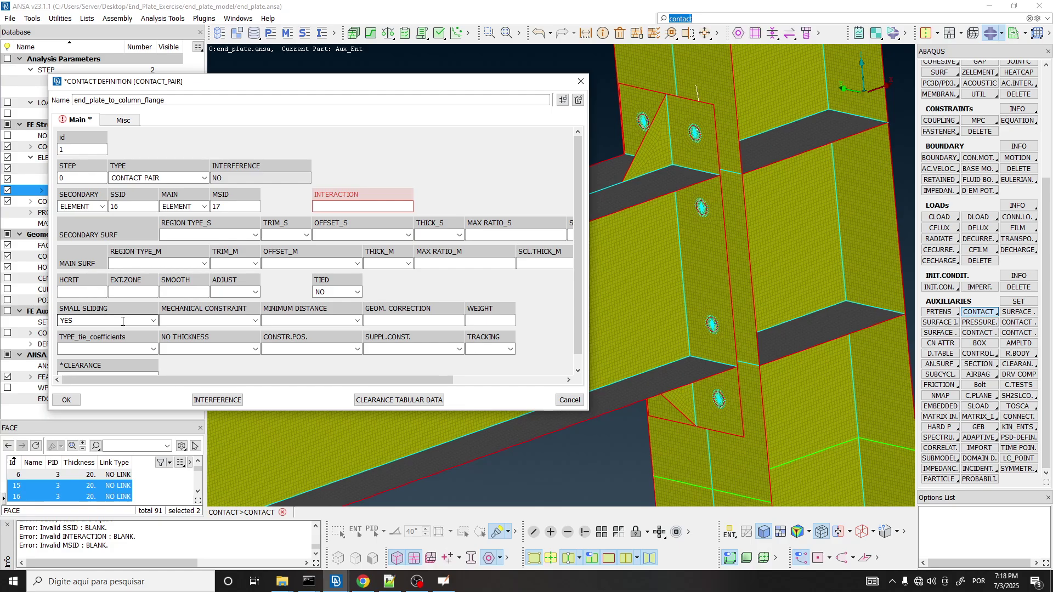
scroll(737, 271, down, 5)
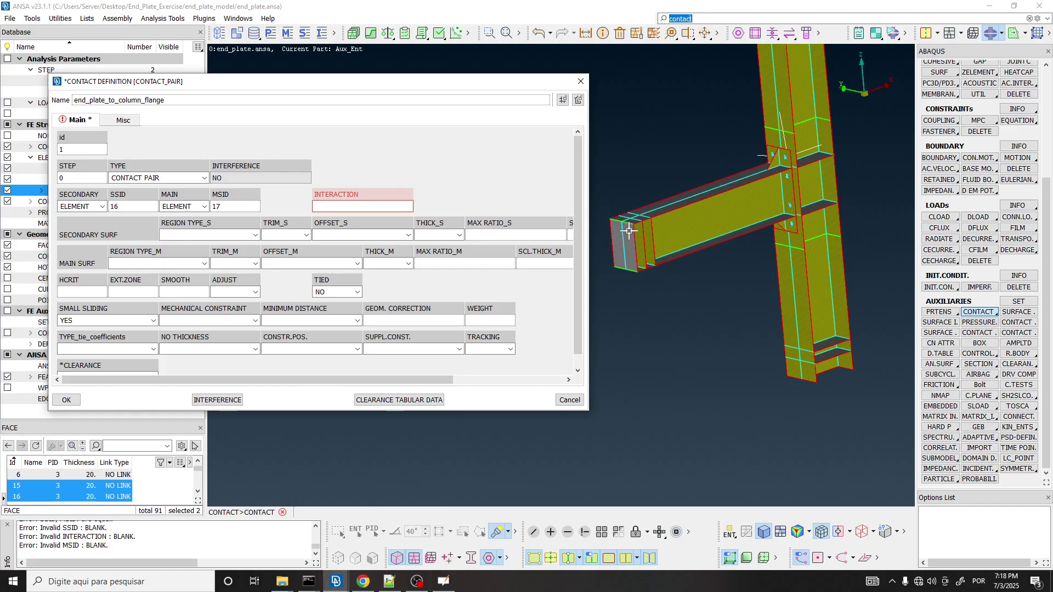
scroll(803, 203, up, 5)
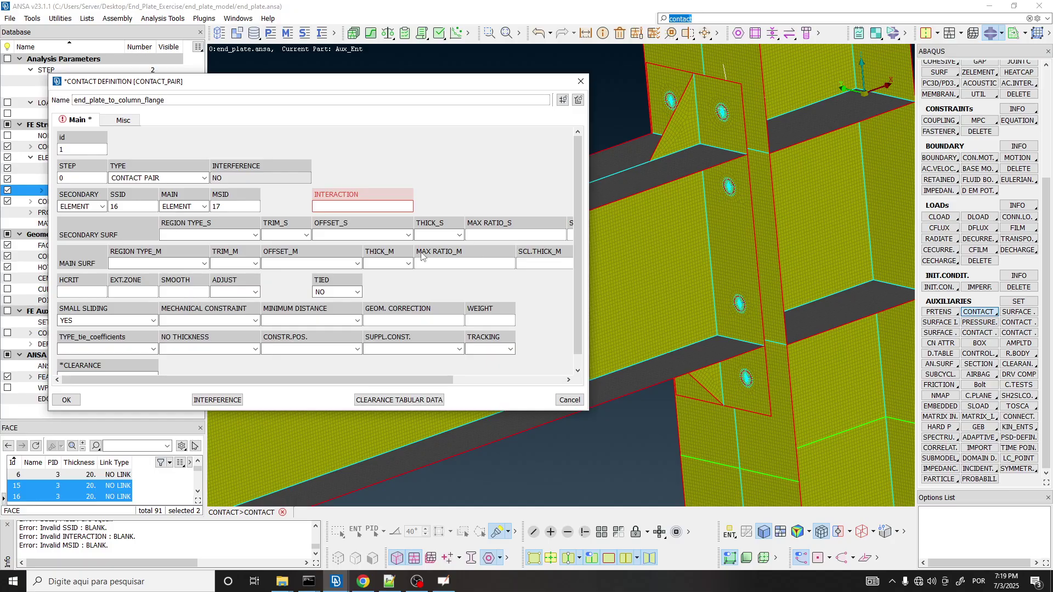
click(88, 320)
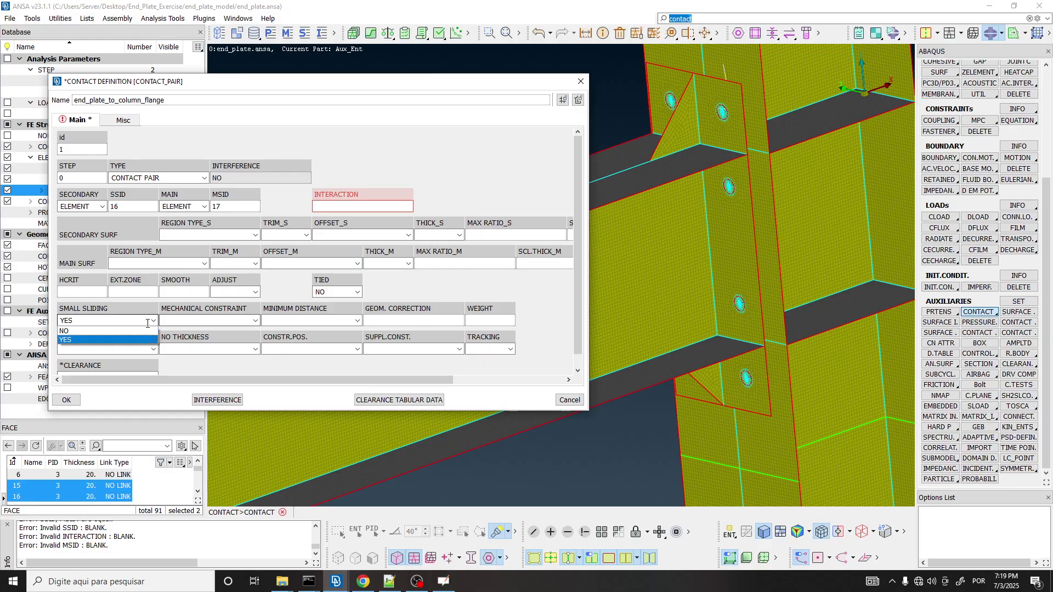
click(86, 340)
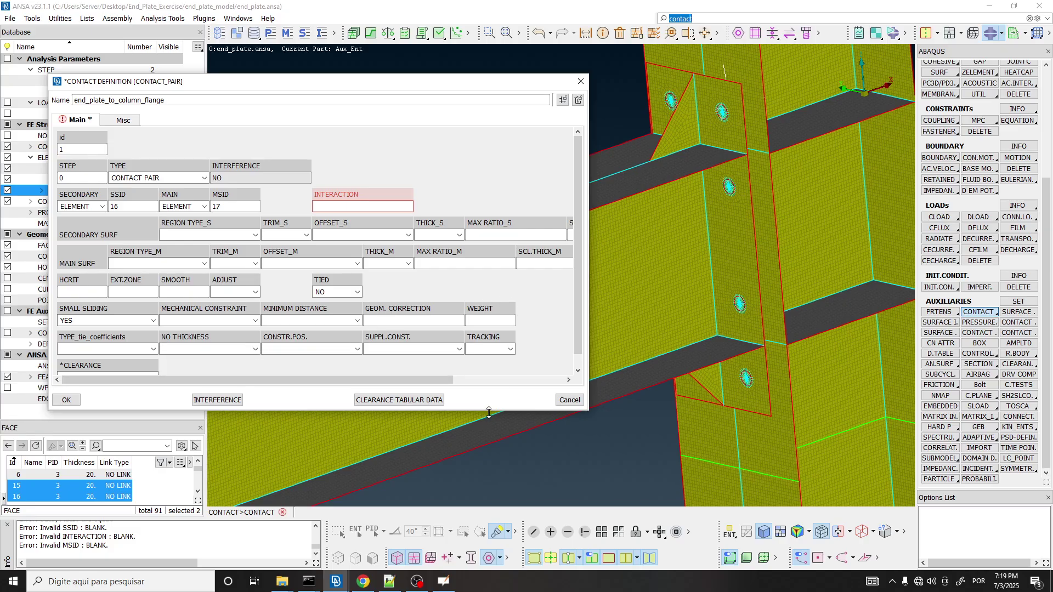
Enable clearance for the contact pair, defined by value, and enter 0.
drag(488, 412, 489, 474)
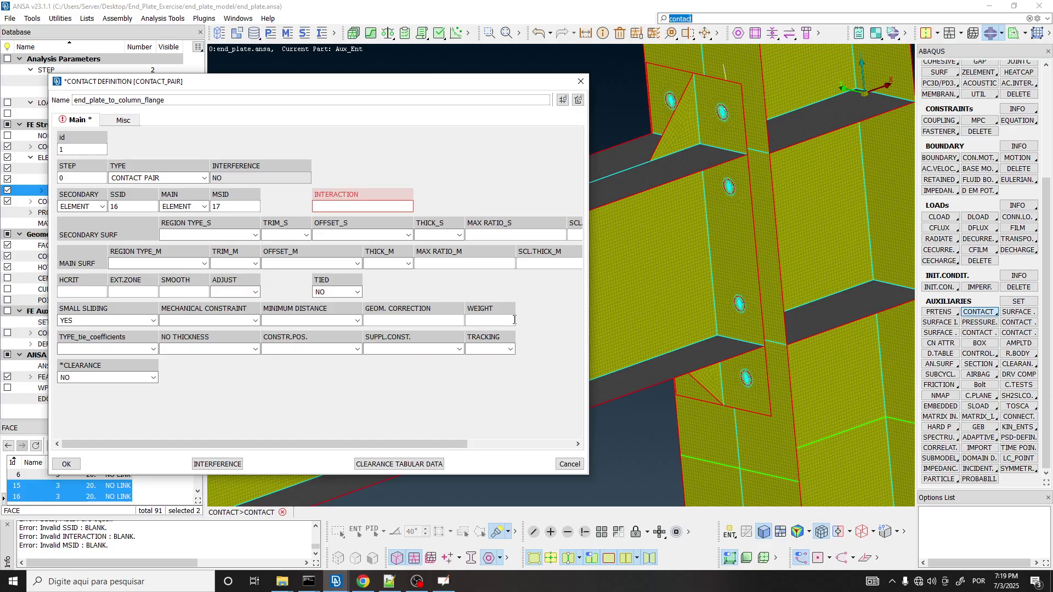
scroll(698, 218, up, 10)
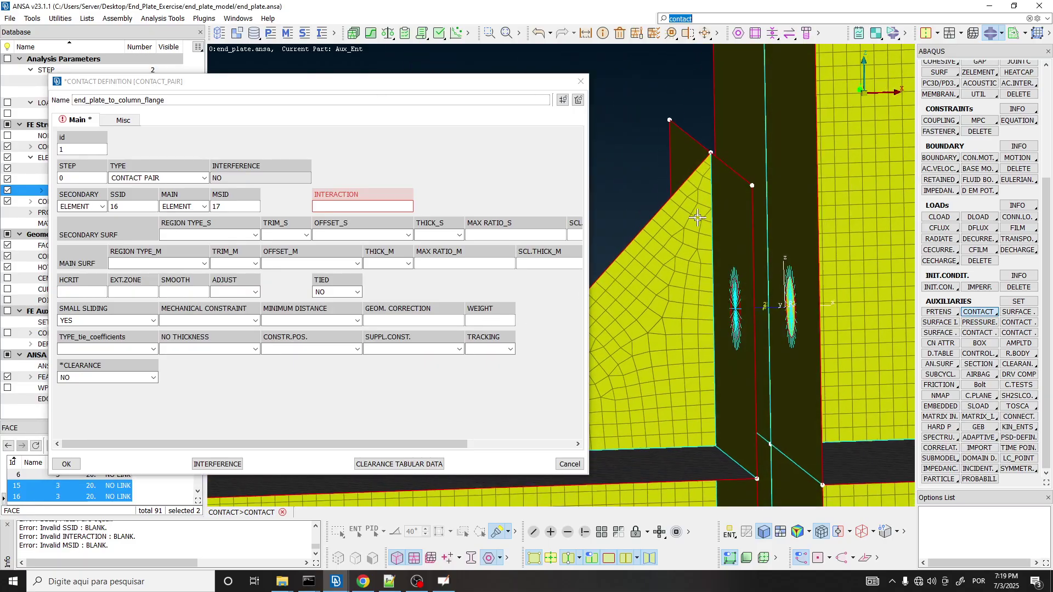
ctrl+drag(697, 218, 698, 219)
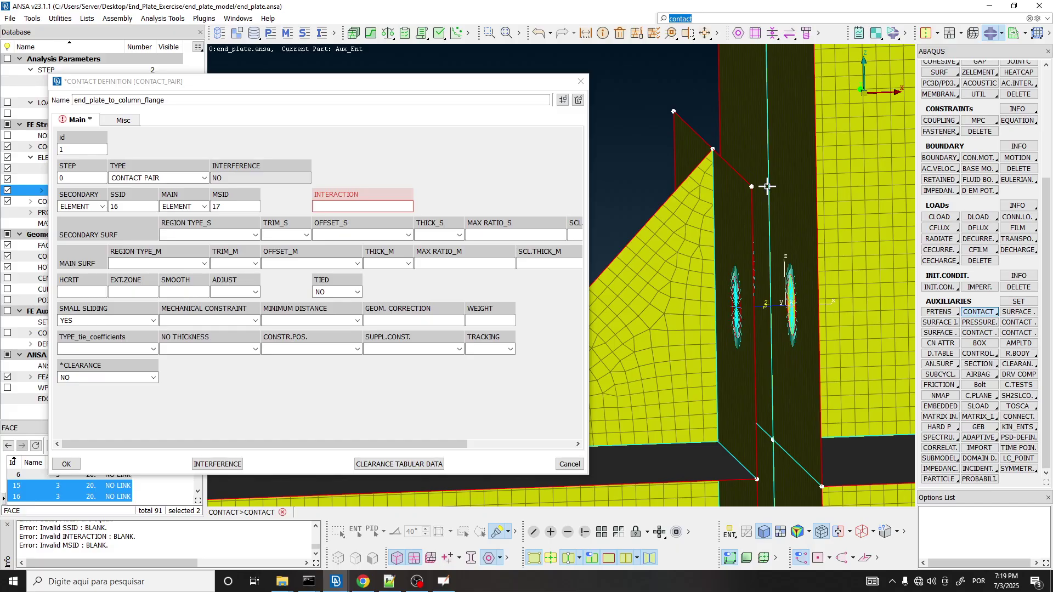
scroll(693, 138, down, 3)
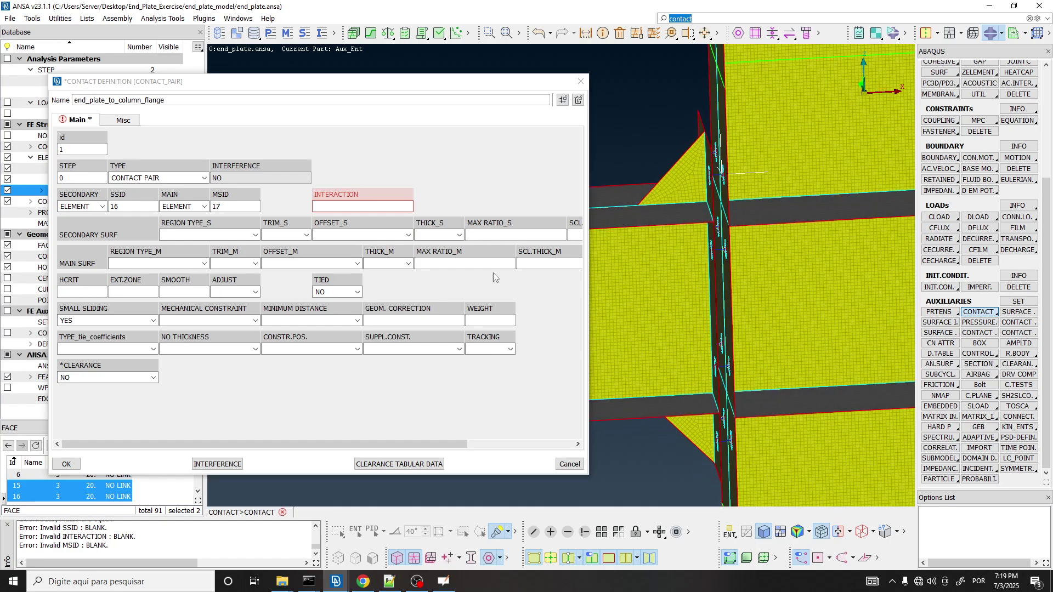
click(120, 378)
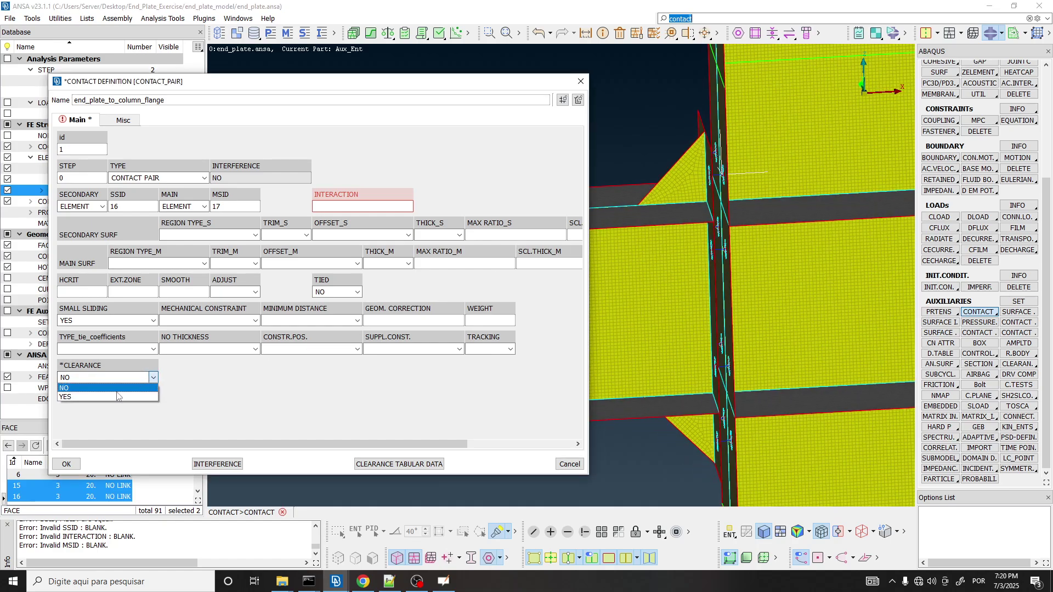
click(86, 397)
click(233, 378)
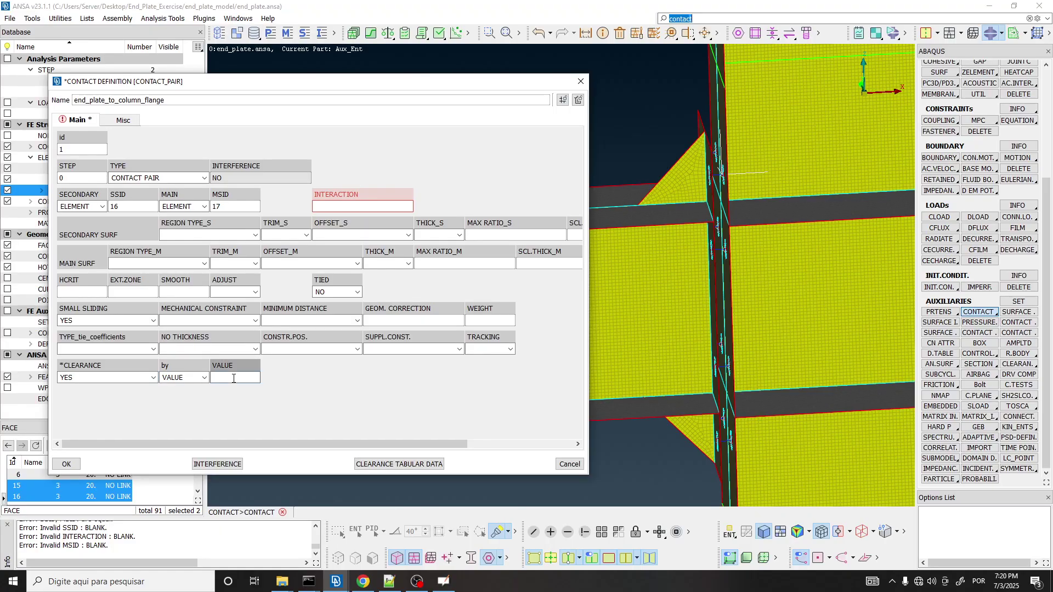
text(0)
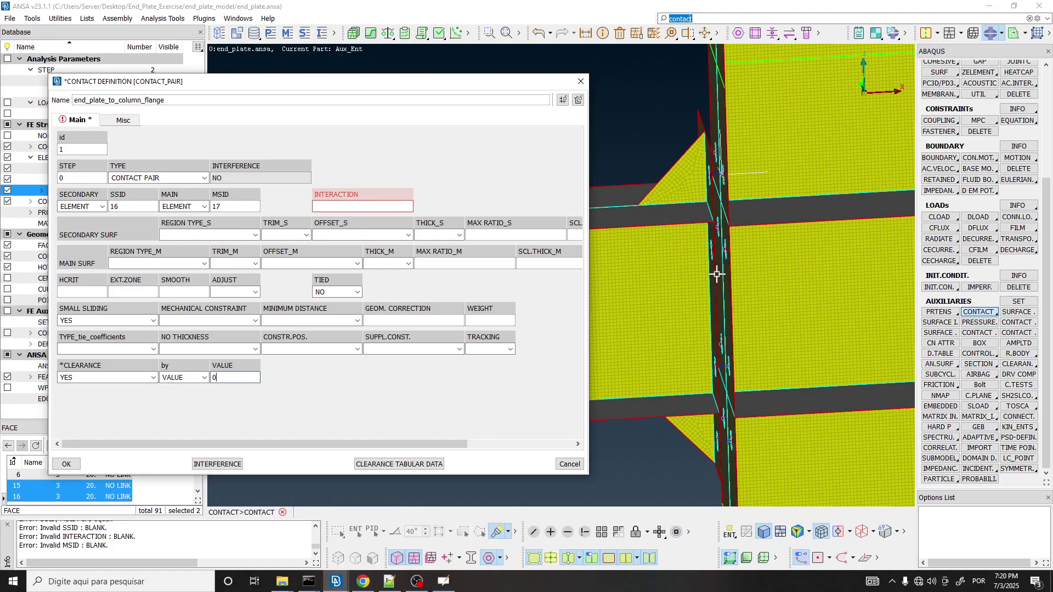
Set the contact pair's clearance option back to NO.
ctrl+drag(703, 173, 718, 198)
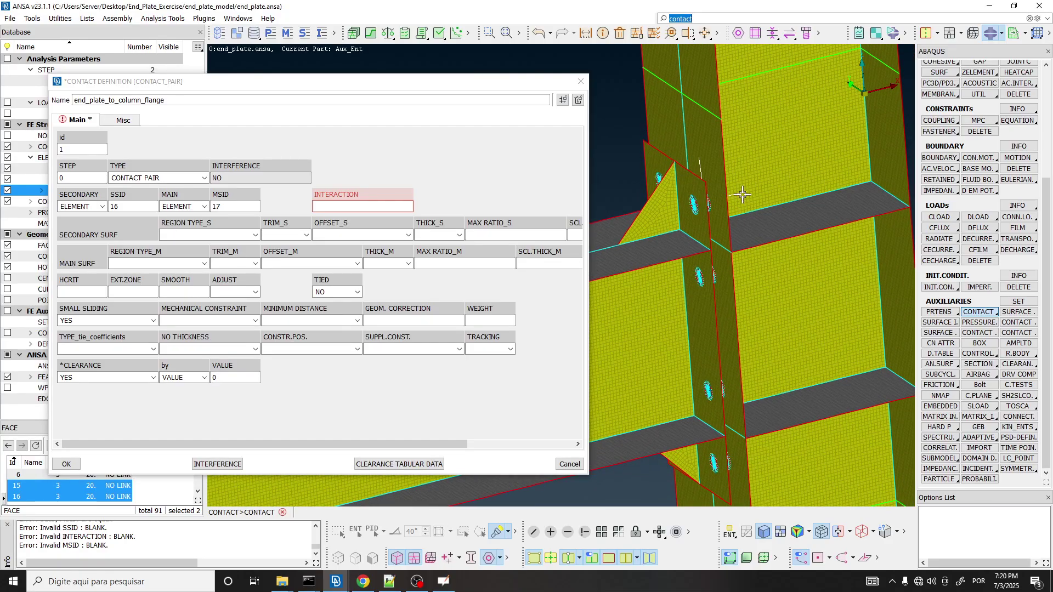
click(151, 379)
click(113, 388)
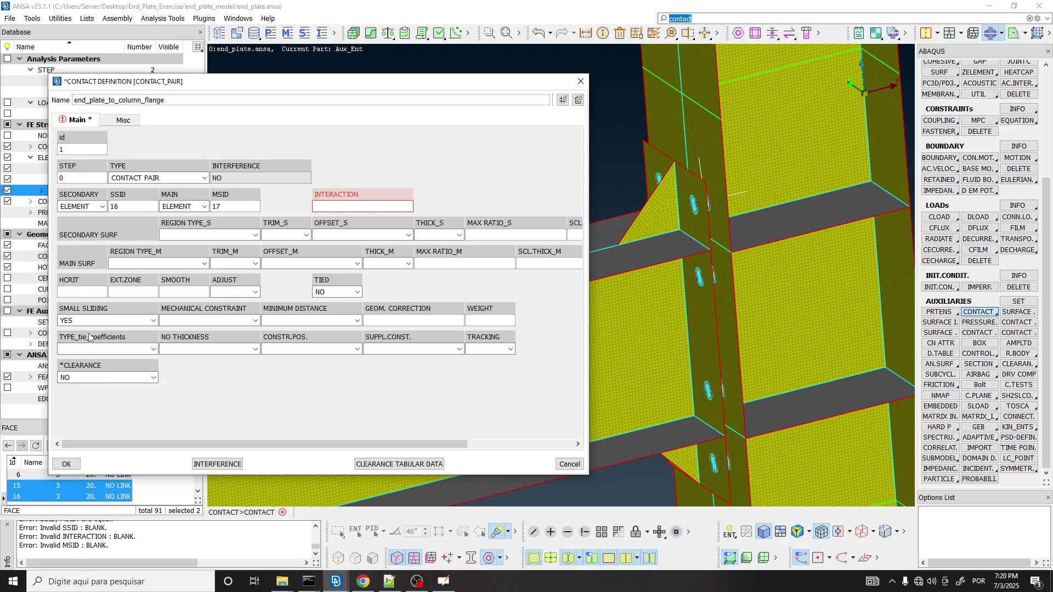
Set the contact pair's formulation type to SURFACE TO SURFACE.
click(154, 349)
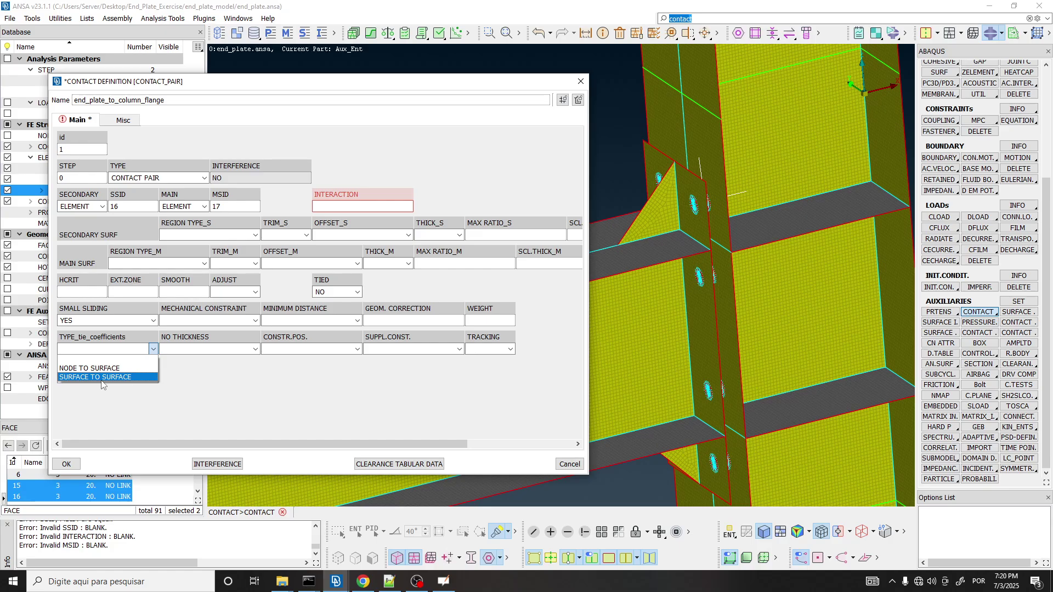
click(95, 377)
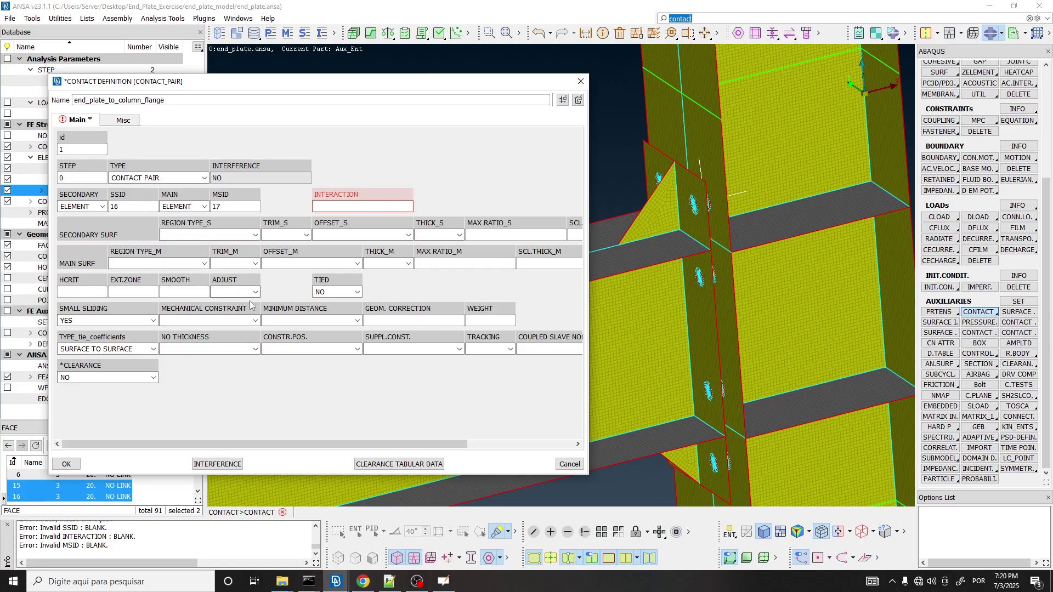
mouse_move(229, 294)
Create a new surface interaction for the contact pair's interaction reference and name it surf_interaction_end_plate_column_flange.
click(345, 204)
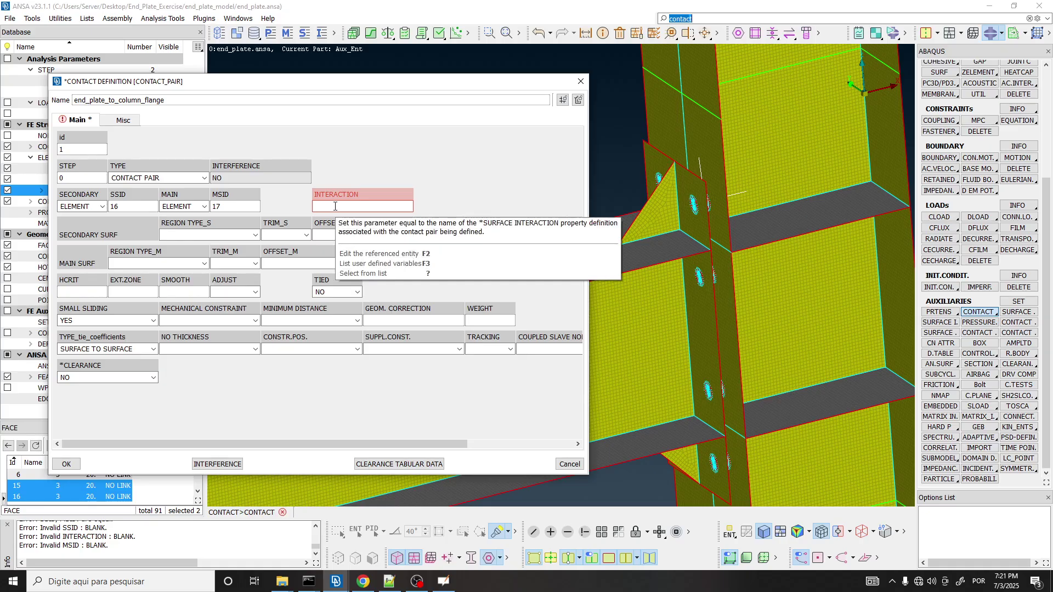
text(:)
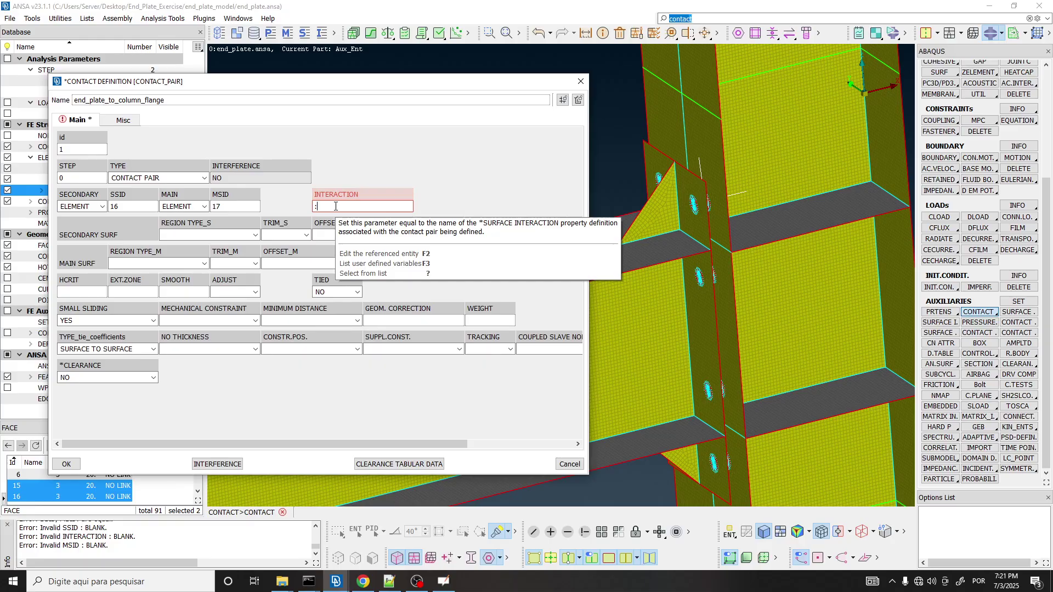
key(question)
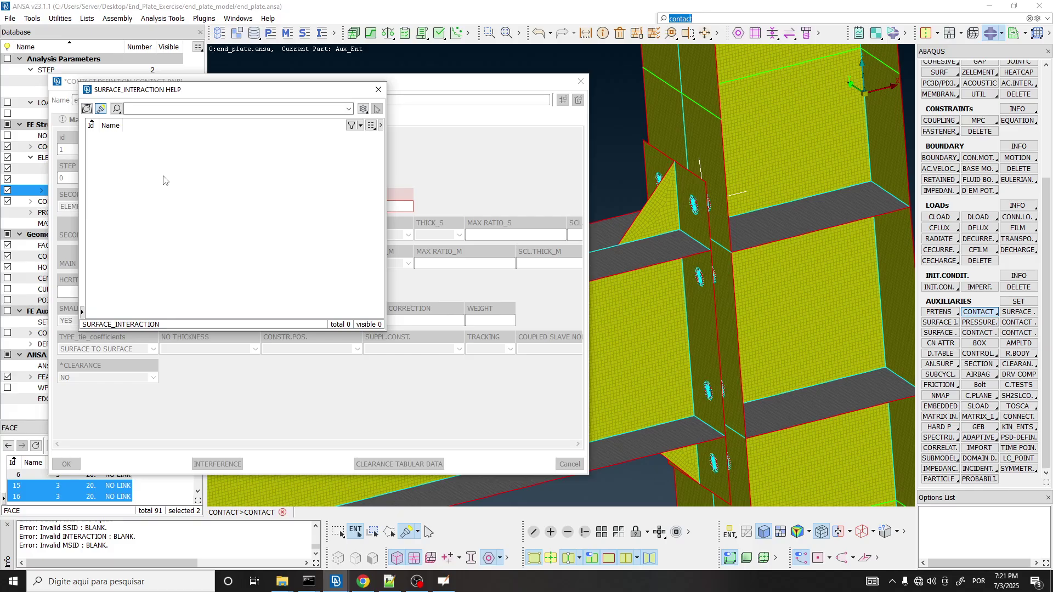
right_click(148, 143)
click(161, 151)
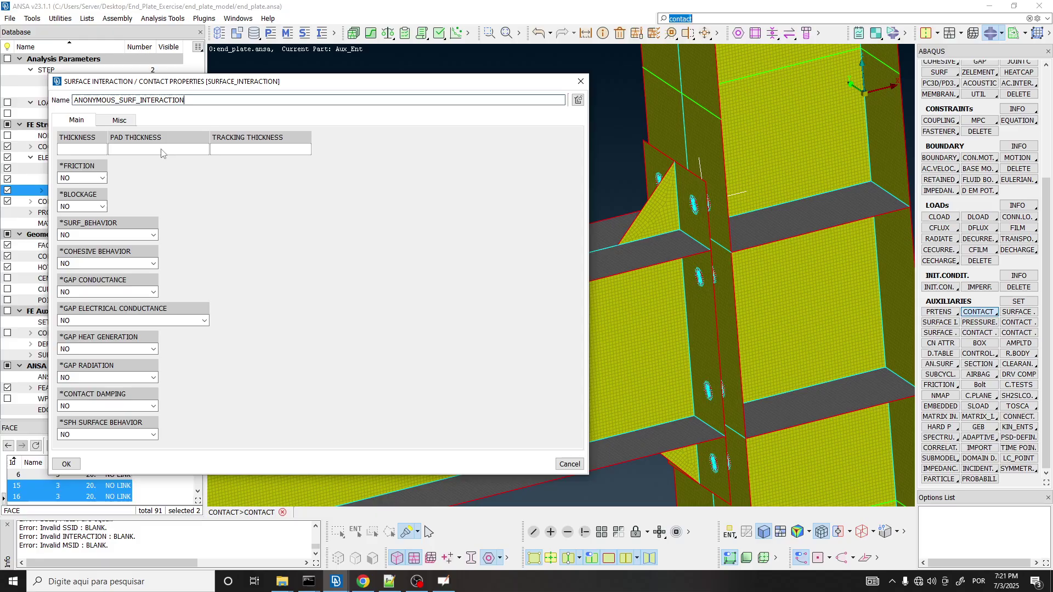
double_click(204, 98)
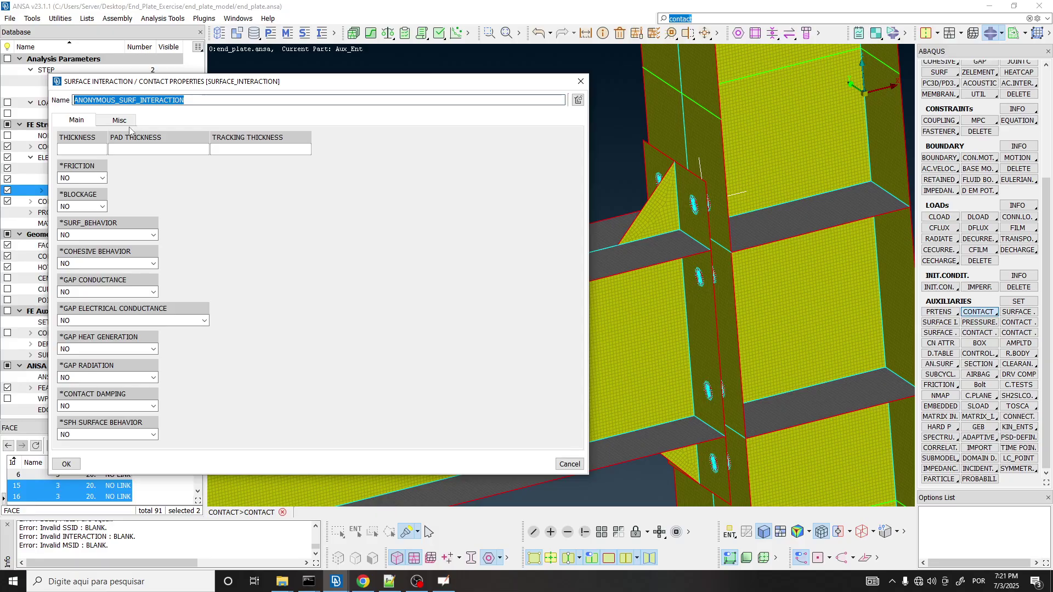
text(s)
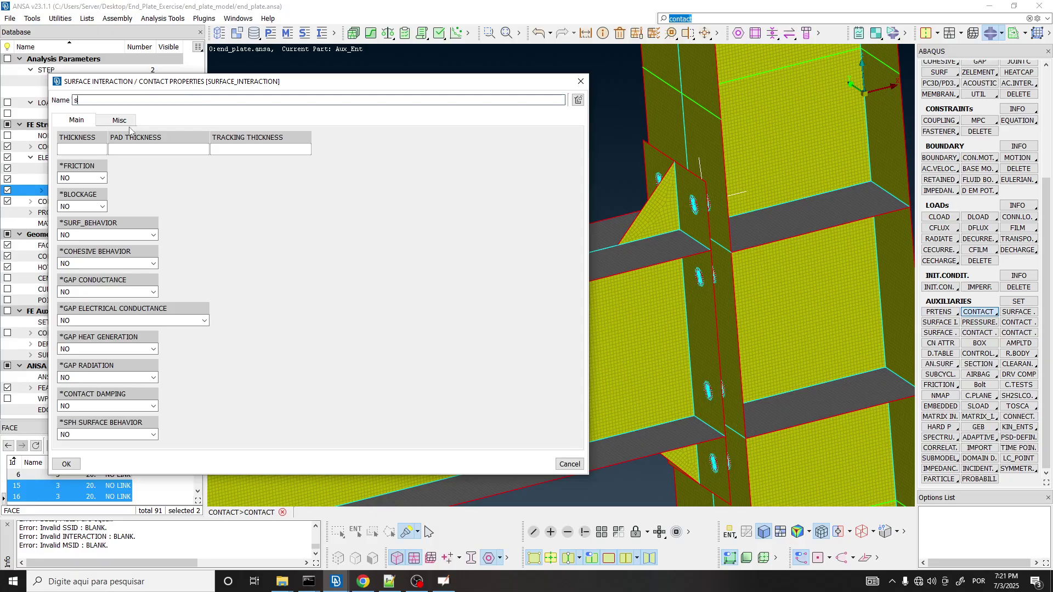
text(urf_int)
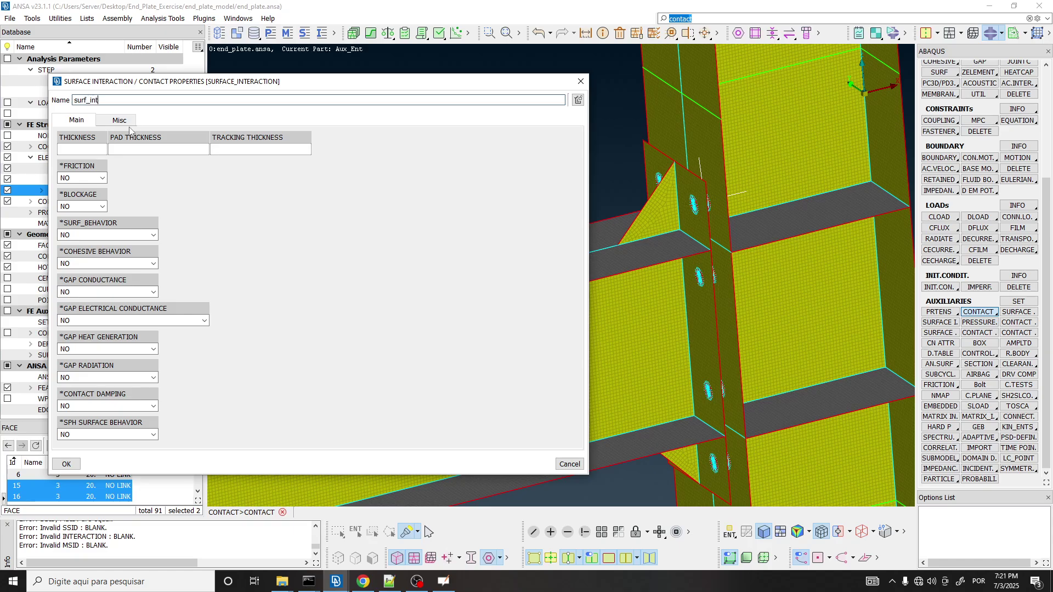
text(eraction_end_plate_column_flange)
drag(209, 84, 227, 66)
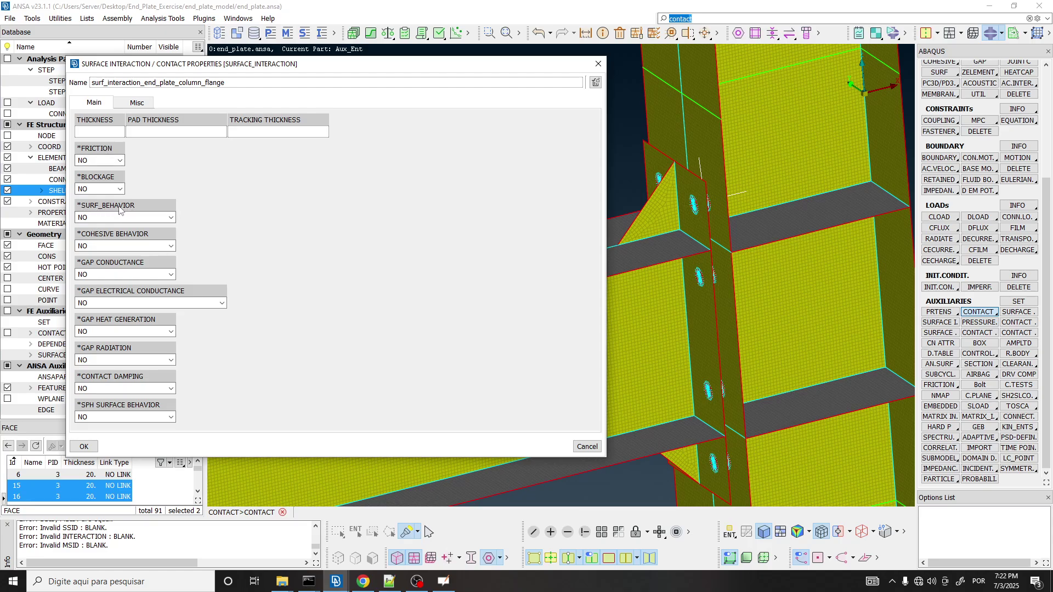
Set surface behavior to YES for the new interaction and check the available separation and method options, leaving both blank.
click(171, 219)
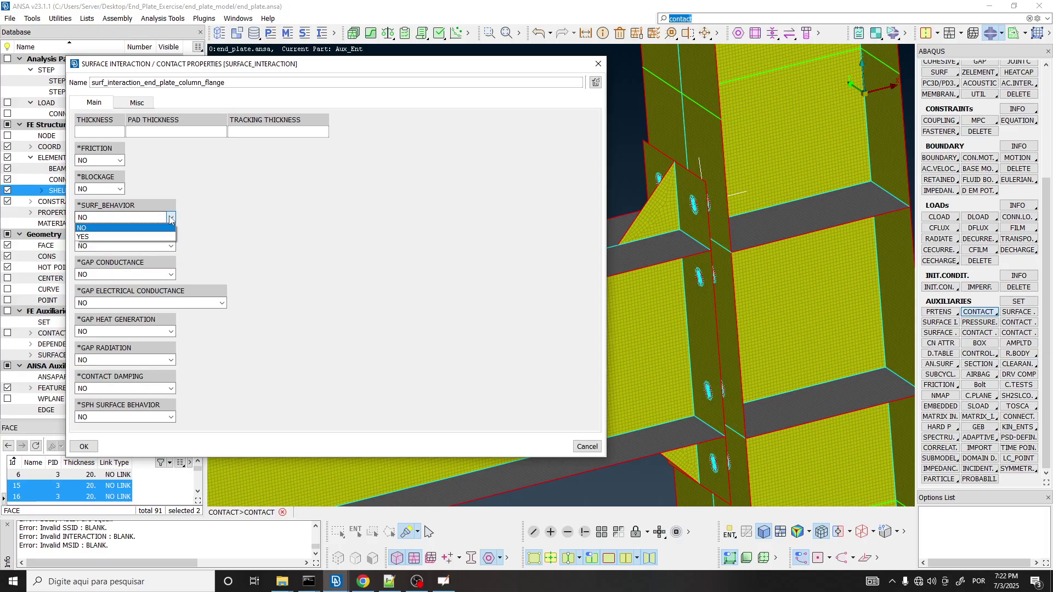
click(97, 238)
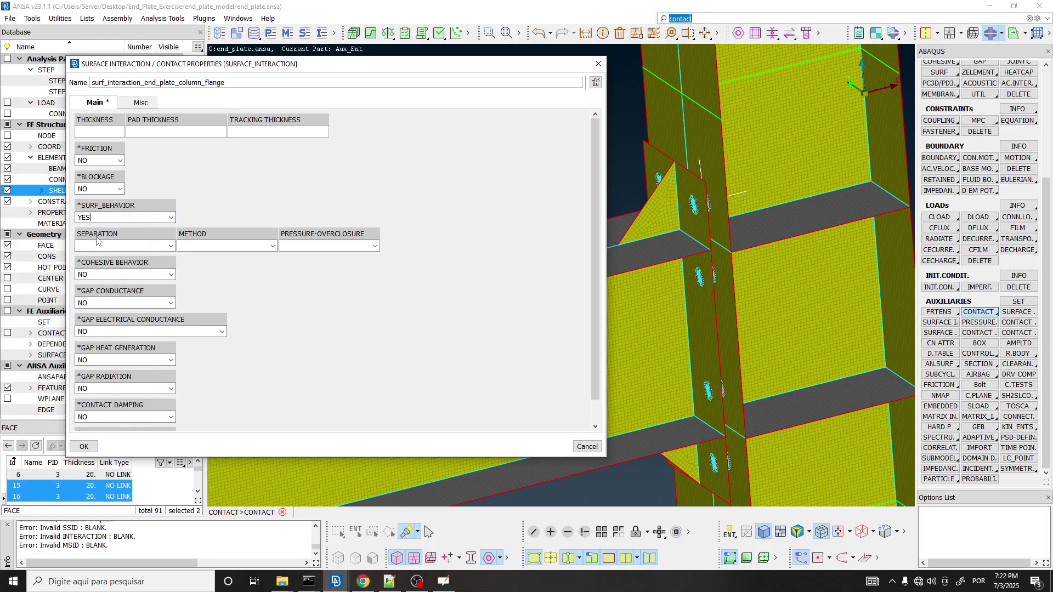
click(170, 246)
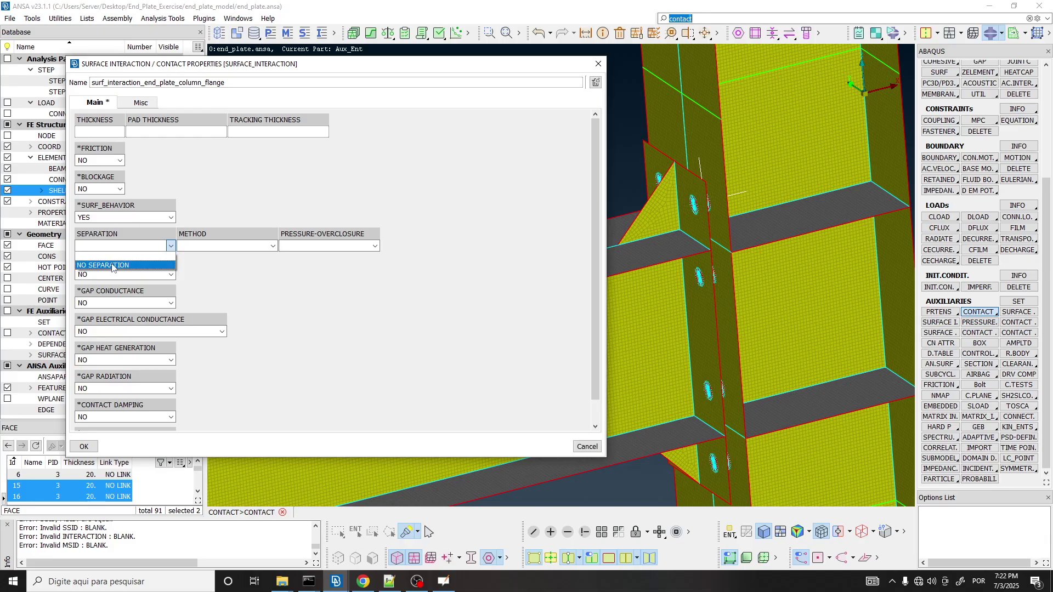
click(549, 260)
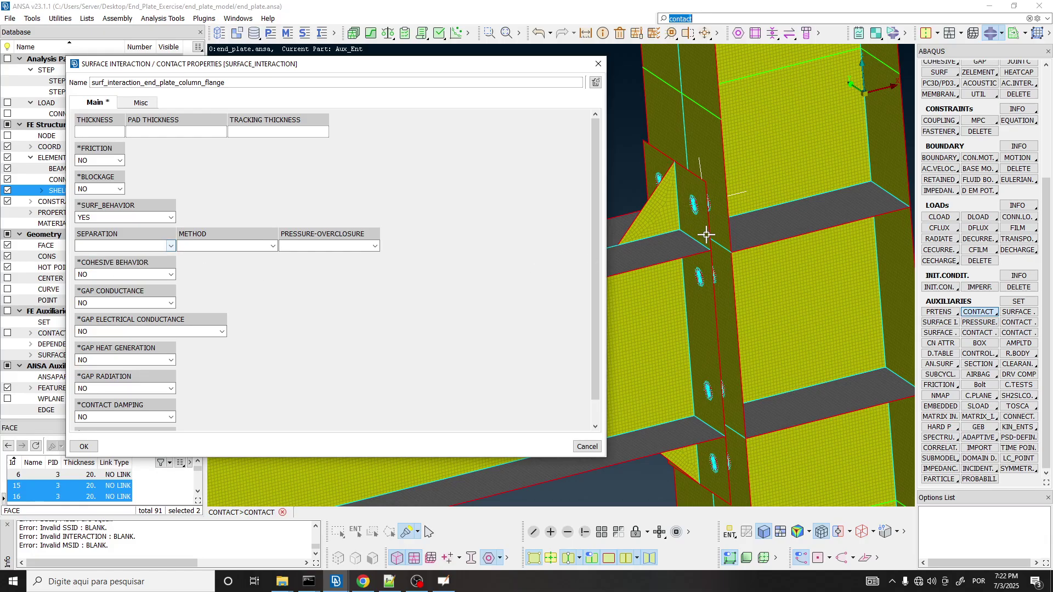
scroll(707, 234, up, 3)
scroll(699, 162, down, 5)
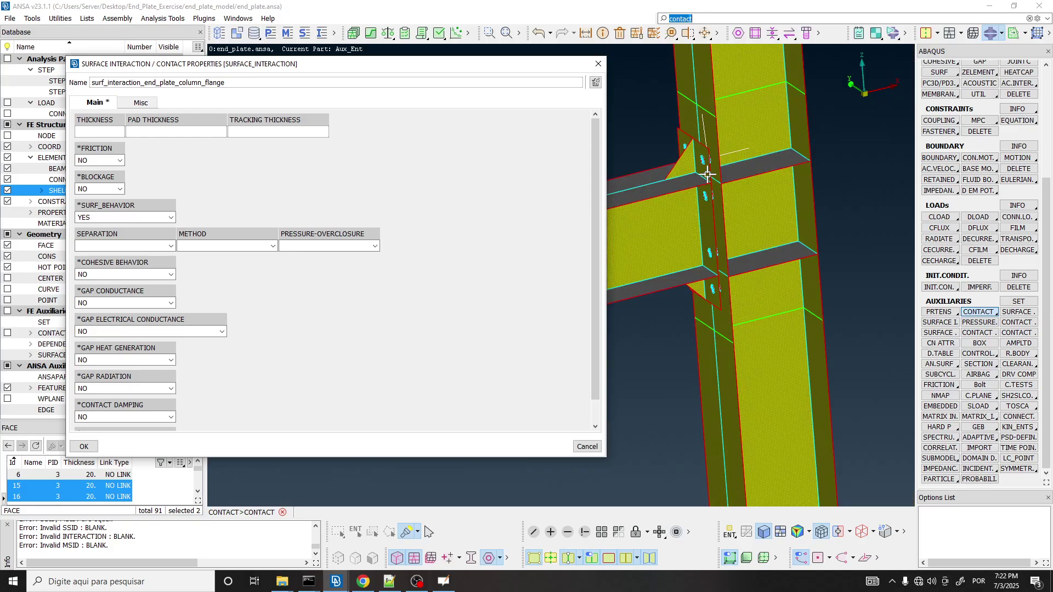
click(225, 246)
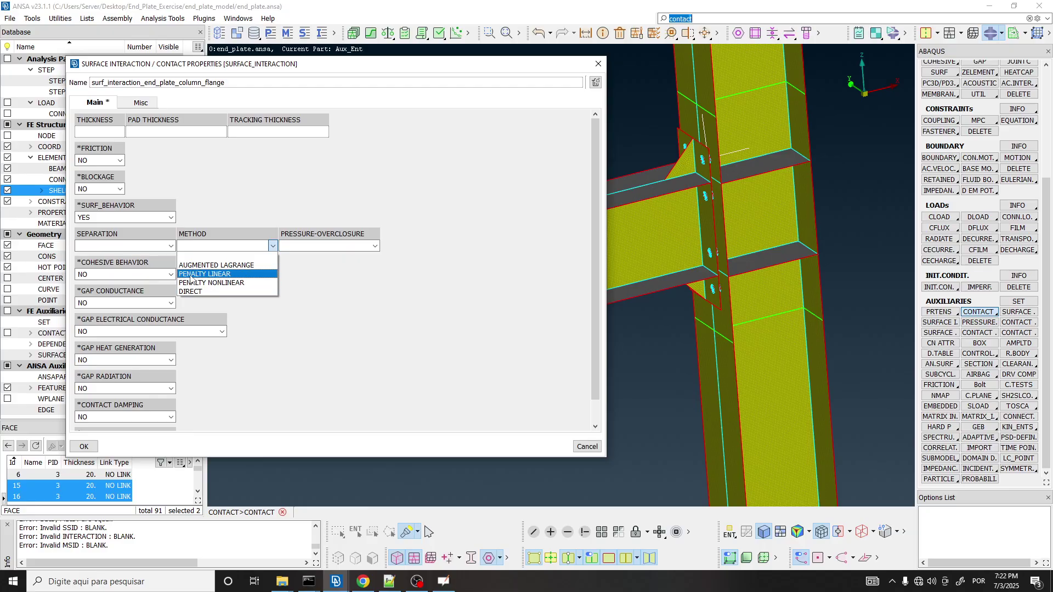
click(312, 281)
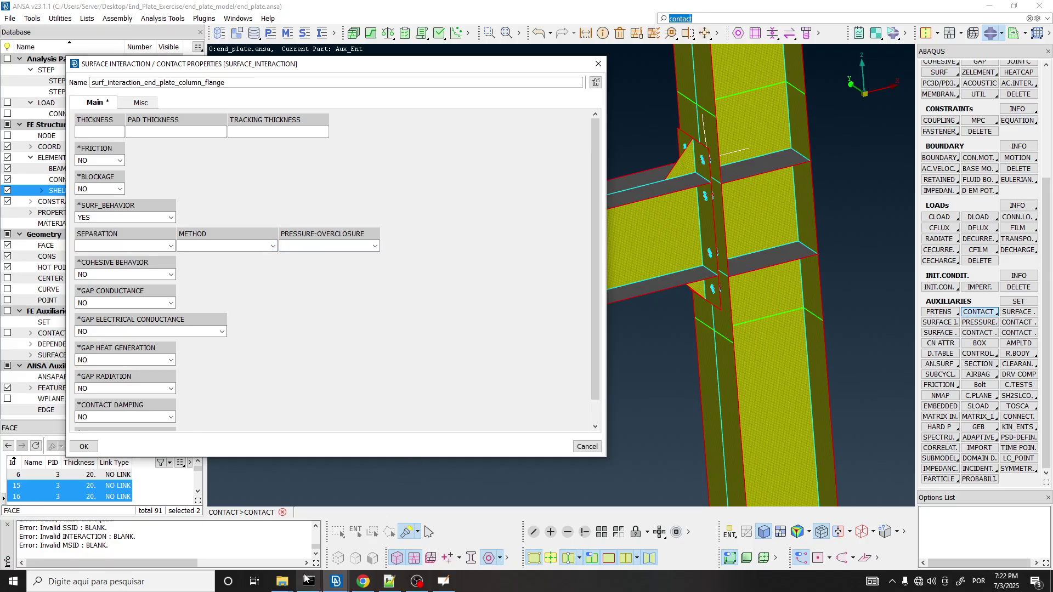
Open the Module 2 - Solution of Simple NonLinear Problems presentation in PowerPoint and review its closing slides on contact constraints.
click(284, 584)
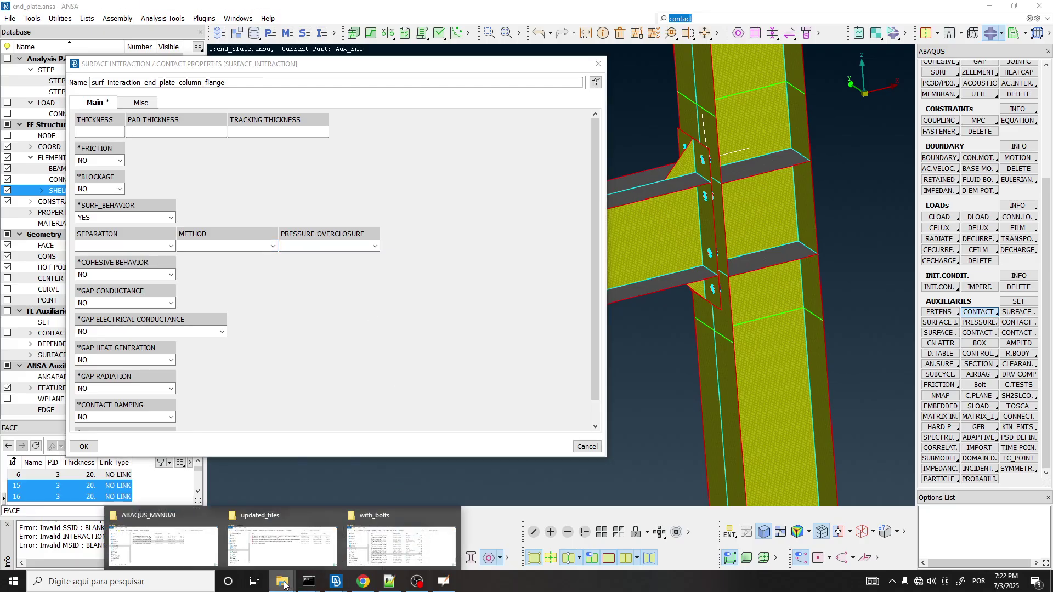
click(288, 548)
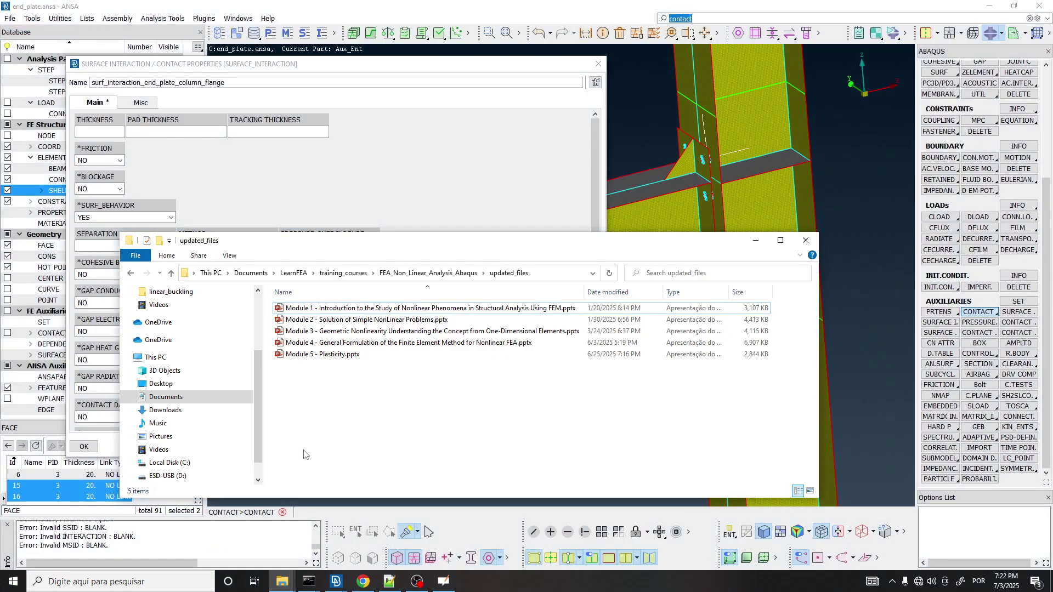
double_click(375, 322)
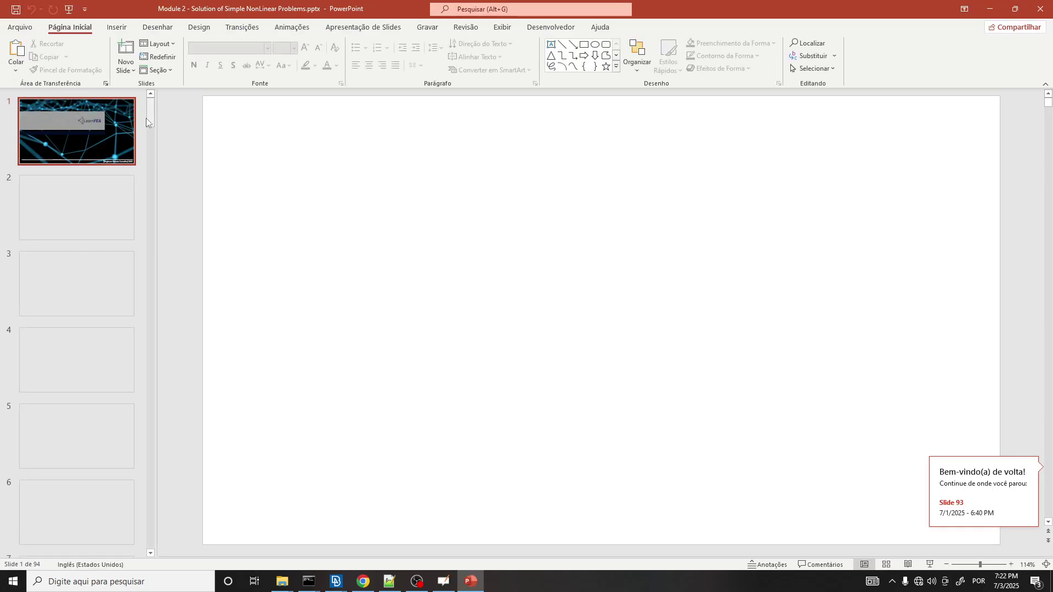
drag(146, 117, 151, 528)
click(91, 424)
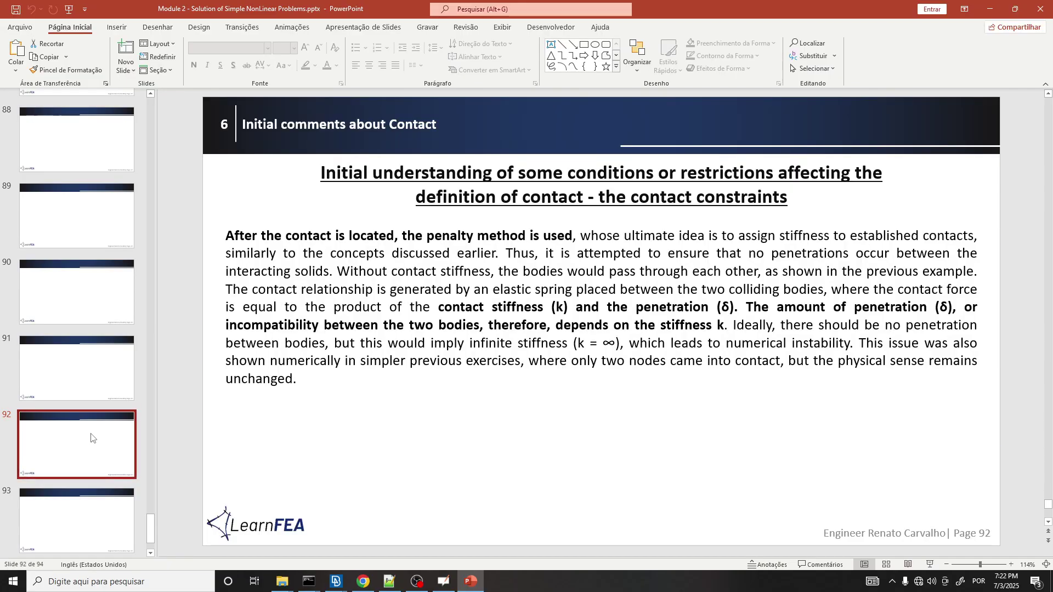
click(98, 358)
click(83, 265)
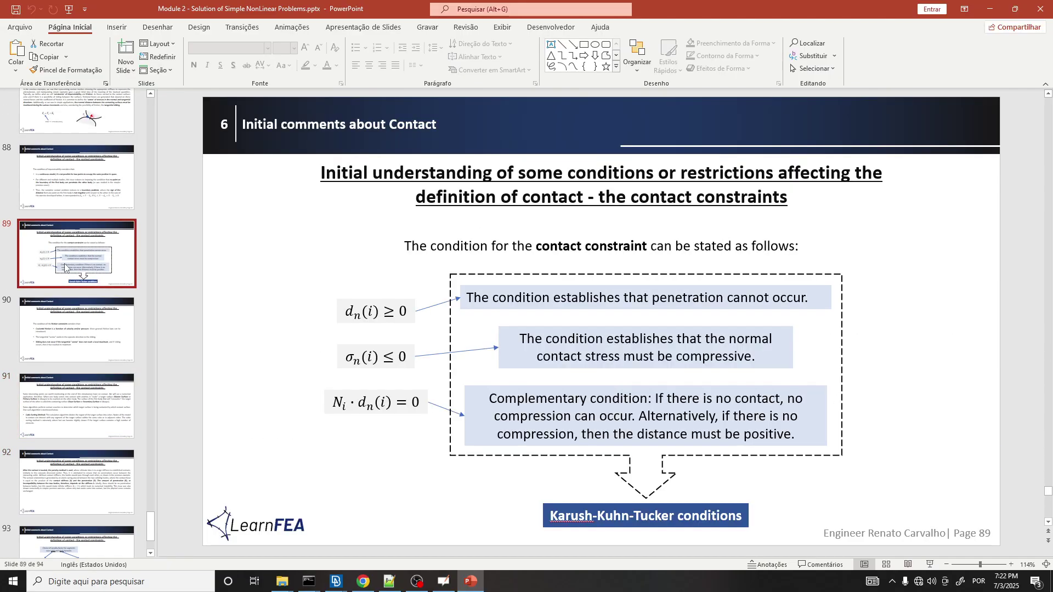
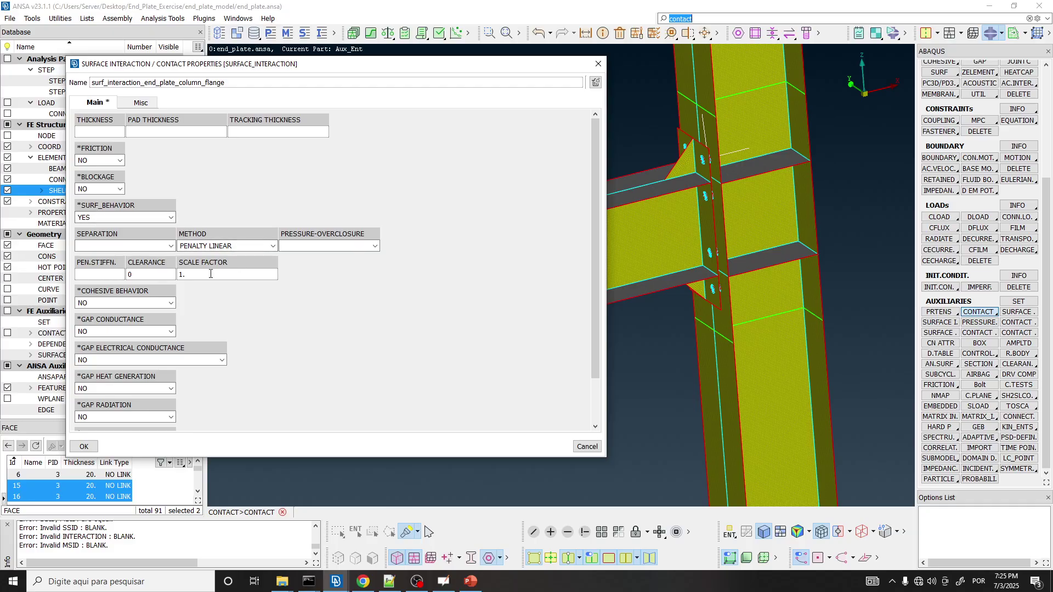
Set the surface interaction's pressure-overclosure to HARD.
click(337, 245)
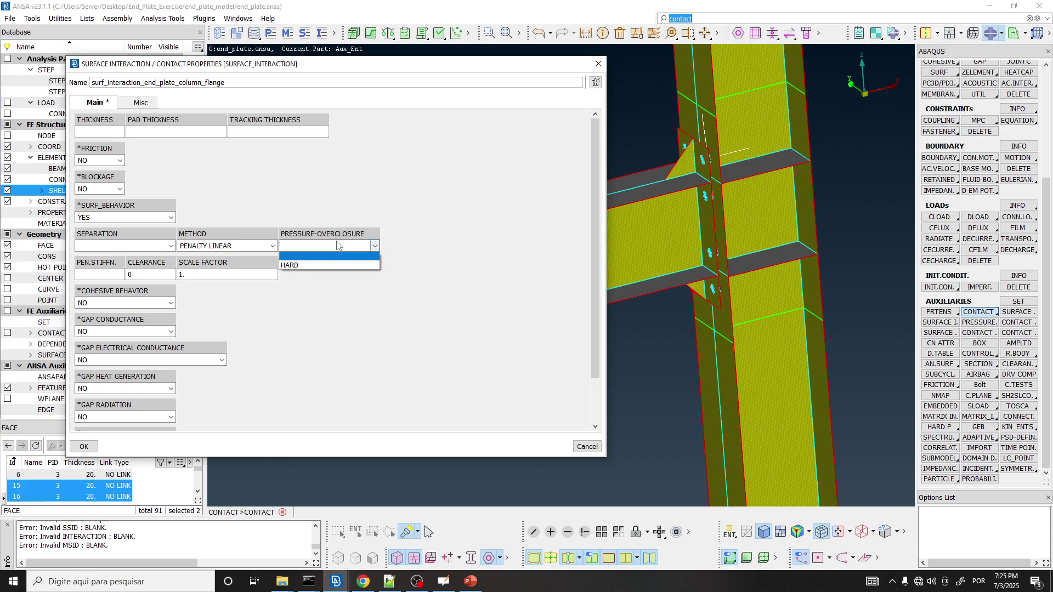
click(309, 266)
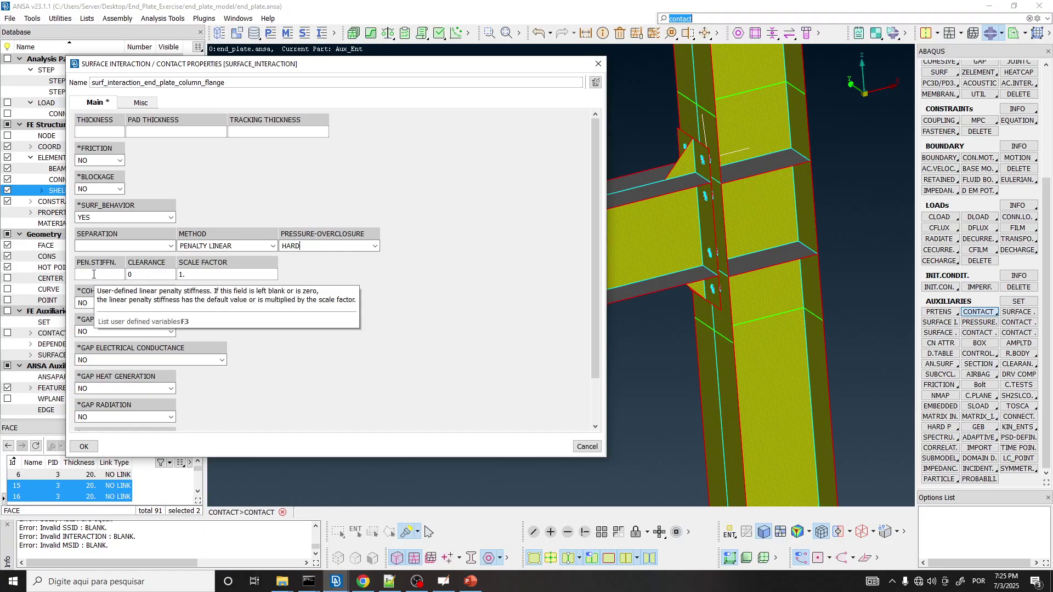
Switch to the PowerPoint presentation and examine the contact stiffness formulas and the slides on contact between two deformable bodies.
key(alt+Tab)
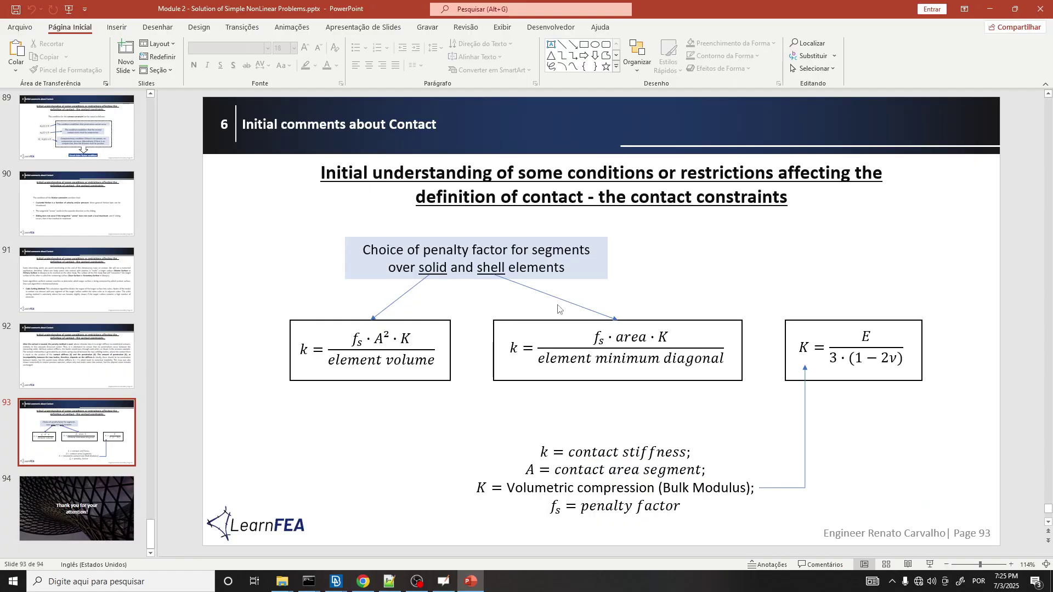
click(306, 351)
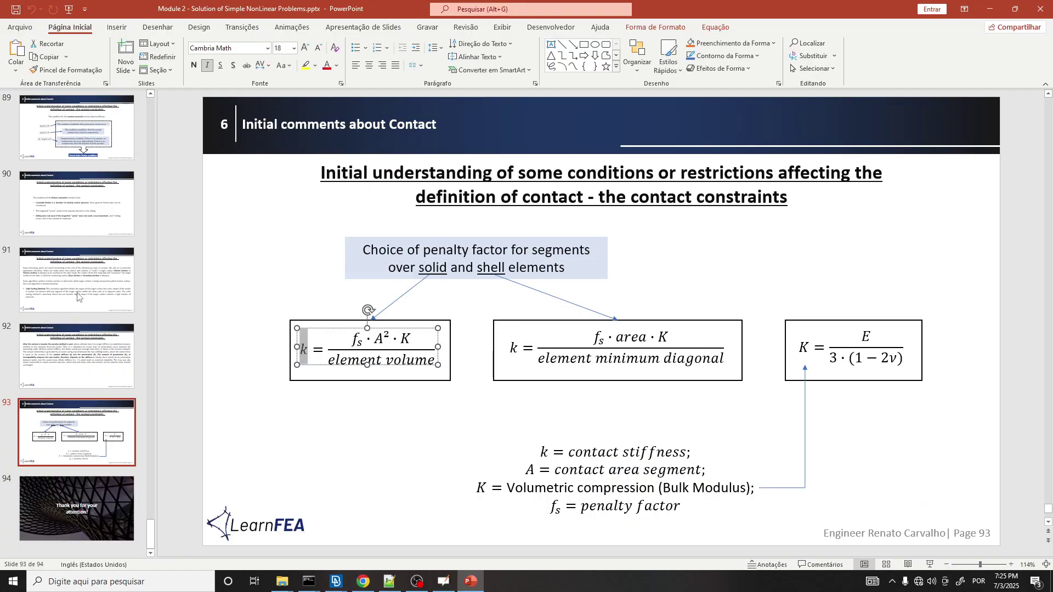
scroll(40, 192, up, 2)
scroll(41, 191, up, 8)
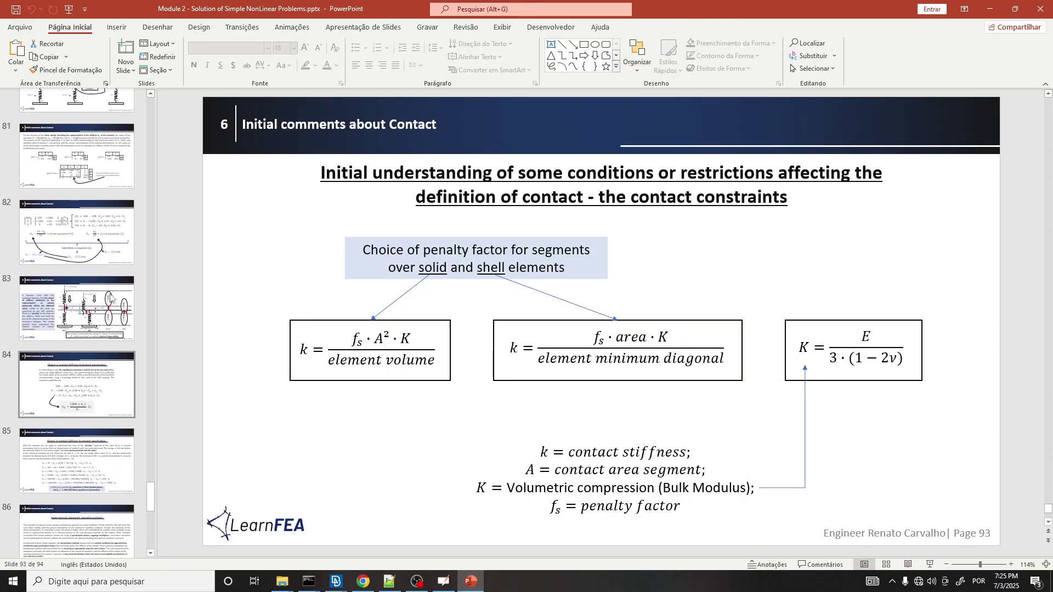
scroll(75, 316, up, 3)
click(86, 210)
scroll(100, 263, up, 5)
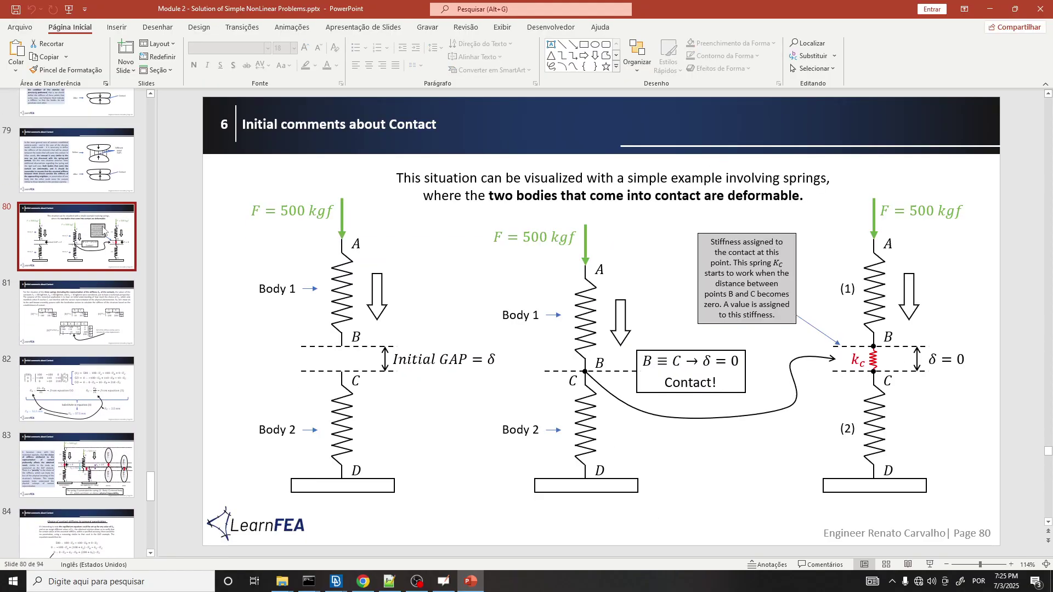
click(99, 271)
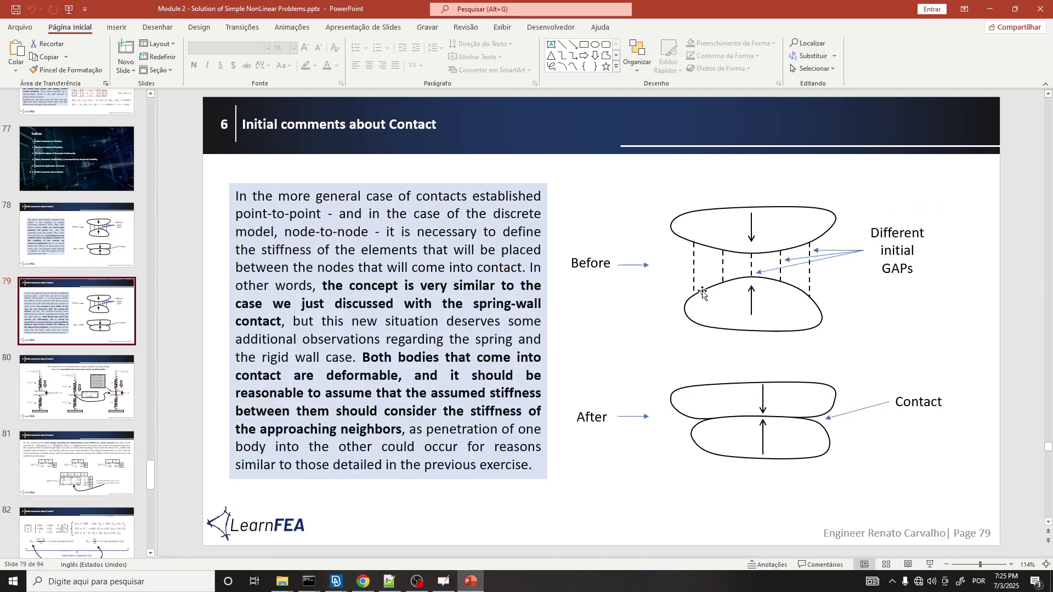
Switch back to ANSA and inspect the mesh where the end plate meets the column flange.
key(alt+Tab)
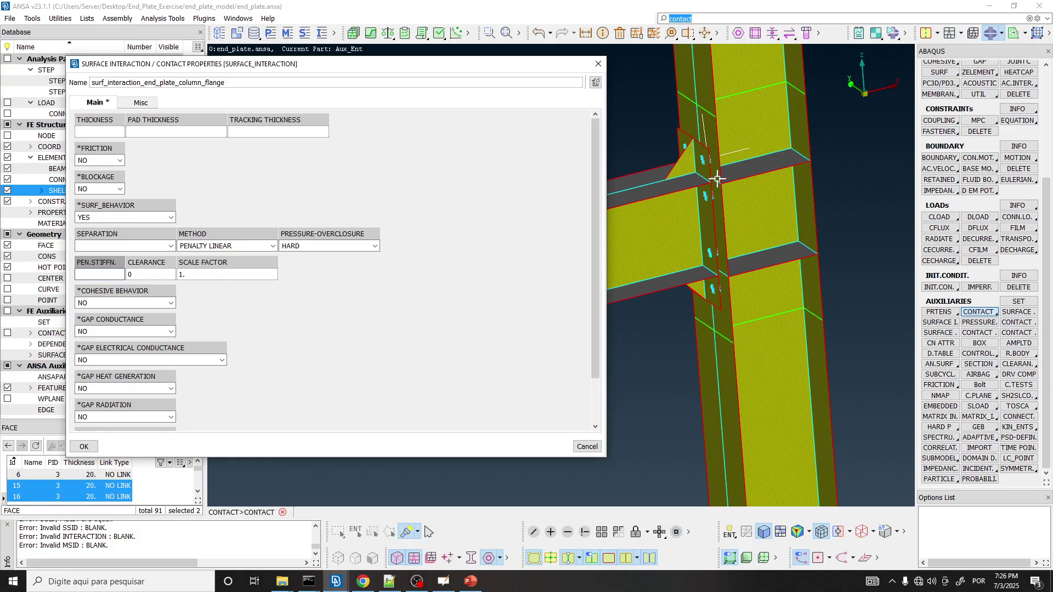
scroll(719, 178, up, 5)
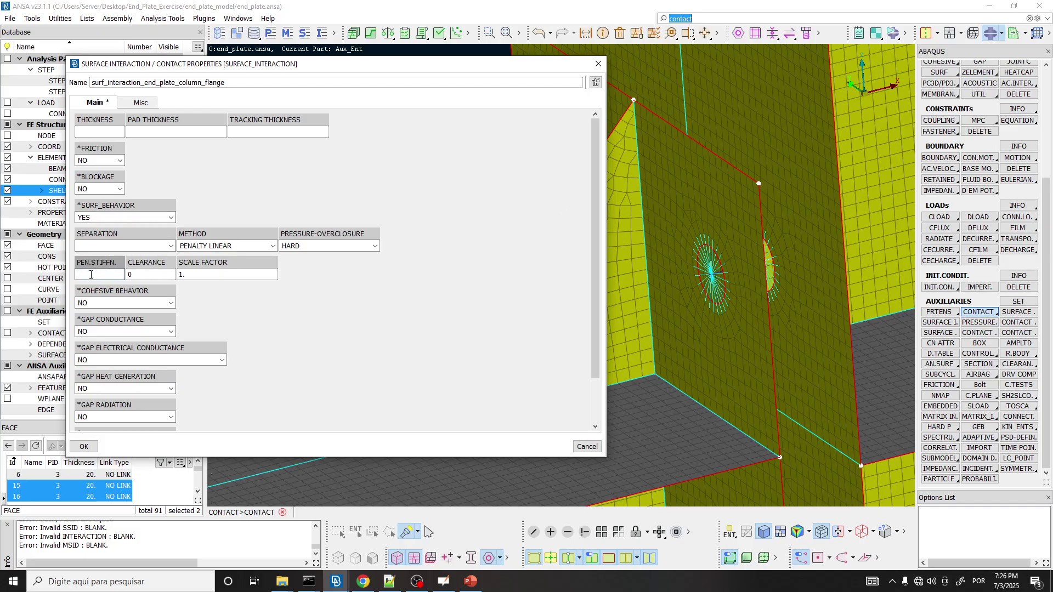
scroll(711, 190, down, 5)
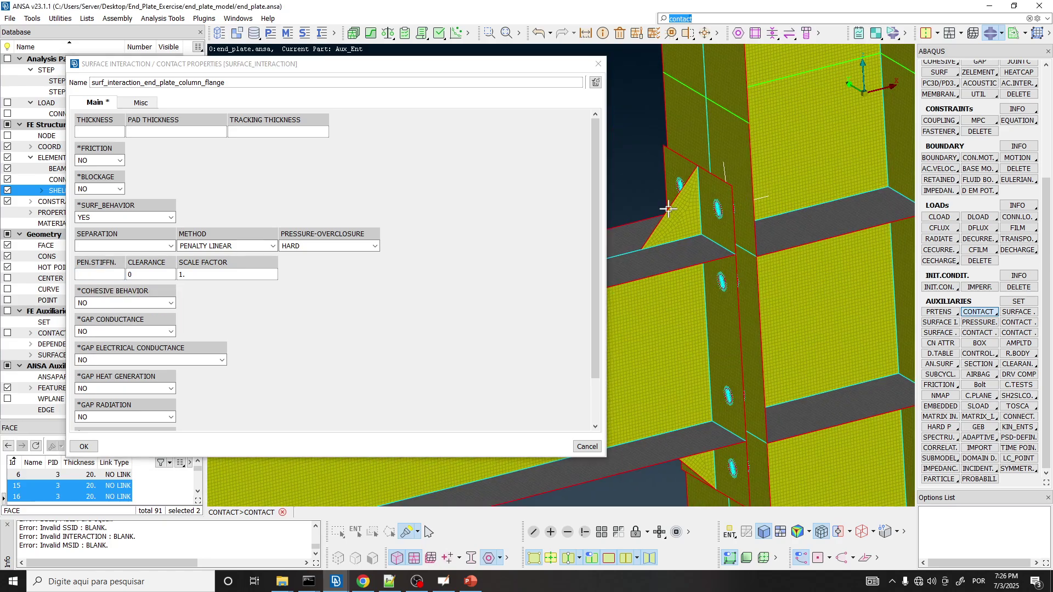
Compare the interaction's scale factor with the penalty factor in the contact stiffness formulas on slide 93 of the PowerPoint presentation.
double_click(181, 274)
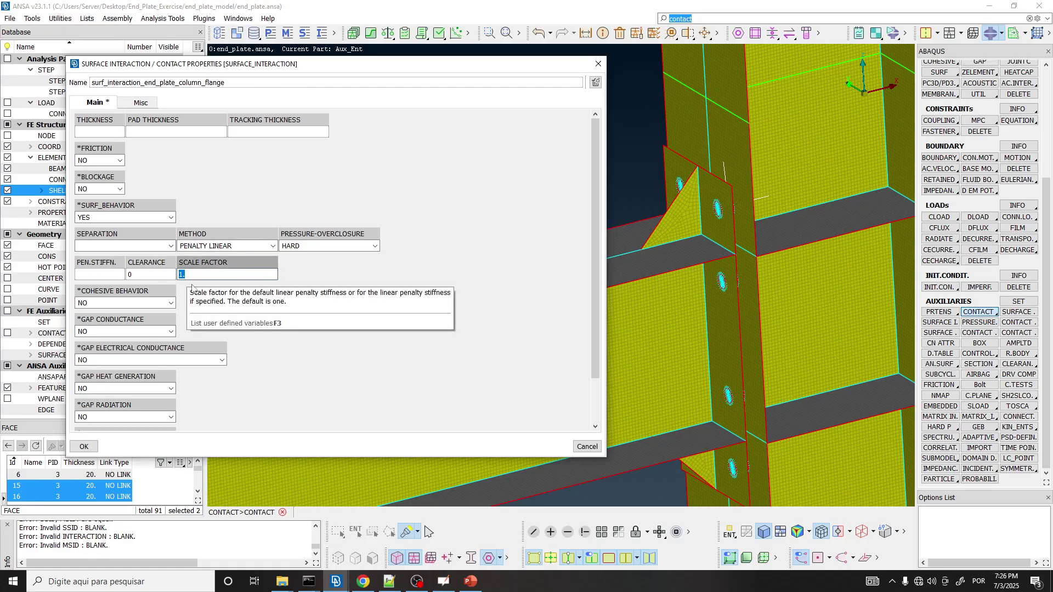
key(alt+Tab)
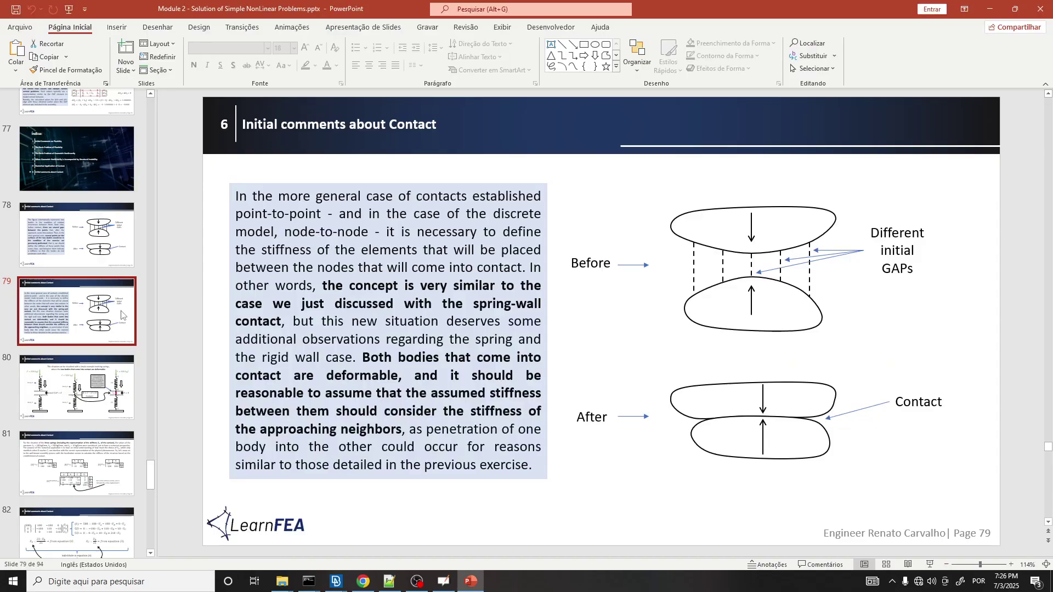
scroll(102, 406, down, 10)
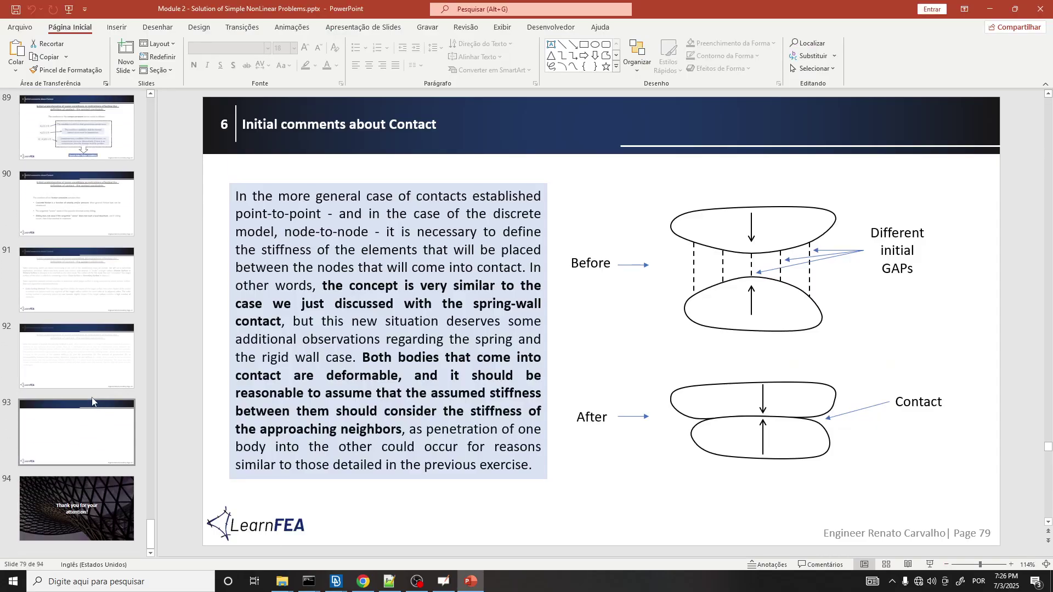
click(95, 376)
click(87, 430)
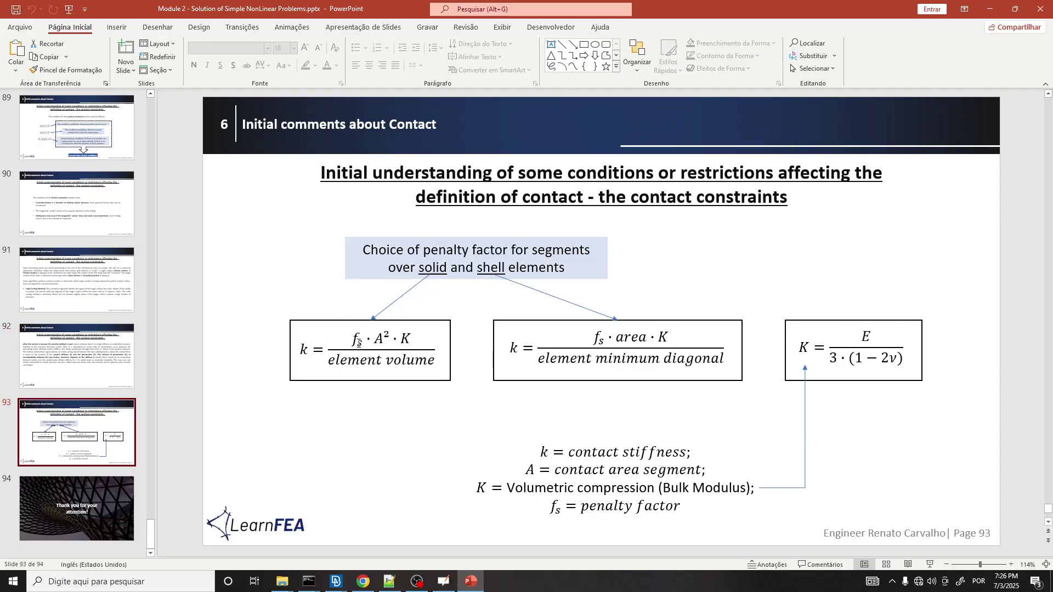
drag(310, 351, 301, 350)
click(351, 353)
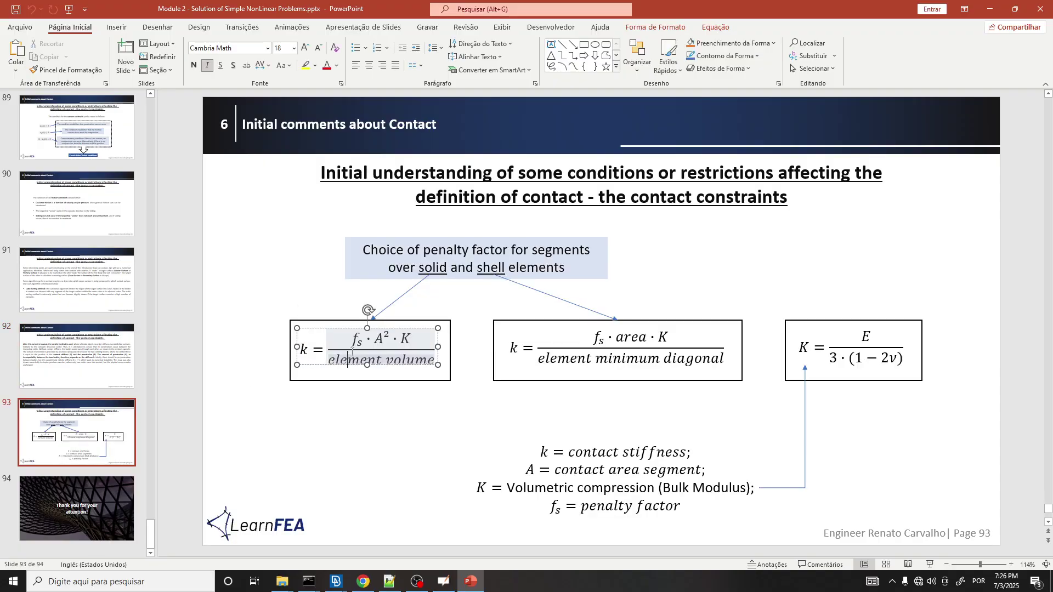
double_click(356, 341)
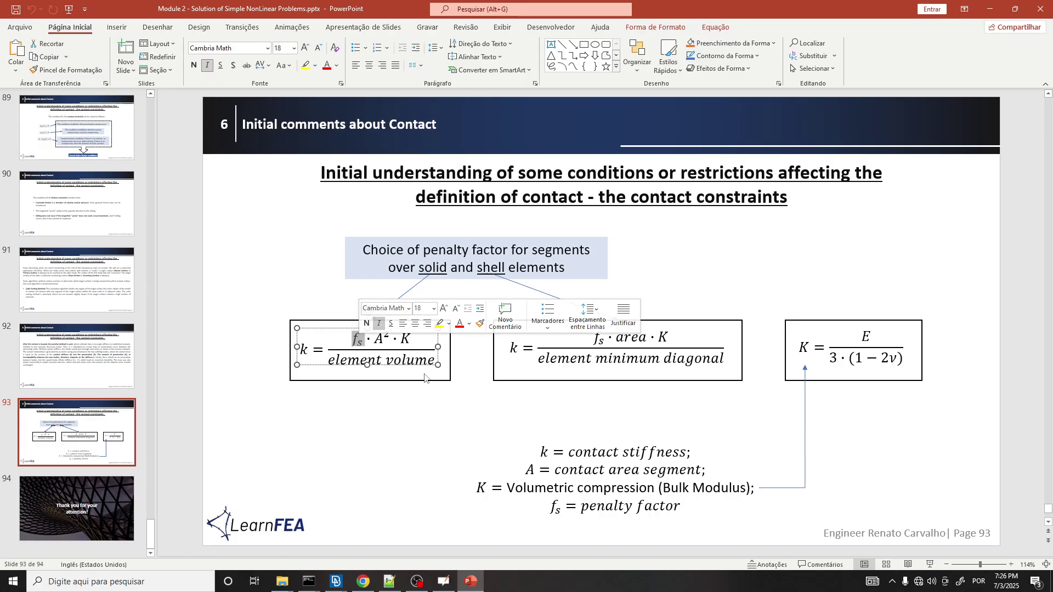
drag(581, 507, 701, 501)
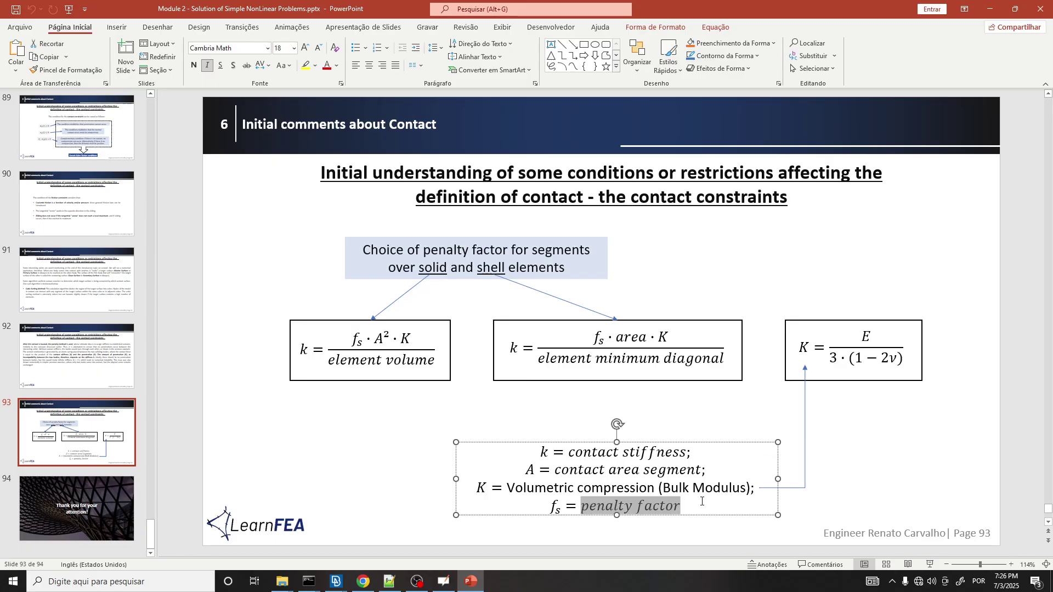
key(alt+Tab)
key(alt+Tab)
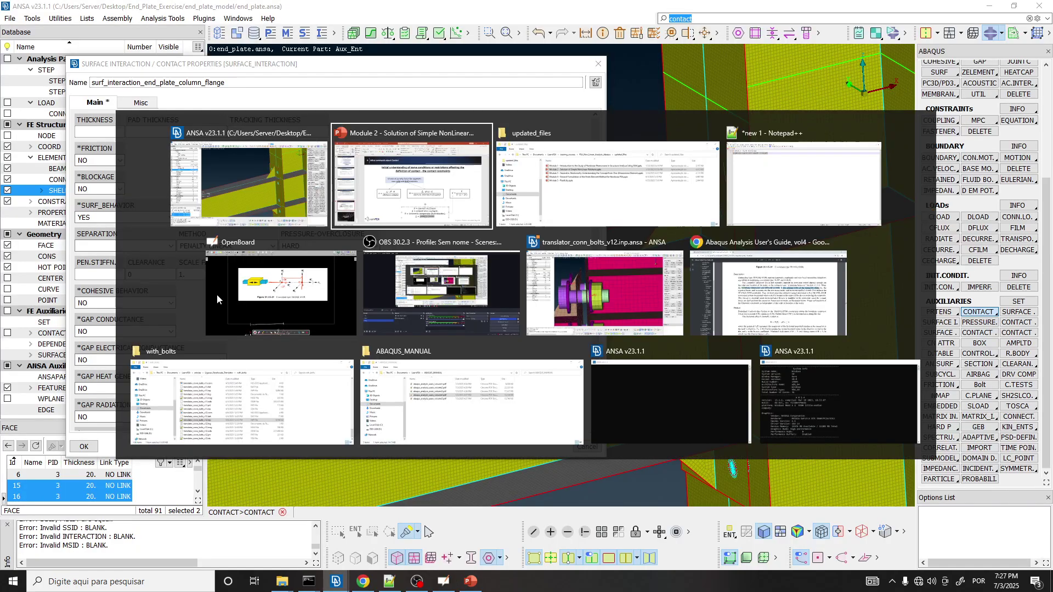
drag(363, 339, 357, 339)
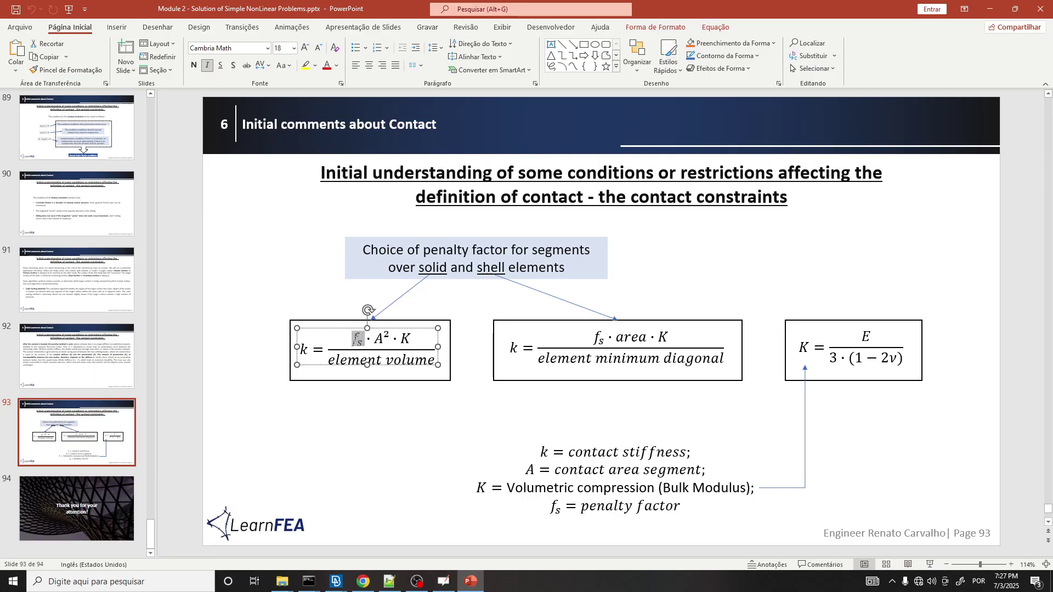
Set the penalty scale factor to 2 in ANSA and check its role in the contact stiffness formula on the PowerPoint slide.
key(alt+Tab)
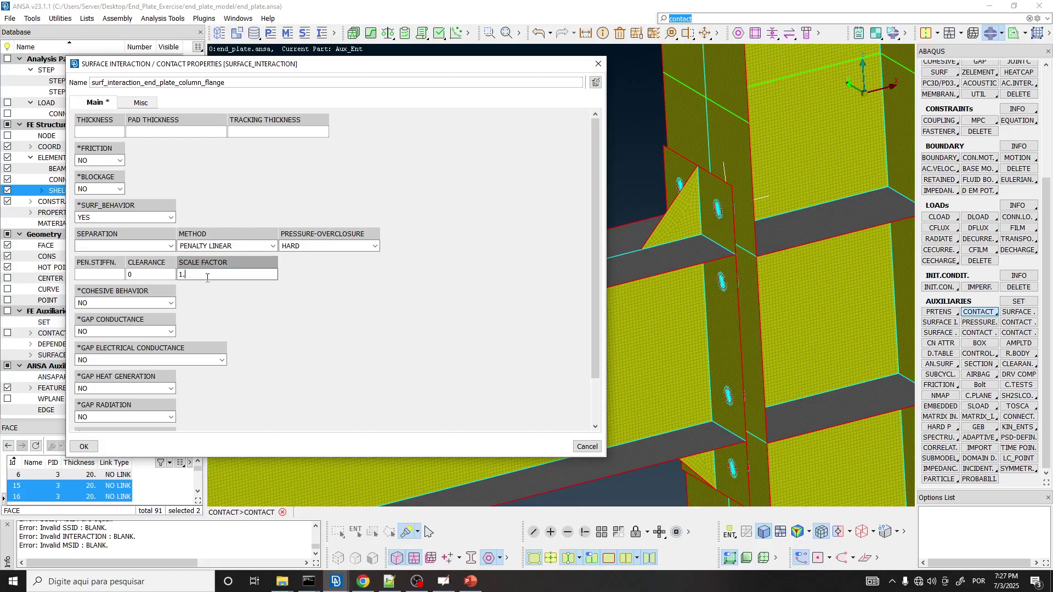
text(2)
key(alt+Tab)
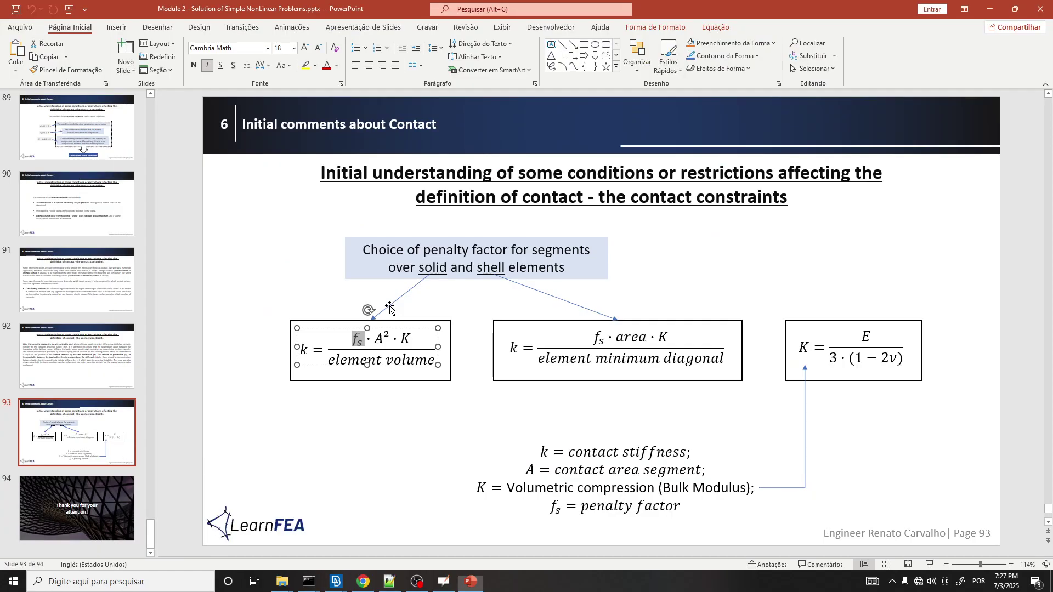
click(352, 338)
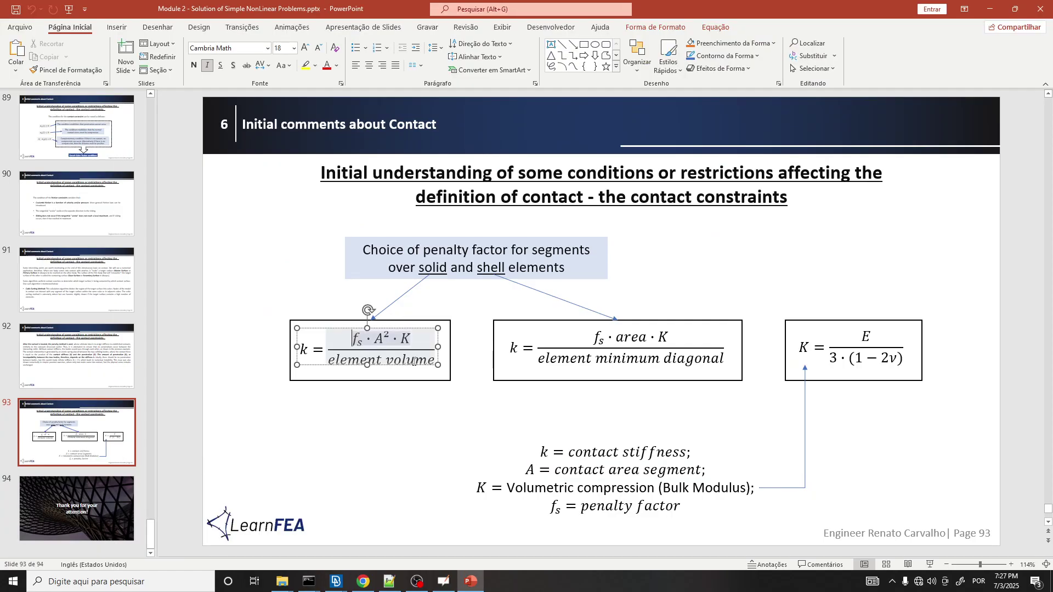
click(300, 355)
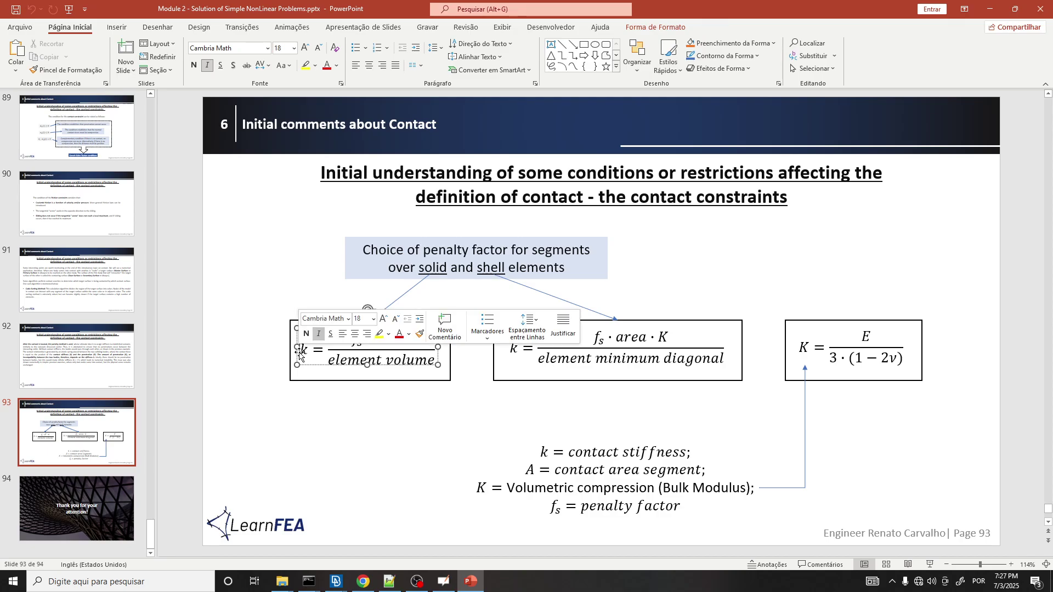
click(363, 351)
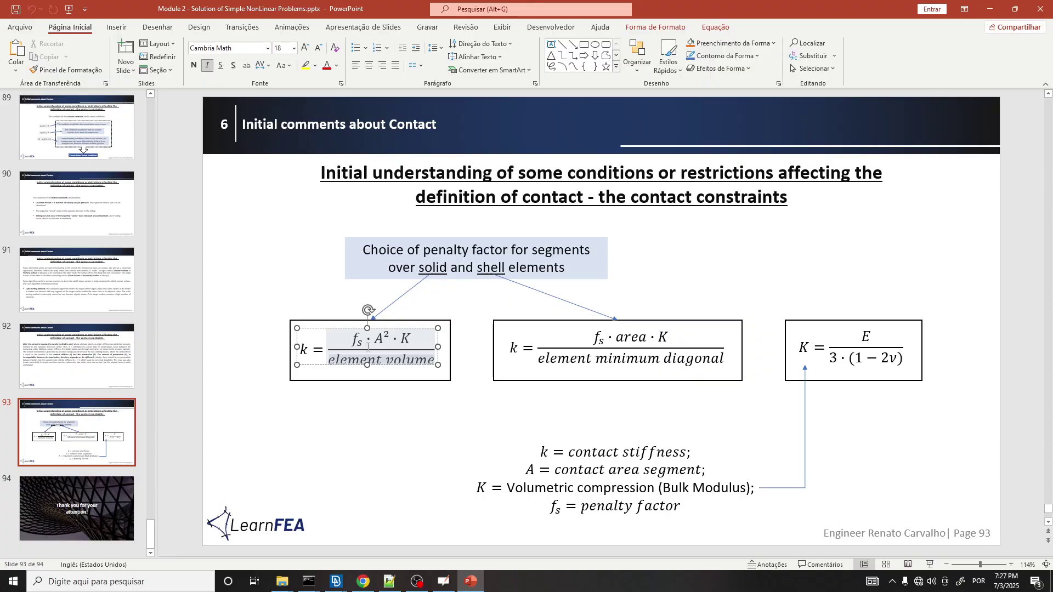
key(alt+Tab)
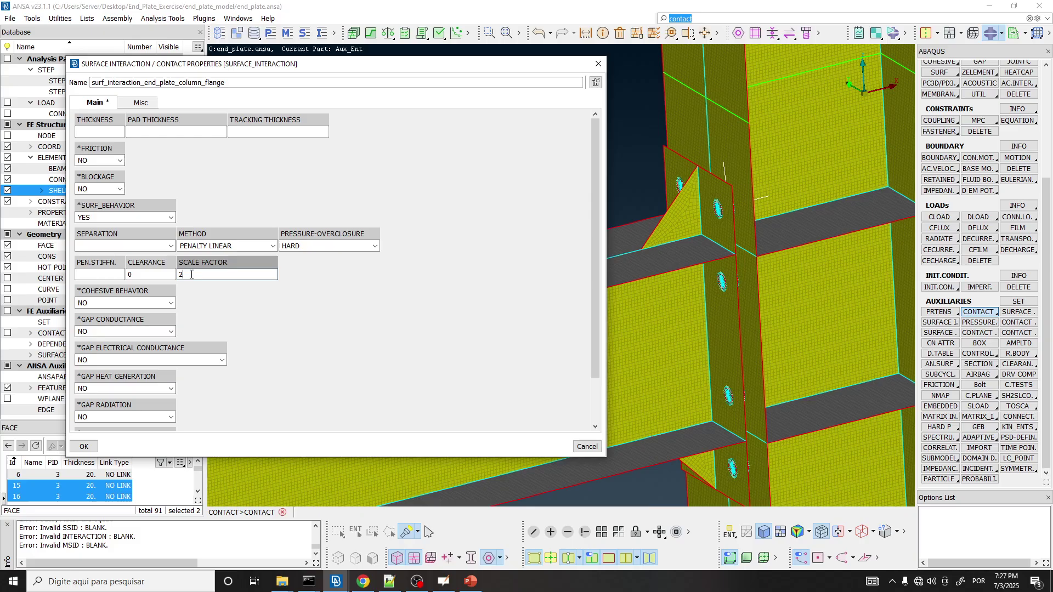
Clear the scale factor of the linear penalty method, leaving both it and the penalty stiffness blank.
click(98, 276)
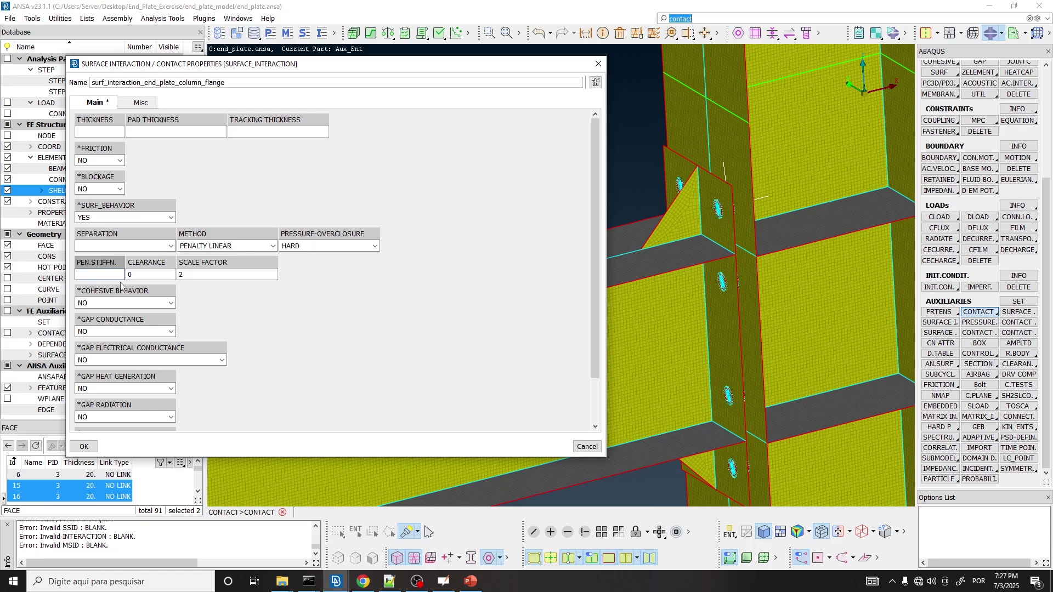
click(206, 278)
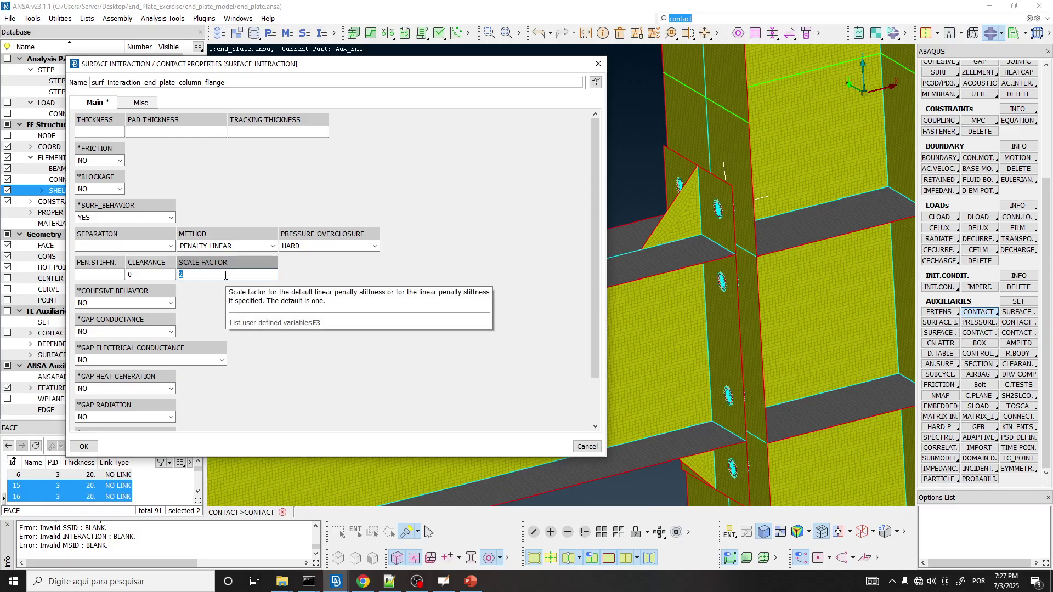
text(1.)
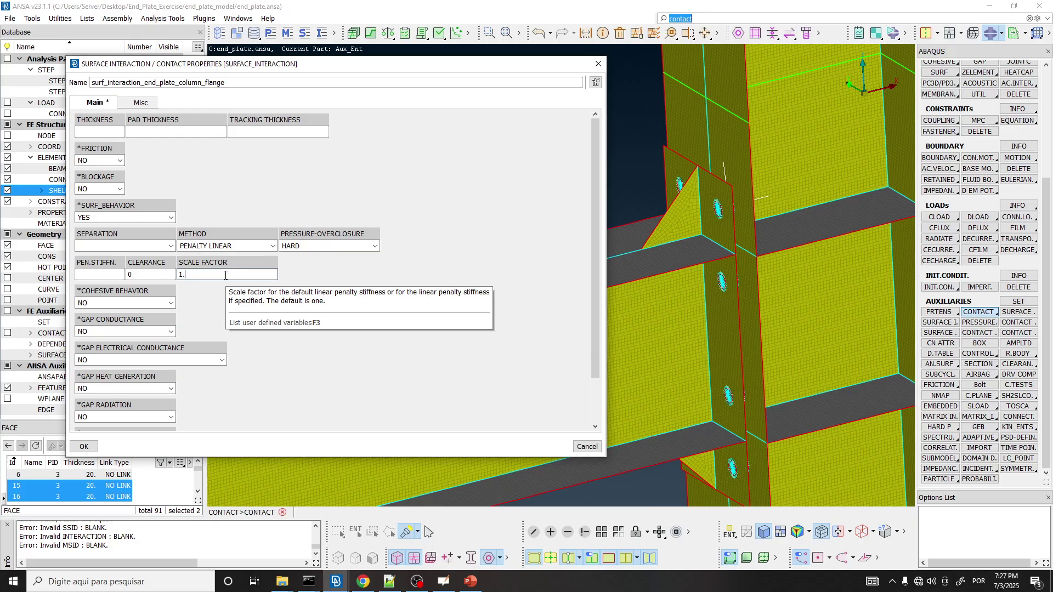
text(.2)
key(BackSpace)
key(BackSpace)
key(BackSpace)
key(BackSpace)
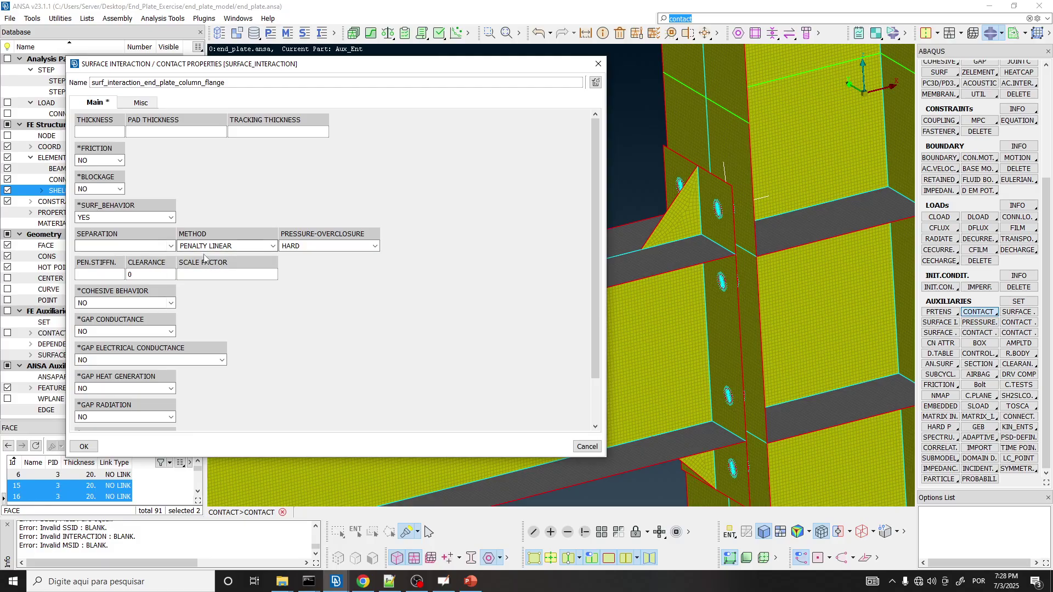
Set the surface behavior of the end plate to column flange interaction to NO.
click(172, 218)
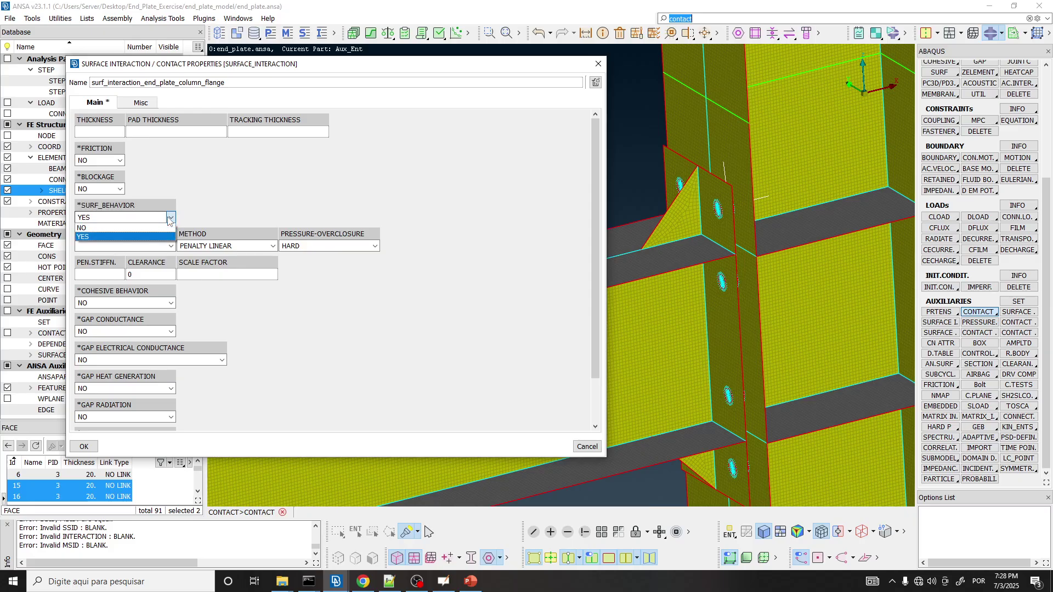
click(278, 331)
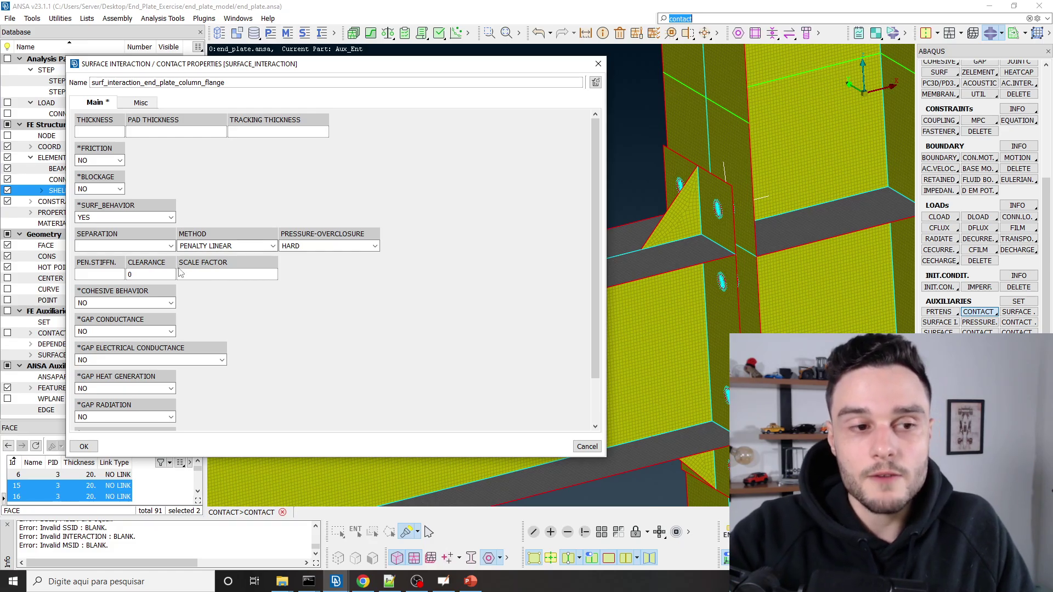
click(94, 274)
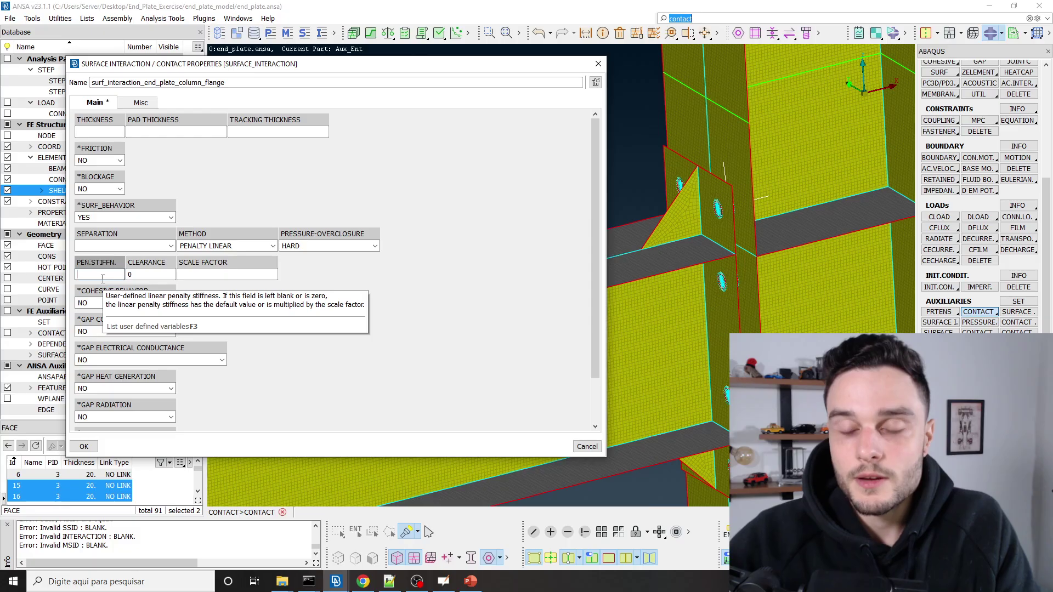
click(170, 218)
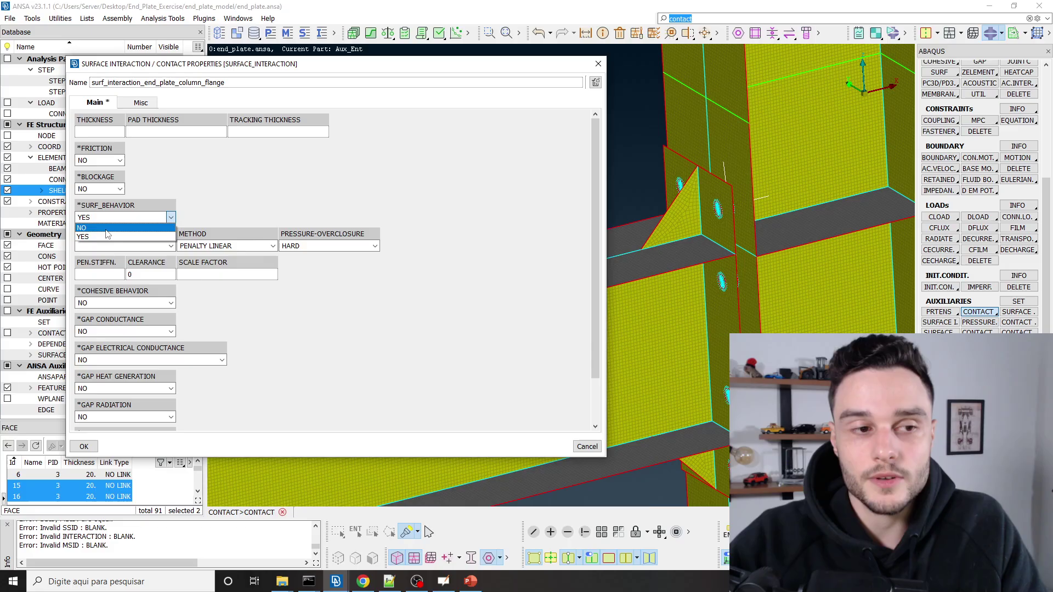
click(107, 229)
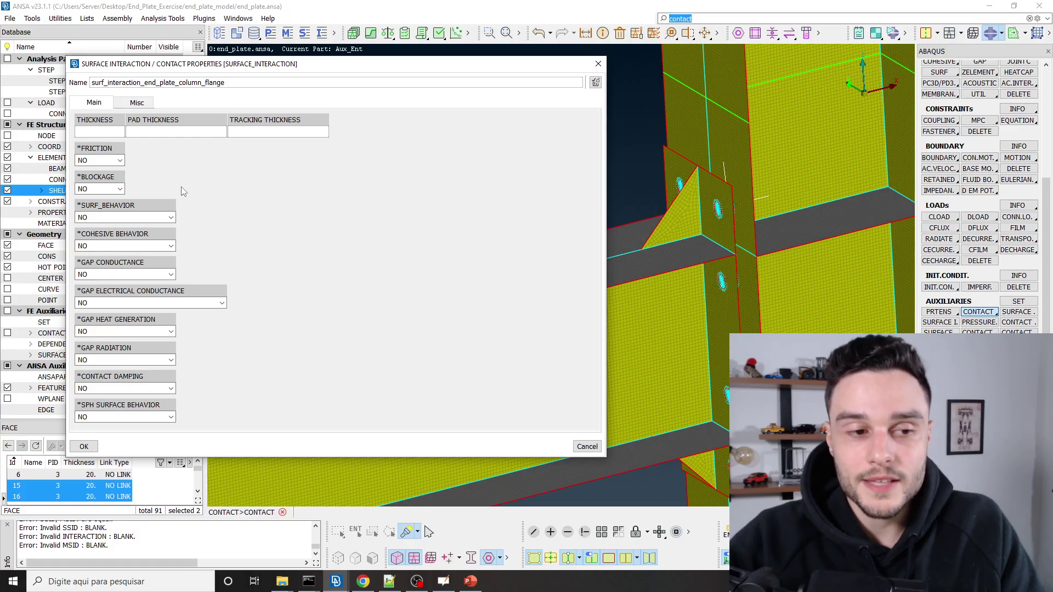
Enable friction for the surface interaction and list the friction entities available for its friction ID.
click(104, 161)
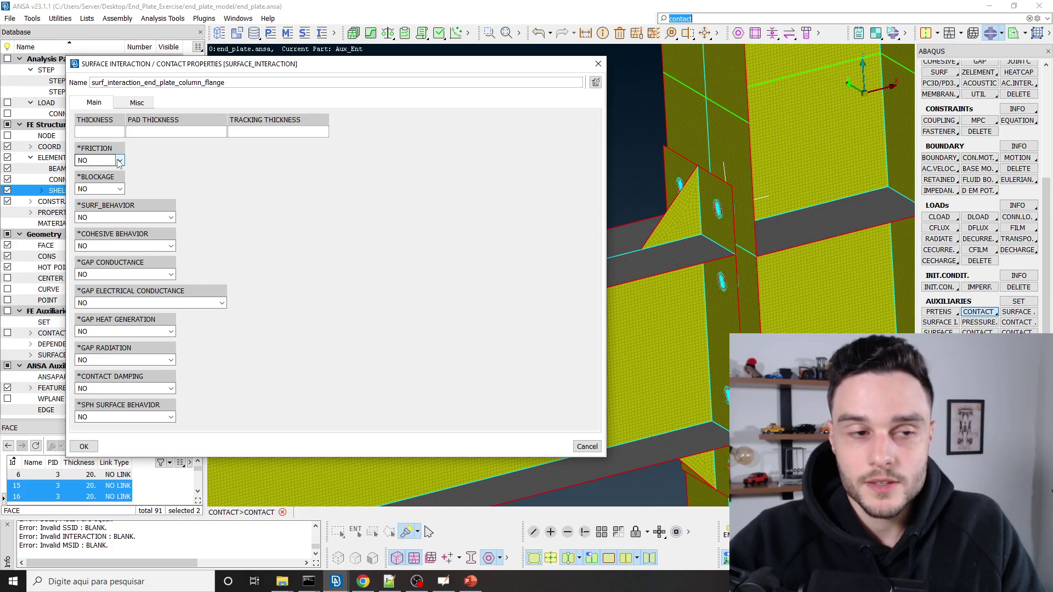
click(89, 176)
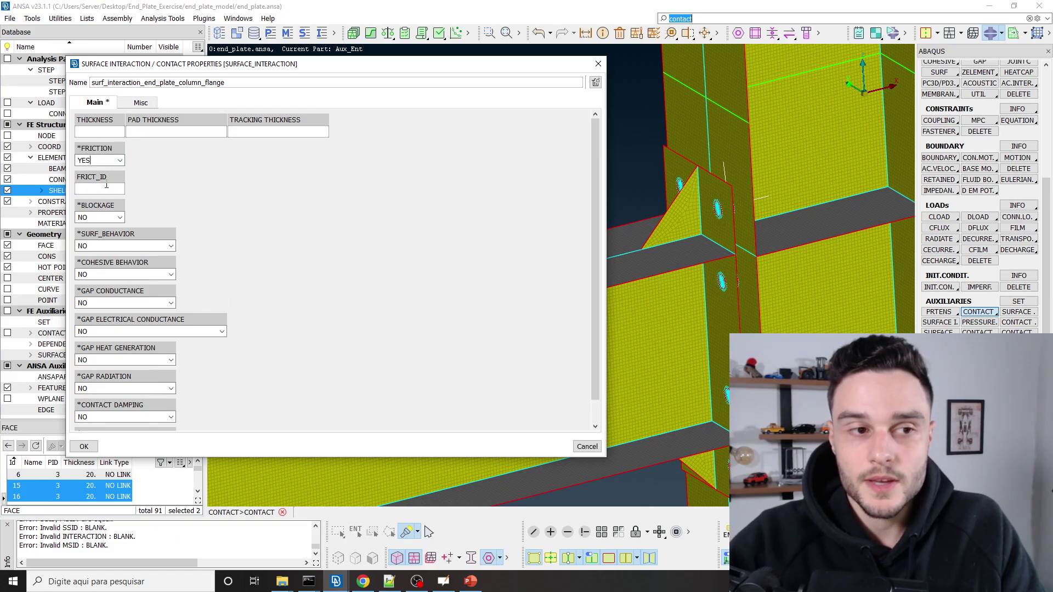
click(100, 188)
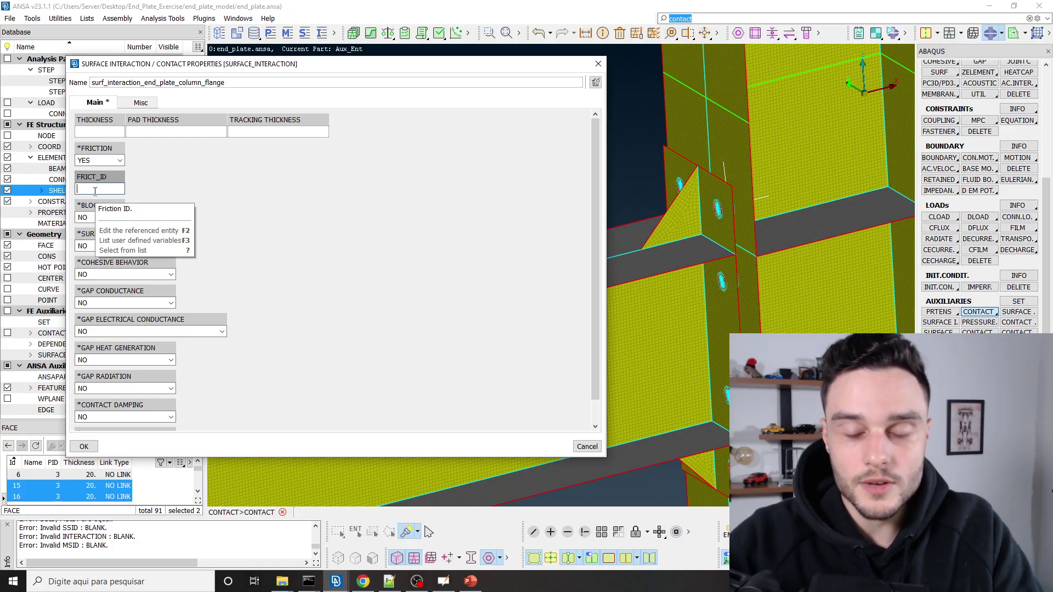
text(:)
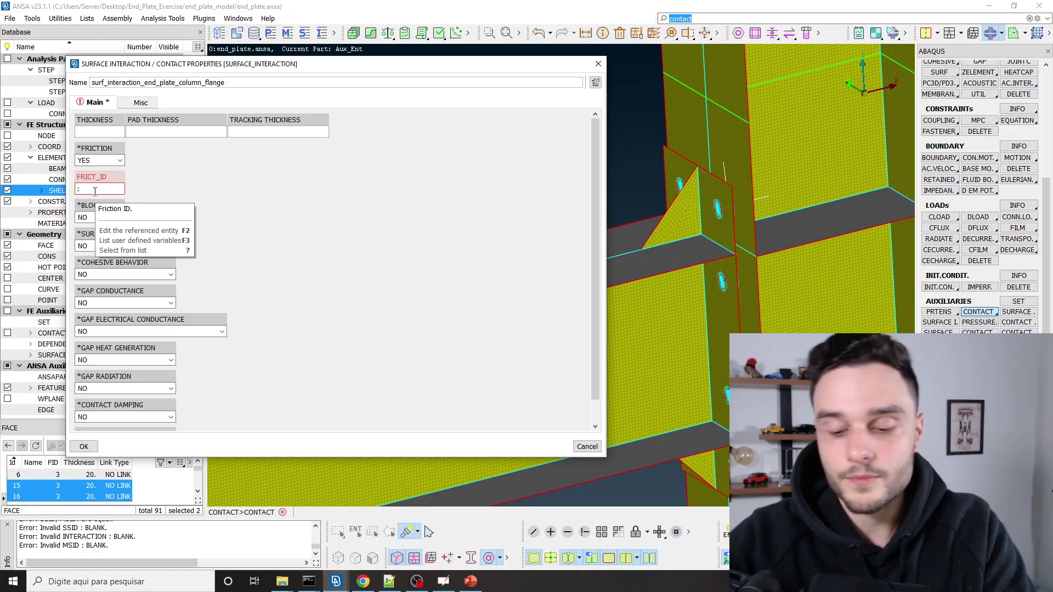
key(question)
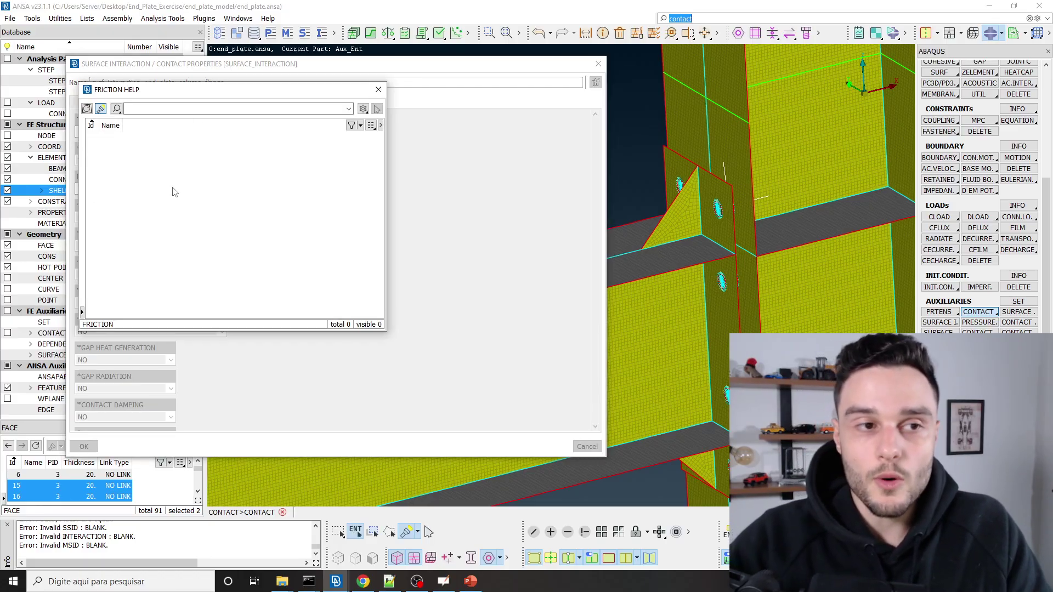
Create a new friction property and name it "friction_".
right_click(159, 175)
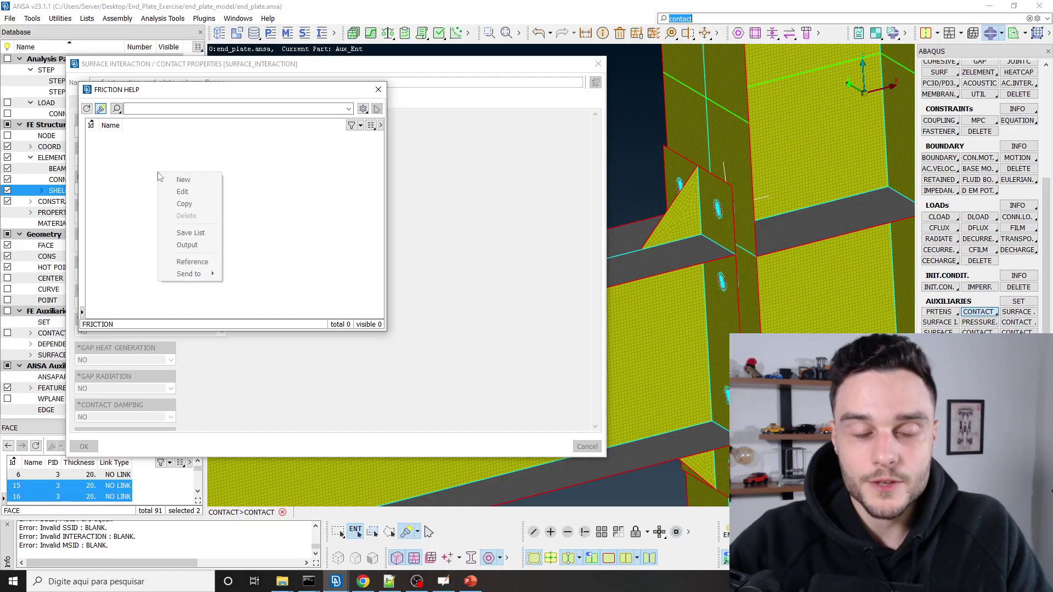
click(182, 179)
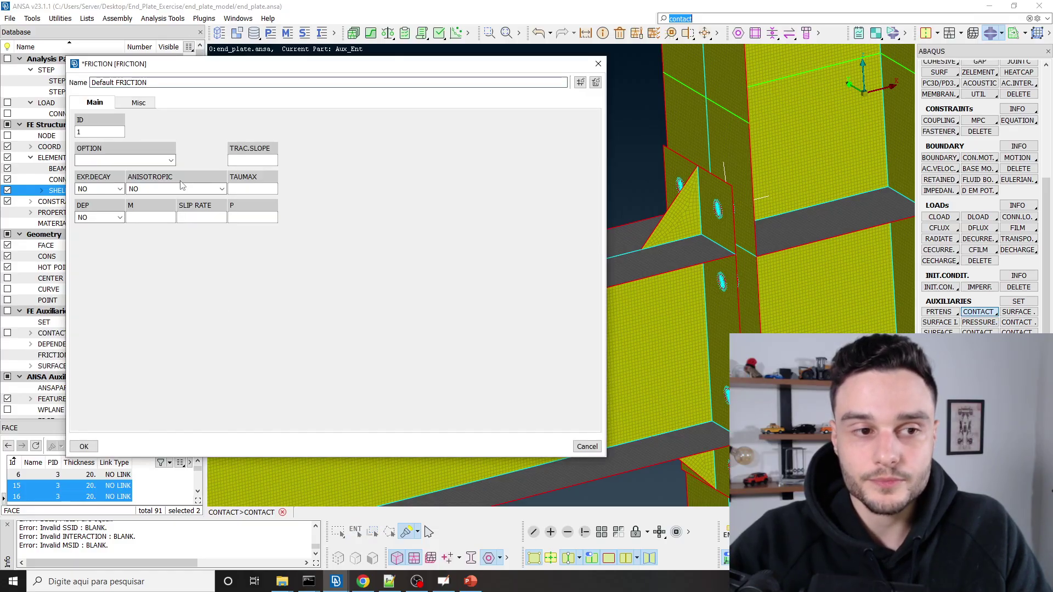
triple_click(158, 83)
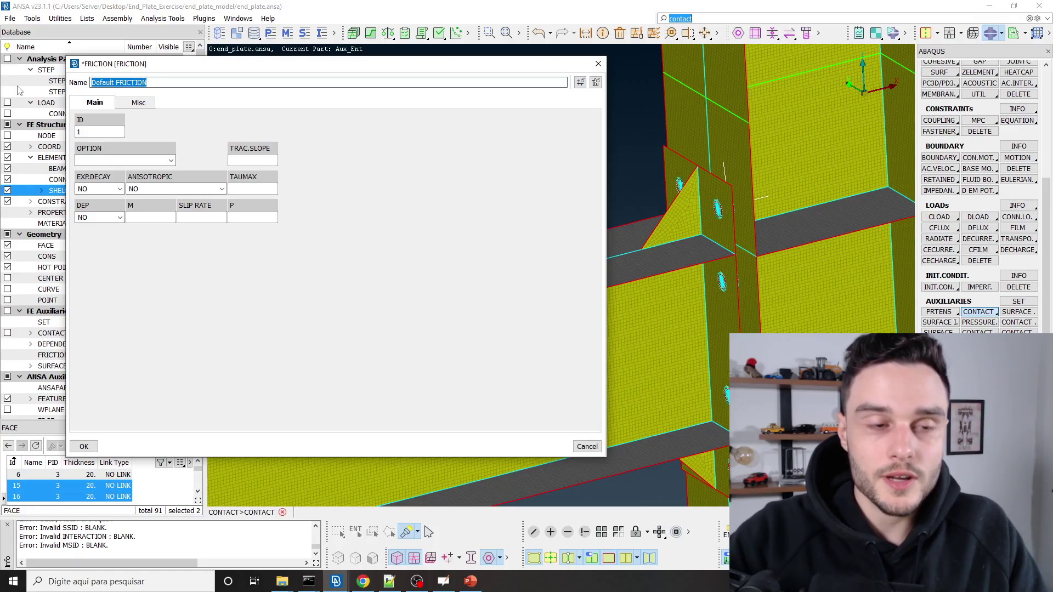
text(fr)
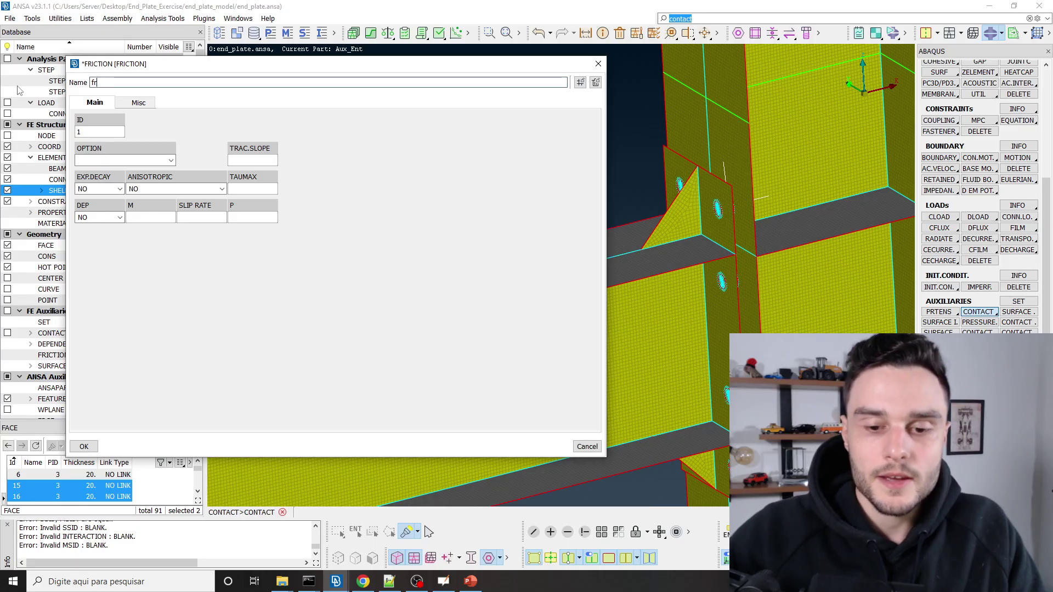
text(iction_)
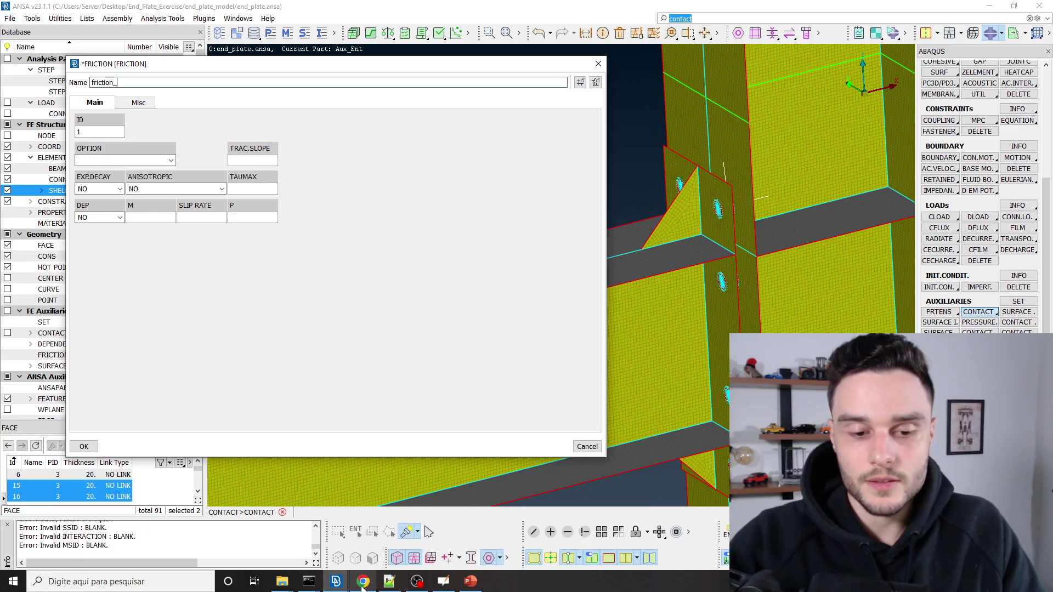
Switch to Chrome and look through shi2008.pdf for the friction coefficient between the end plate and column flange.
mouse_move(362, 588)
click(363, 521)
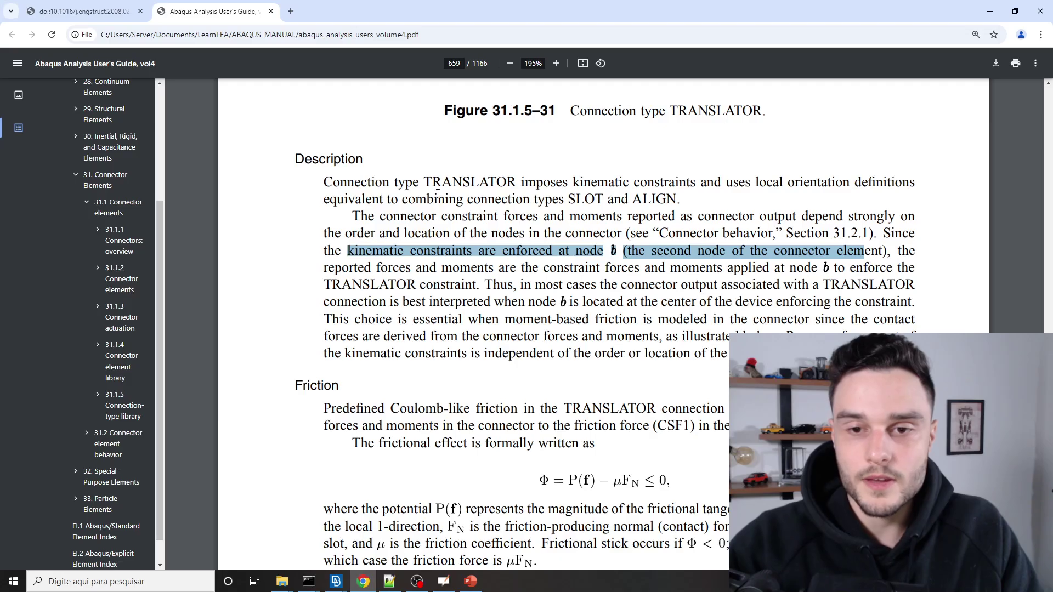
key(ctrl+Tab)
scroll(504, 279, up, 3)
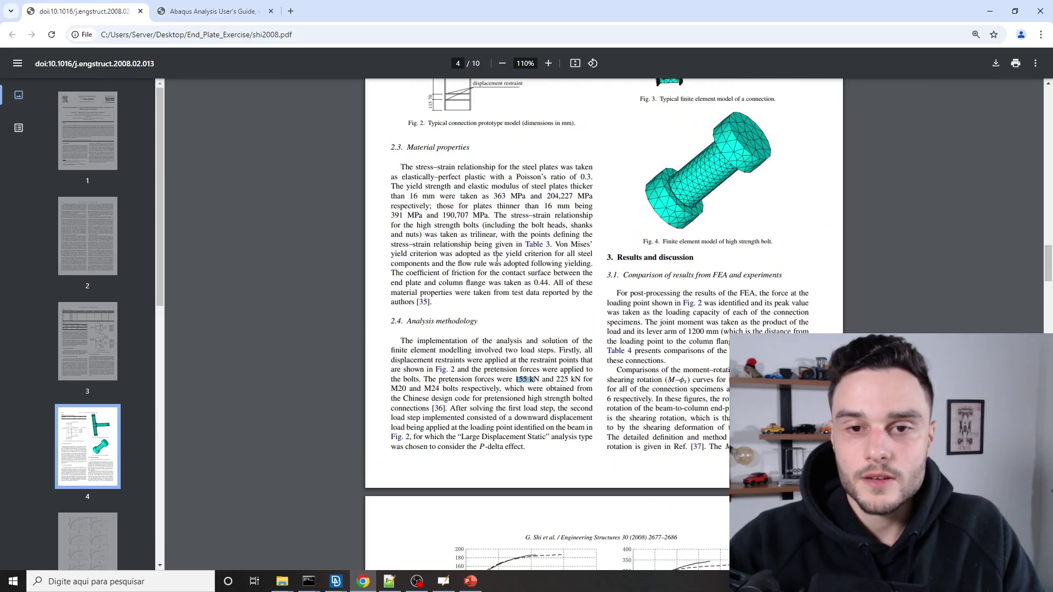
ctrl+scroll(501, 308, up, 3)
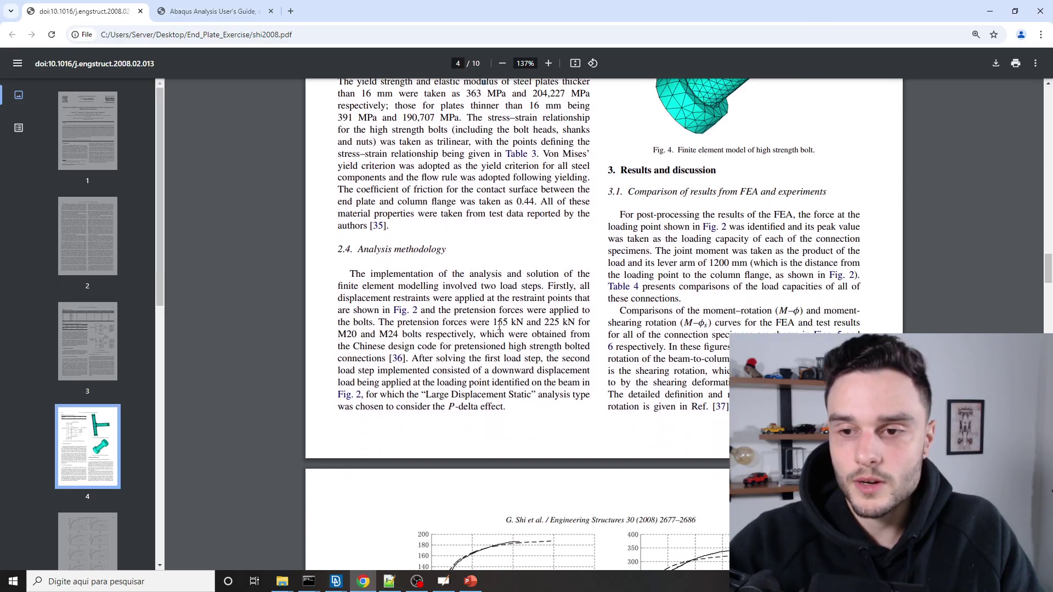
scroll(499, 327, up, 15)
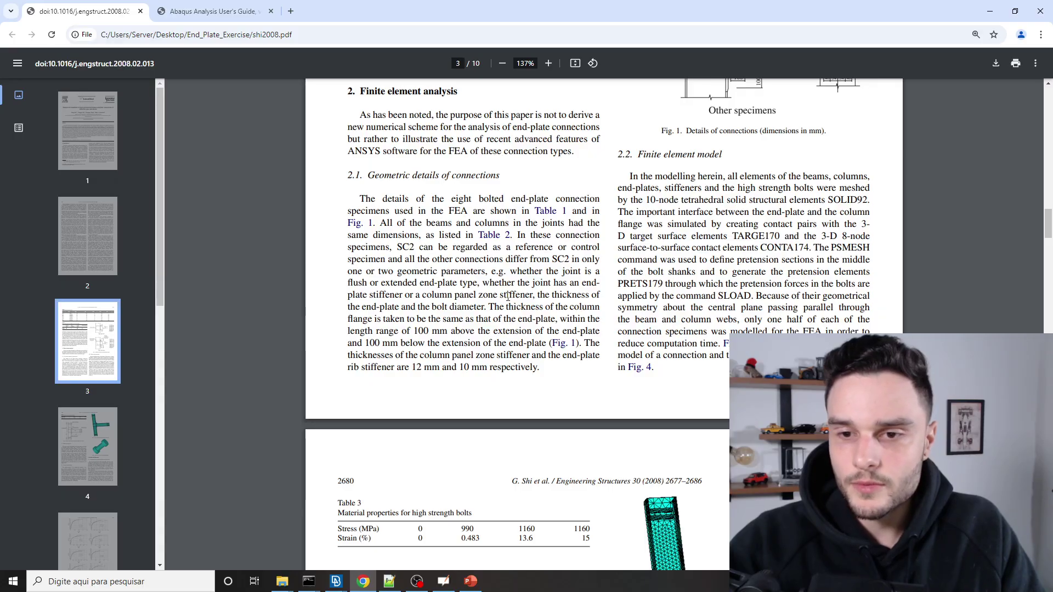
scroll(508, 297, up, 5)
scroll(508, 297, up, 5)
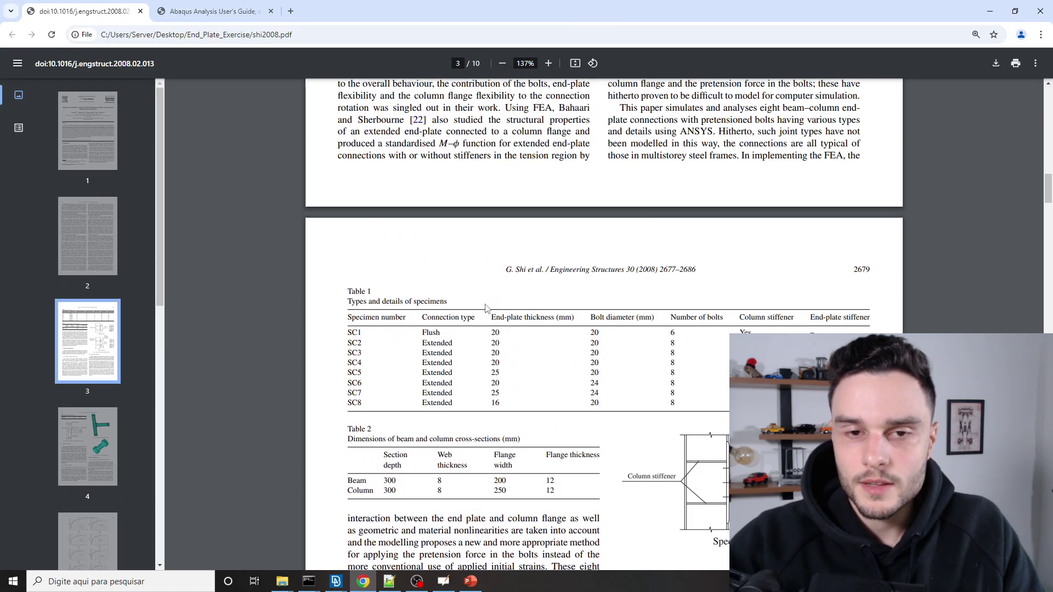
Search the paper for 0.44, read the contact friction passage under Material properties, and return to ANSA.
key(ctrl+f)
text(0.44)
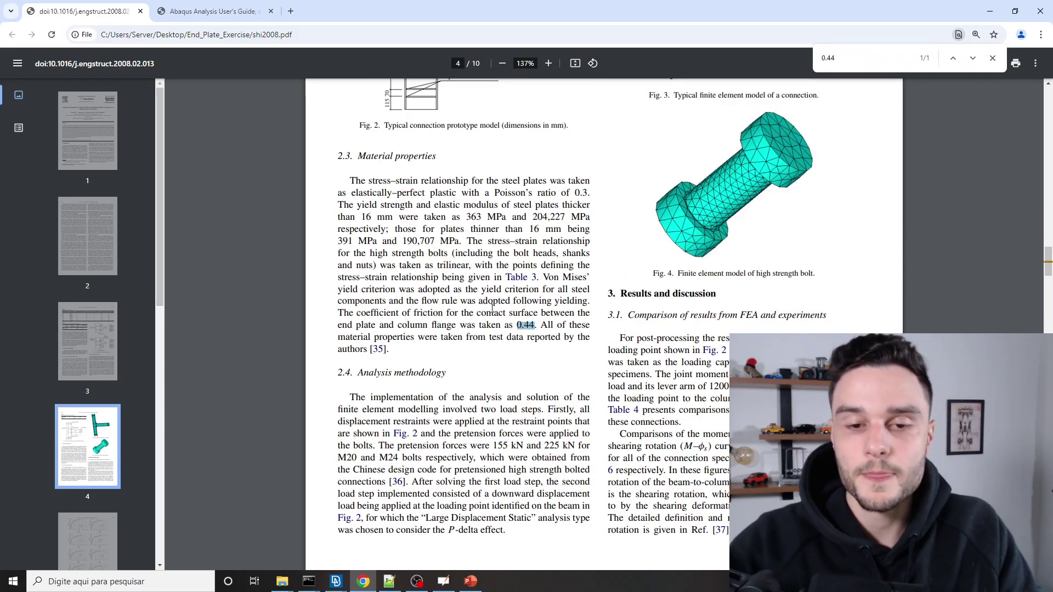
scroll(485, 308, down, 1)
ctrl+scroll(274, 251, up, 2)
key(Escape)
drag(274, 251, 517, 268)
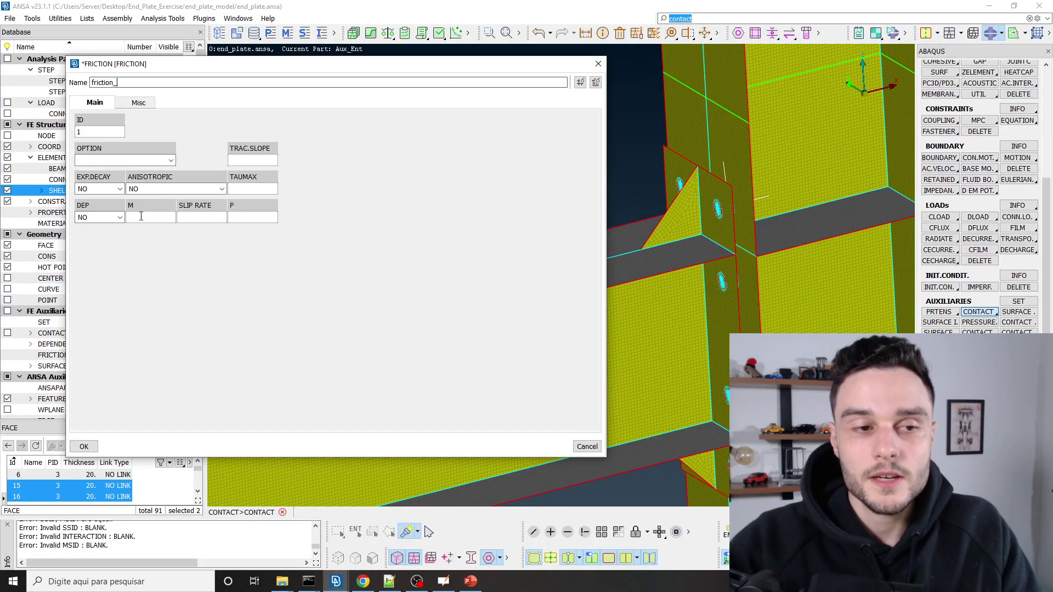
Set the friction coefficient to 0.44, keep Anisotropic at NO and the option blank, and save the friction property.
click(141, 217)
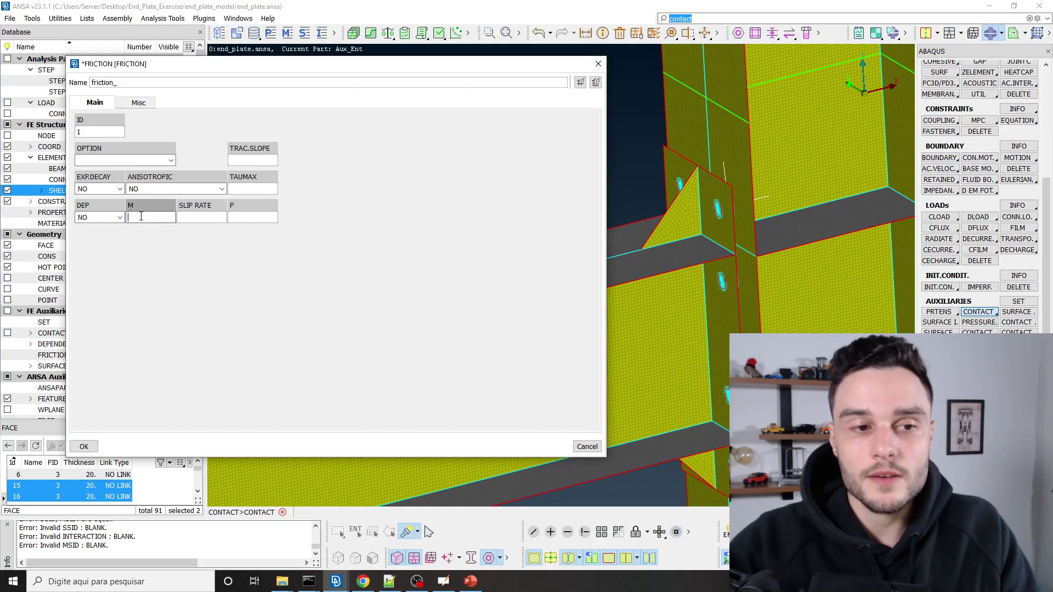
text(0.44)
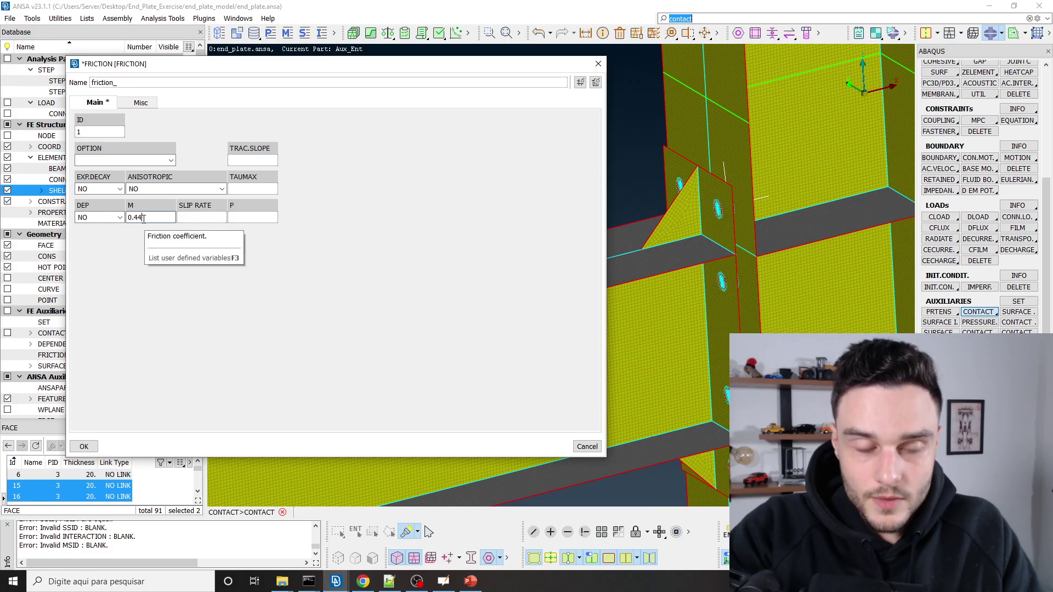
click(185, 189)
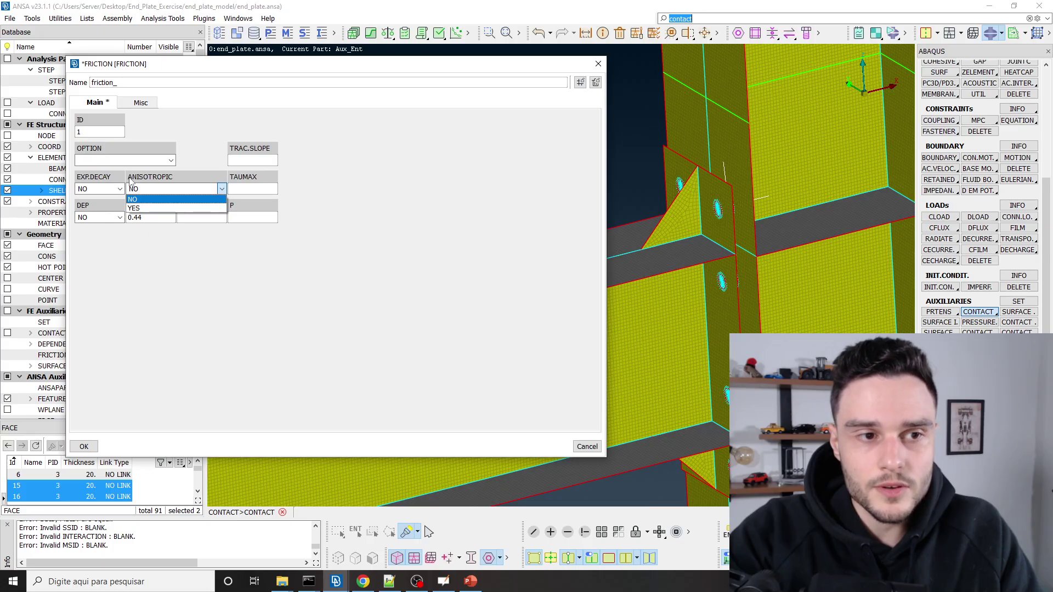
click(159, 187)
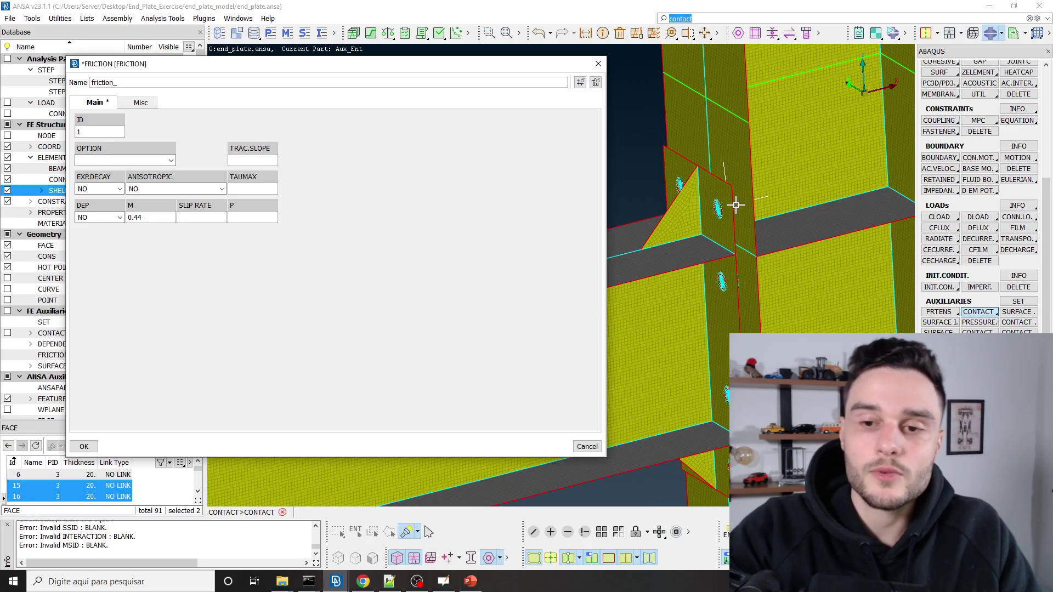
drag(164, 217, 86, 222)
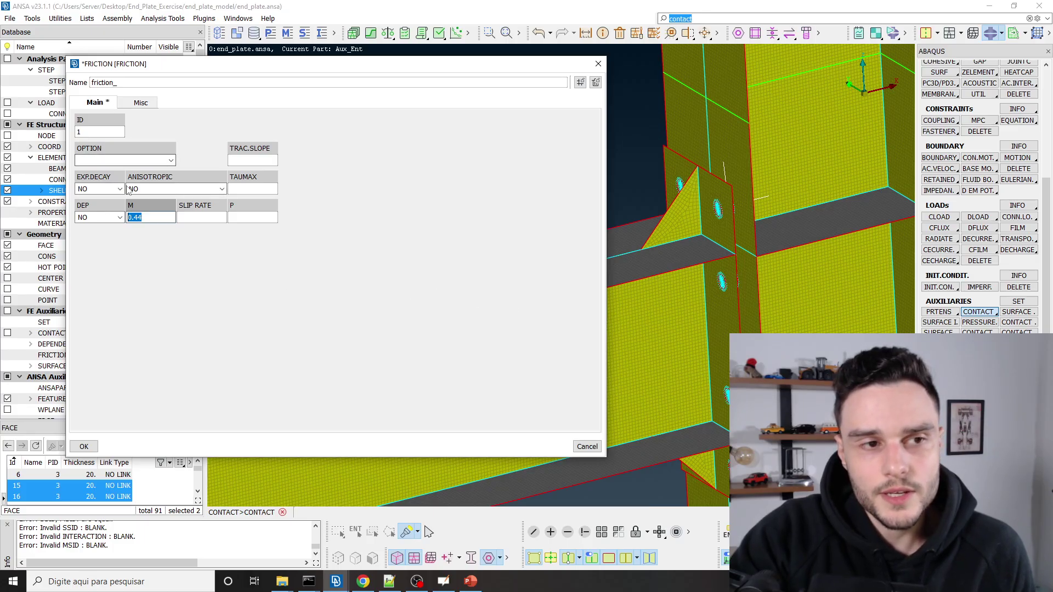
click(123, 160)
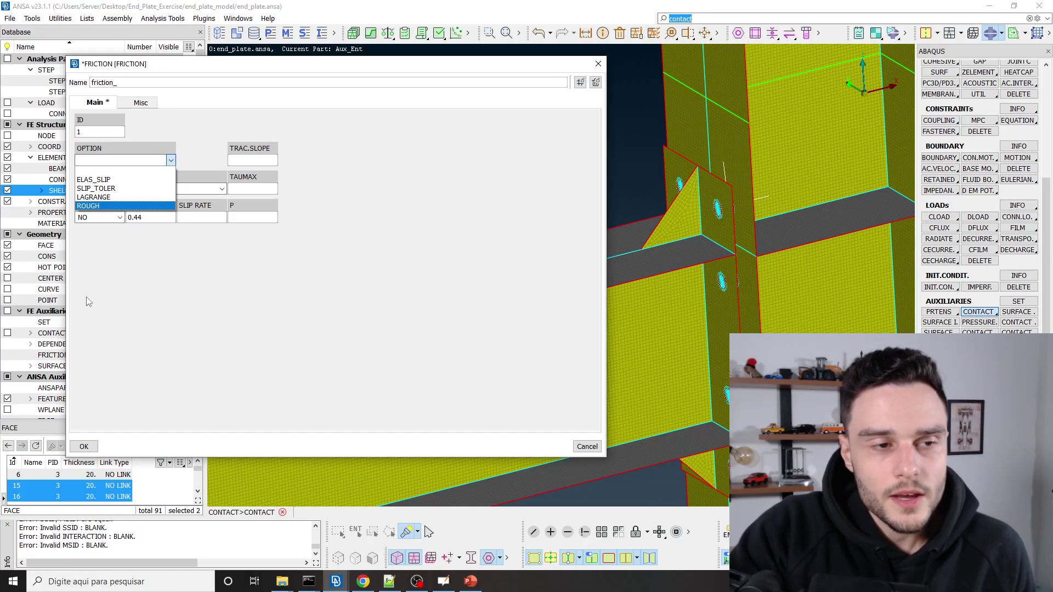
click(93, 170)
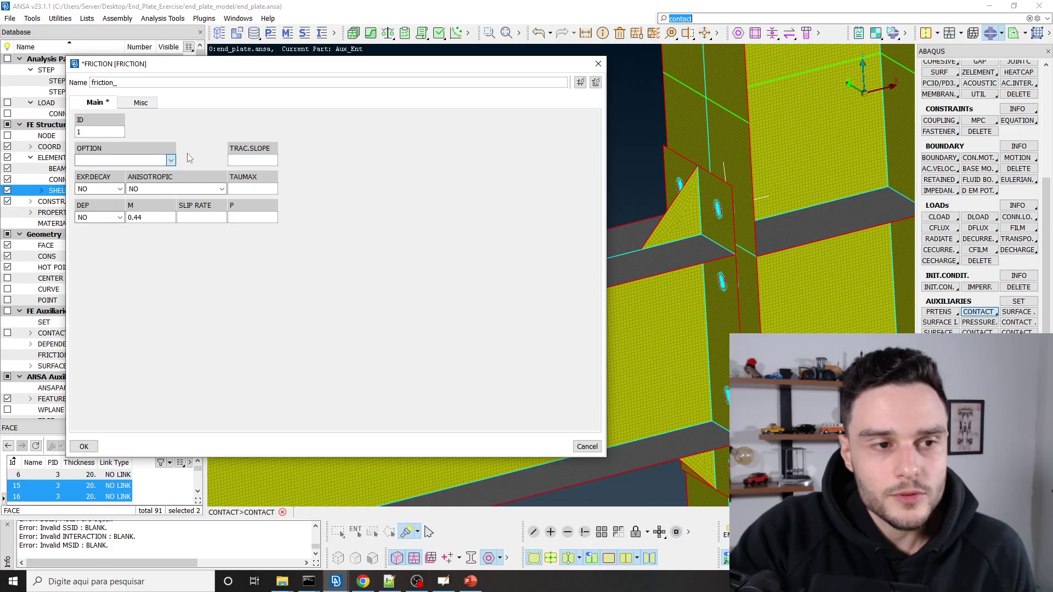
click(84, 447)
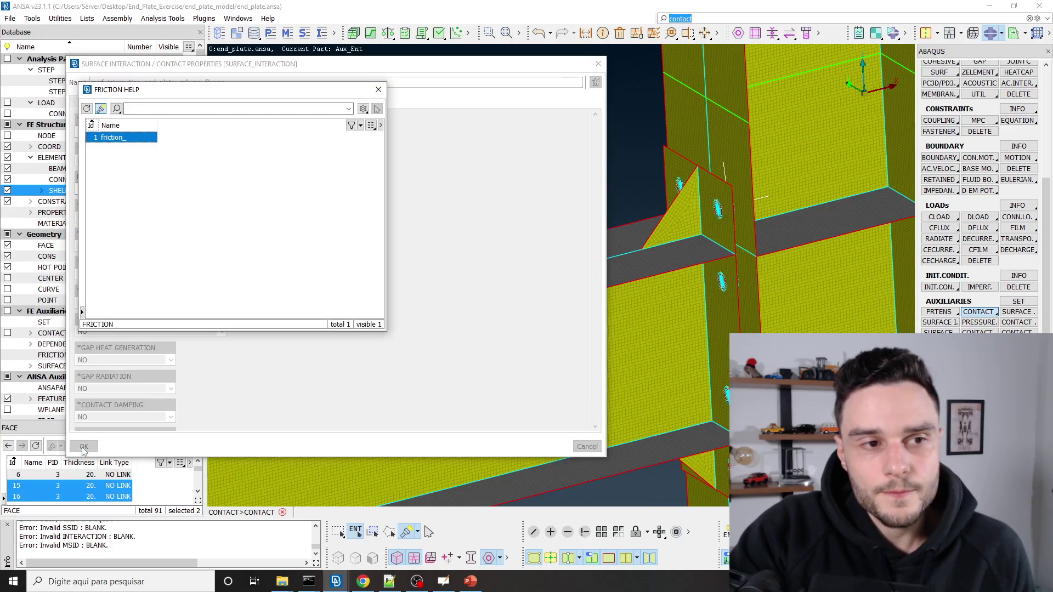
Assign the new friction property to the surface interaction and that interaction to the end_plate_to_column_flange contact pair.
double_click(128, 137)
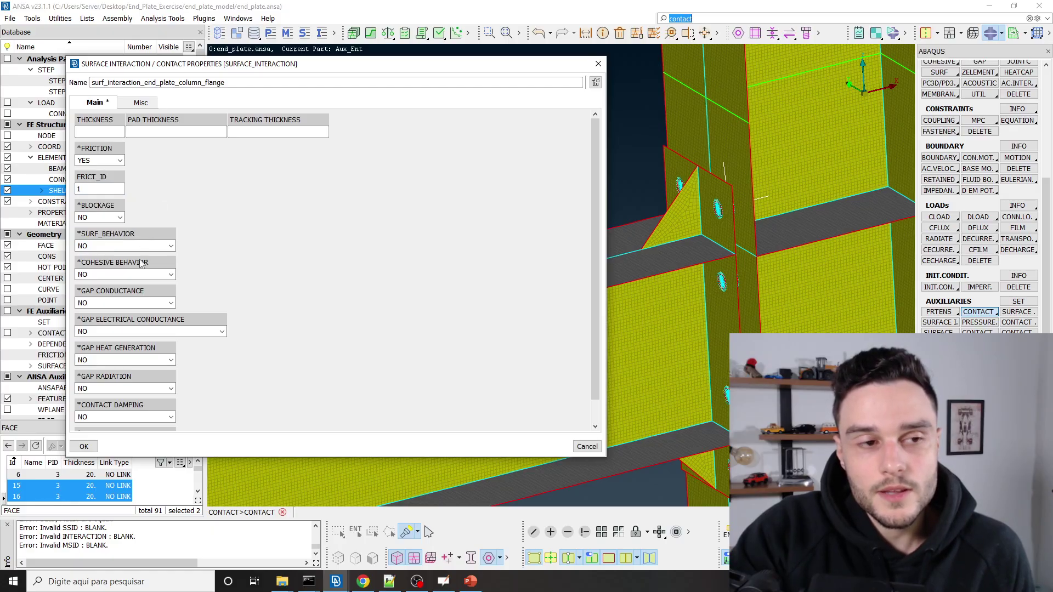
click(84, 446)
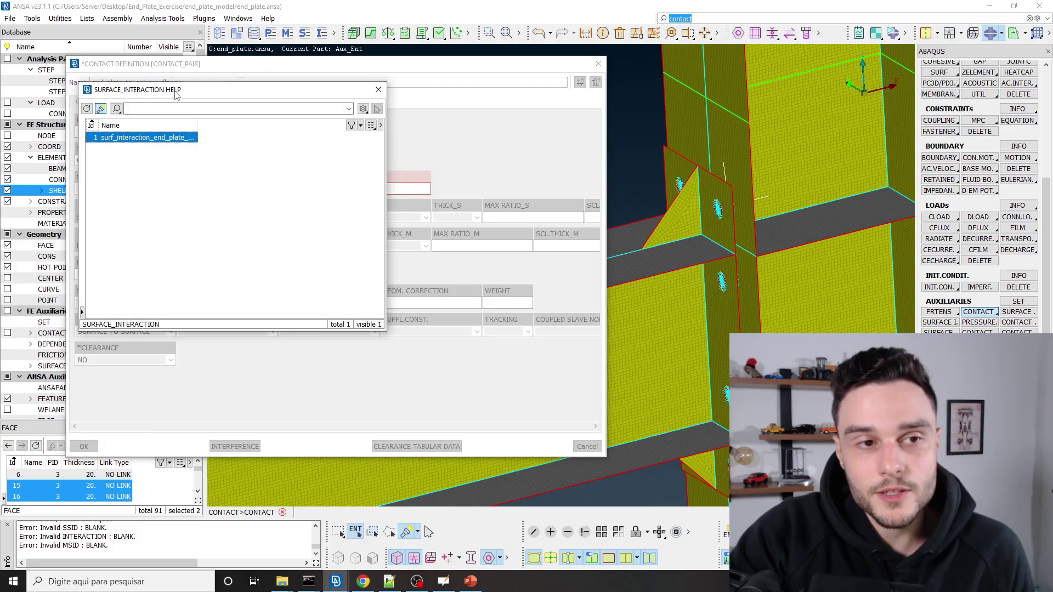
double_click(154, 137)
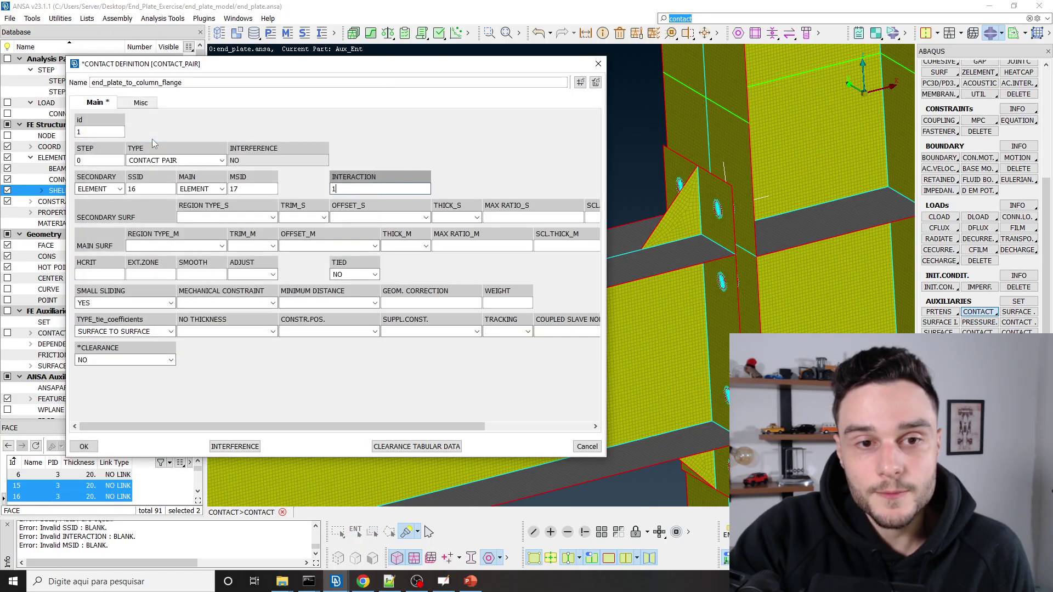
Open the friction property of the contact pair's surface interaction, name it friction_0p44, and save it.
drag(349, 189, 311, 187)
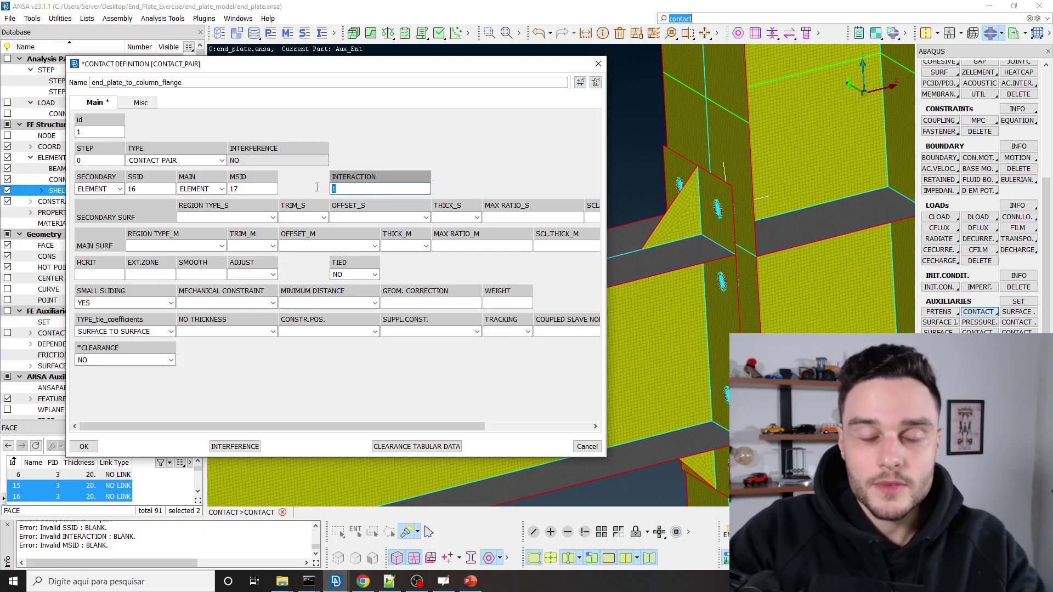
double_click(359, 189)
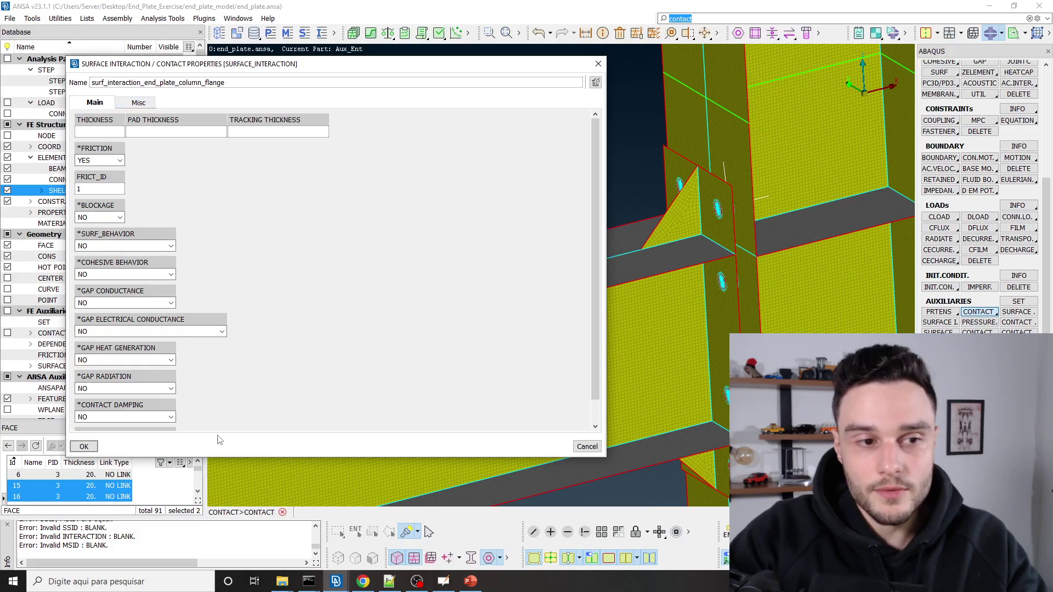
click(99, 189)
double_click(98, 189)
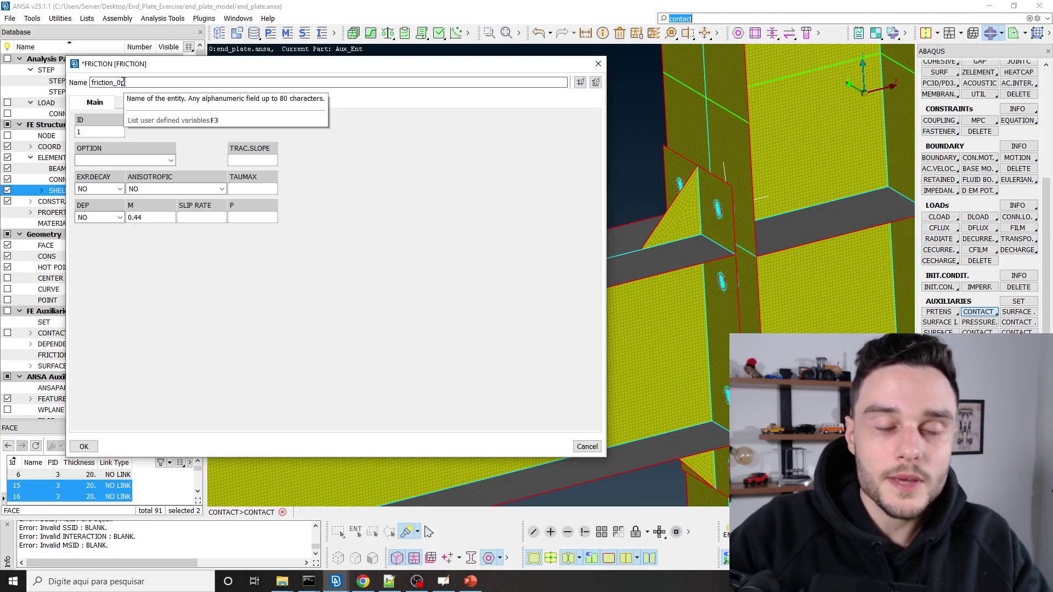
text(.44)
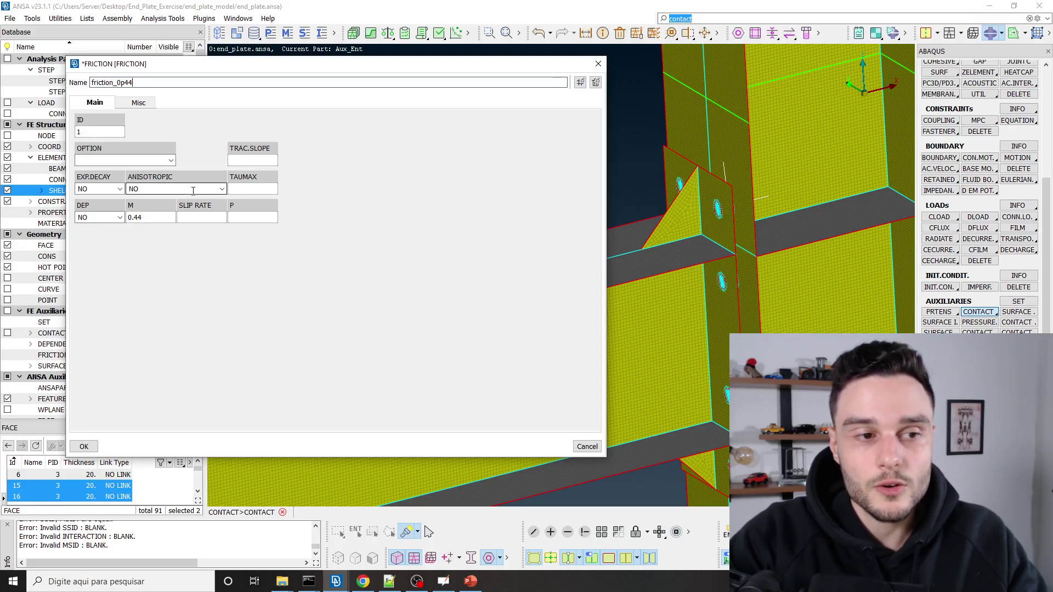
click(83, 447)
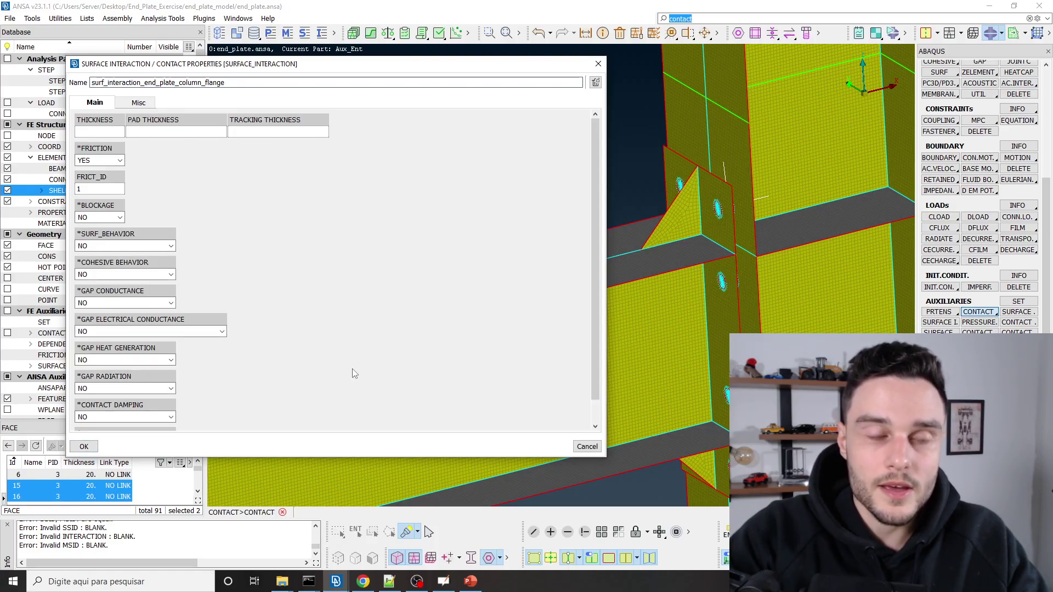
Accept the surface interaction and save the end_plate_to_column_flange contact definition.
click(84, 446)
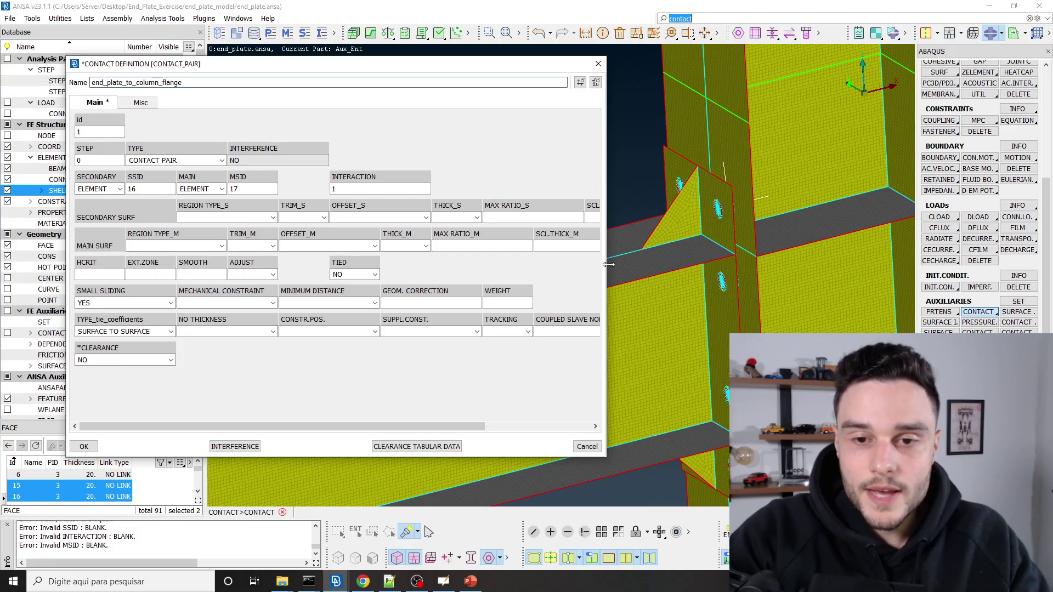
drag(608, 264, 743, 254)
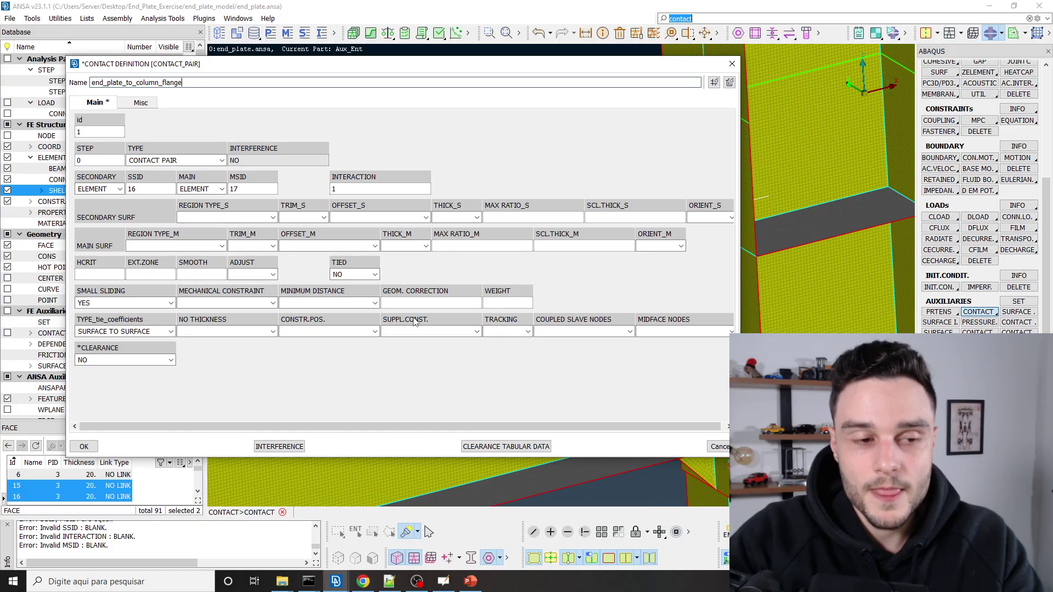
click(84, 447)
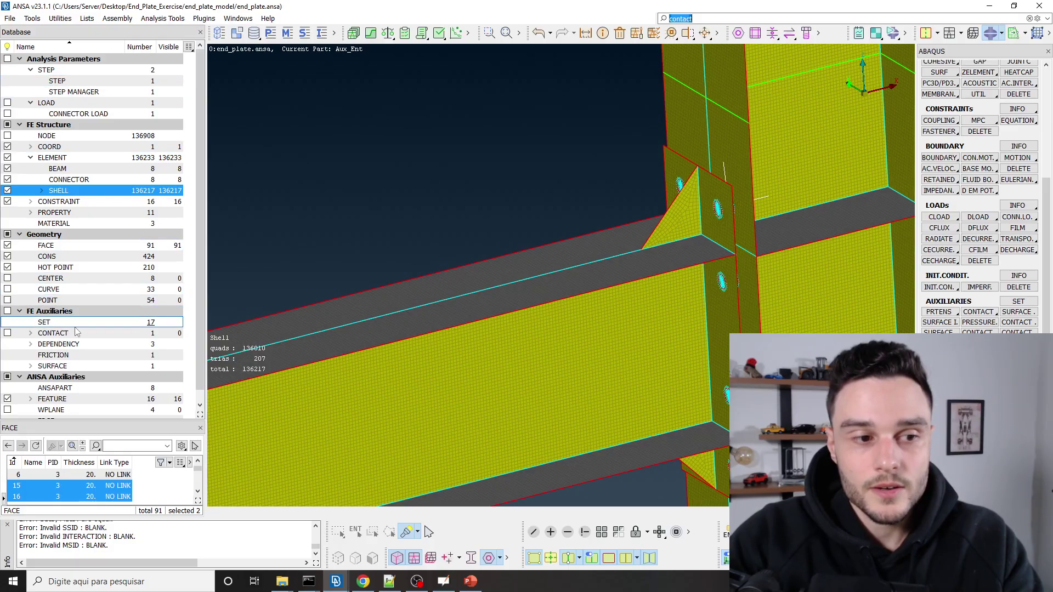
List the model's contact pairs and highlight end_plate_to_column_flange to inspect its two contact surfaces.
click(55, 334)
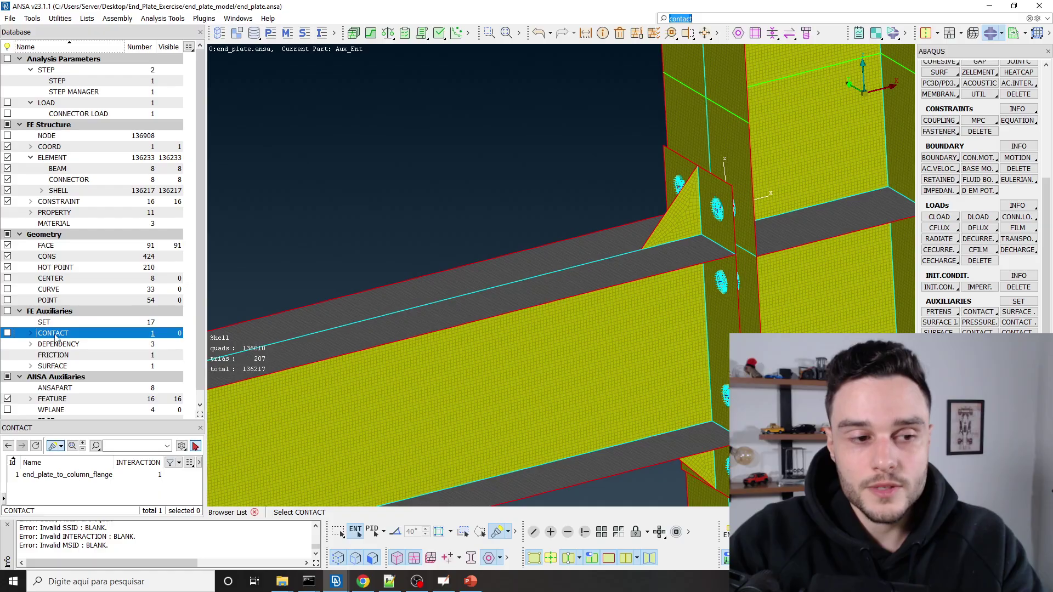
click(31, 333)
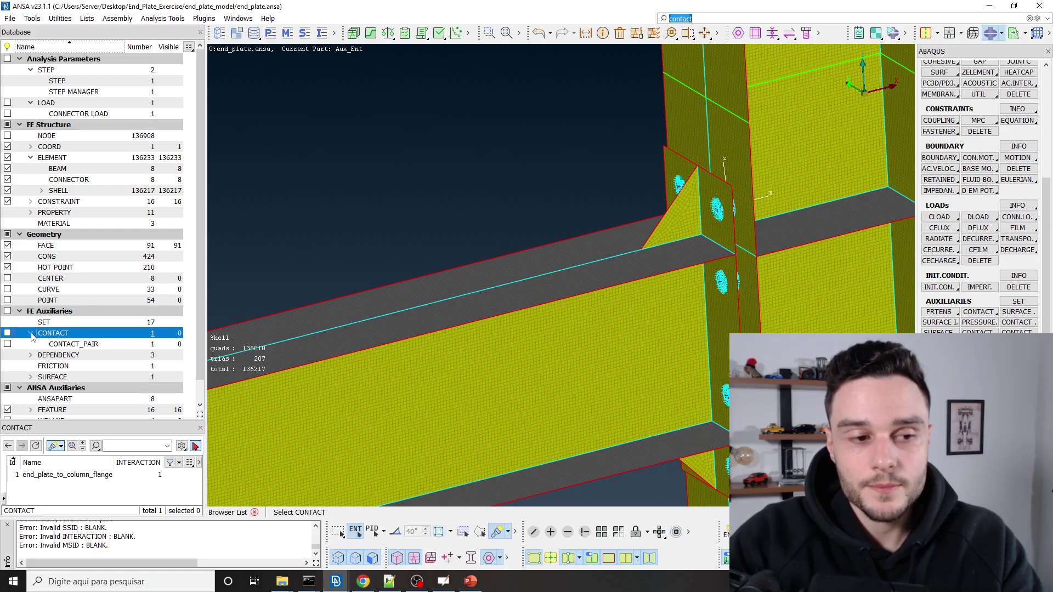
click(83, 344)
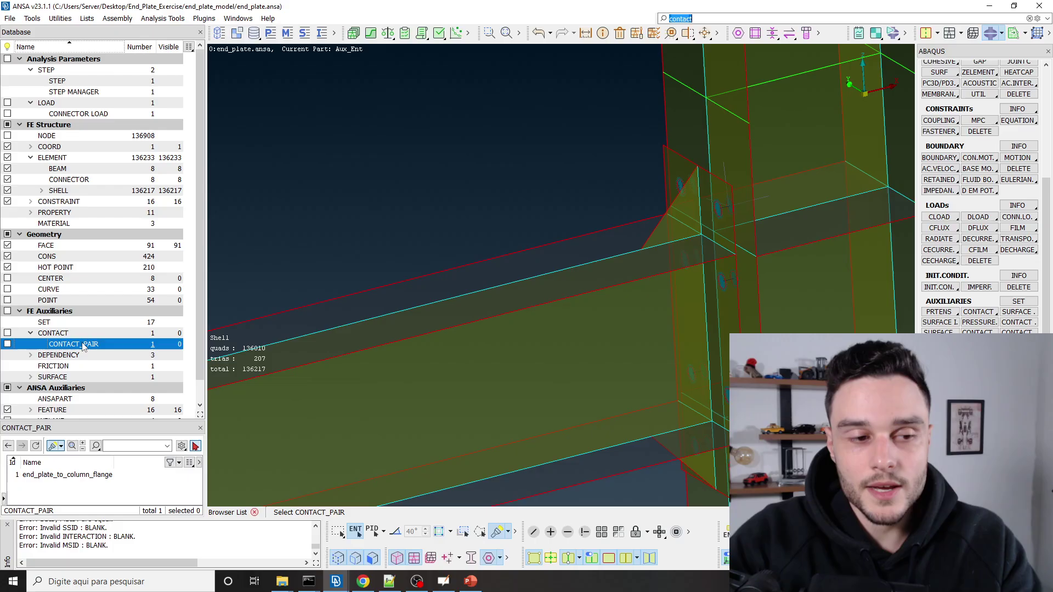
click(69, 475)
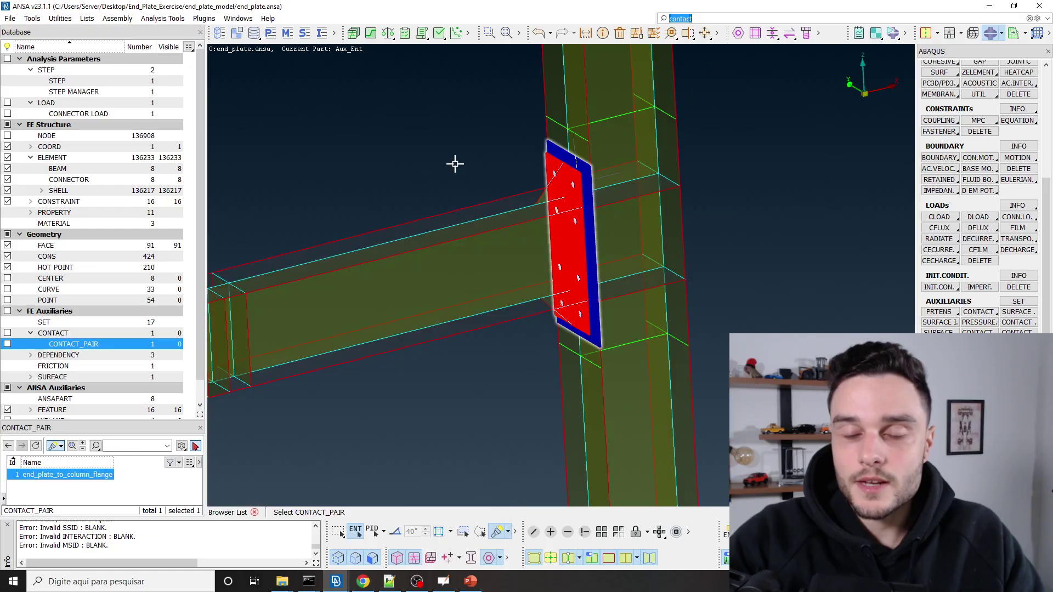
ctrl+drag(455, 164, 571, 157)
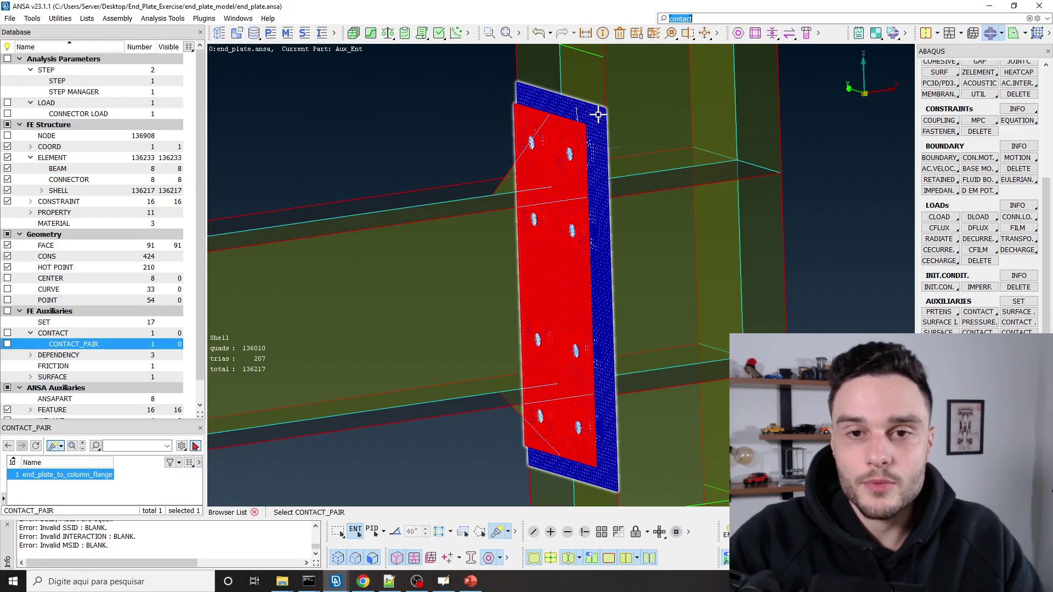
Reopen the end_plate_to_column_flange definition, review its secondary and main surface assignments, and close it without changes.
double_click(61, 475)
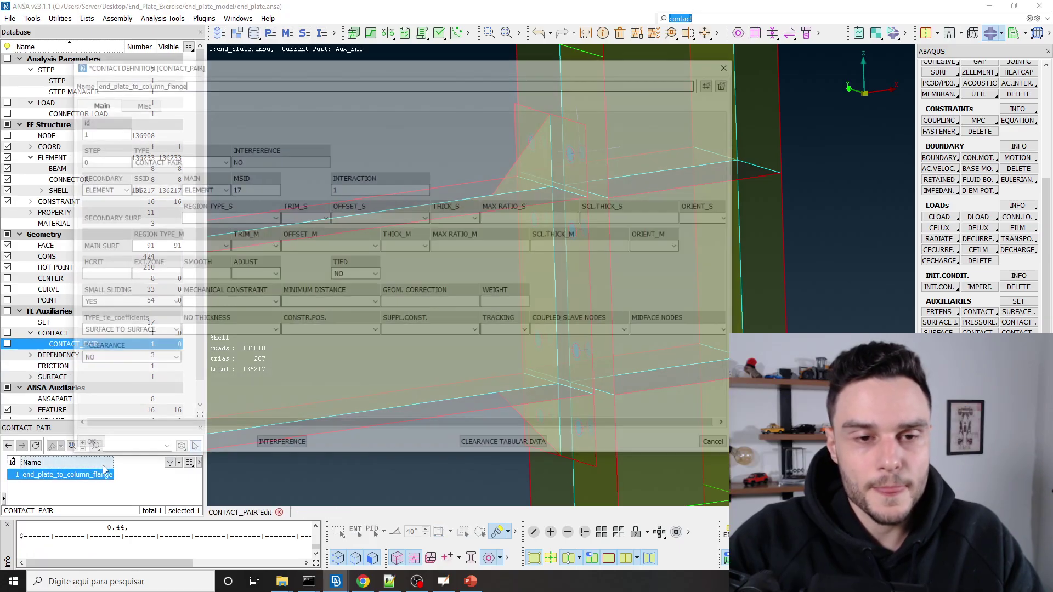
click(114, 179)
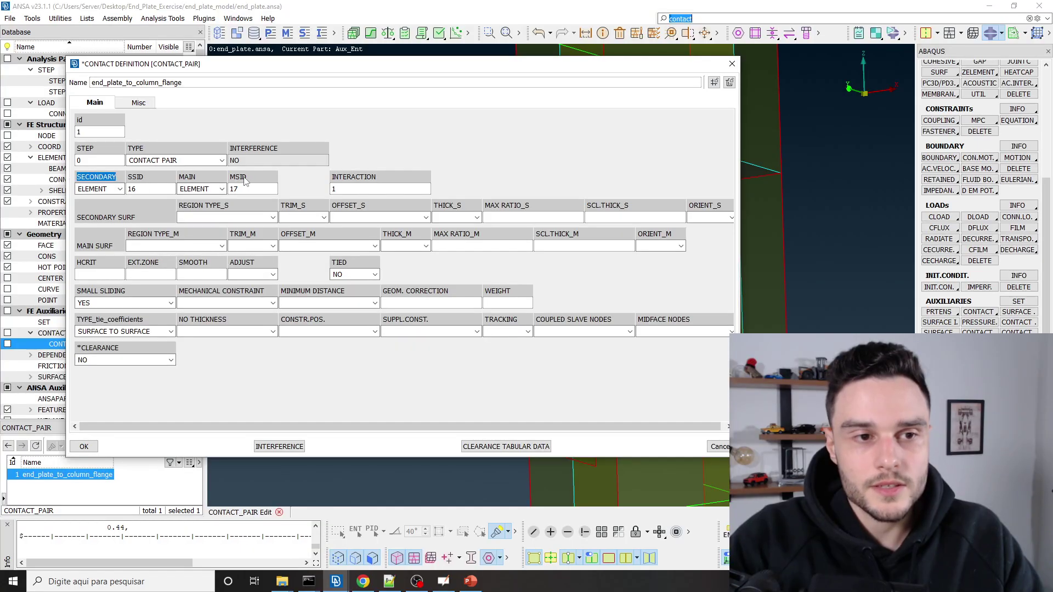
click(185, 178)
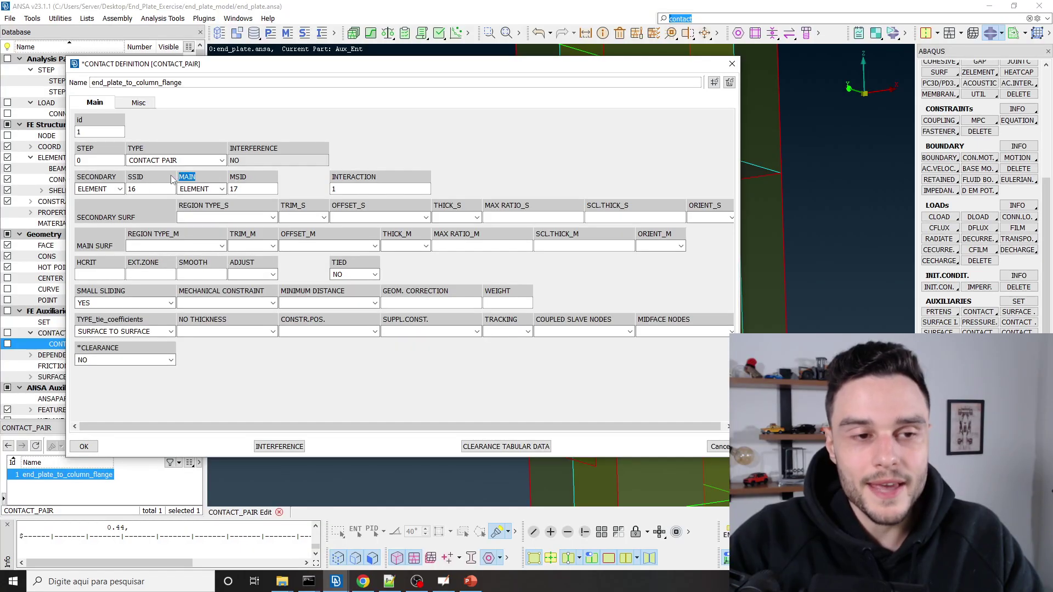
click(732, 64)
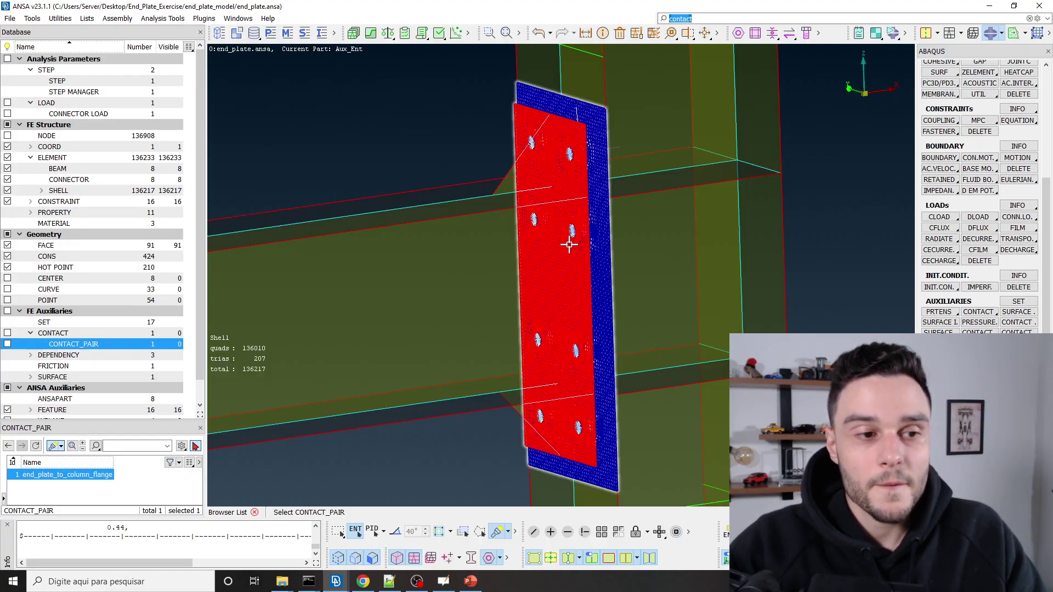
Collapse the contact, load and step groups in the database, exit the contact highlighting, and save the model.
click(30, 334)
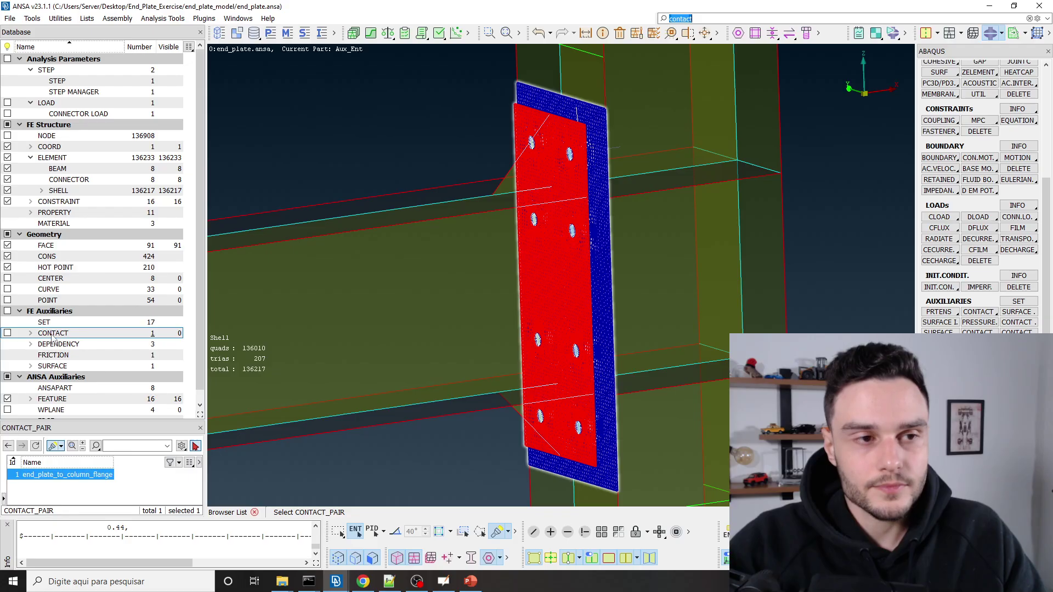
click(30, 102)
click(31, 69)
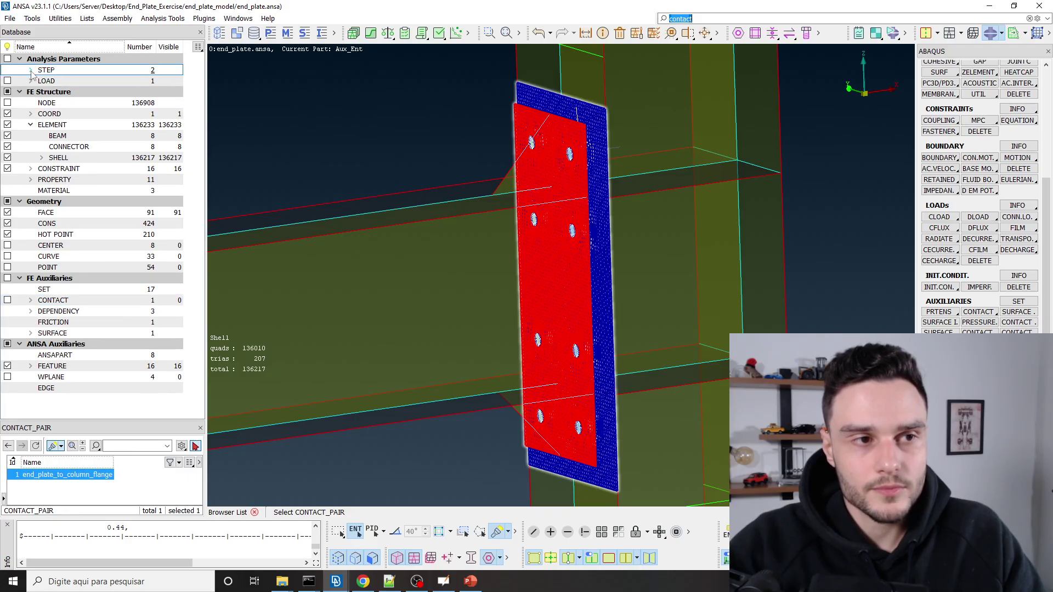
middle_click(574, 211)
ctrl+drag(551, 155, 550, 182)
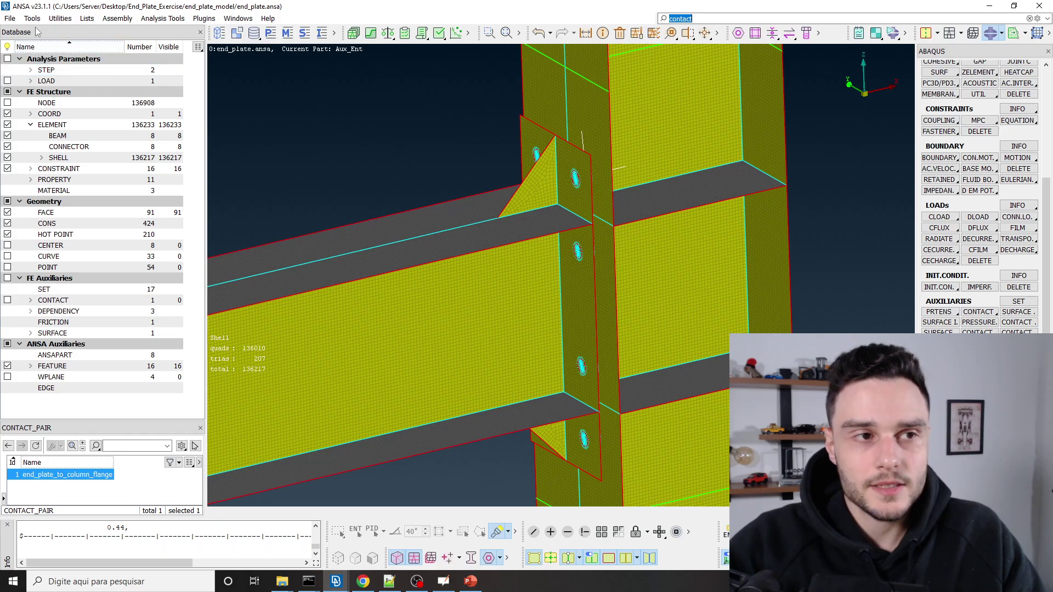
click(10, 19)
click(38, 141)
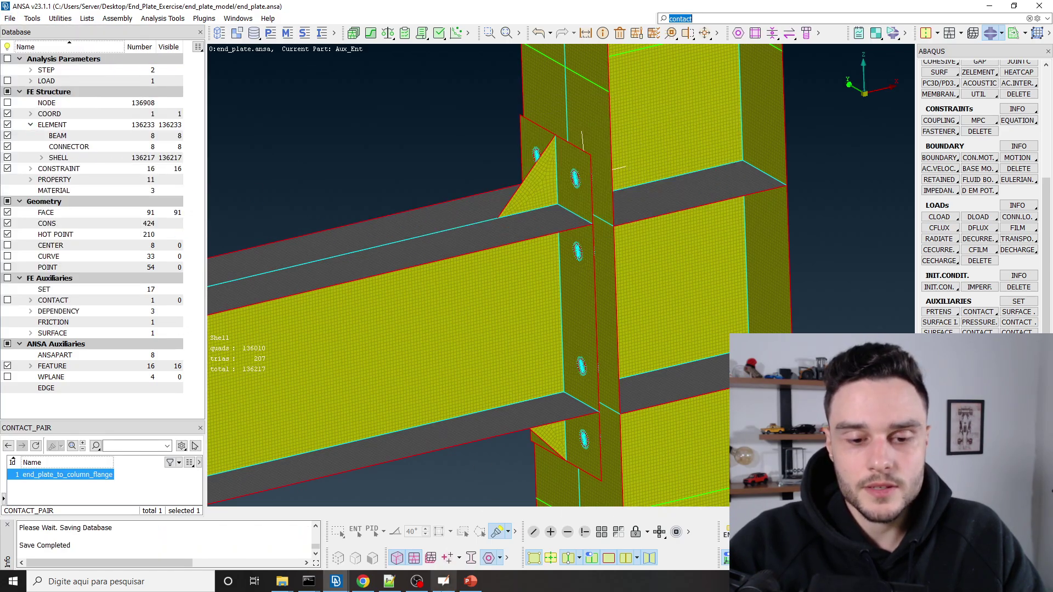
click(418, 582)
click(420, 584)
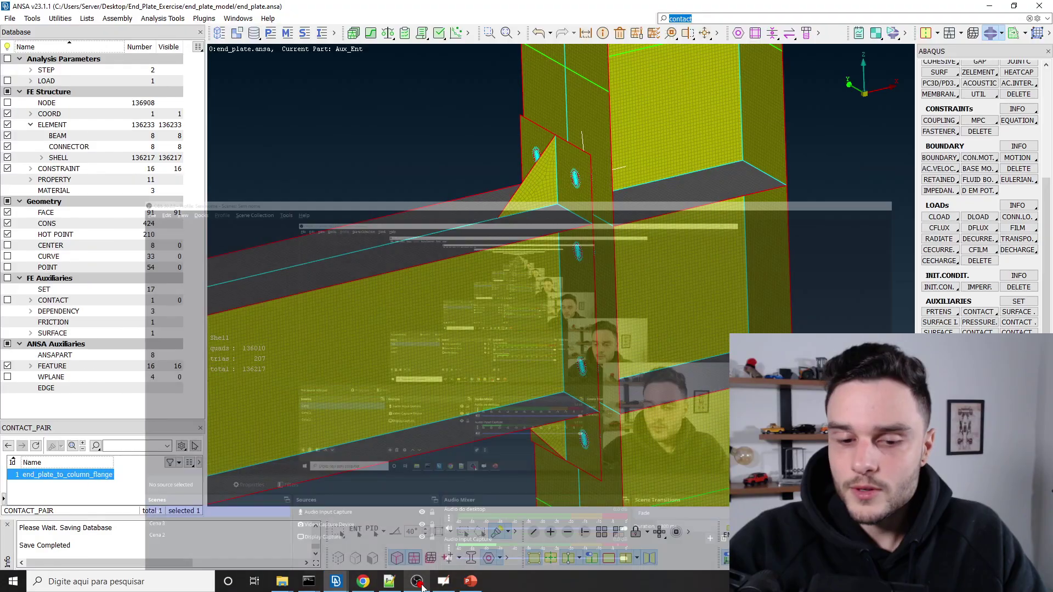
ctrl+middle_drag(584, 228, 584, 285)
mouse_move(557, 226)
ctrl+mouse_down()
mouse_move(512, 212)
mouse_move(567, 221)
mouse_move(571, 242)
mouse_move(564, 226)
mouse_move(545, 256)
mouse_move(536, 252)
mouse_move(541, 260)
mouse_move(557, 235)
ctrl+mouse_up()
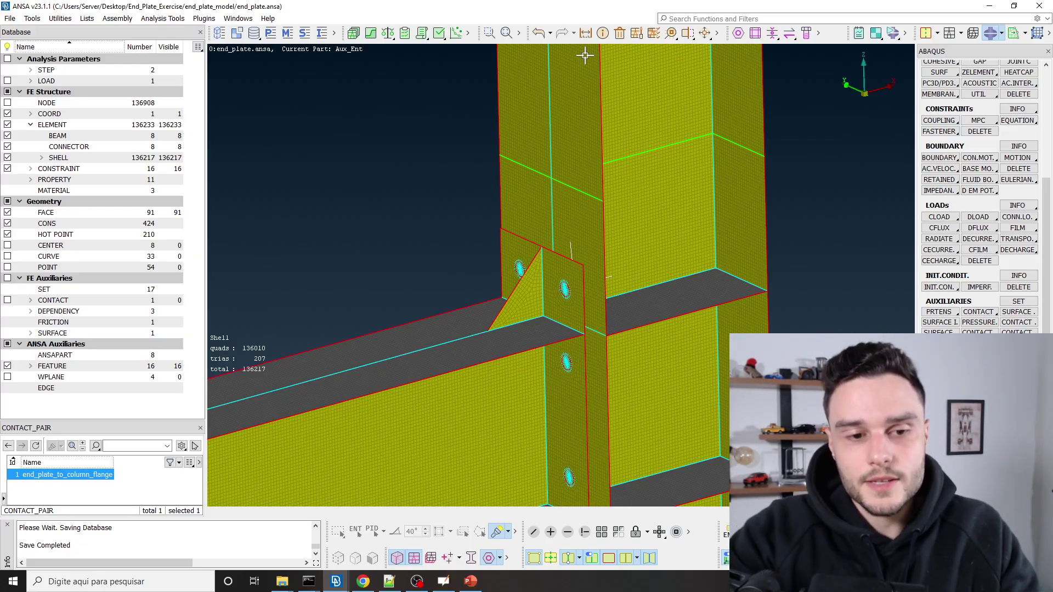
scroll(578, 179, down, 5)
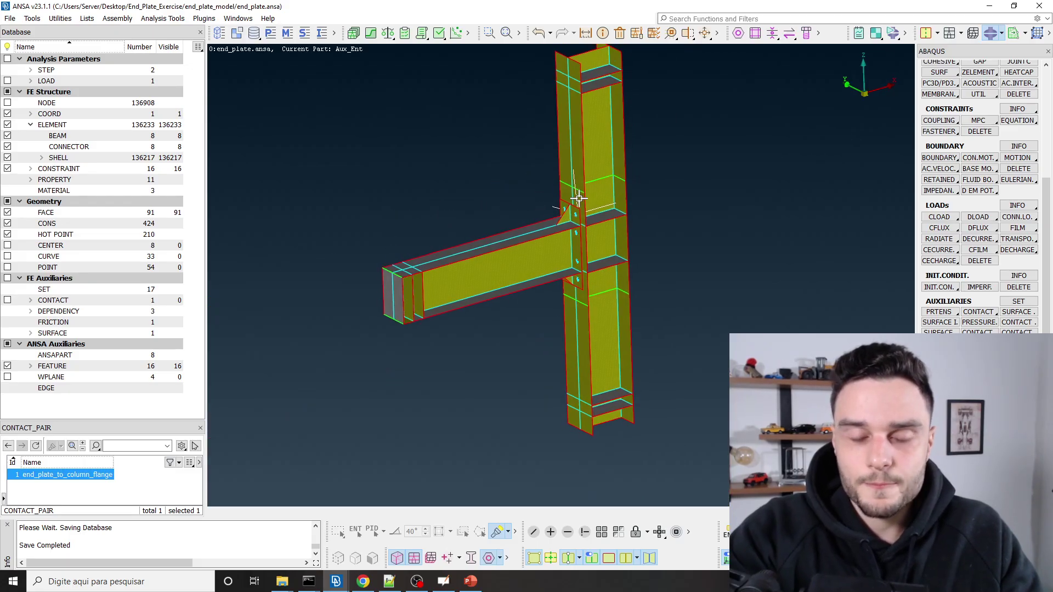
ctrl+drag(579, 198, 577, 195)
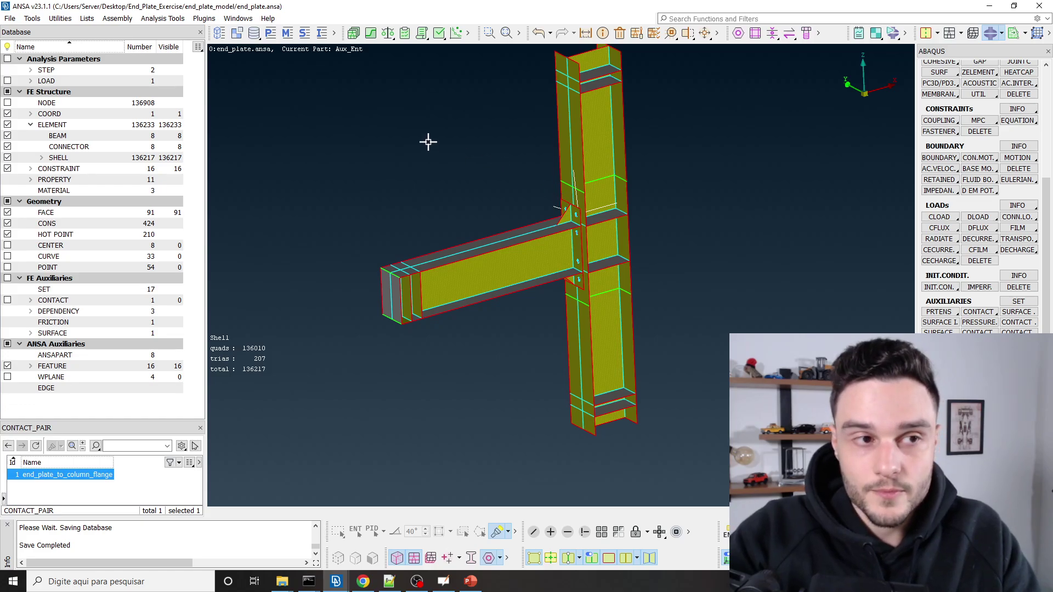
Expand the analysis steps, open the bolt_pretension step for editing, and move its dialog aside.
click(41, 70)
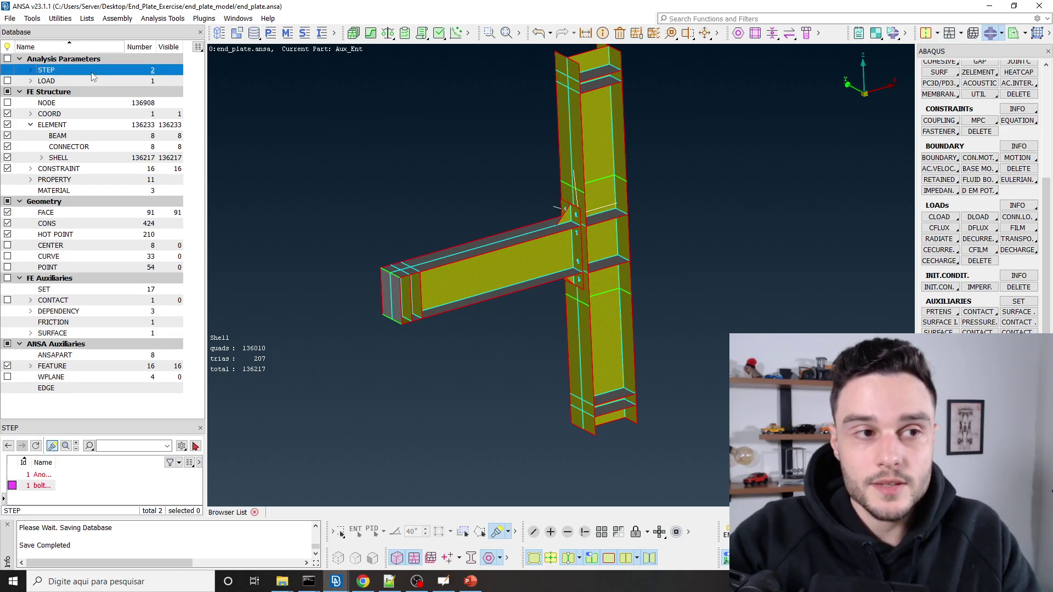
click(31, 70)
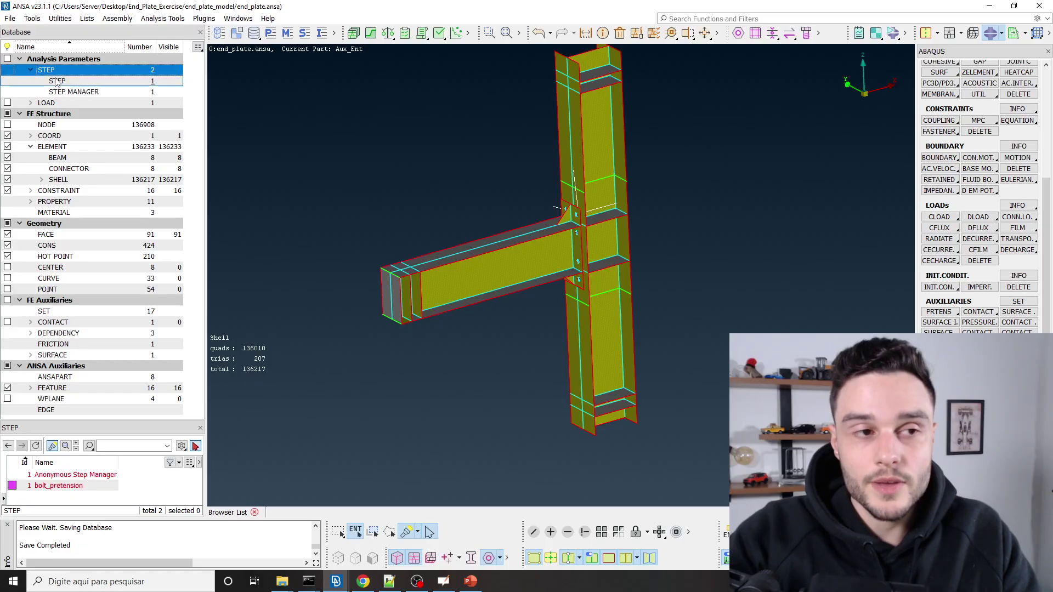
click(68, 92)
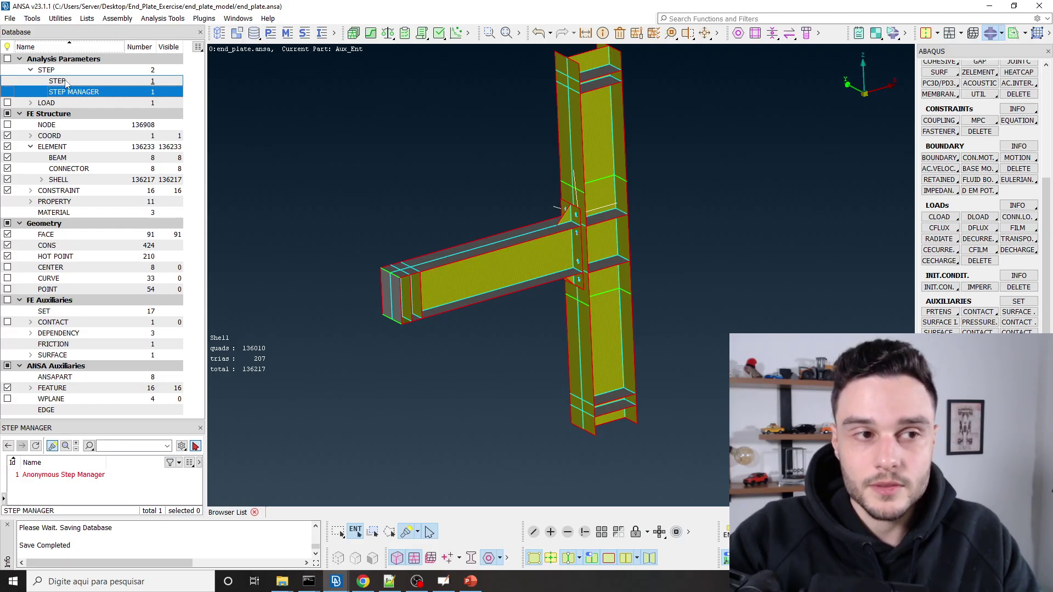
click(58, 81)
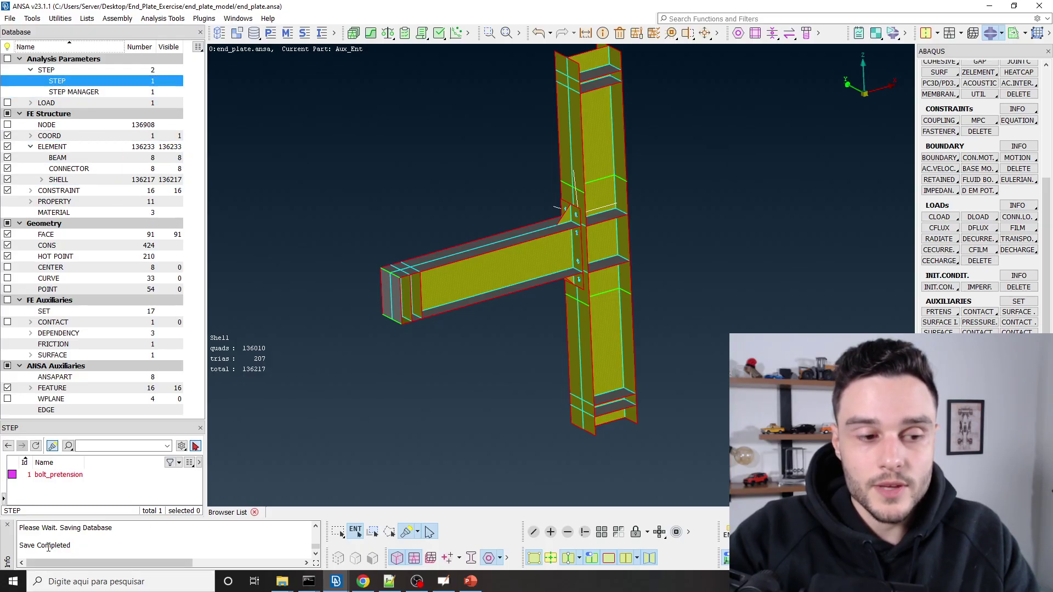
click(50, 476)
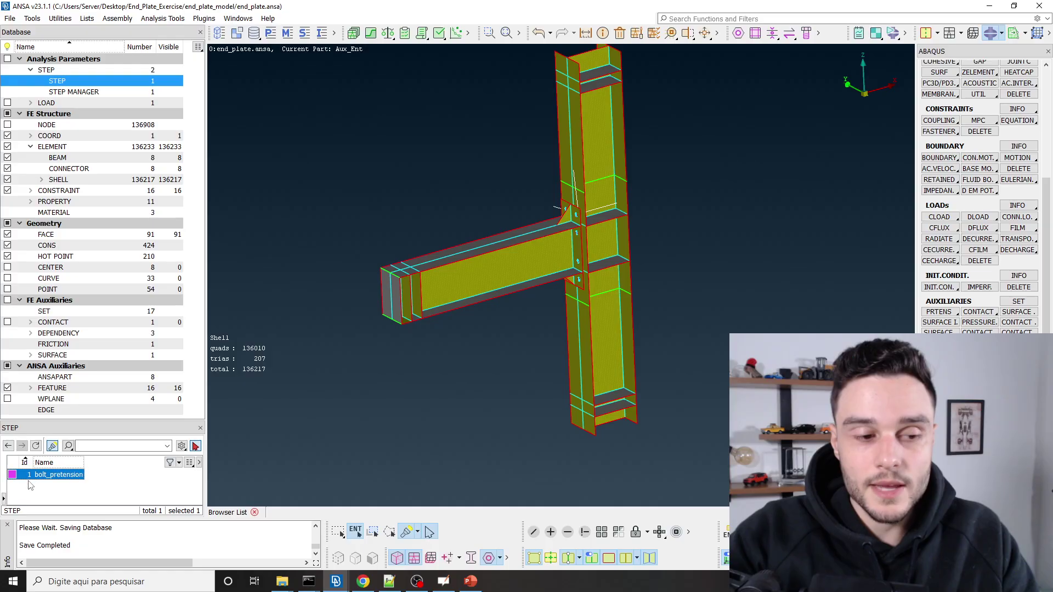
double_click(57, 476)
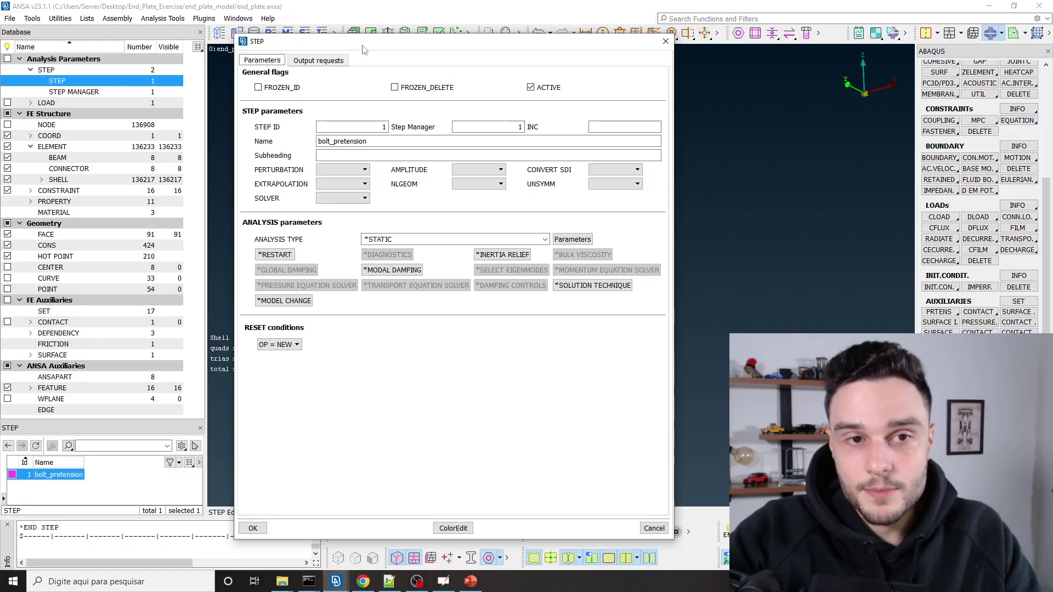
drag(425, 41, 329, 52)
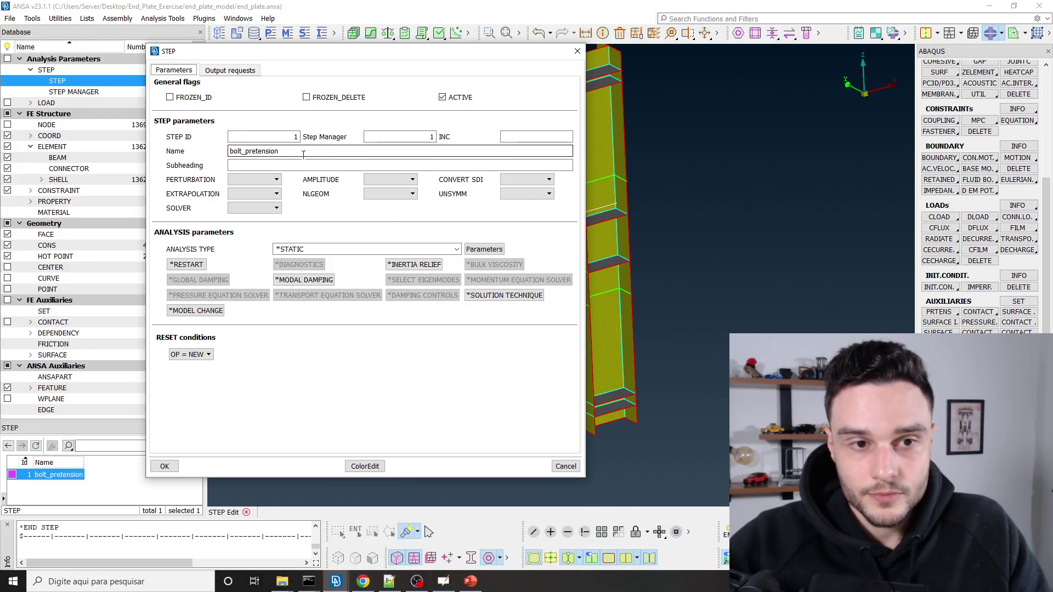
Review the bolt_pretension step's name, STEP ID and Step Manager values, and set NLGEOM to YES.
drag(304, 153, 139, 153)
click(286, 135)
double_click(286, 135)
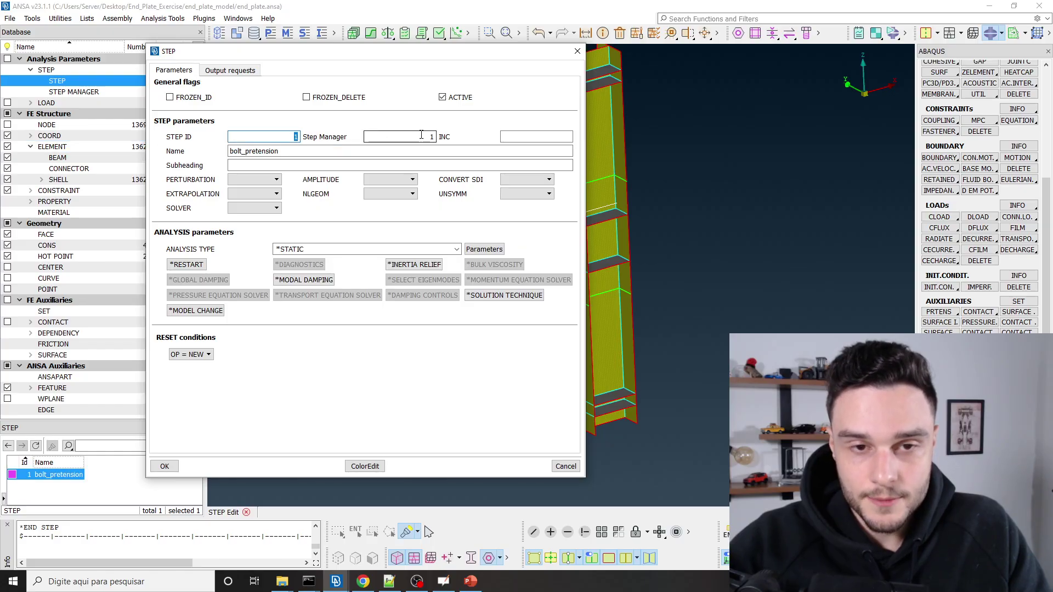
double_click(420, 137)
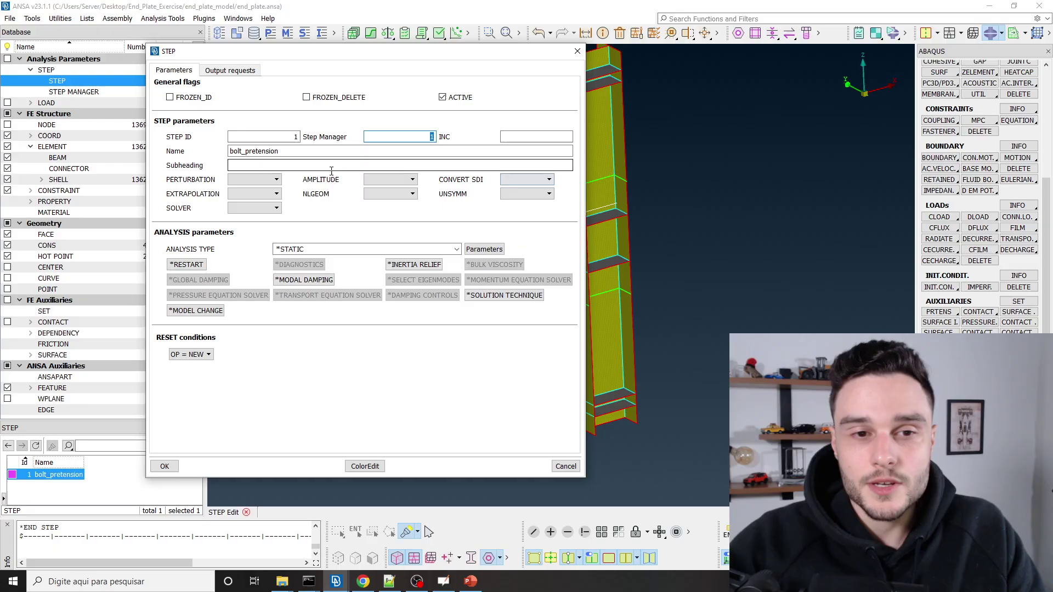
mouse_move(263, 180)
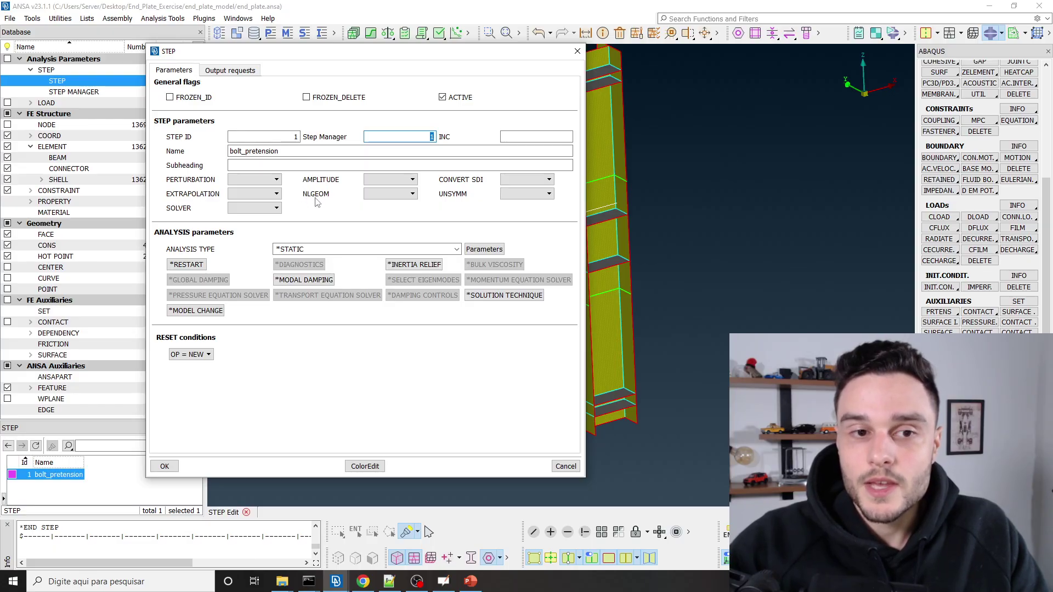
click(378, 194)
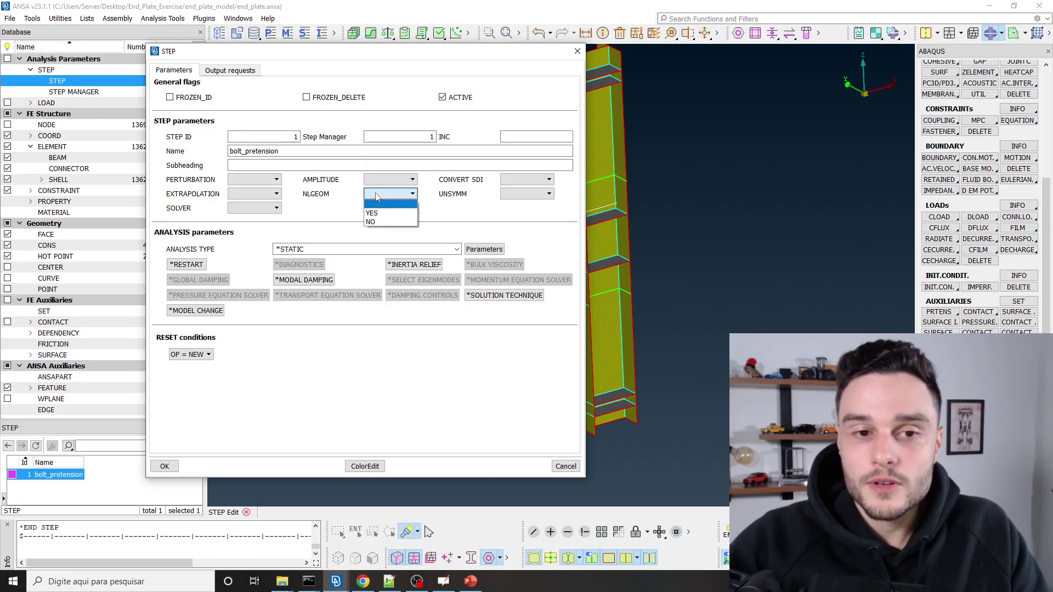
click(376, 215)
Inspect the beam-to-column connection while switching NLGEOM to NO and back to YES.
scroll(718, 208, down, 5)
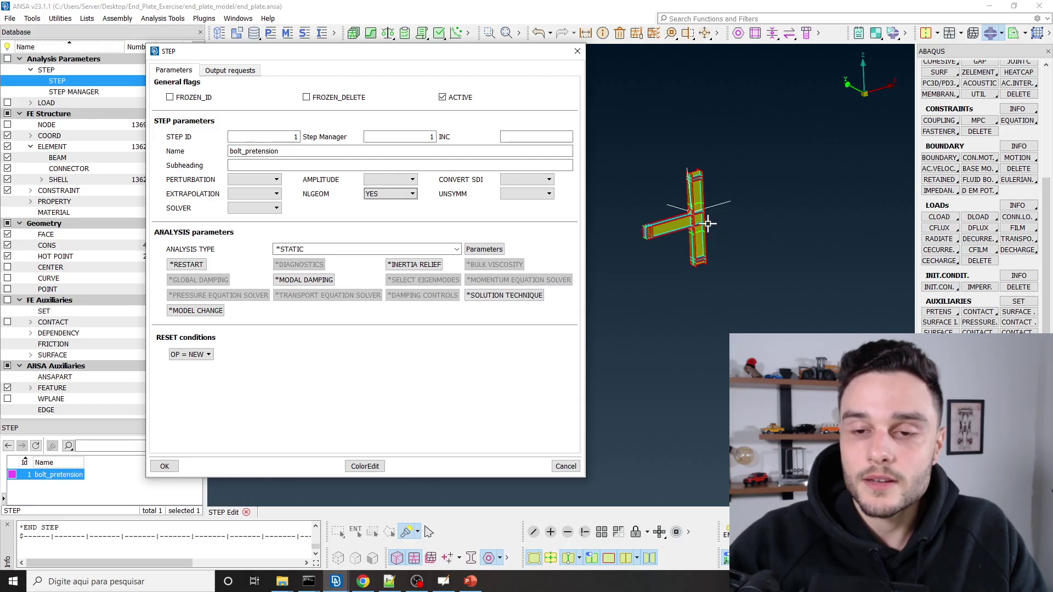
scroll(686, 220, up, 3)
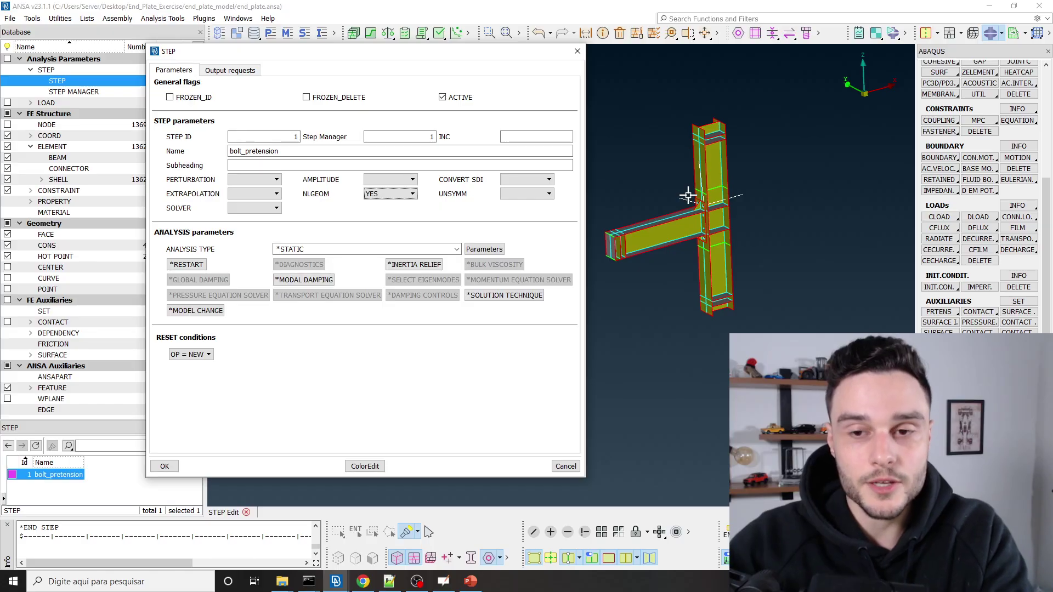
scroll(686, 198, up, 3)
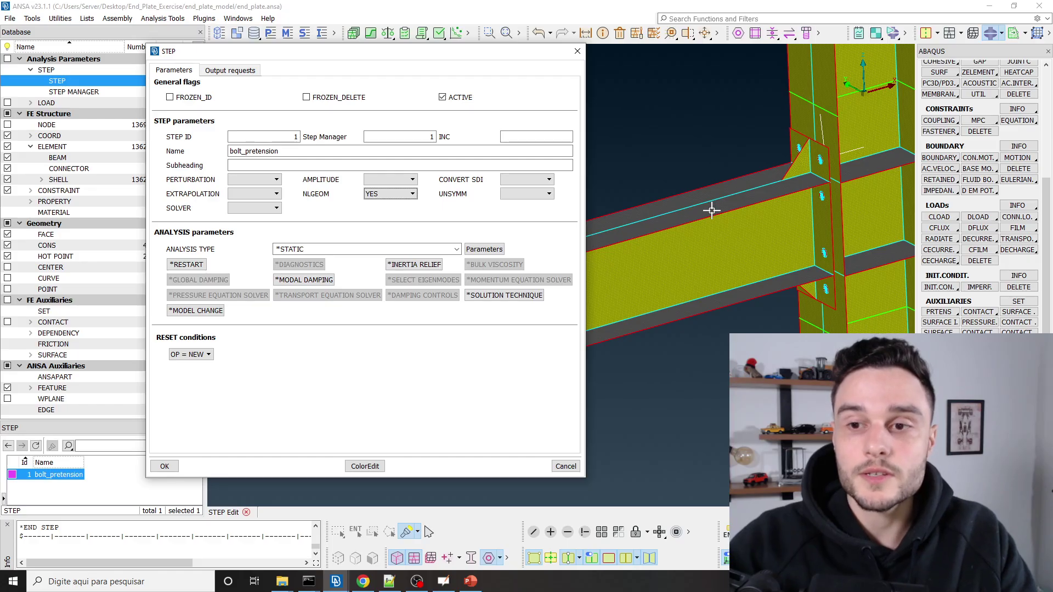
click(409, 195)
click(382, 223)
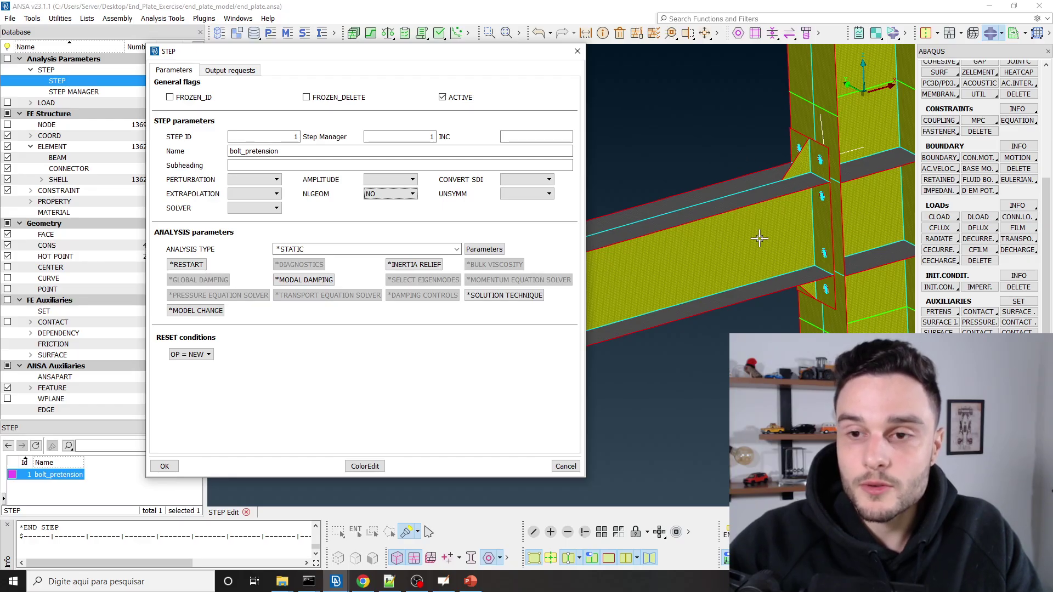
ctrl+middle_drag(763, 228, 766, 253)
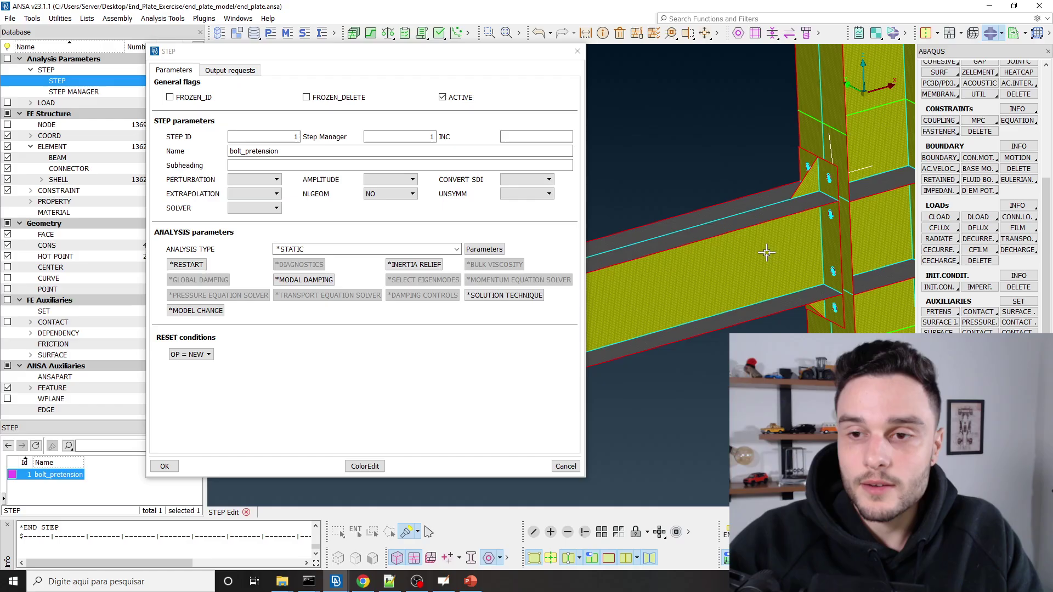
ctrl+drag(767, 252, 763, 249)
scroll(747, 261, down, 4)
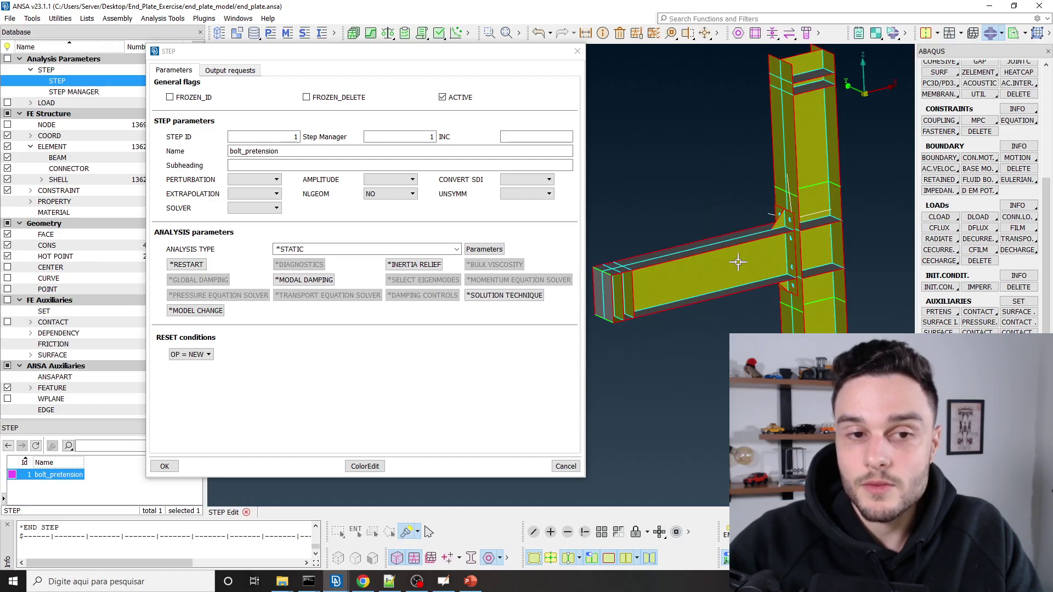
click(387, 194)
click(381, 215)
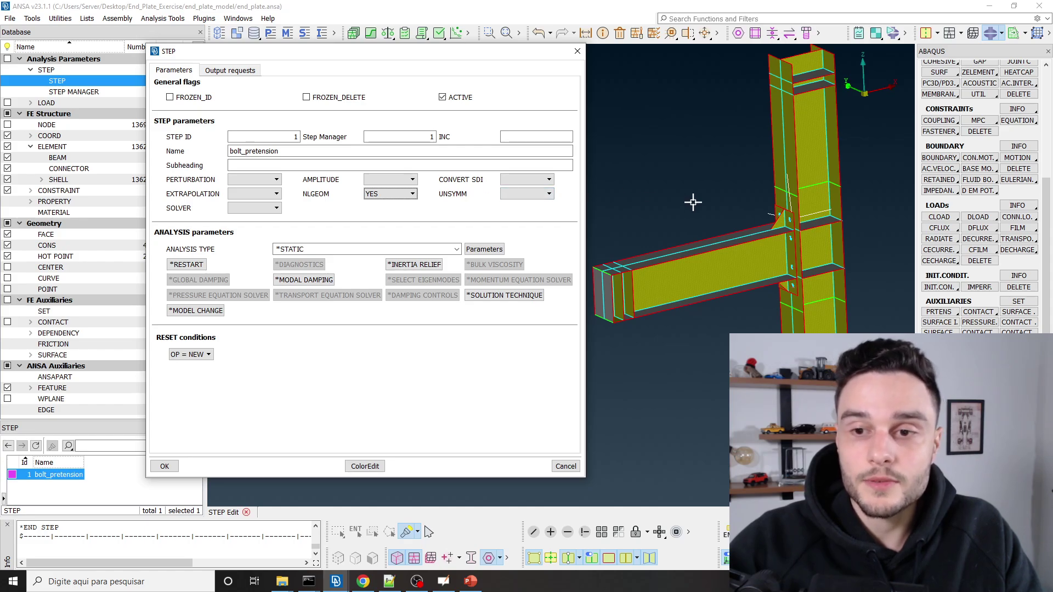
scroll(753, 252, up, 5)
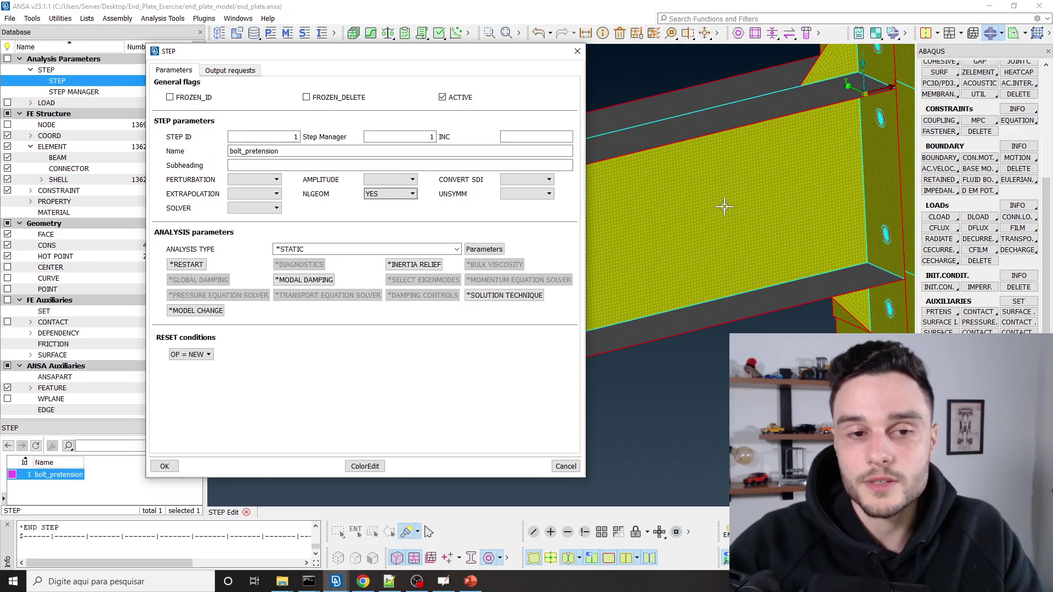
scroll(691, 238, down, 2)
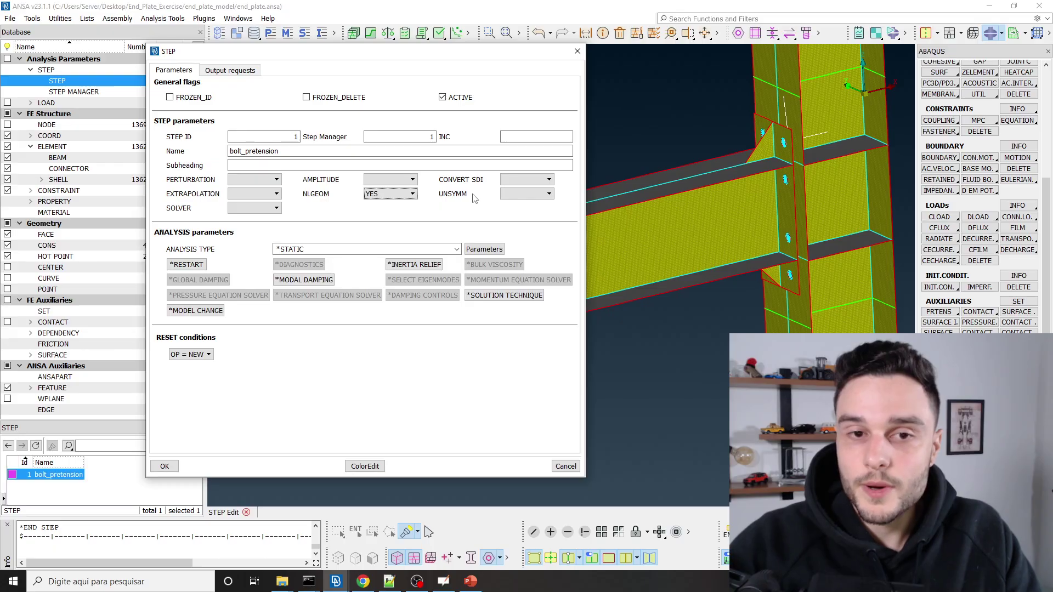
scroll(751, 163, up, 2)
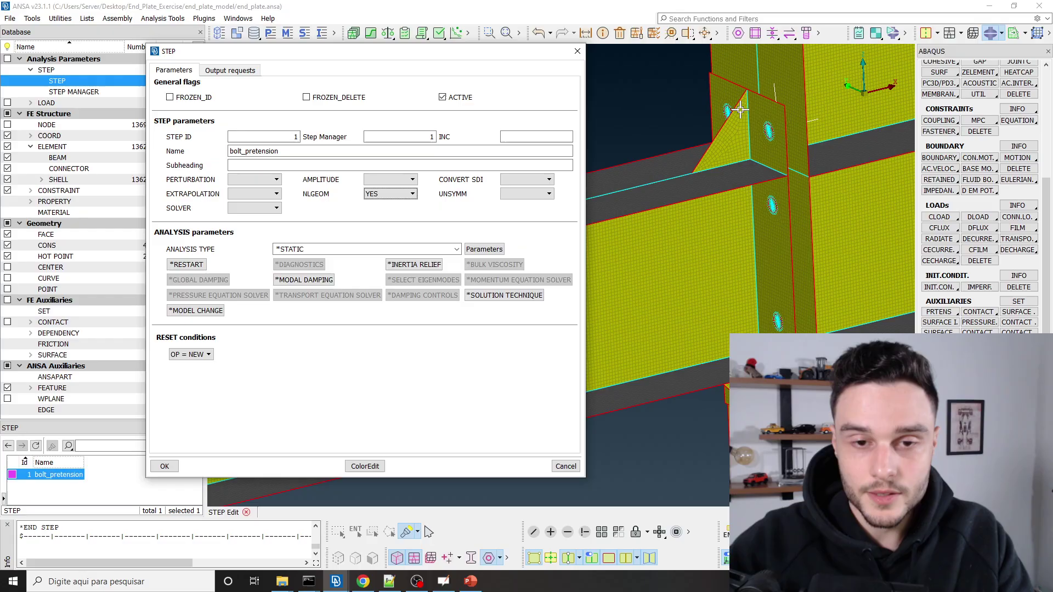
Switch to the PowerPoint contact presentation and examine slides 86, 84 and 83 on penalty factors, contact stiffness and spring penetration.
click(470, 582)
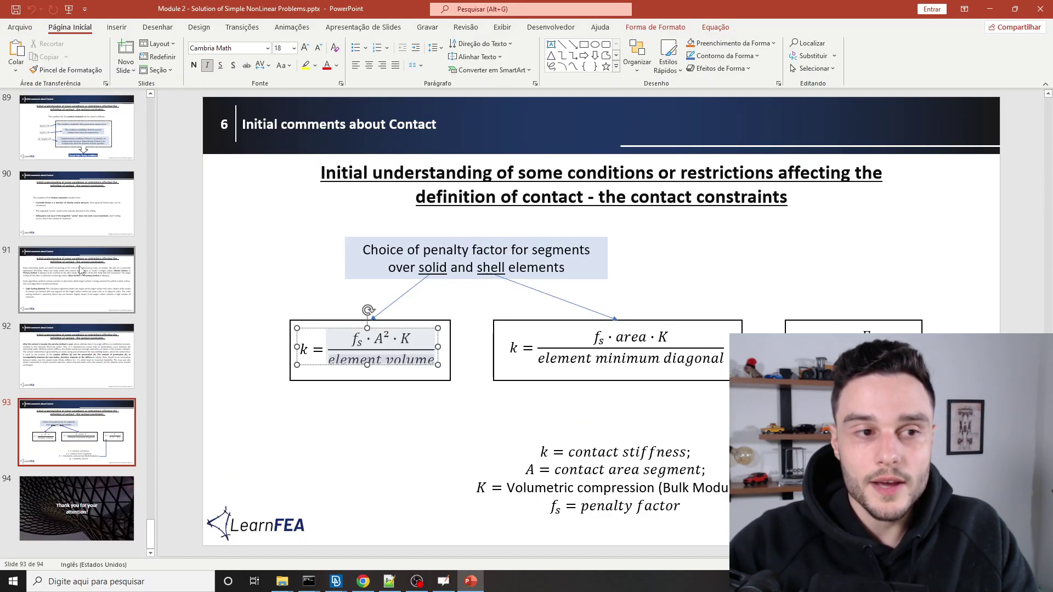
scroll(77, 272, up, 5)
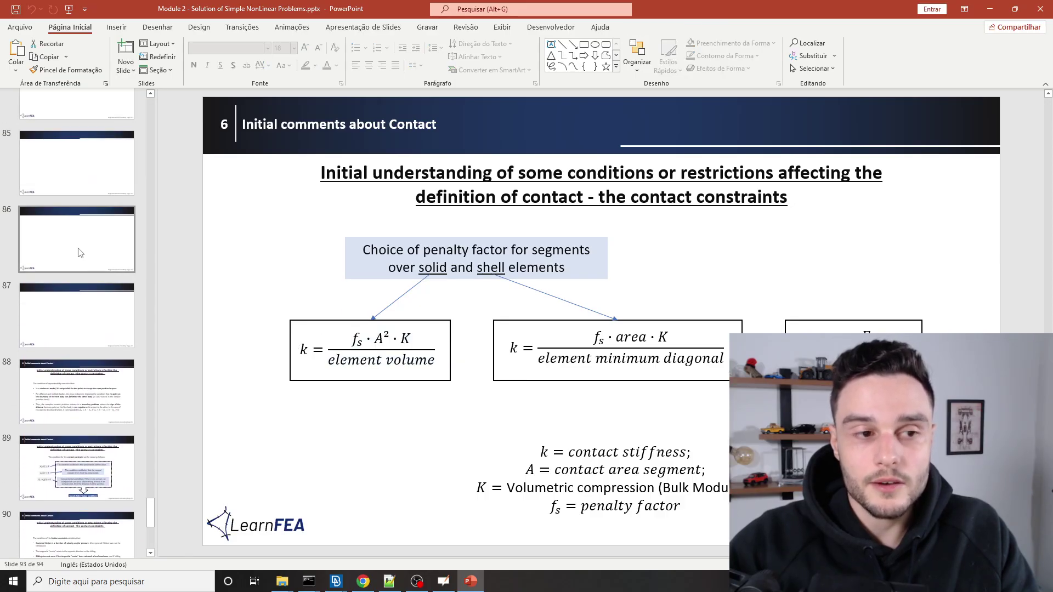
click(81, 253)
scroll(85, 258, up, 1)
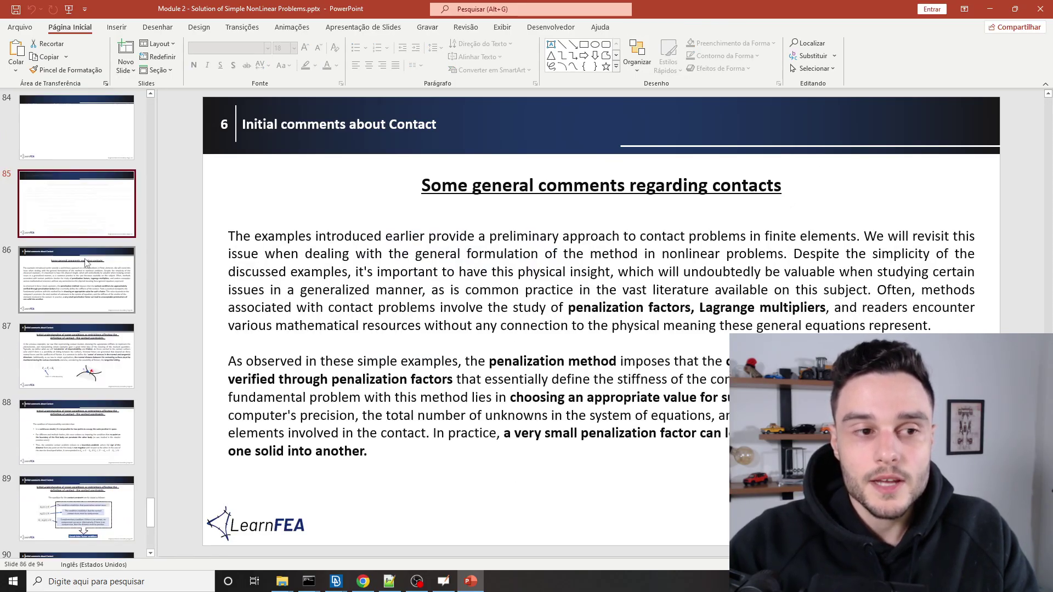
scroll(85, 264, up, 4)
click(102, 303)
scroll(82, 263, up, 1)
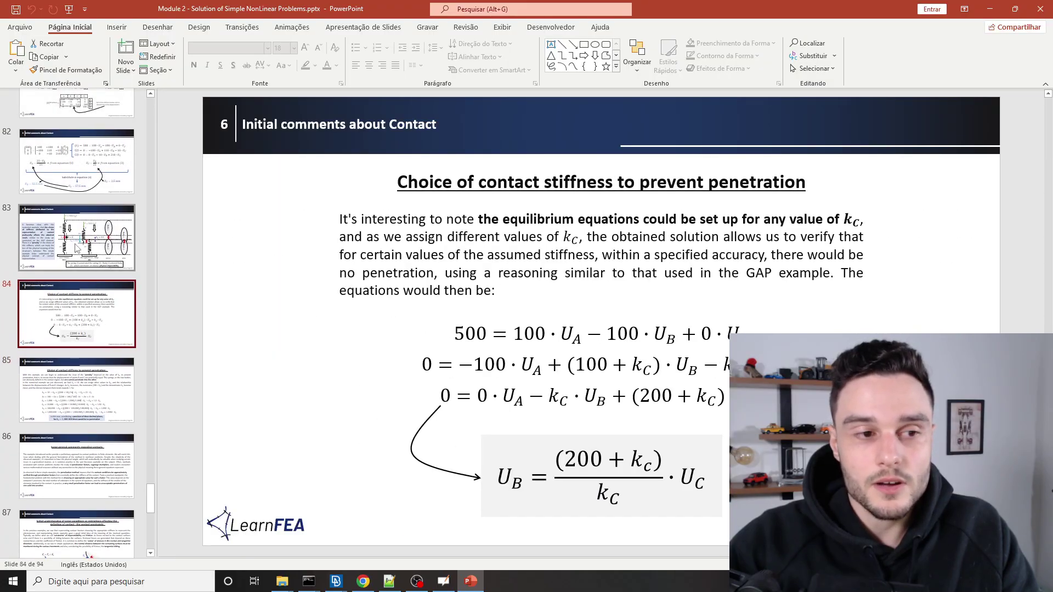
click(77, 248)
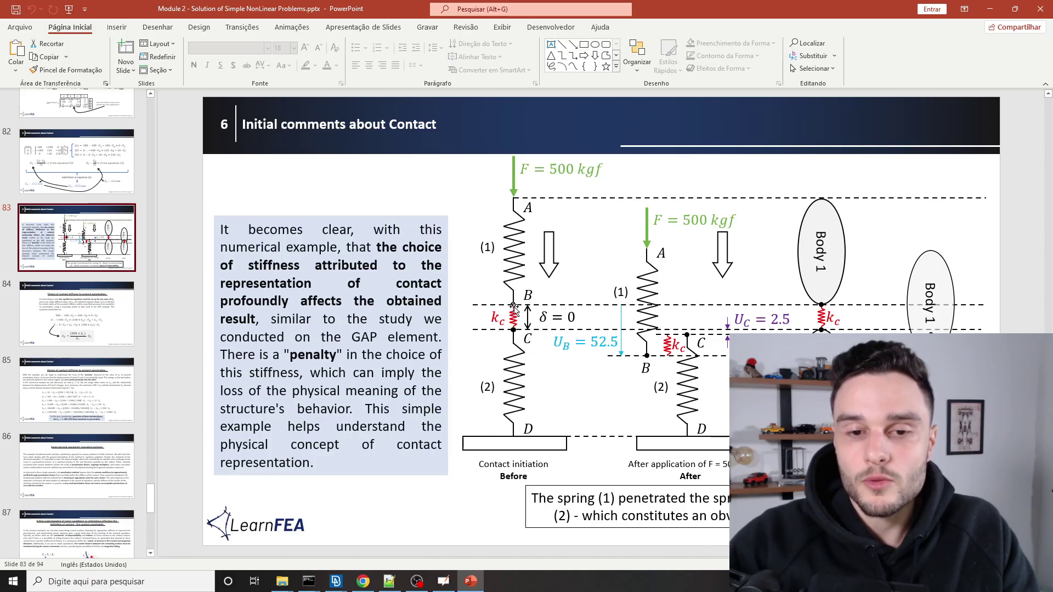
drag(540, 317, 572, 319)
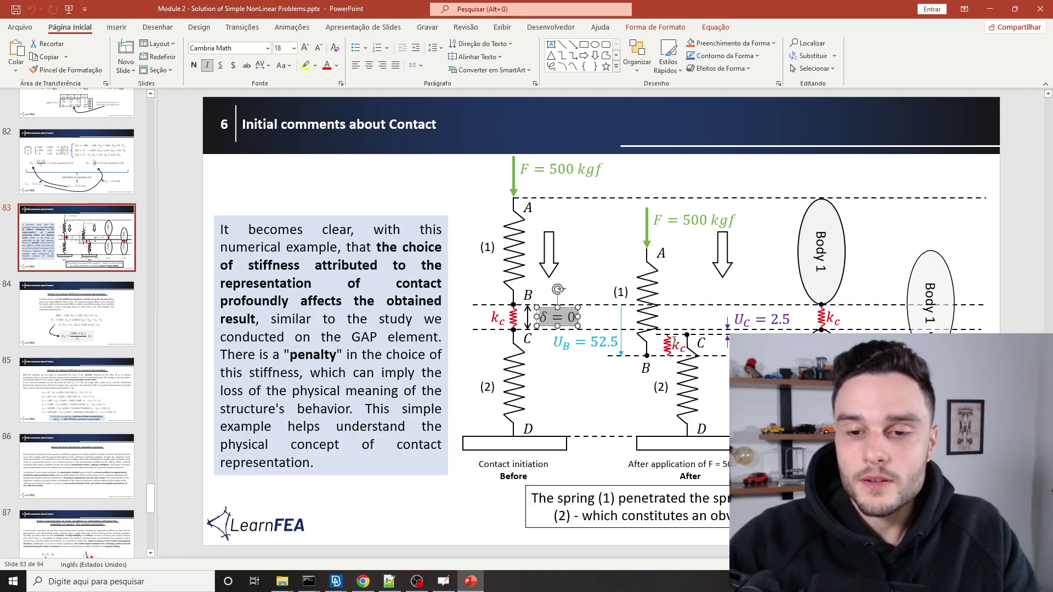
key(Escape)
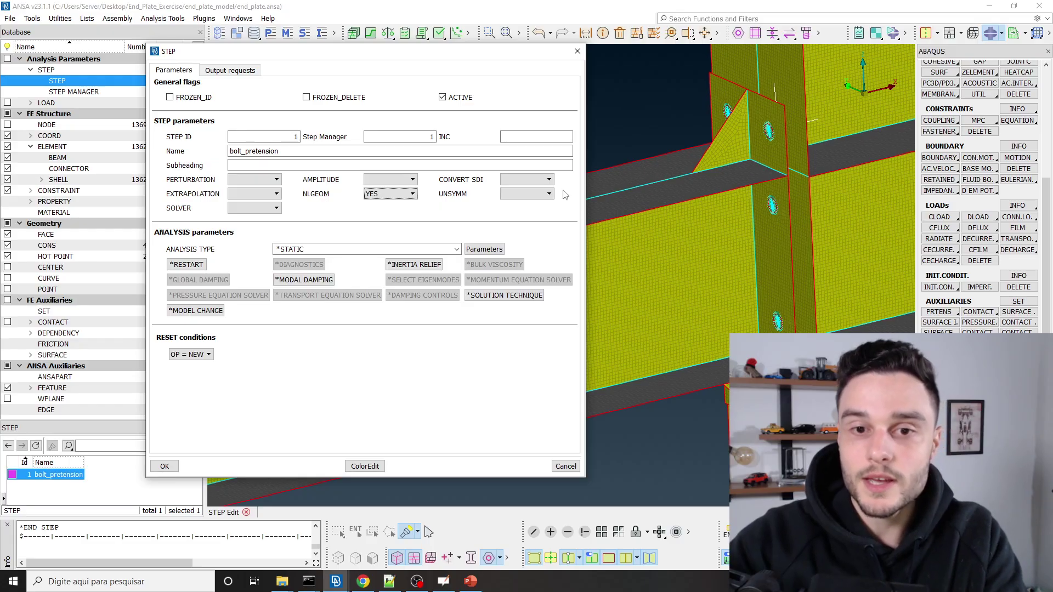
Back in ANSA, set UNSYMM to YES for the bolt_pretension step and check the SOLVER options without choosing one.
click(527, 194)
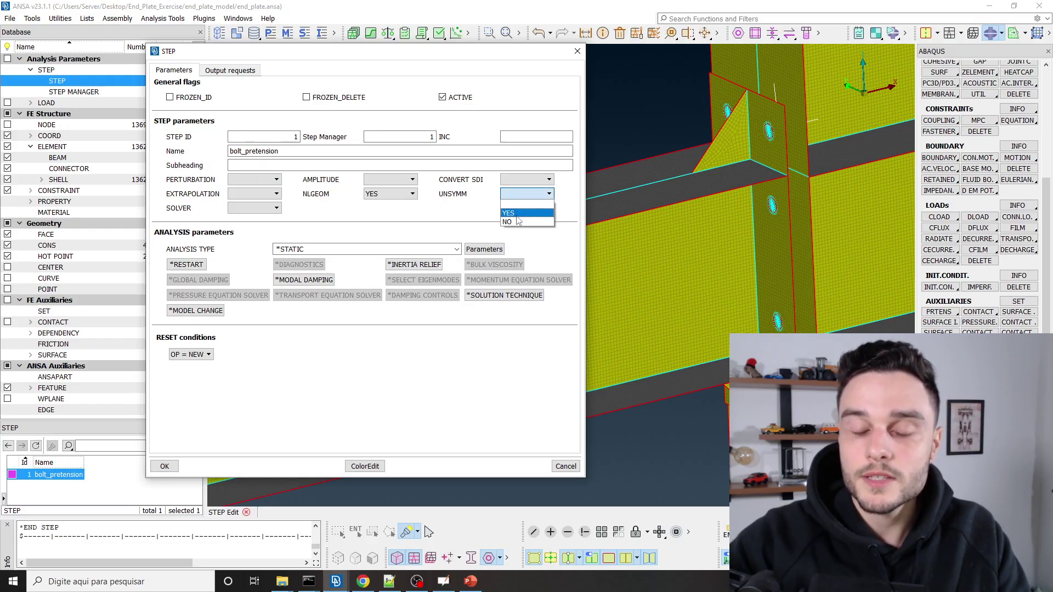
click(518, 219)
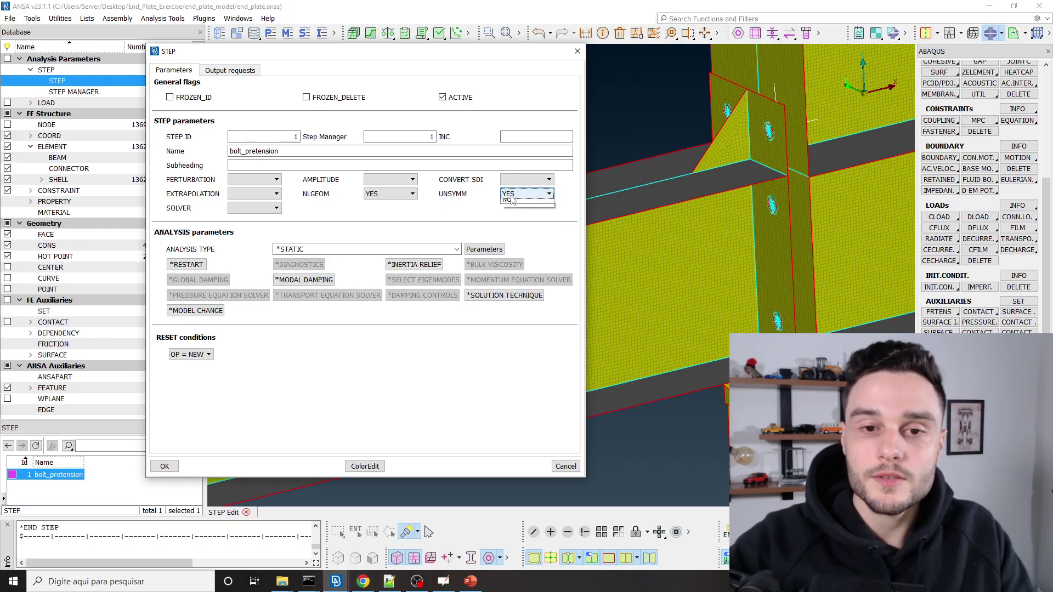
click(518, 194)
click(569, 205)
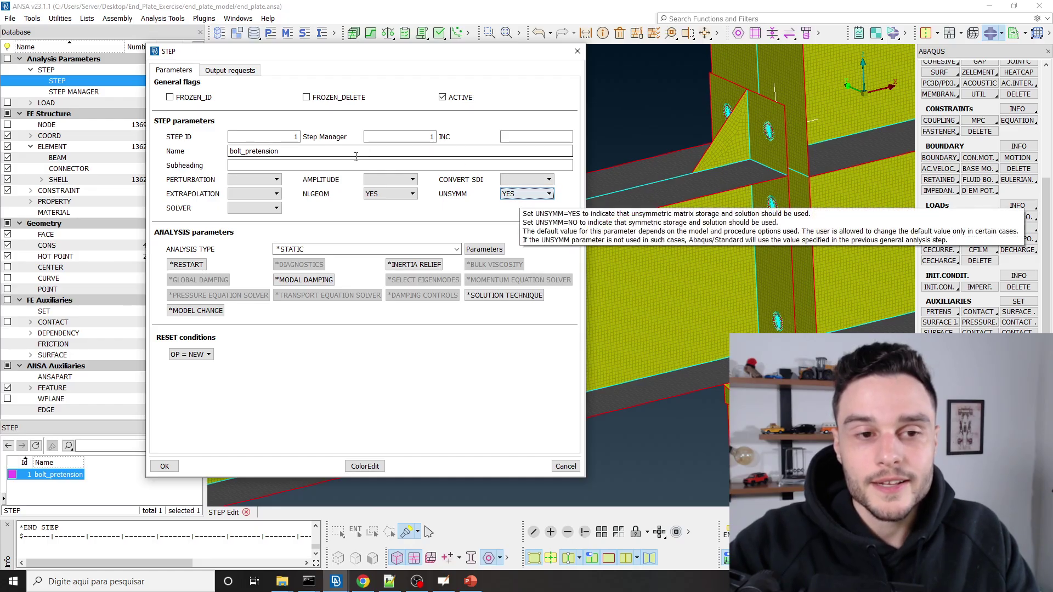
click(276, 209)
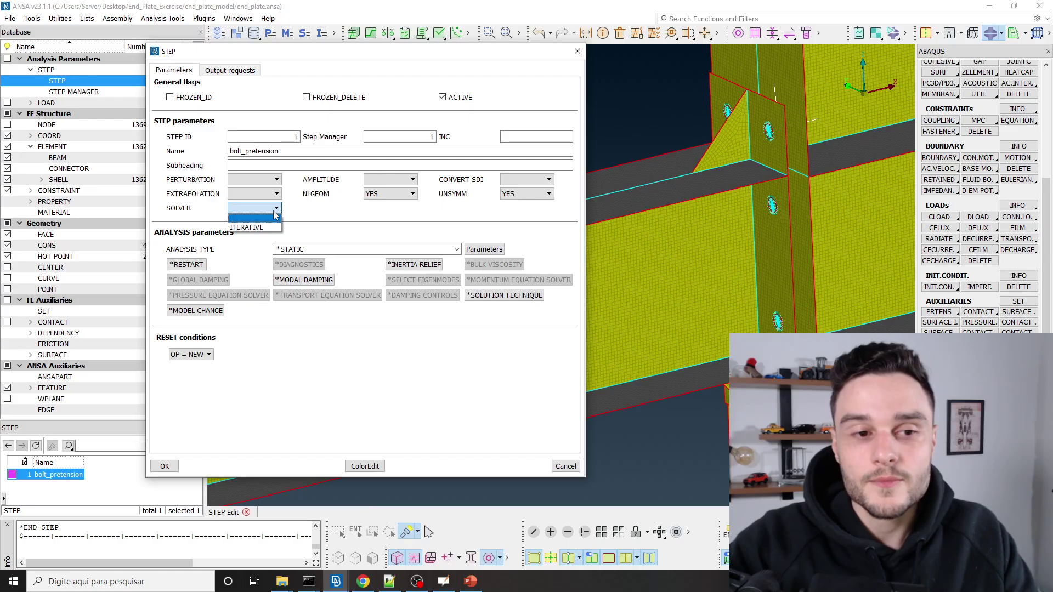
click(180, 214)
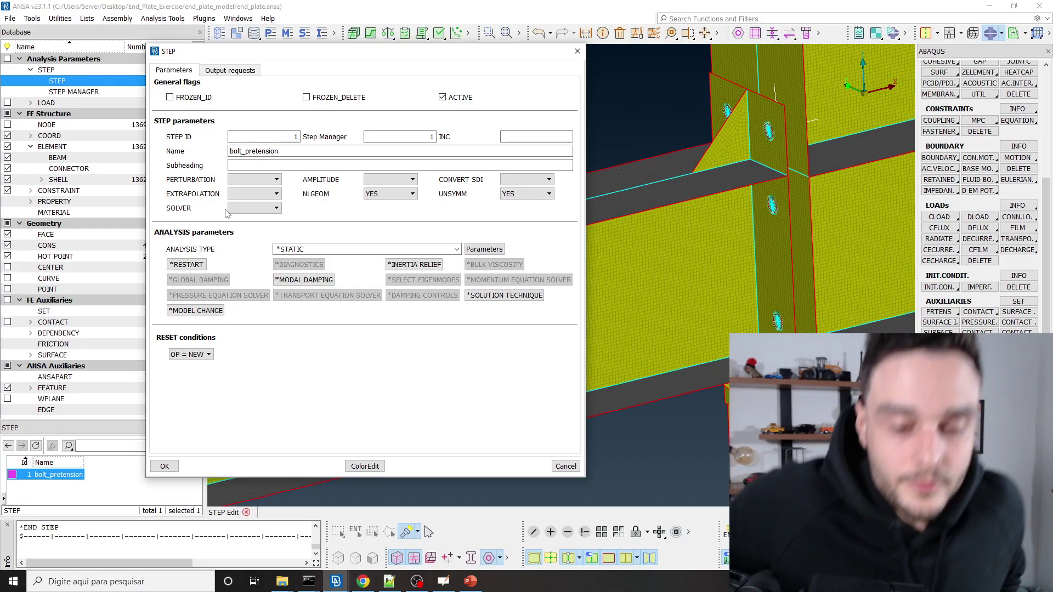
Switch to the OpenBoard whiteboard and handwrite [K]{U} in red on an empty area, with an arrow pointing to the K matrix.
click(443, 580)
scroll(333, 283, down, 12)
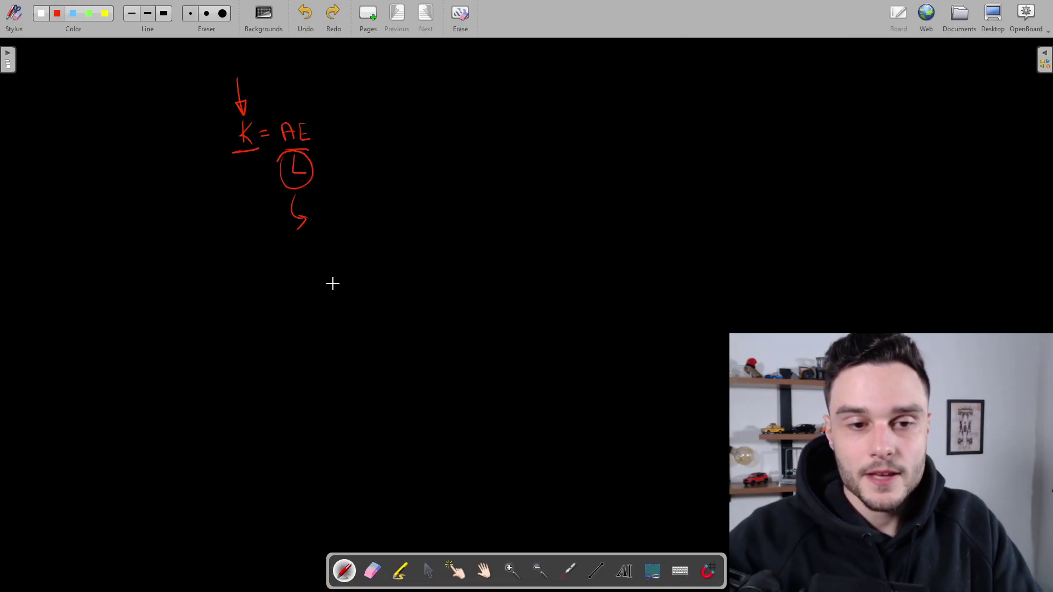
scroll(333, 283, down, 5)
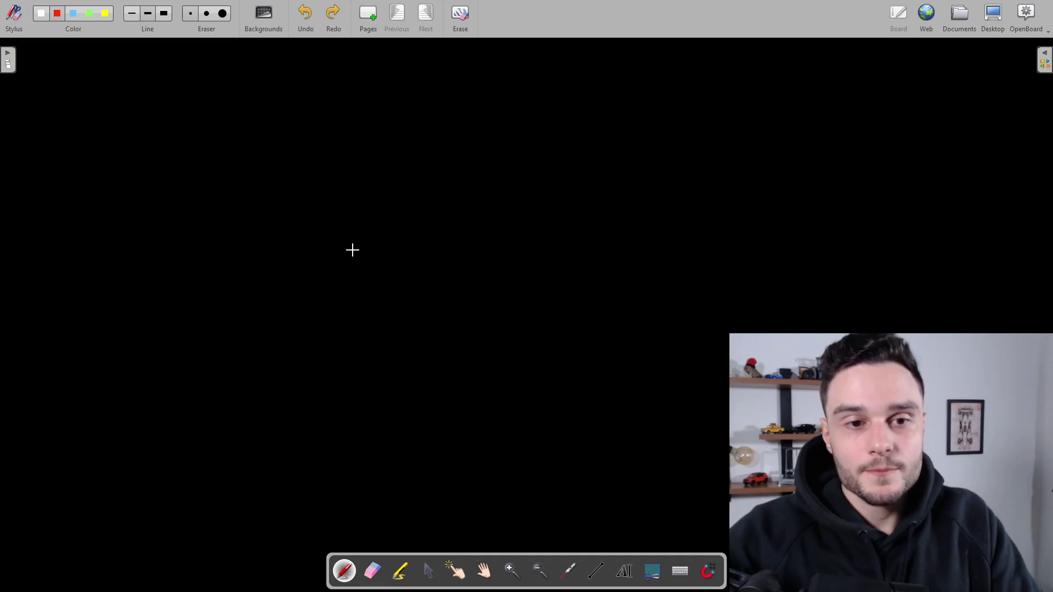
mouse_move(280, 165)
mouse_down()
mouse_move(279, 212)
mouse_move(291, 197)
mouse_move(311, 208)
mouse_up()
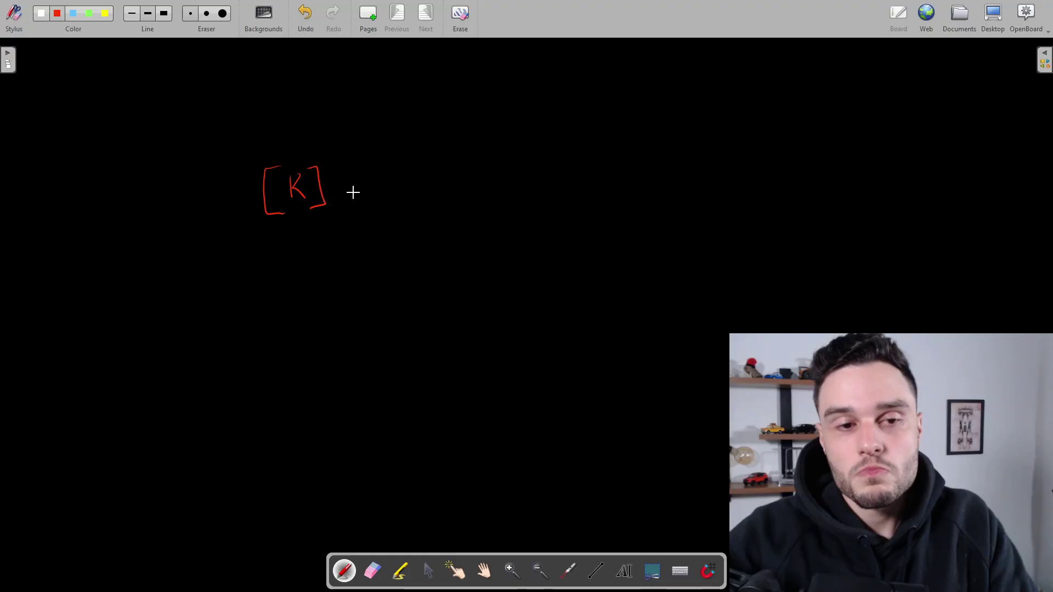
drag(339, 168, 346, 229)
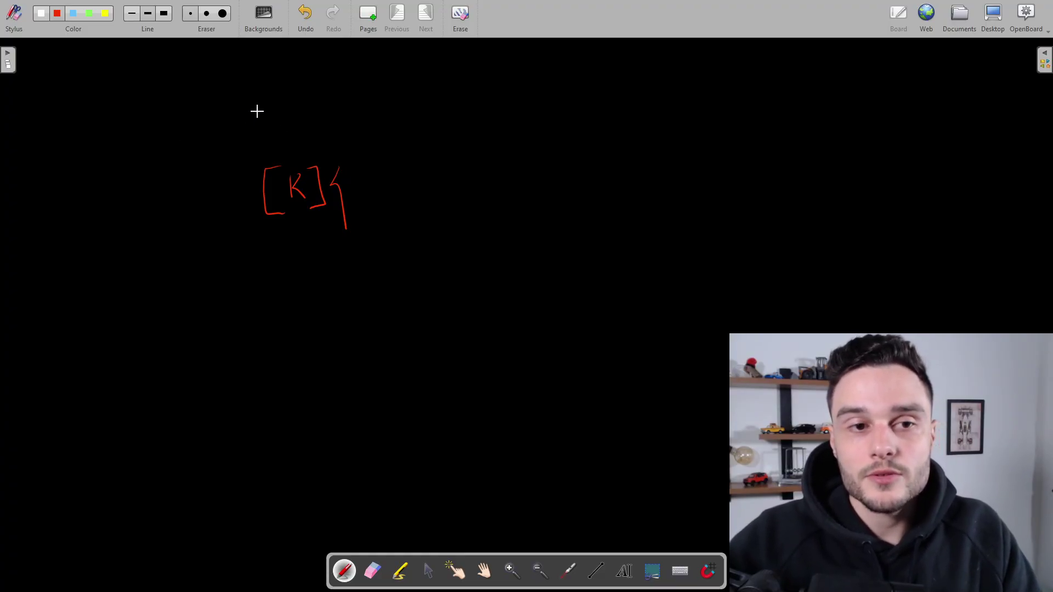
mouse_move(256, 110)
mouse_down()
mouse_move(278, 157)
mouse_move(288, 144)
mouse_up()
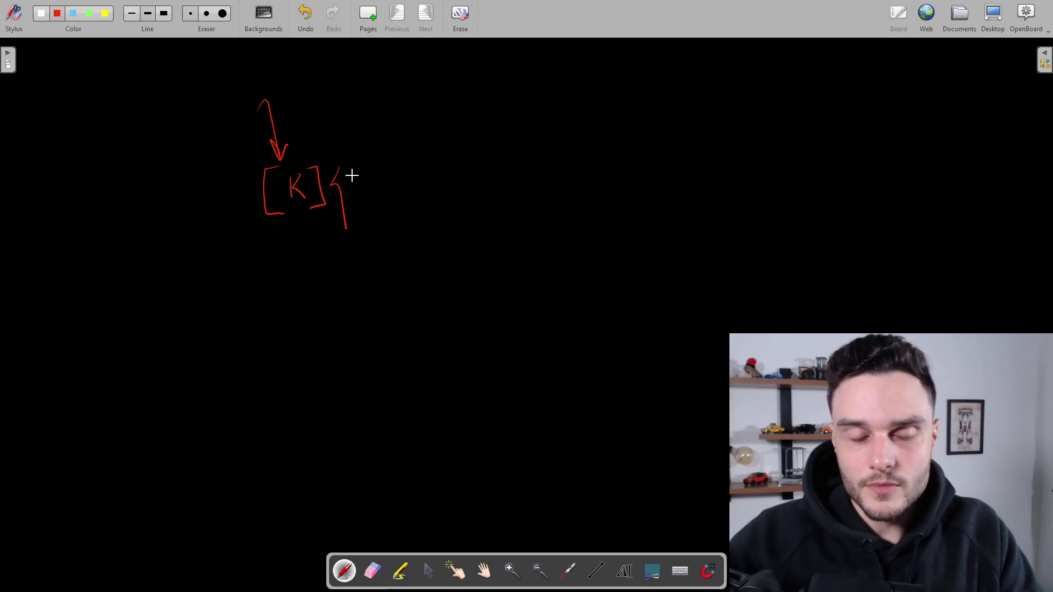
mouse_move(354, 177)
mouse_down()
mouse_move(364, 178)
mouse_move(382, 230)
mouse_up()
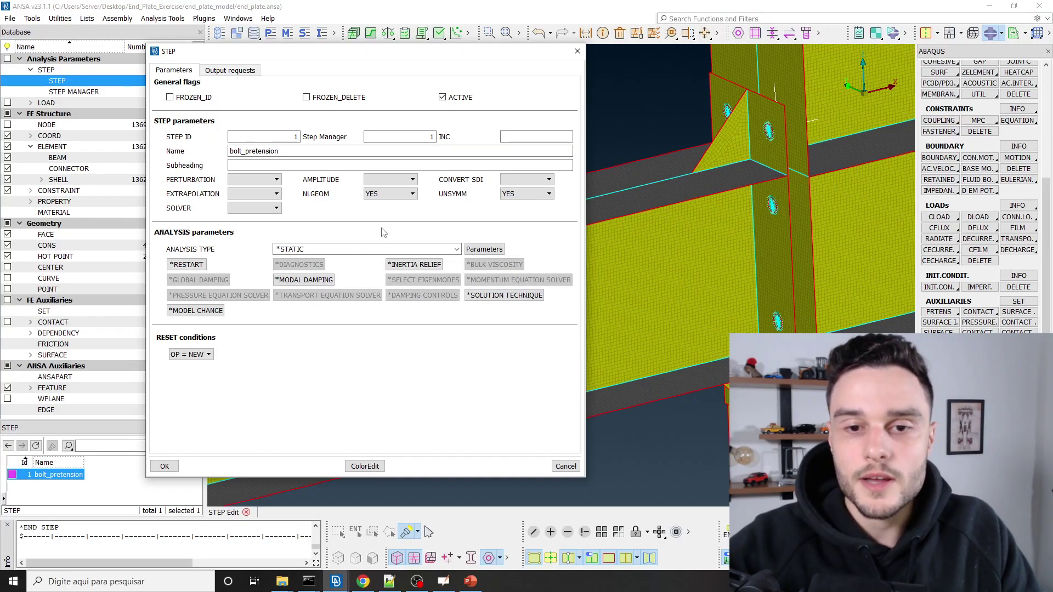
scroll(631, 219, up, 3)
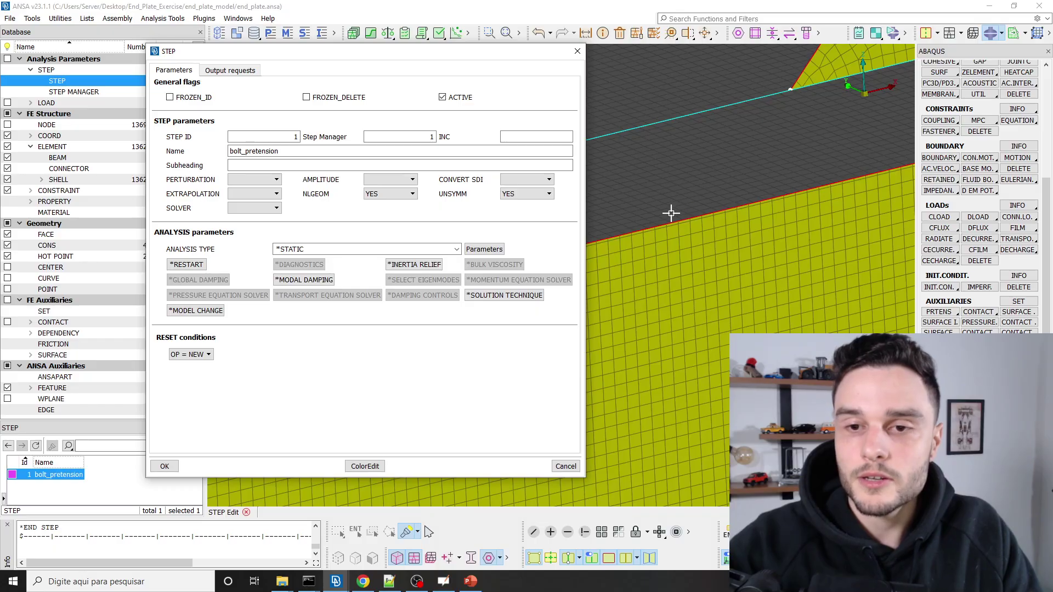
scroll(680, 206, up, 2)
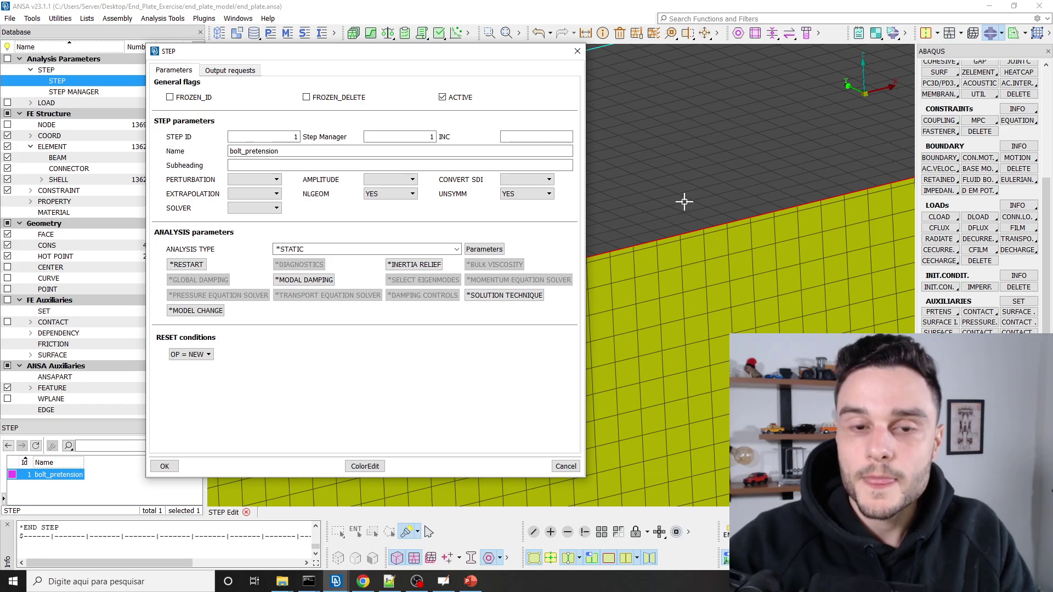
scroll(684, 202, up, 2)
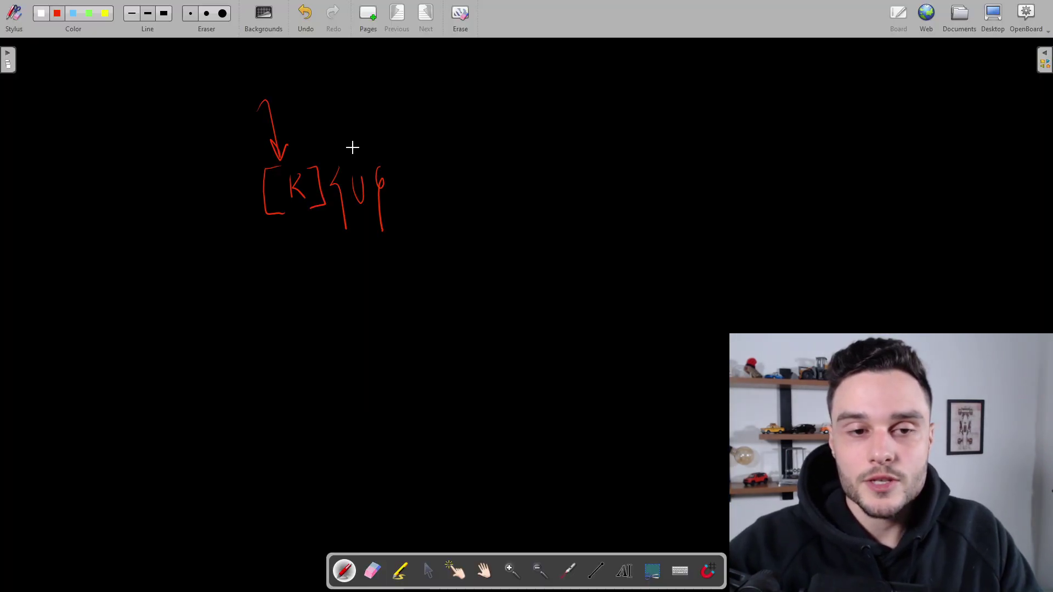
Draw a red arrow pointing to U and complete the handwritten equation with = {F}.
drag(346, 118, 363, 144)
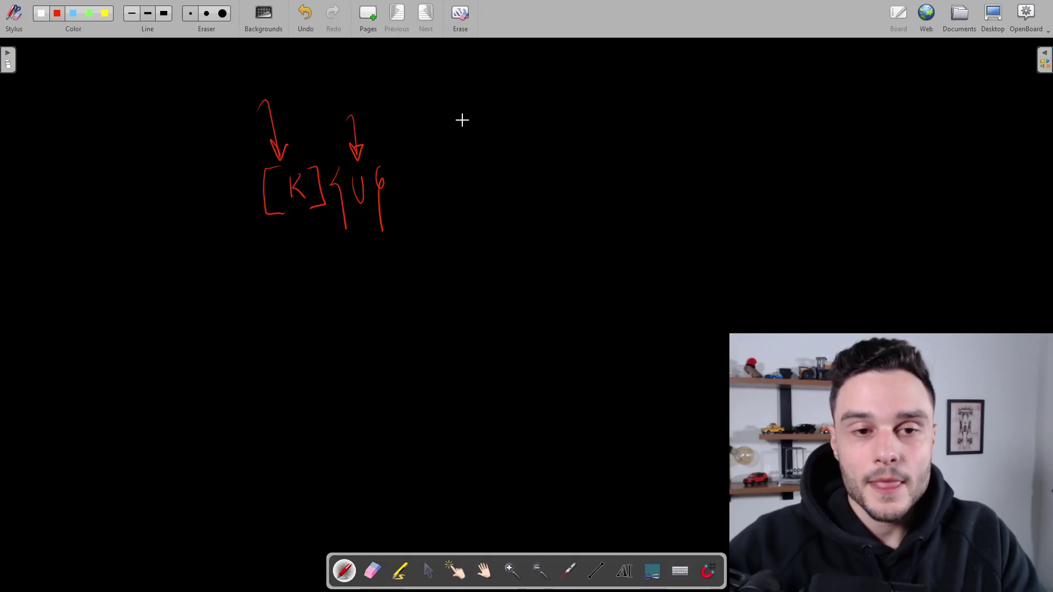
drag(398, 188, 410, 187)
drag(401, 193, 431, 219)
drag(449, 181, 450, 207)
mouse_move(447, 180)
mouse_down()
mouse_move(463, 176)
mouse_move(469, 236)
mouse_up()
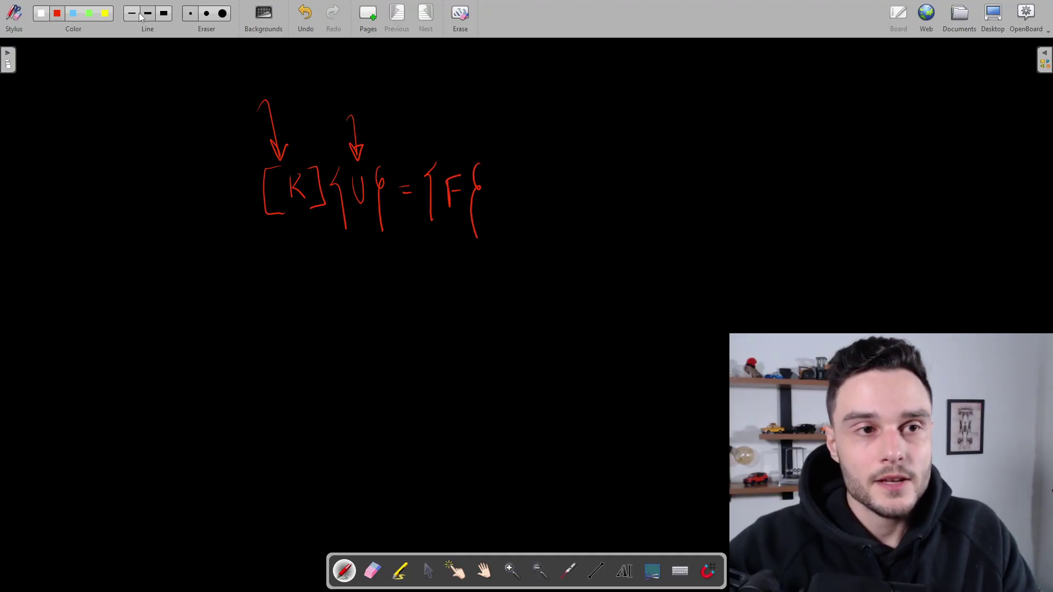
Erase the two arrows above K and U with the large eraser and return to the red pen.
click(226, 15)
drag(346, 84, 357, 141)
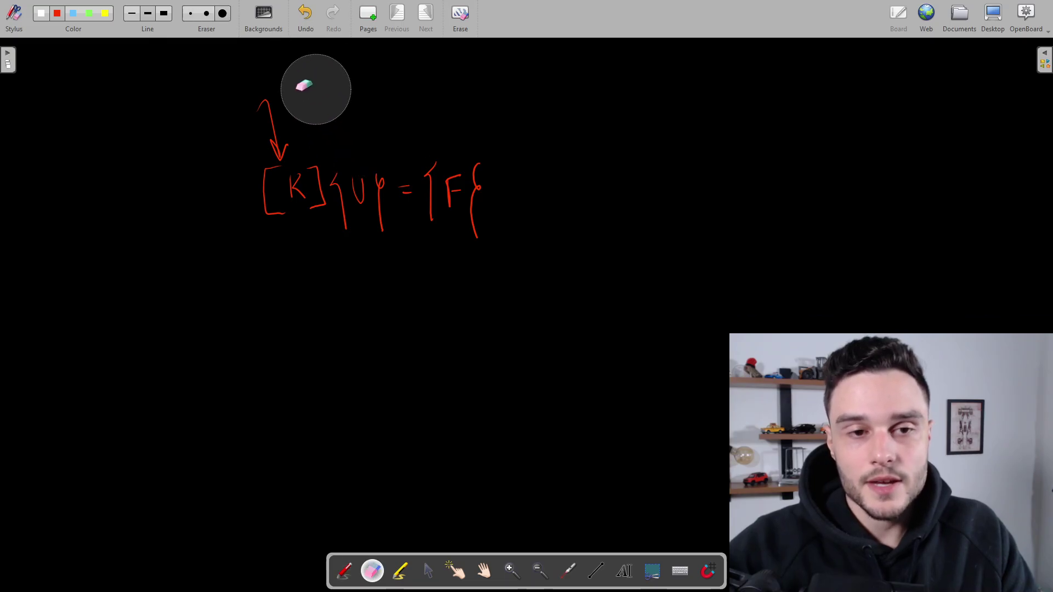
drag(315, 90, 277, 132)
click(57, 13)
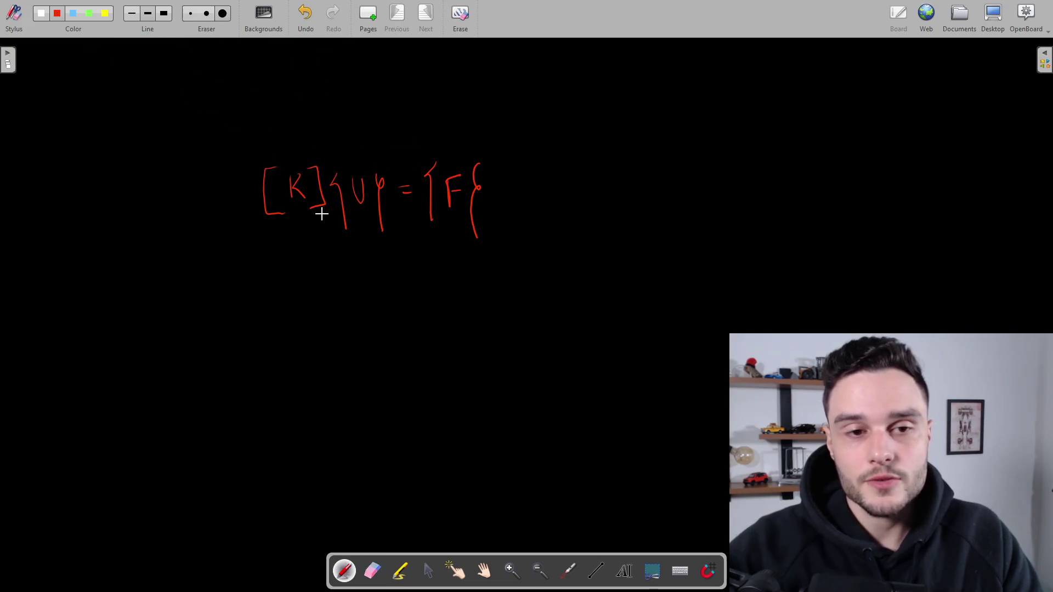
Draw an arrow to U and an arc from K to F, and try writing the inverse of K before the equation.
mouse_move(368, 124)
mouse_down()
mouse_move(360, 167)
mouse_move(367, 156)
mouse_up()
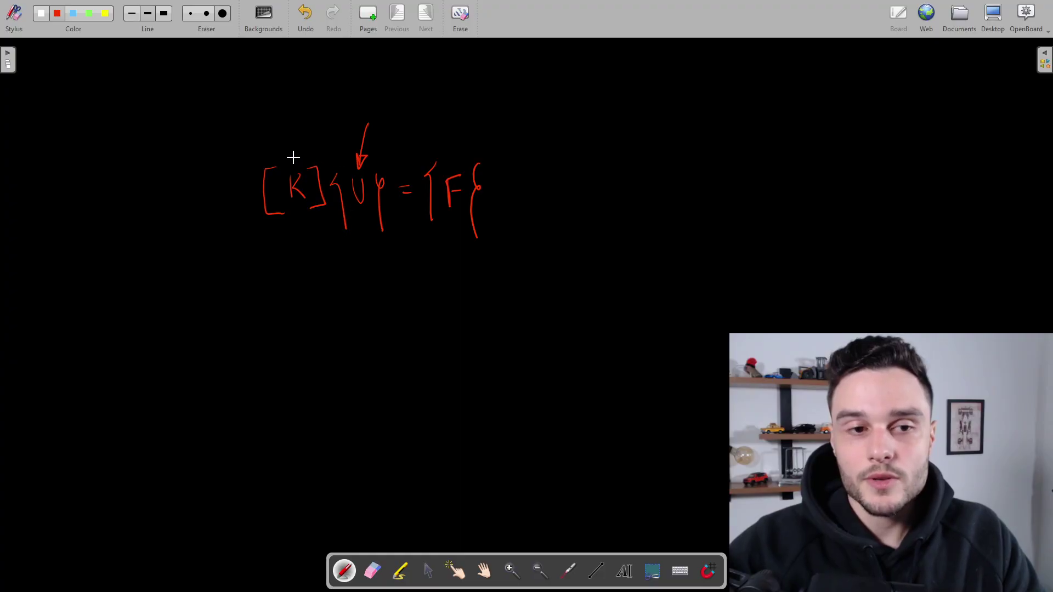
mouse_move(294, 164)
mouse_down()
mouse_move(360, 91)
mouse_move(423, 159)
mouse_up()
drag(407, 145, 414, 161)
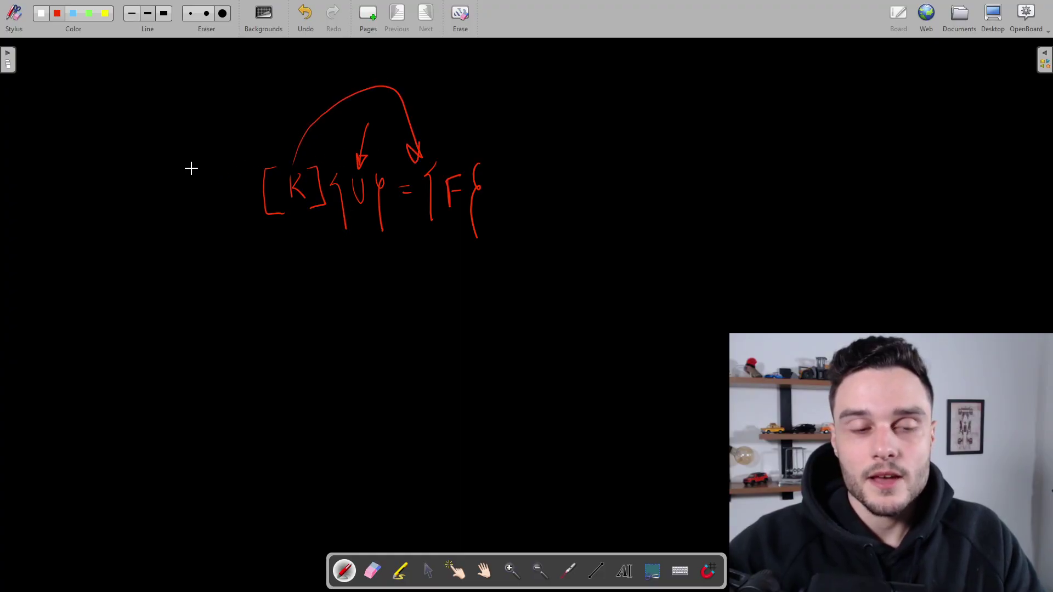
mouse_move(209, 170)
mouse_down()
mouse_move(210, 210)
mouse_move(225, 203)
mouse_up()
drag(256, 154, 258, 165)
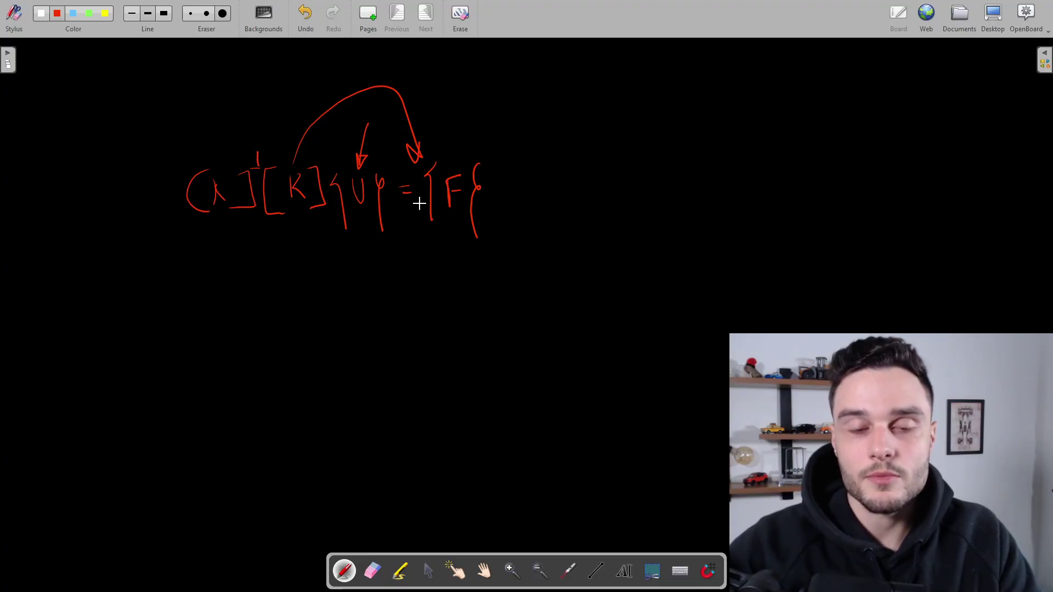
drag(181, 225, 315, 237)
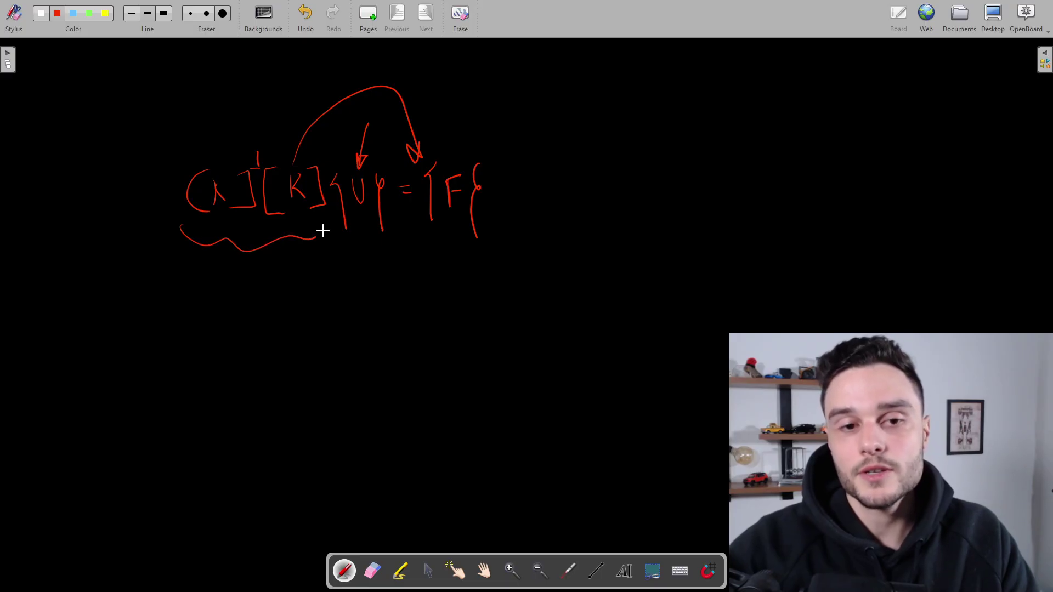
Undo the wavy underline, the inverse matrix writing, the arc and the arrow, back to the plain equation.
key(ctrl+z)
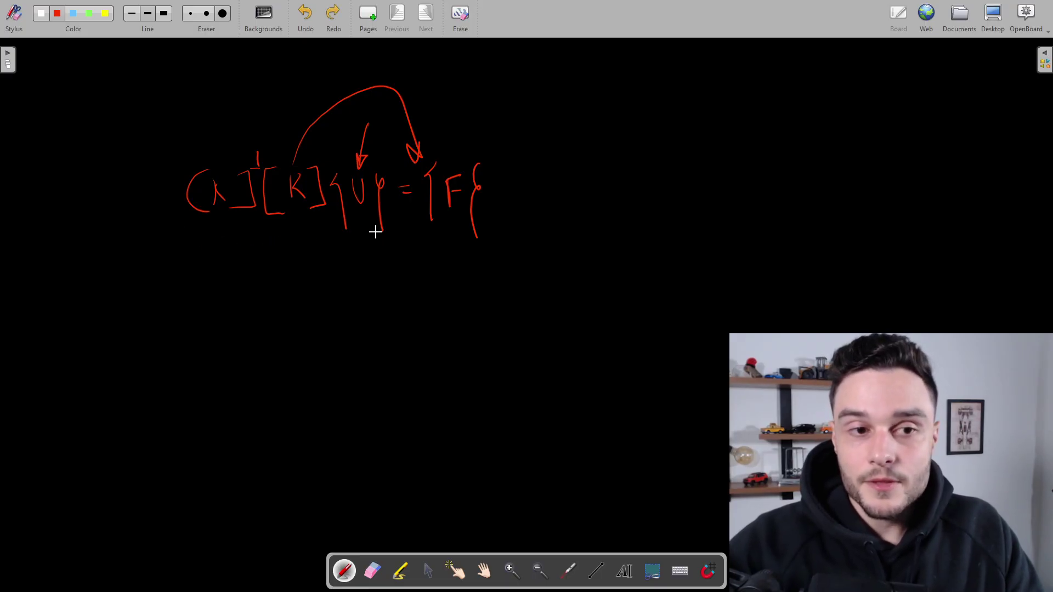
key(ctrl+z)
key(ctrl+z)
key(ctrl+z)
key(ctrl+z)
key(ctrl+z)
key(ctrl+z)
key(ctrl+z)
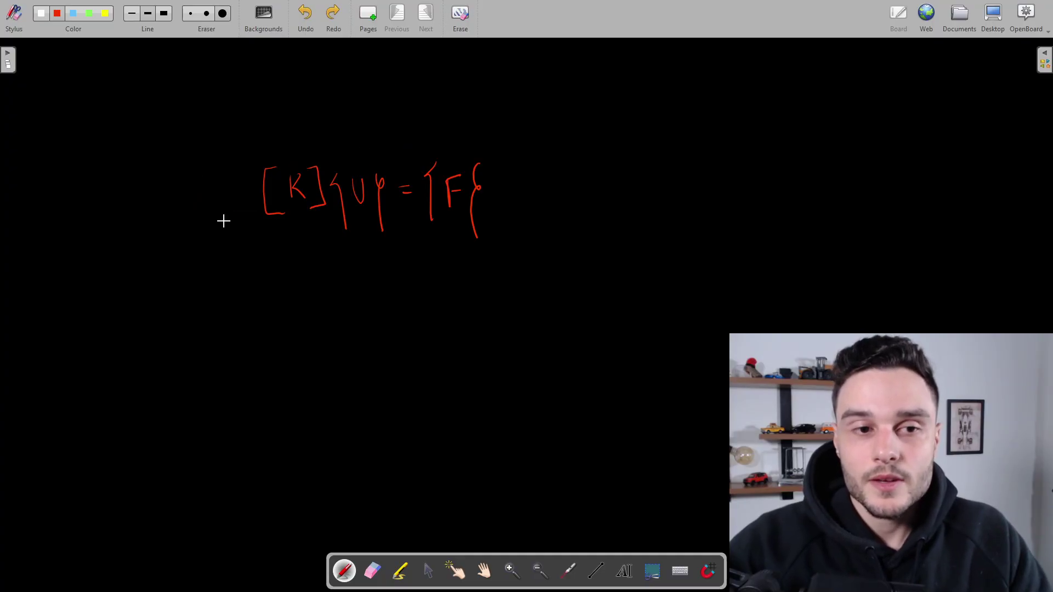
Handwrite [K]⁻¹ in front of the equation and circle the original K matrix.
mouse_move(208, 174)
mouse_down()
mouse_move(199, 213)
mouse_move(212, 204)
mouse_up()
mouse_move(213, 195)
mouse_down()
mouse_move(221, 179)
mouse_move(227, 212)
mouse_up()
drag(239, 170, 251, 172)
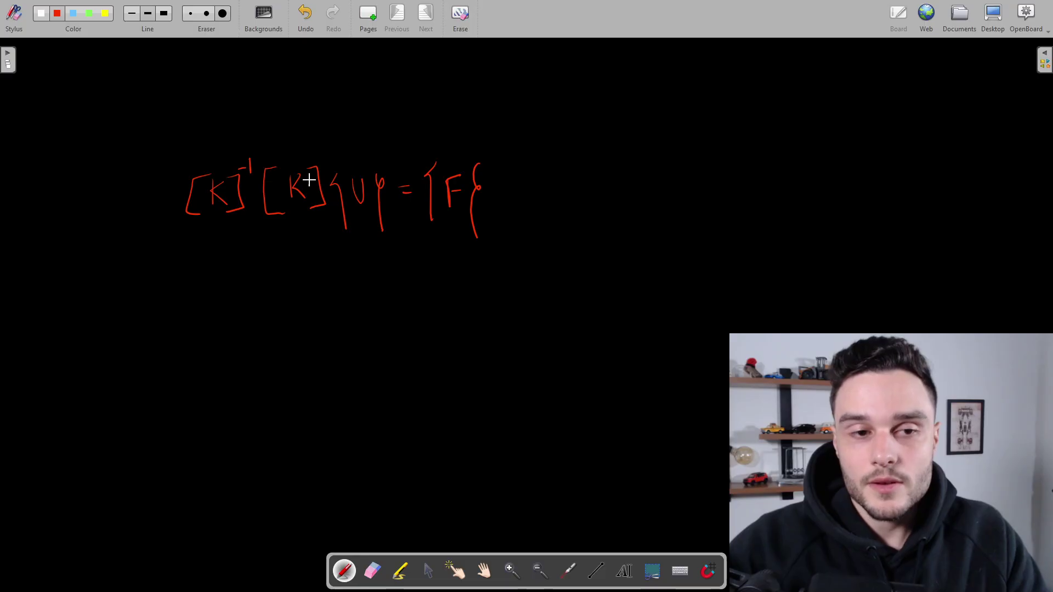
mouse_move(266, 153)
mouse_down()
mouse_move(320, 204)
mouse_move(267, 162)
mouse_up()
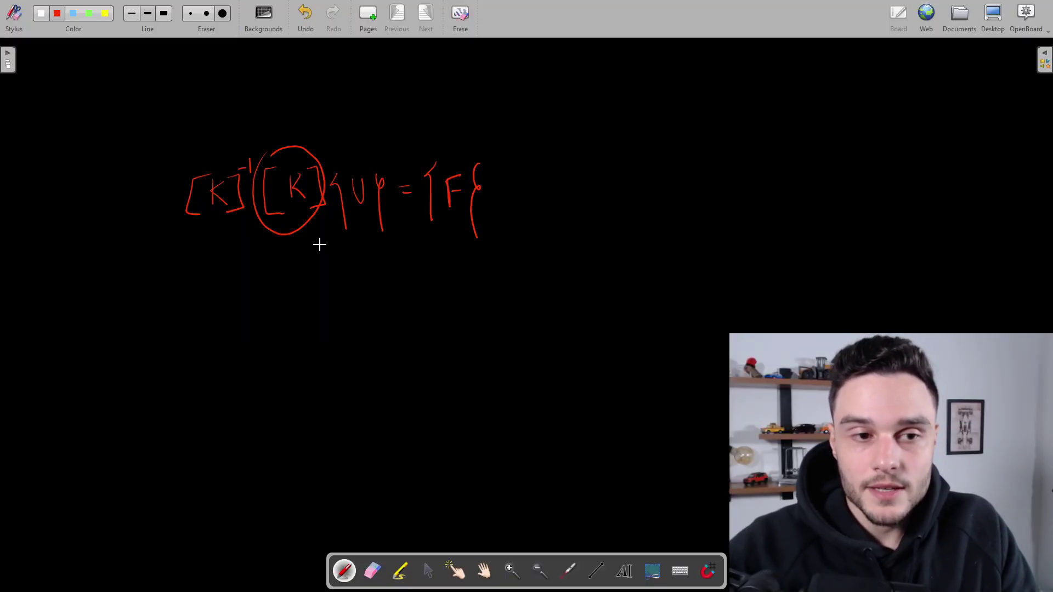
Glance at the bolt_pretension settings in ANSA, return to the OpenBoard whiteboard and draw an arrow pointing to U.
key(alt+Tab)
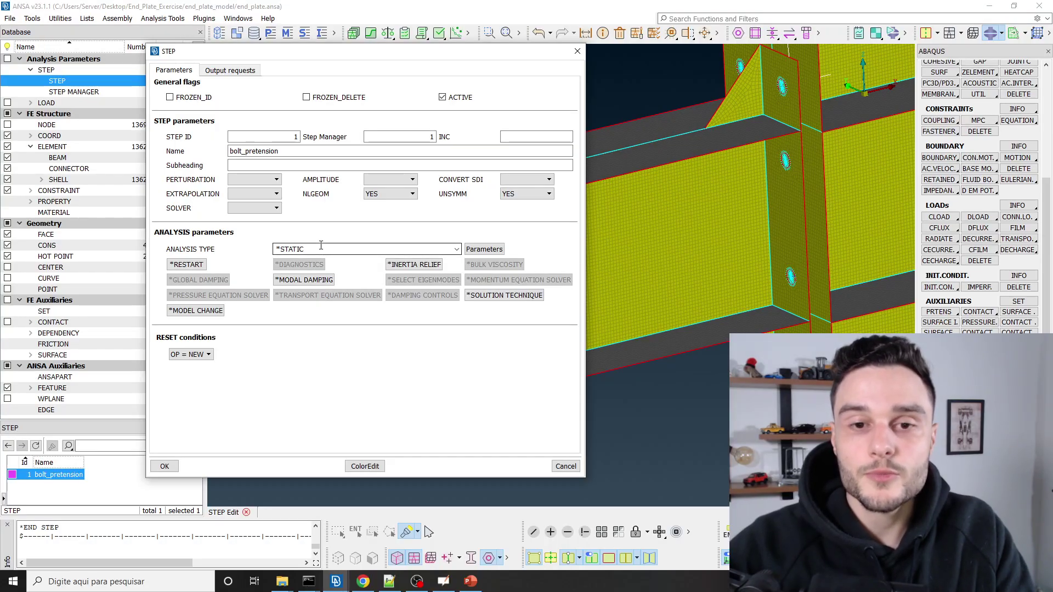
key(alt+Tab)
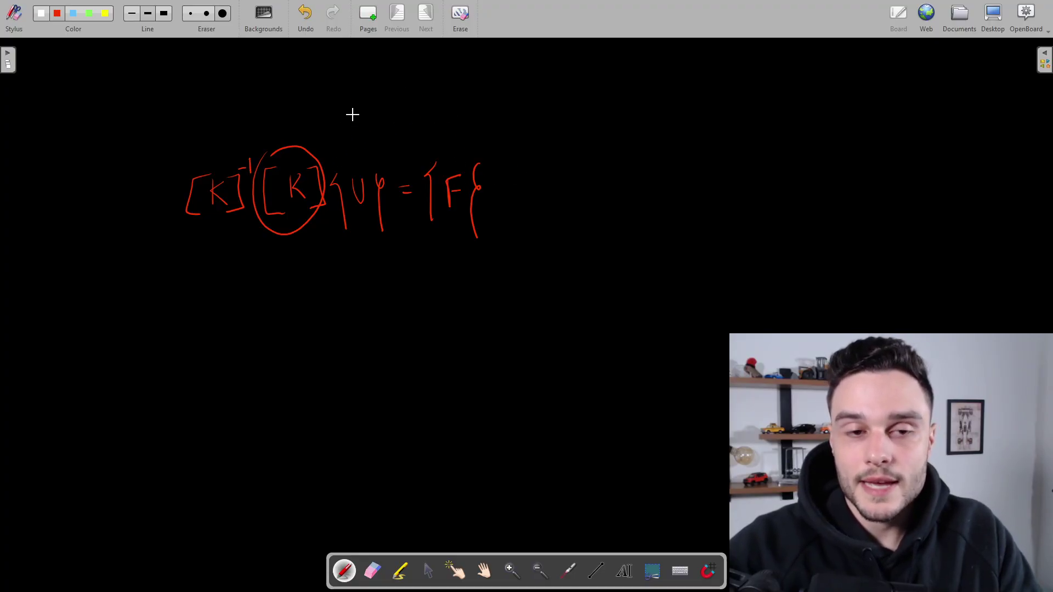
drag(352, 113, 365, 143)
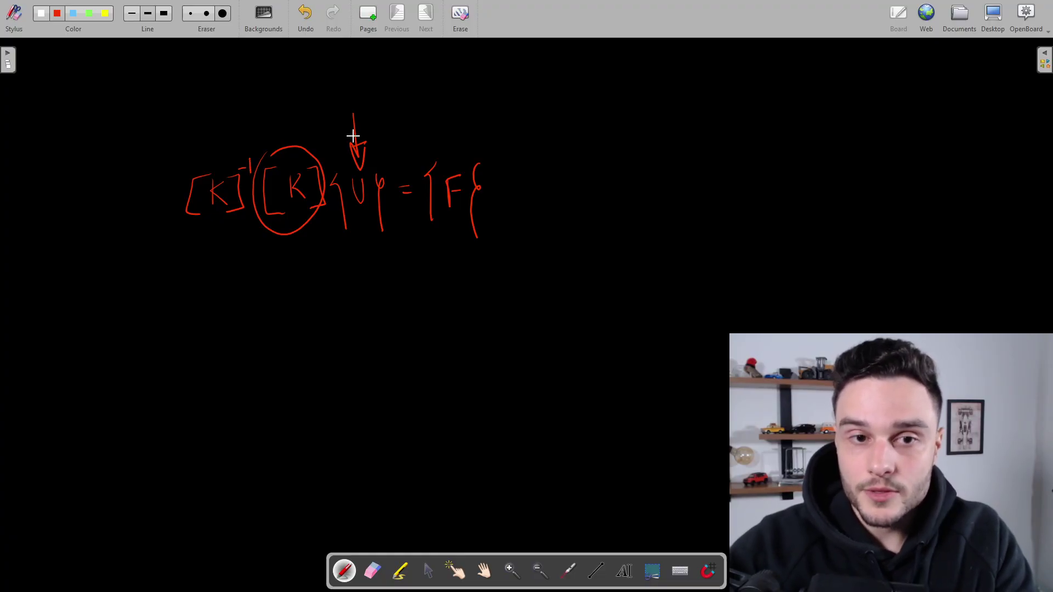
Handwrite DIRECT → LU DECOMPOSITION below the equation and draw a box around LU DECOMPOSITION.
scroll(359, 165, down, 3)
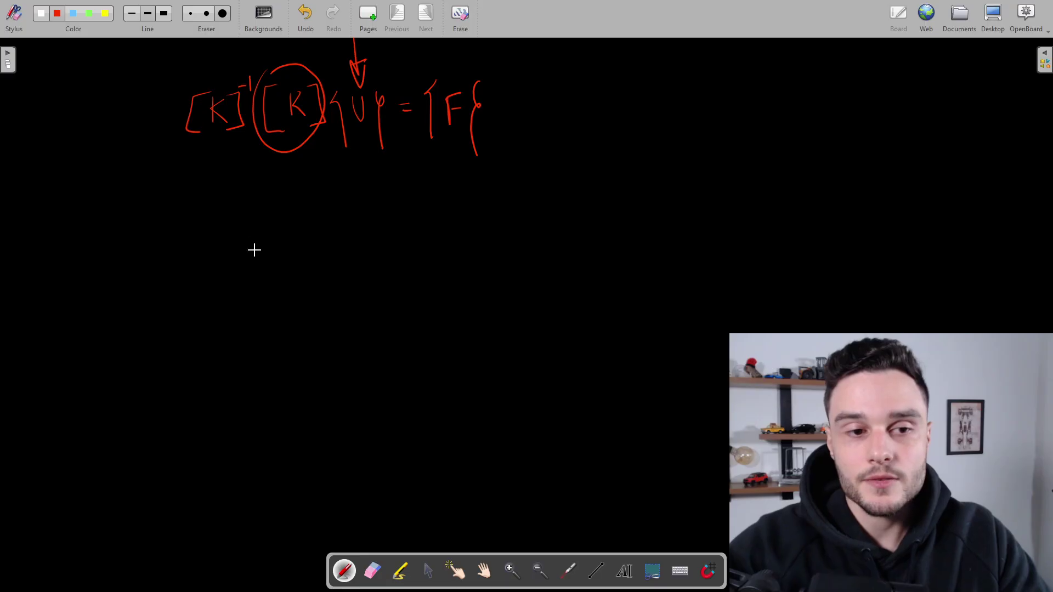
mouse_move(255, 227)
mouse_down()
mouse_move(254, 257)
mouse_move(310, 238)
mouse_move(344, 258)
mouse_move(354, 235)
mouse_move(387, 245)
mouse_move(381, 254)
mouse_move(439, 252)
mouse_move(455, 233)
mouse_move(485, 253)
mouse_move(502, 235)
mouse_up()
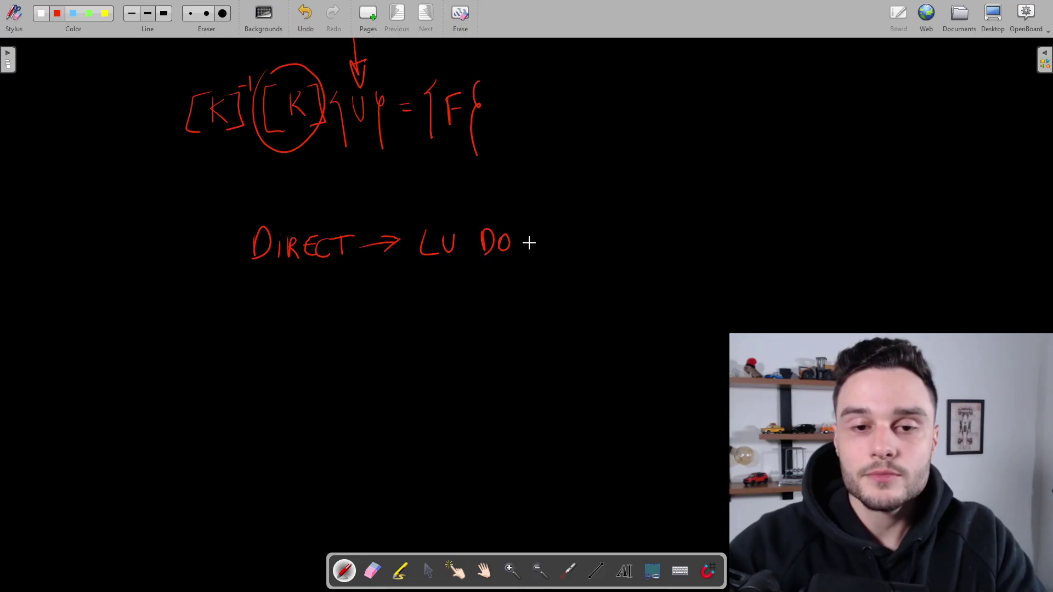
key(ctrl+z)
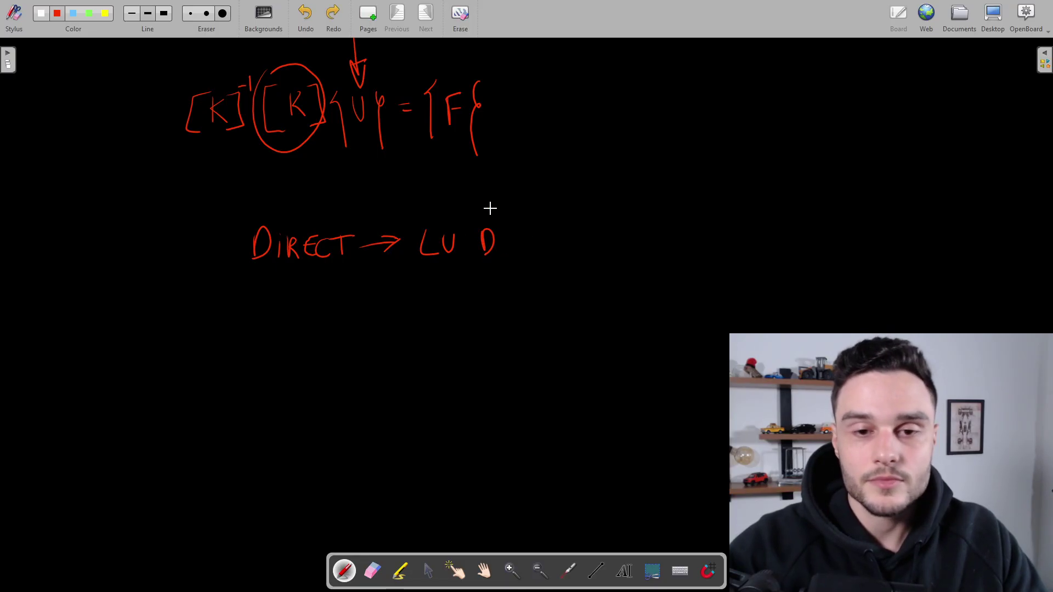
mouse_move(510, 233)
mouse_down()
mouse_move(503, 252)
mouse_move(515, 241)
mouse_move(533, 251)
mouse_move(547, 235)
mouse_up()
mouse_move(551, 249)
mouse_down()
mouse_move(556, 237)
mouse_move(611, 237)
mouse_move(619, 247)
mouse_move(633, 235)
mouse_up()
mouse_move(629, 236)
mouse_down()
mouse_move(630, 248)
mouse_move(654, 245)
mouse_move(652, 237)
mouse_up()
drag(659, 249, 665, 230)
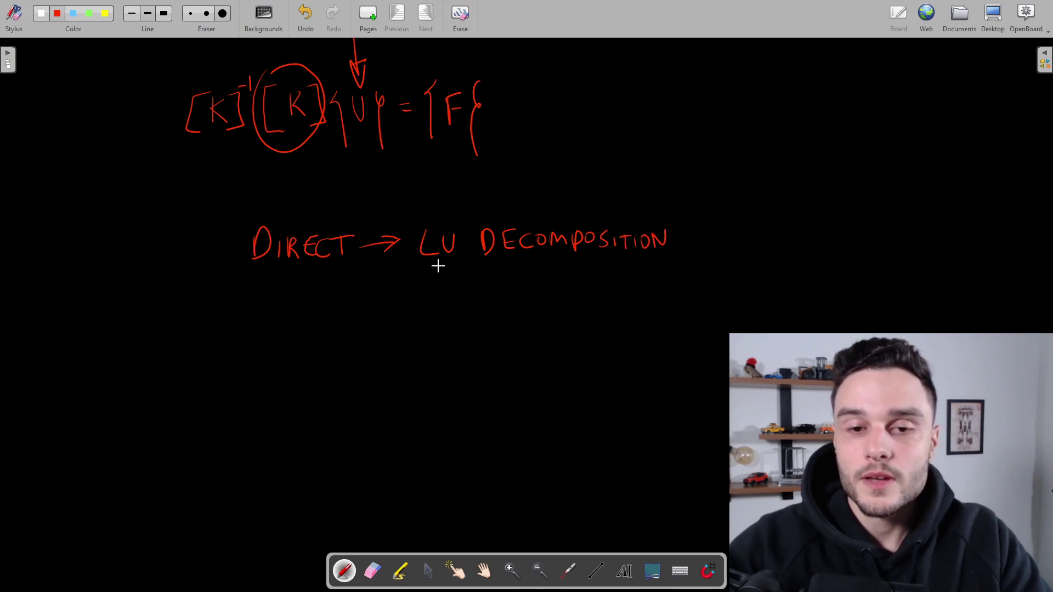
mouse_move(415, 268)
mouse_down()
mouse_move(668, 269)
mouse_move(677, 212)
mouse_move(402, 225)
mouse_move(408, 270)
mouse_up()
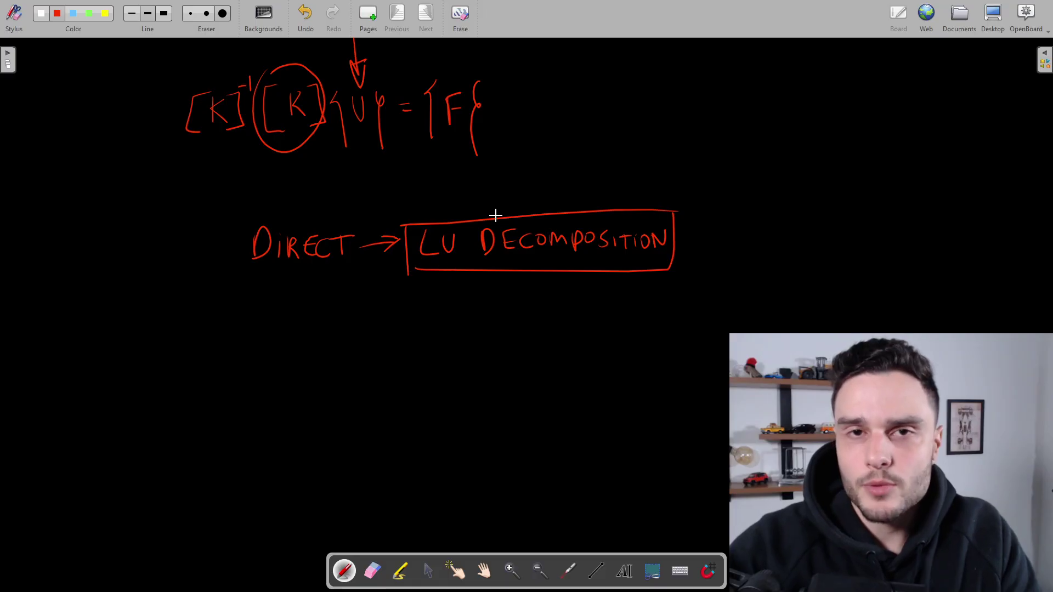
Underline the word DIRECT and handwrite ITERA on a new line below it.
scroll(366, 245, up, 3)
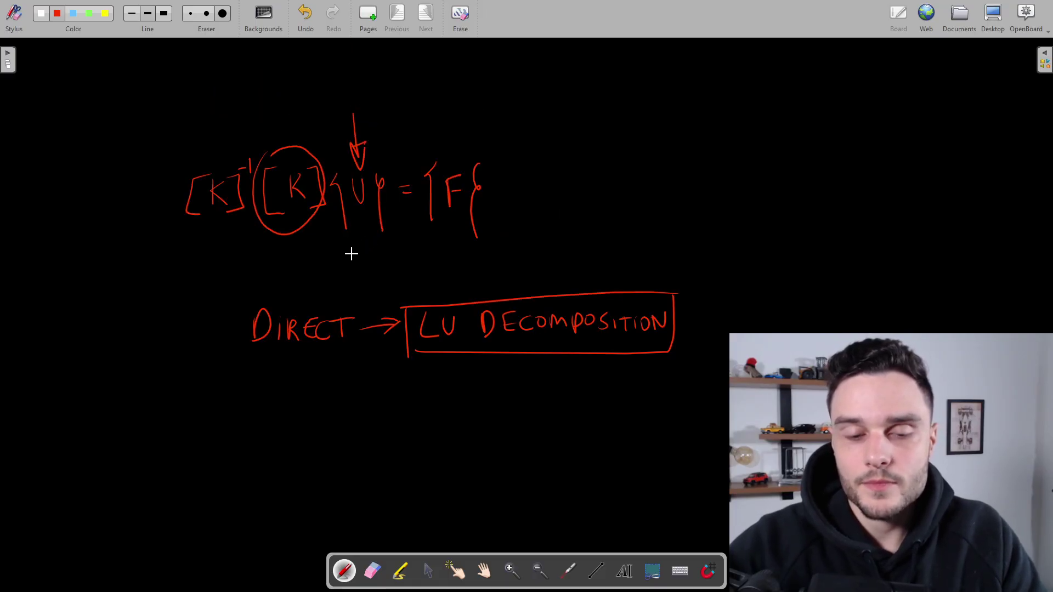
scroll(351, 253, down, 3)
drag(350, 270, 263, 279)
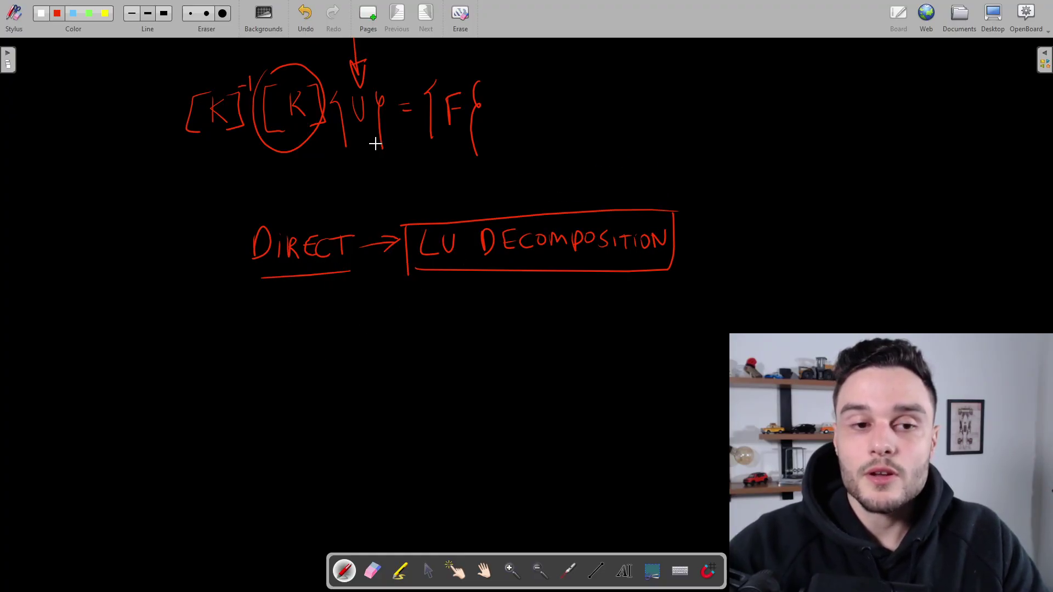
scroll(259, 235, down, 3)
drag(253, 240, 281, 240)
mouse_move(267, 242)
mouse_down()
mouse_move(266, 273)
mouse_move(308, 242)
mouse_up()
mouse_move(296, 243)
mouse_down()
mouse_move(295, 271)
mouse_move(328, 267)
mouse_up()
mouse_move(311, 257)
mouse_down()
mouse_move(331, 268)
mouse_move(362, 265)
mouse_move(361, 256)
mouse_up()
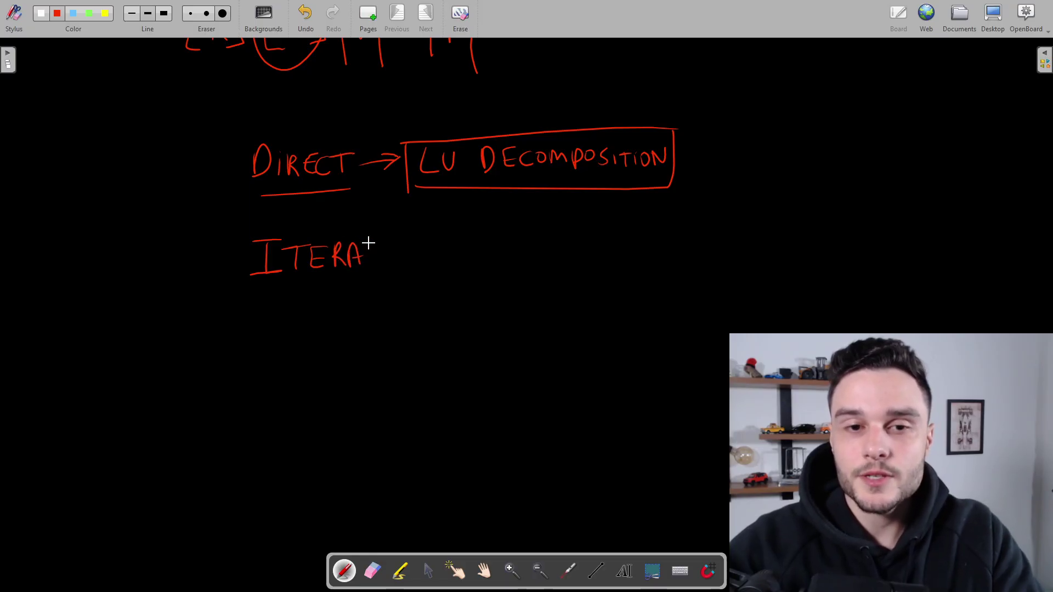
Draw a loop under U in the equation and an arc from the K matrix over to F.
scroll(368, 242, up, 3)
scroll(368, 243, up, 3)
drag(338, 202, 386, 201)
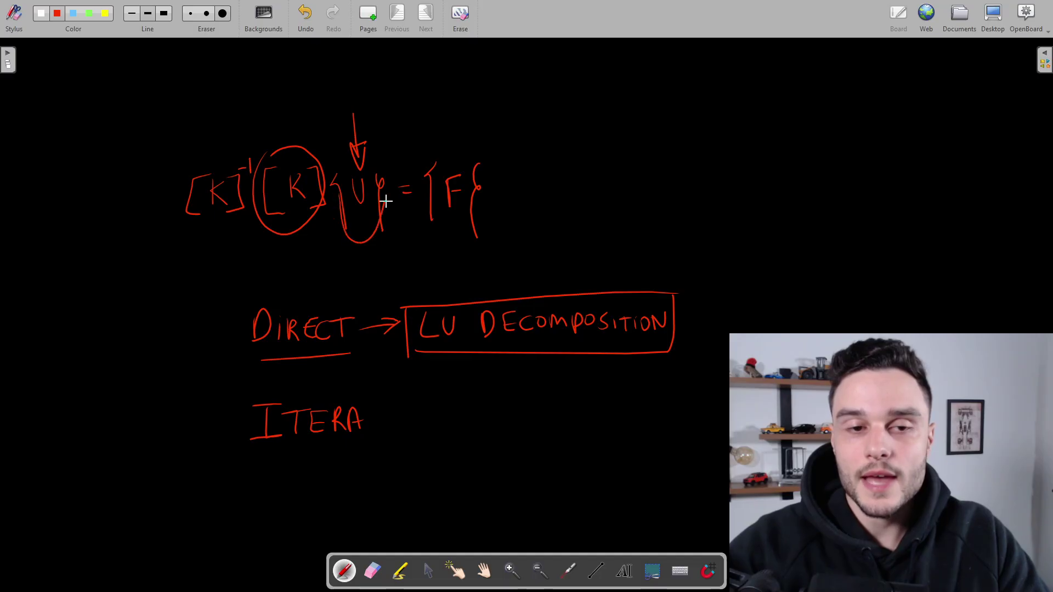
mouse_move(262, 167)
mouse_down()
mouse_move(360, 104)
mouse_move(450, 204)
mouse_up()
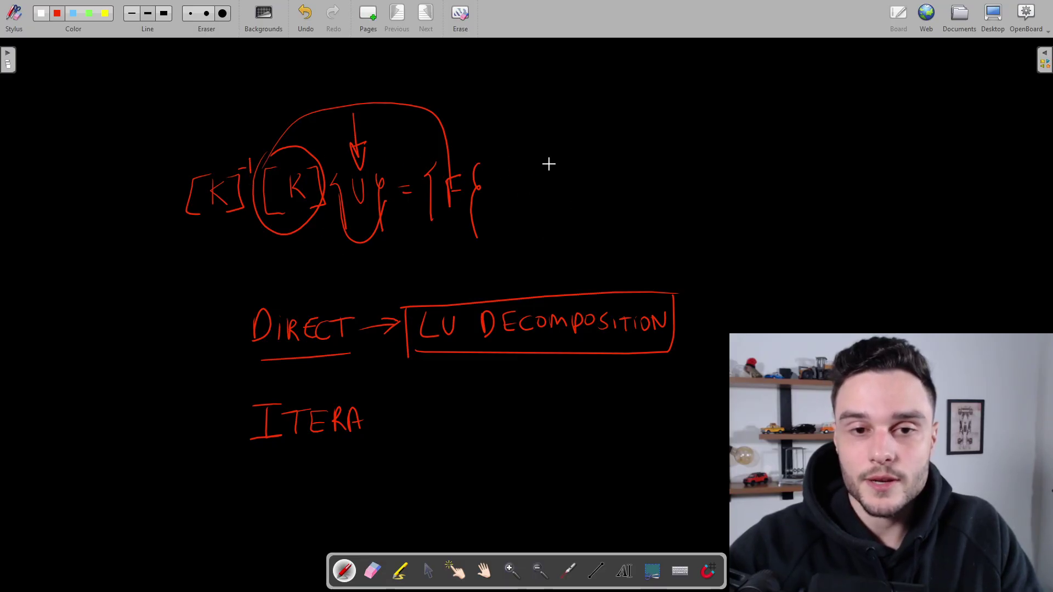
Underline the handwritten ITERA on the whiteboard.
scroll(548, 163, down, 3)
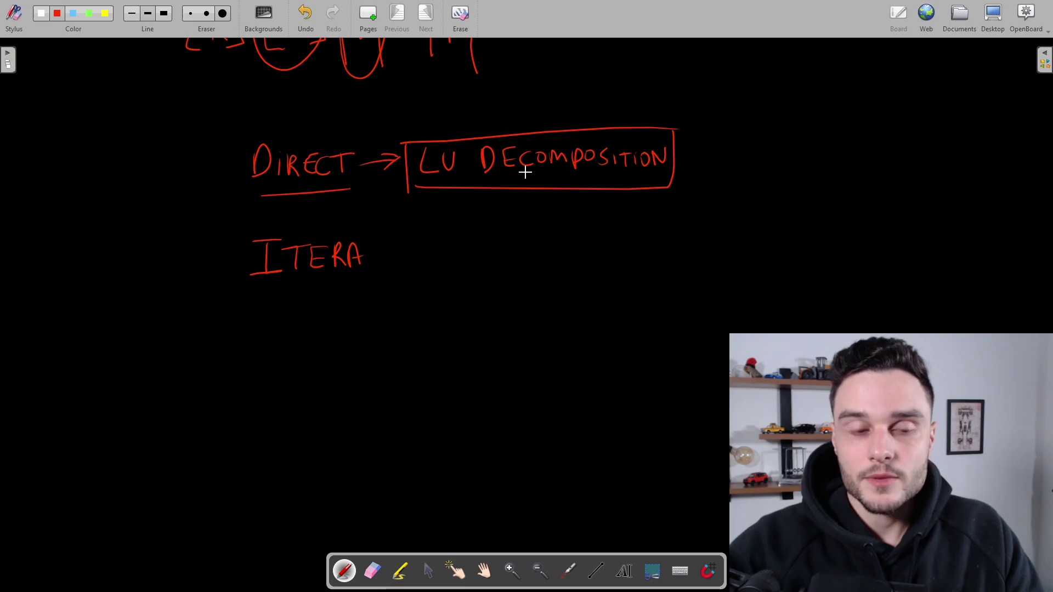
drag(367, 283, 244, 286)
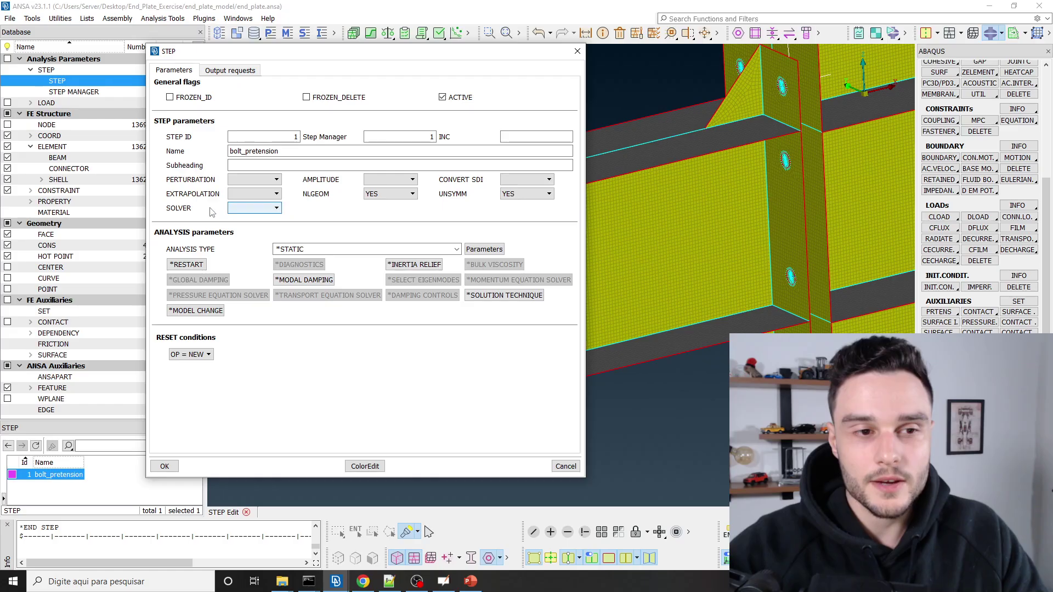
Switch to ANSA and check the SOLVER options of the bolt_pretension step, including ITERATIVE, leaving the field blank.
click(258, 208)
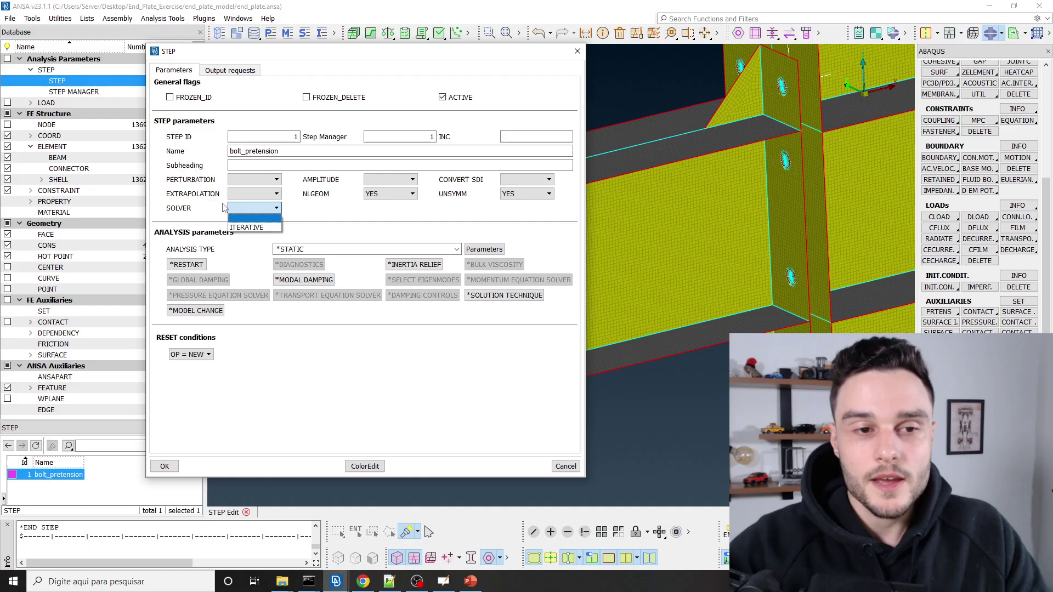
click(223, 205)
click(246, 210)
click(246, 226)
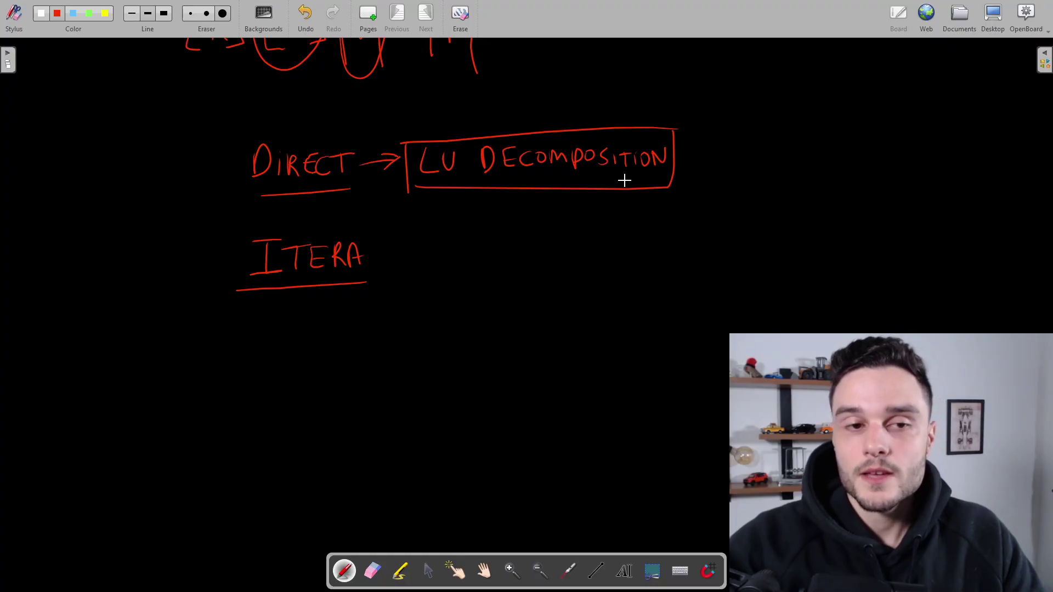
Back on the OpenBoard whiteboard, handwrite 99% beside LU DECOMPOSITION with an arrow pointing to its box.
scroll(623, 179, up, 3)
mouse_move(699, 233)
mouse_down()
mouse_move(692, 254)
mouse_move(738, 252)
mouse_move(749, 239)
mouse_move(642, 192)
mouse_move(635, 208)
mouse_move(650, 200)
mouse_up()
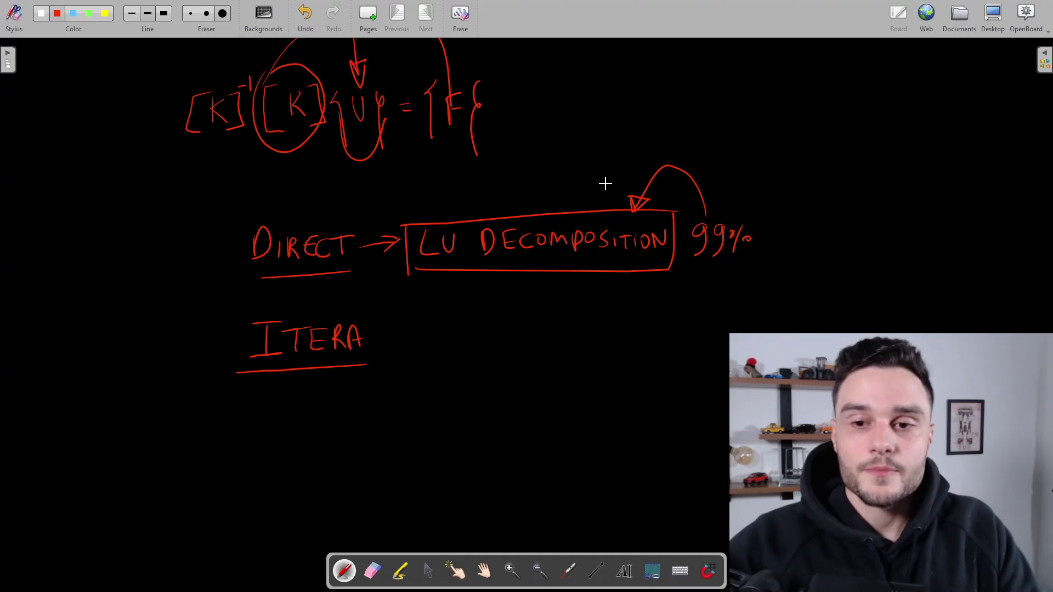
Switch to ANSA and examine the whole beam-to-column model, moving the STEP dialog aside to read the shell element count.
scroll(541, 258, down, 2)
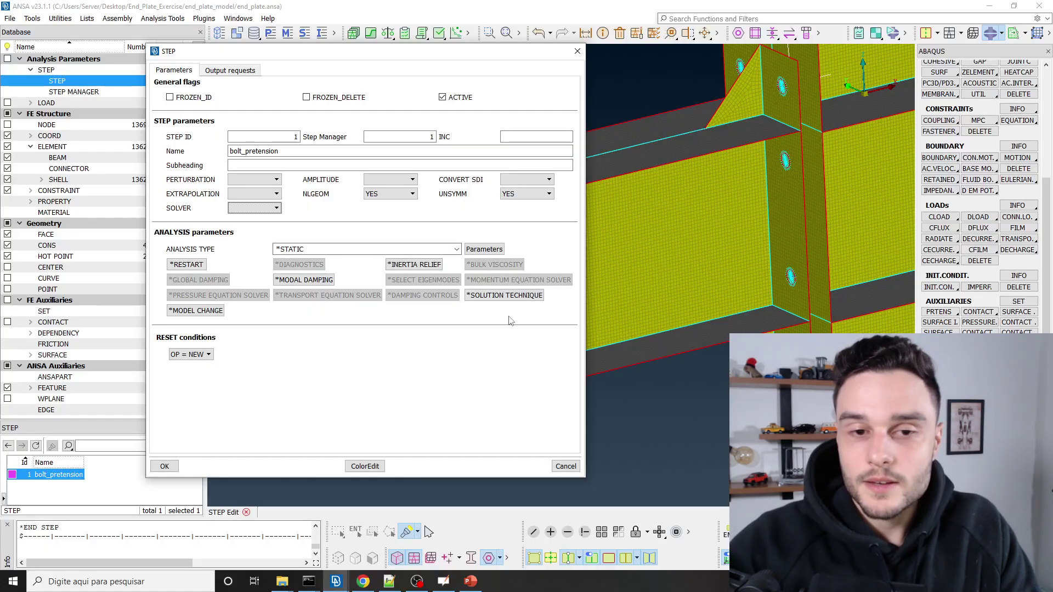
scroll(666, 269, down, 5)
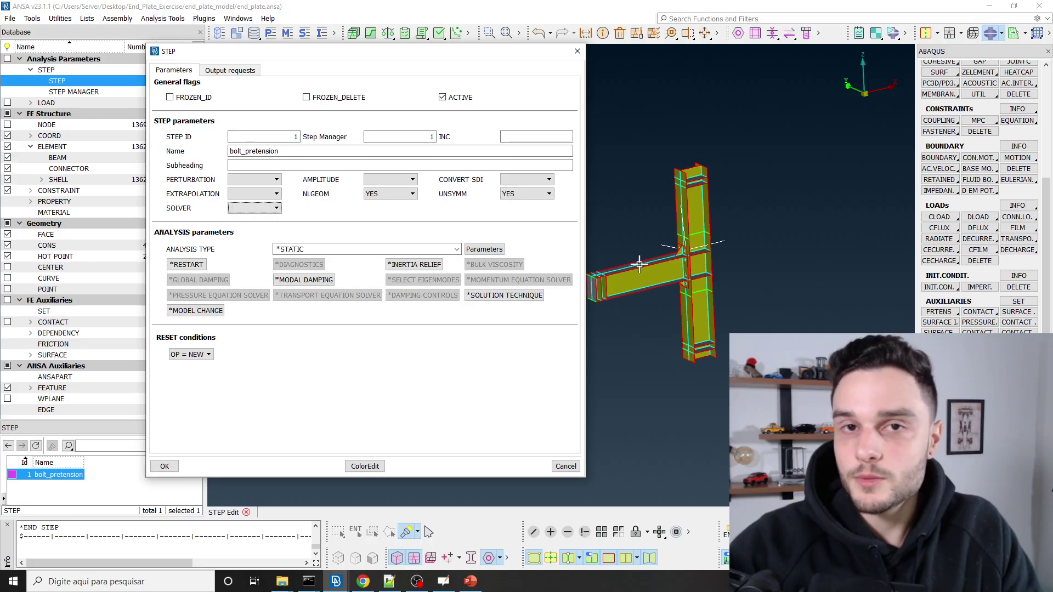
scroll(640, 265, up, 3)
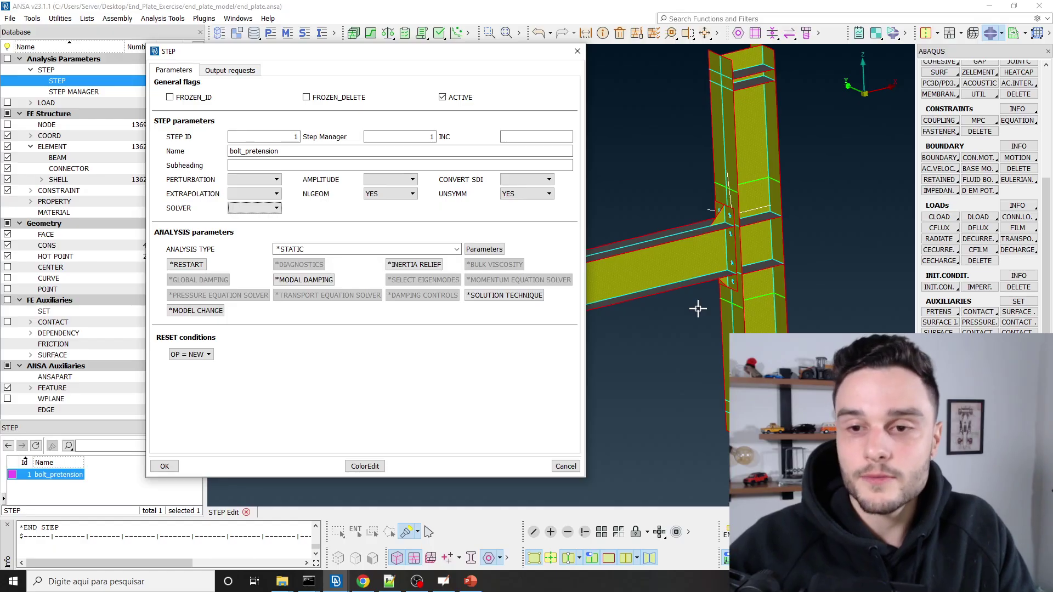
drag(490, 51, 751, 123)
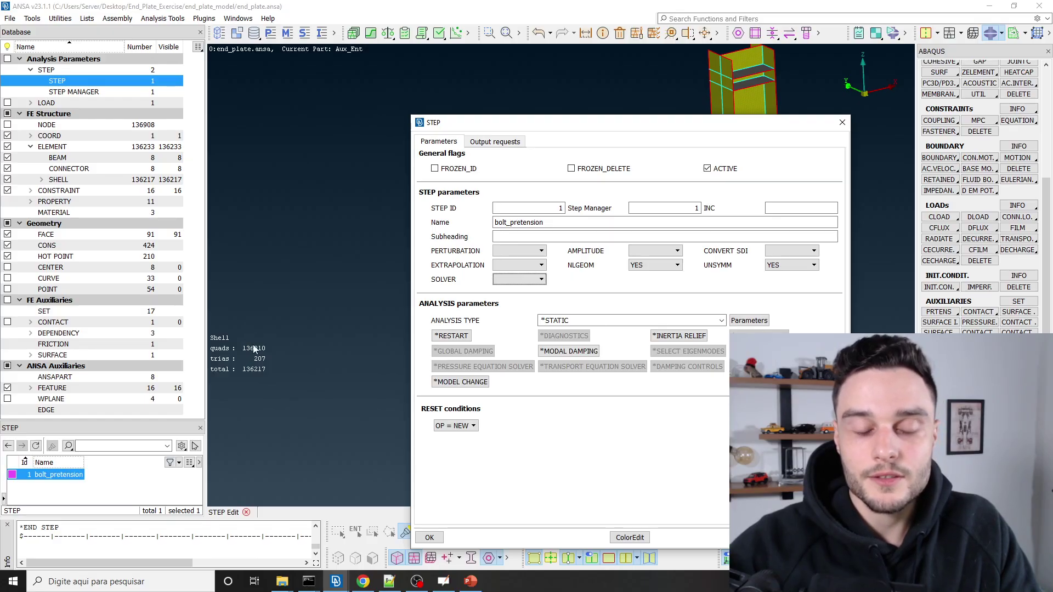
drag(564, 131, 321, 82)
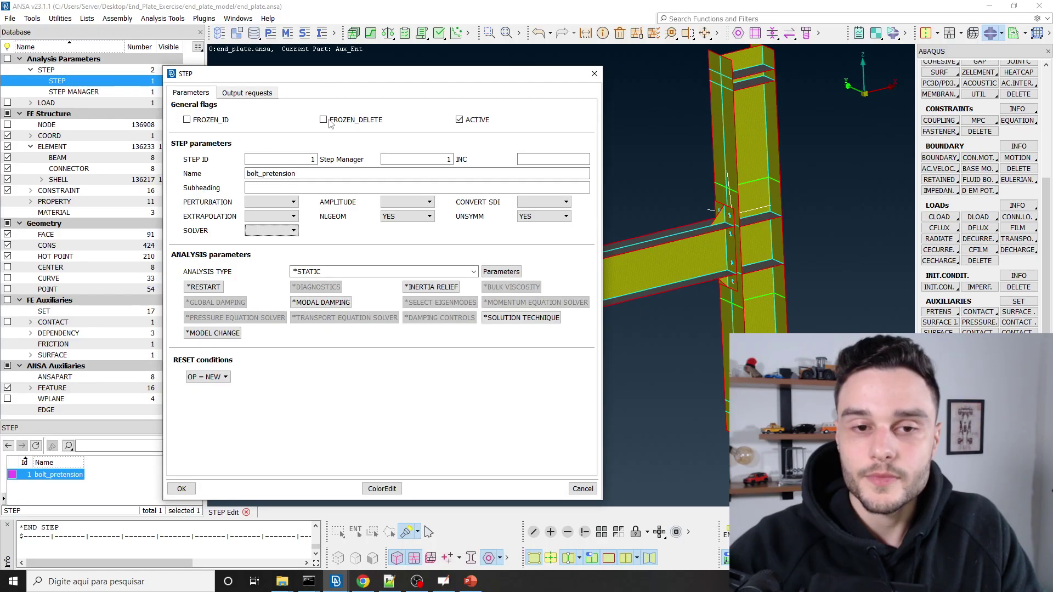
Check the SOLVER options of the bolt_pretension step, including ITERATIVE, and leave the field blank.
click(290, 231)
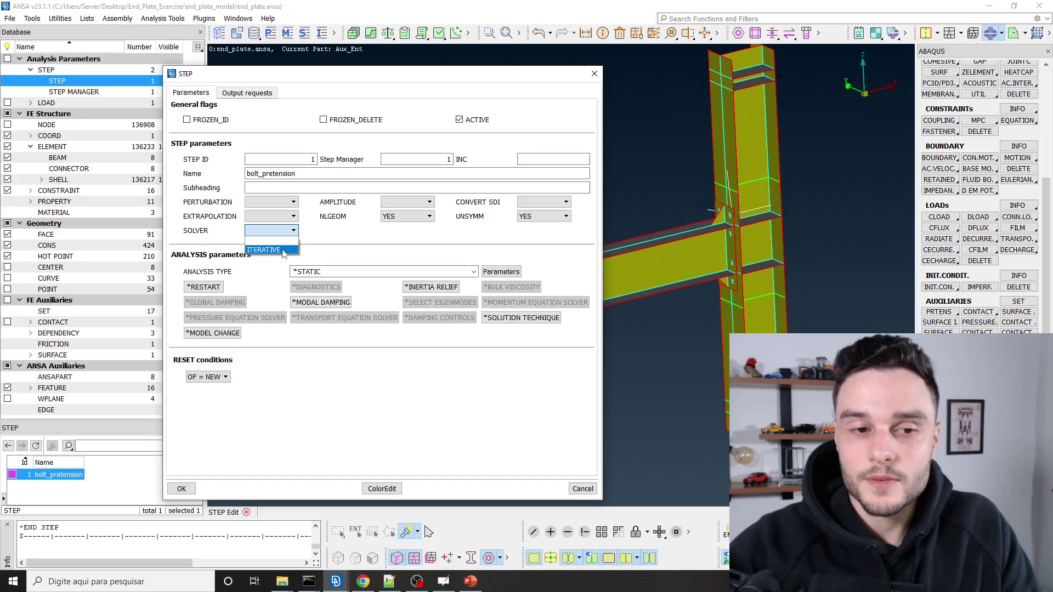
click(339, 237)
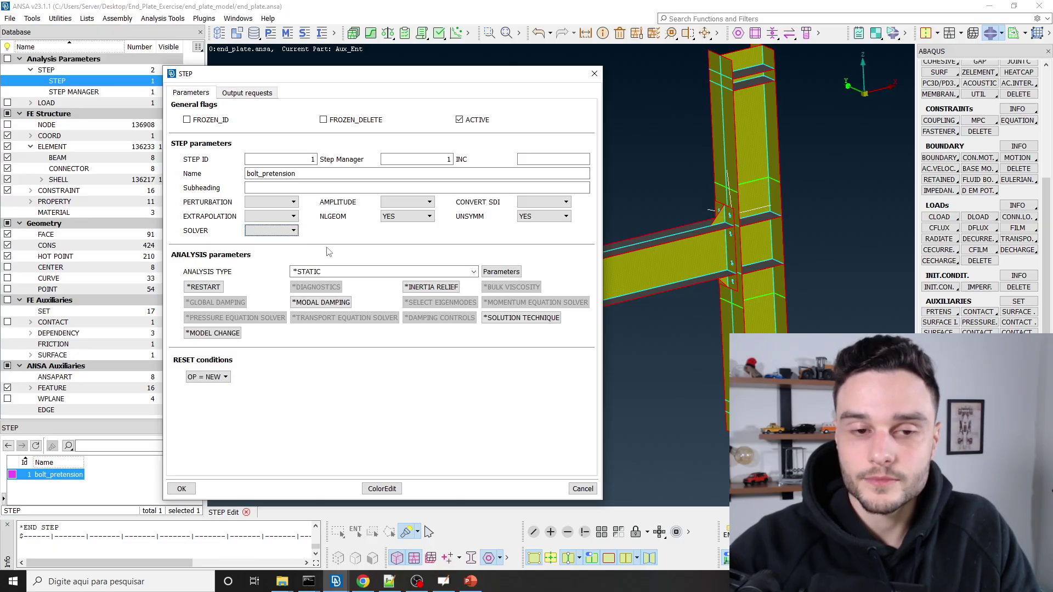
Switch to the OpenBoard whiteboard, circle the inverse matrix [K]⁻¹, and draw arrows pointing to the LU DECOMPOSITION box and the force vector {F}.
key(alt+Tab)
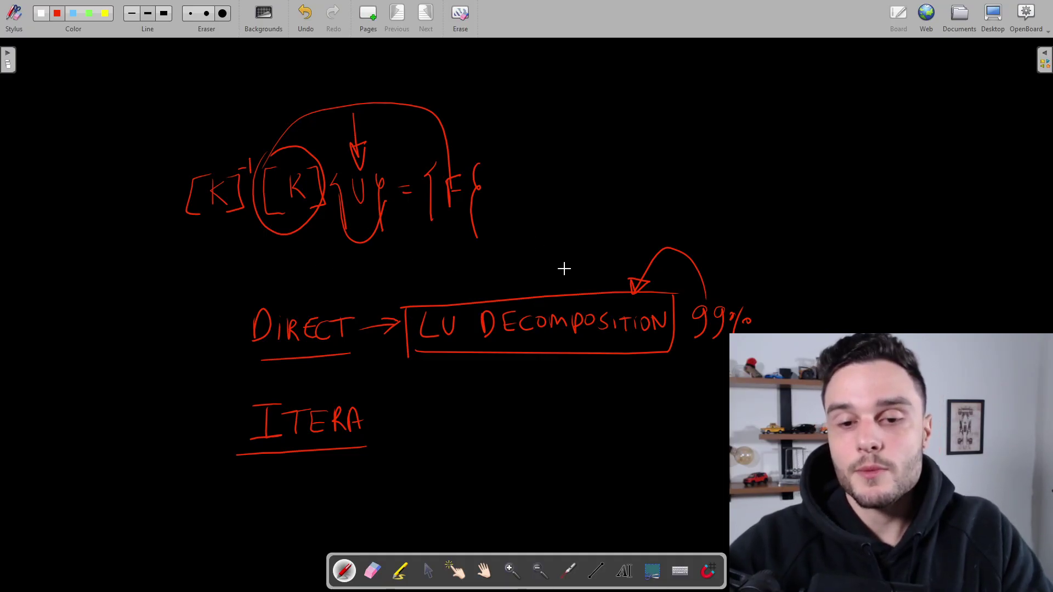
mouse_move(573, 232)
mouse_down()
mouse_move(567, 288)
mouse_move(574, 268)
mouse_up()
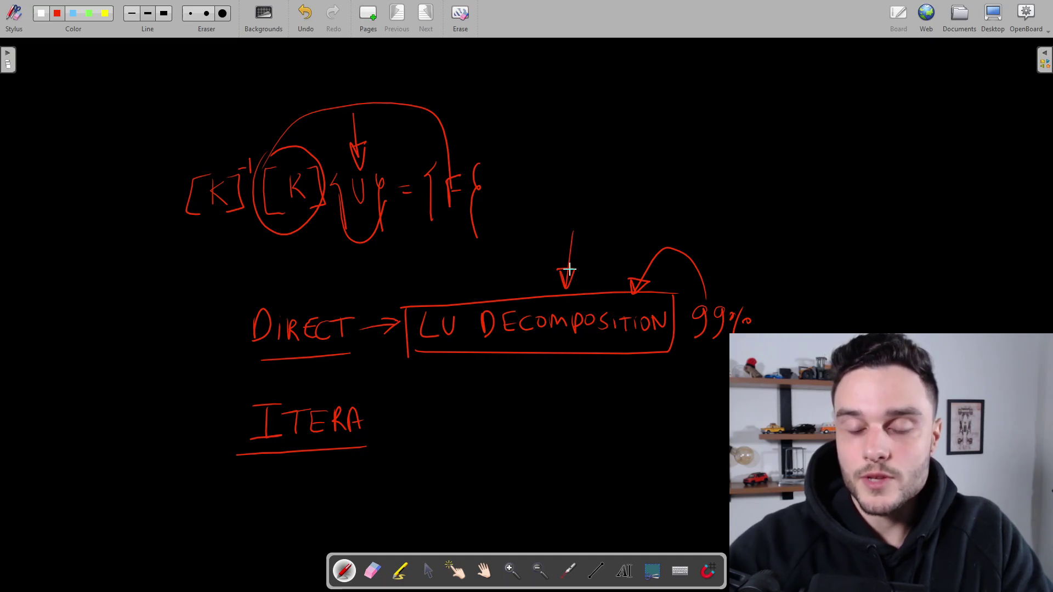
mouse_move(176, 167)
mouse_down()
mouse_move(258, 160)
mouse_move(200, 163)
mouse_up()
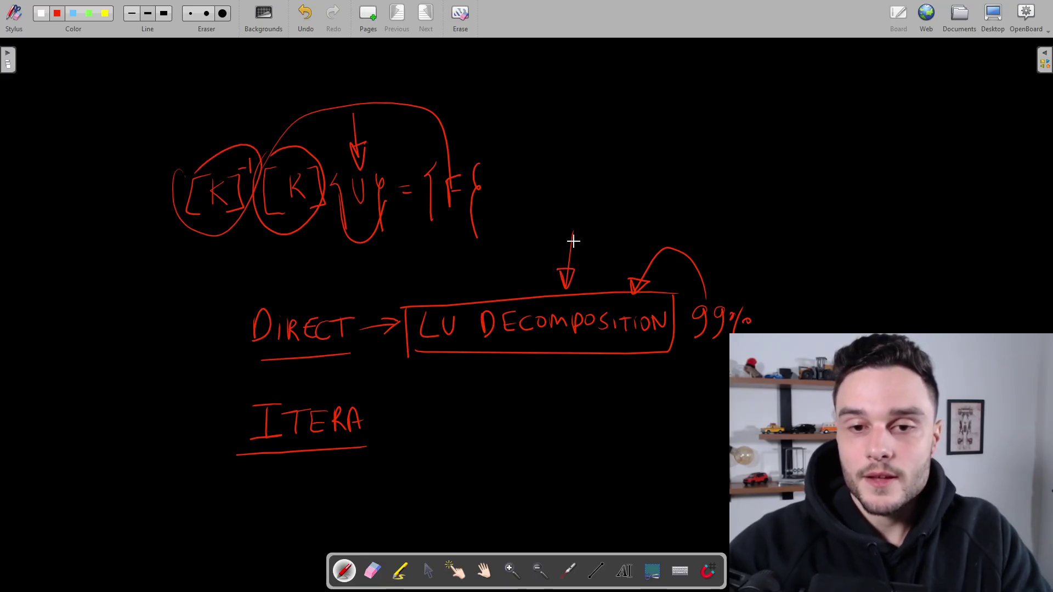
drag(573, 232, 564, 291)
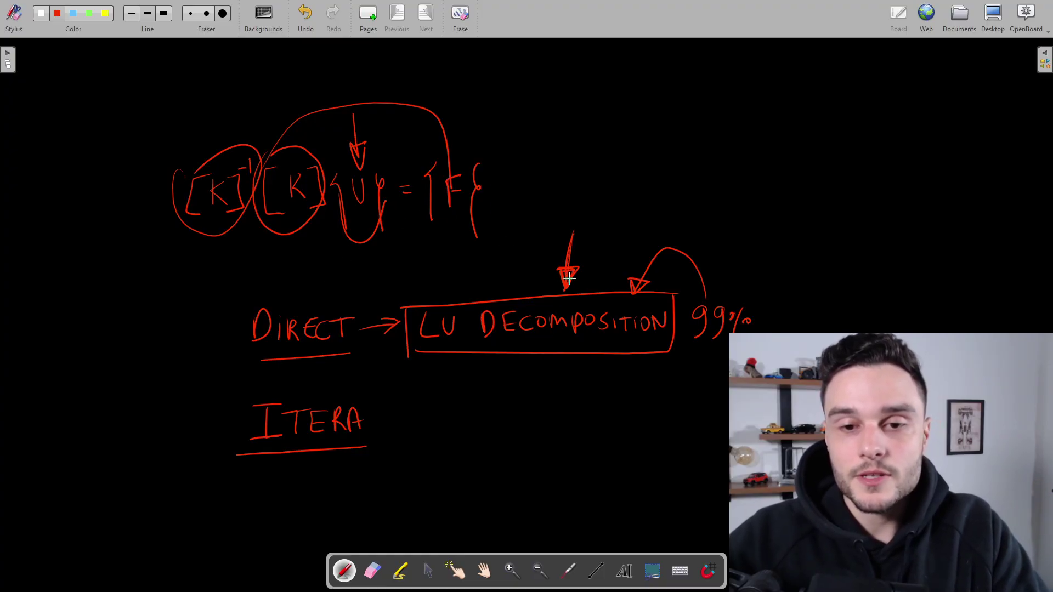
drag(538, 119, 498, 163)
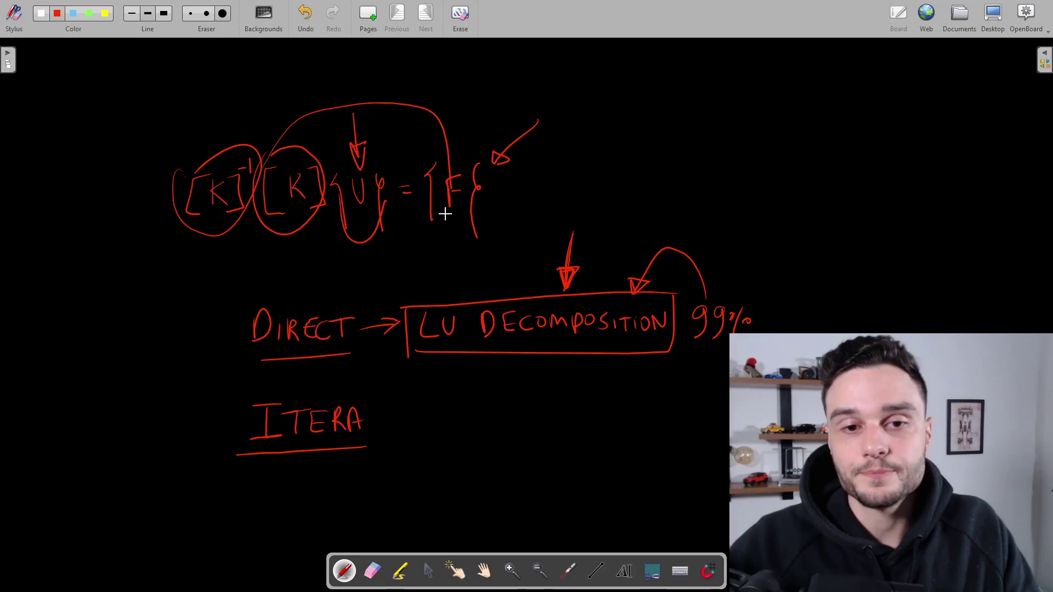
drag(566, 248, 562, 280)
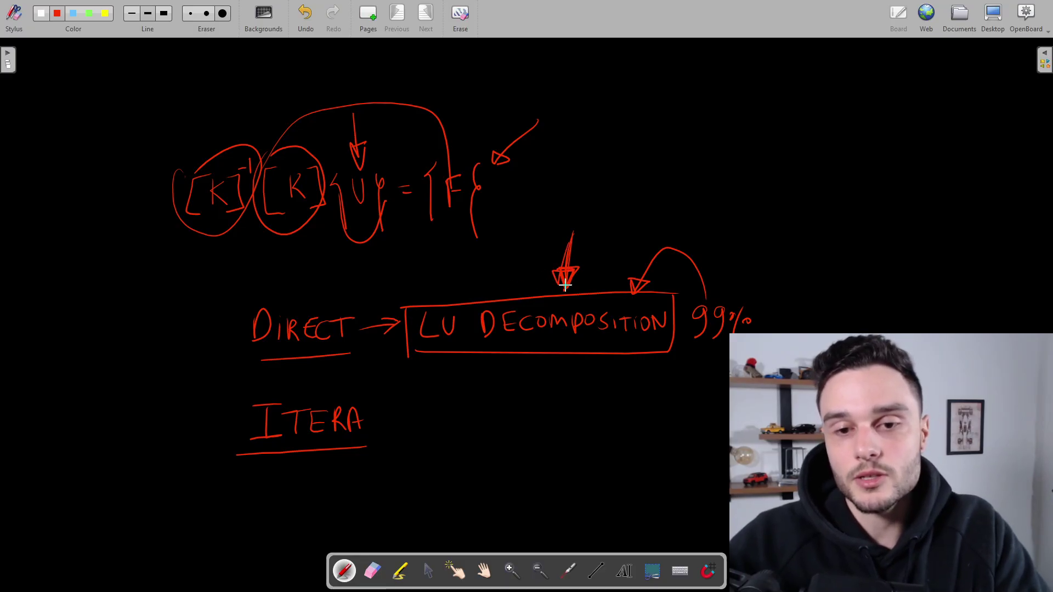
drag(489, 109, 454, 160)
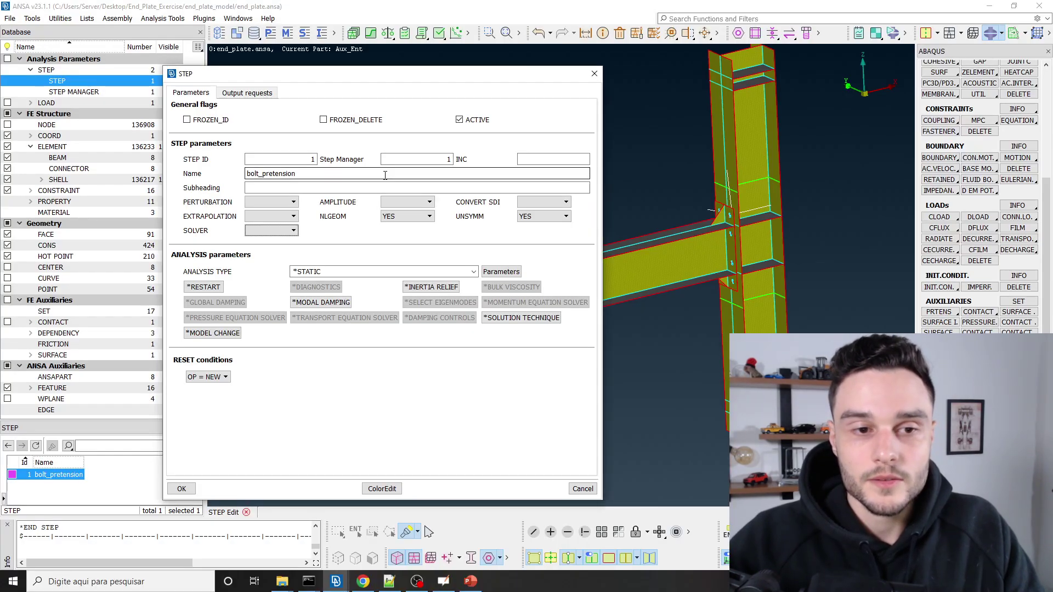
key(alt+Tab)
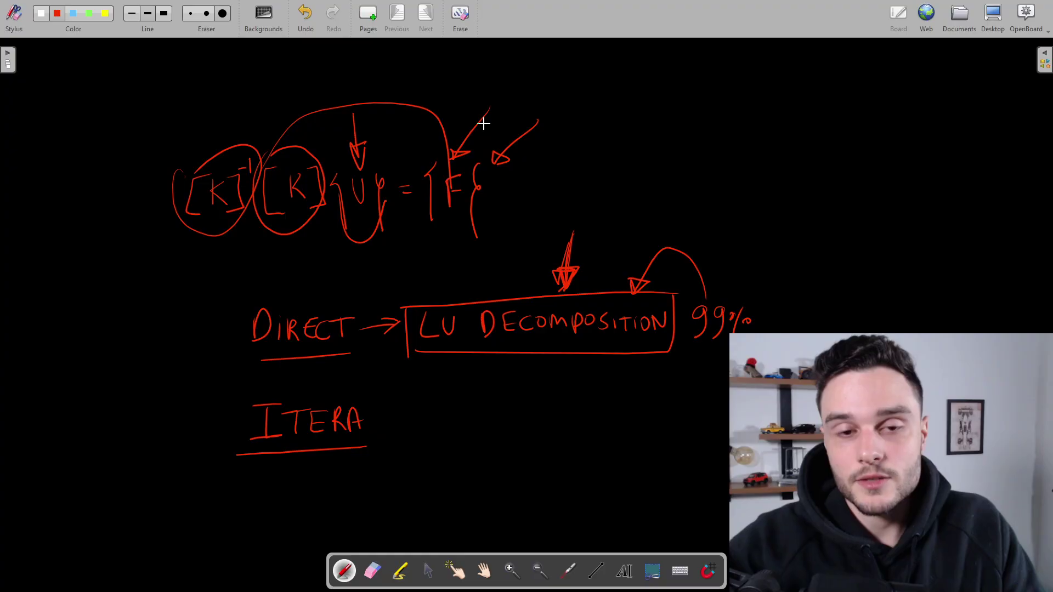
mouse_move(459, 149)
mouse_down()
mouse_move(400, 235)
mouse_move(372, 138)
mouse_up()
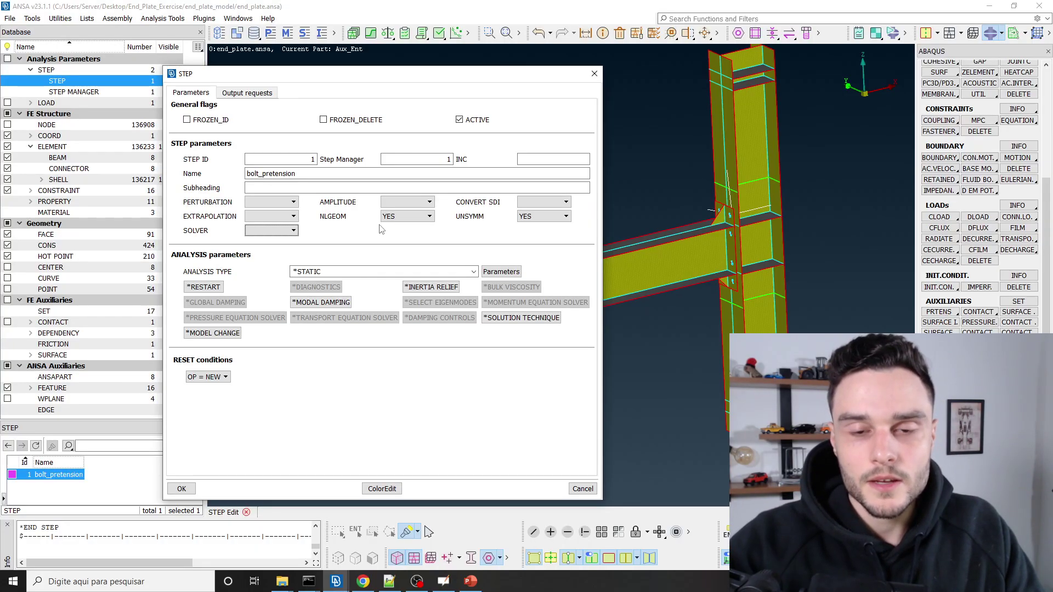
Back in ANSA, leave SOLVER blank and set the step's subheading to "Step used to apply bolt pre-tension".
click(285, 230)
click(260, 237)
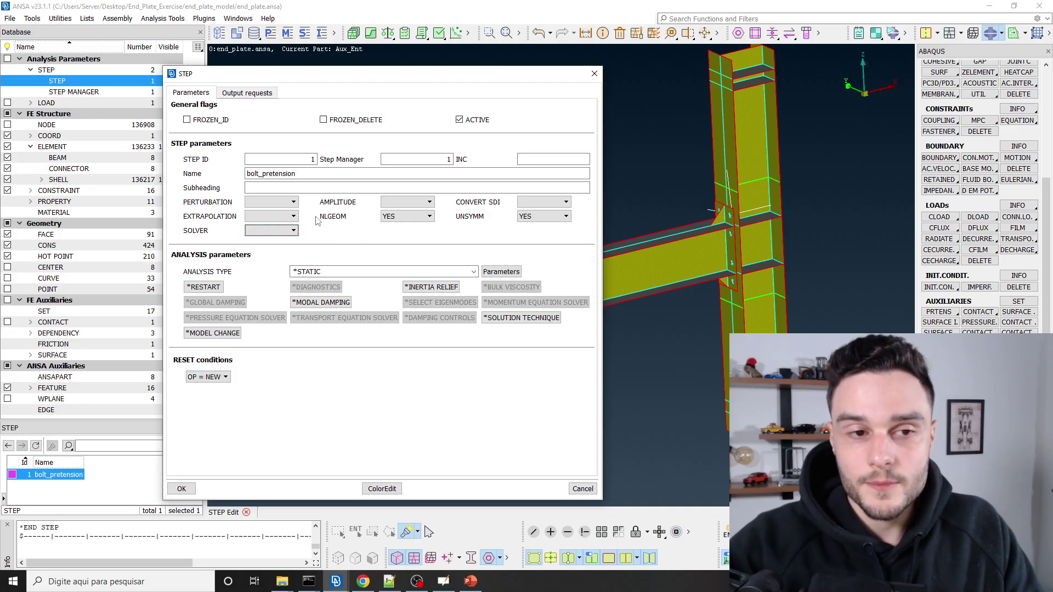
click(266, 187)
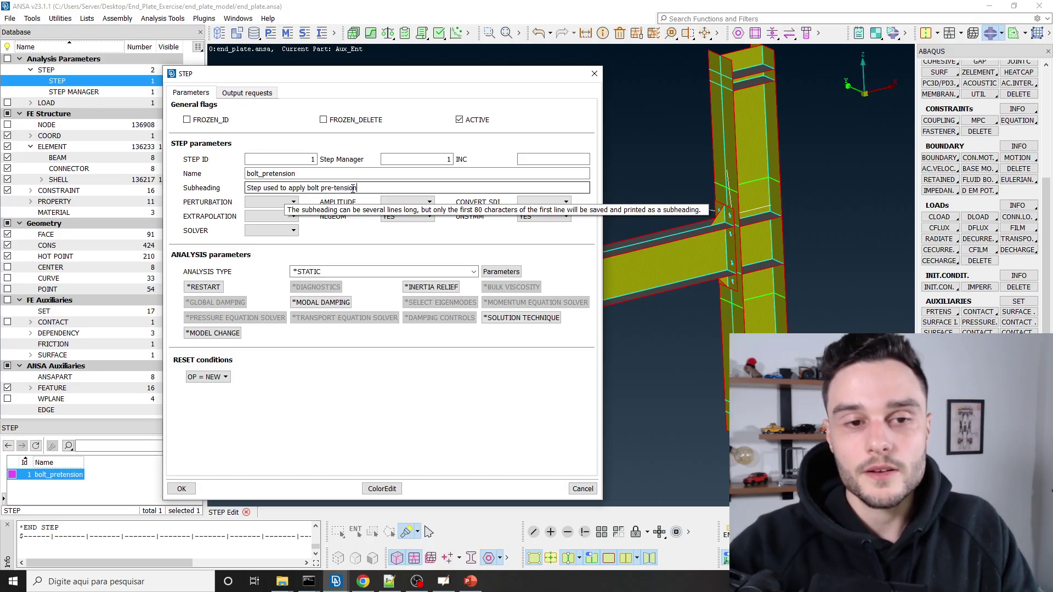
triple_click(286, 186)
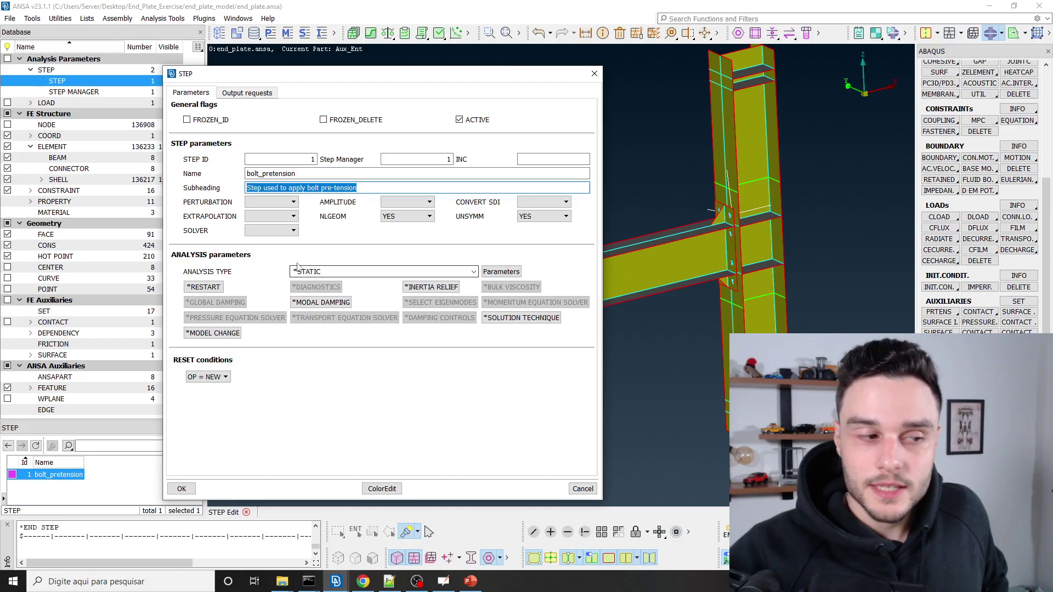
Review the analysis types available for the bolt_pretension step, keeping *STATIC.
click(402, 270)
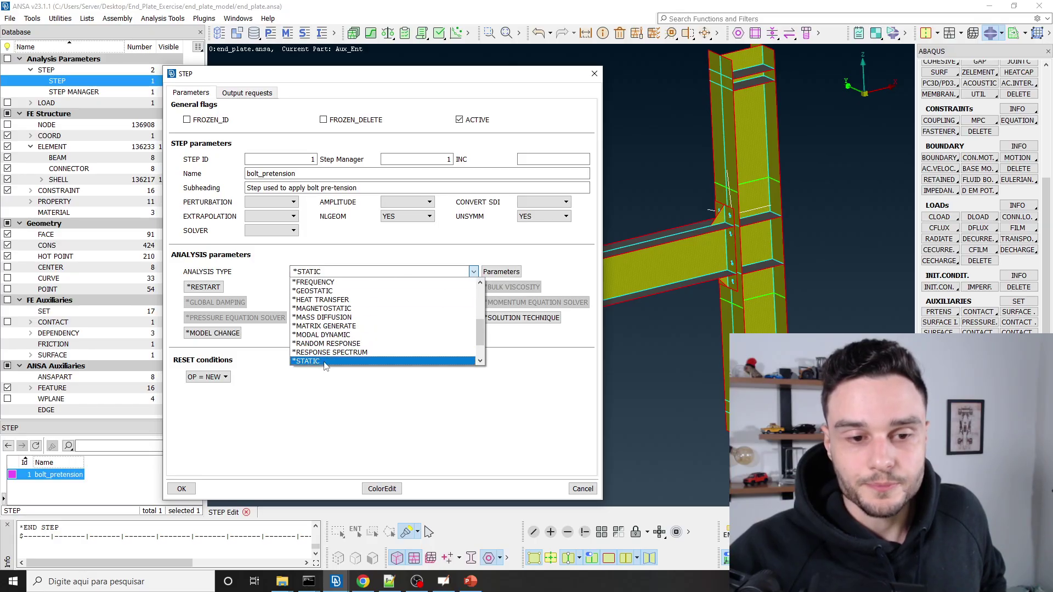
click(470, 403)
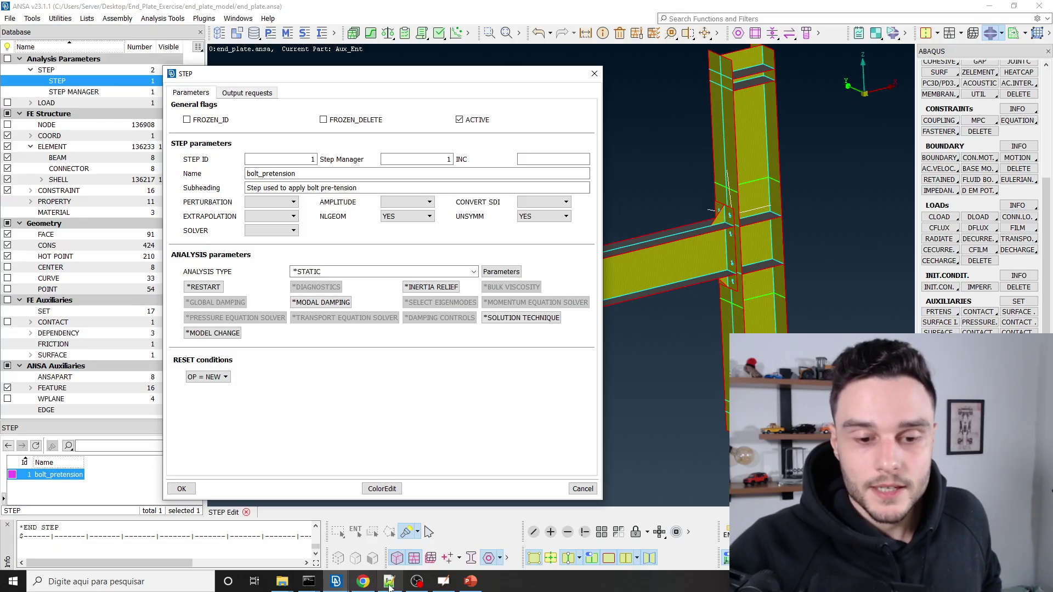
Find the FEA_Linear_Analysis_Abaqus course folder in File Explorer and open "Module 6 - Equations of Elasticity.pptx" in PowerPoint.
mouse_move(447, 587)
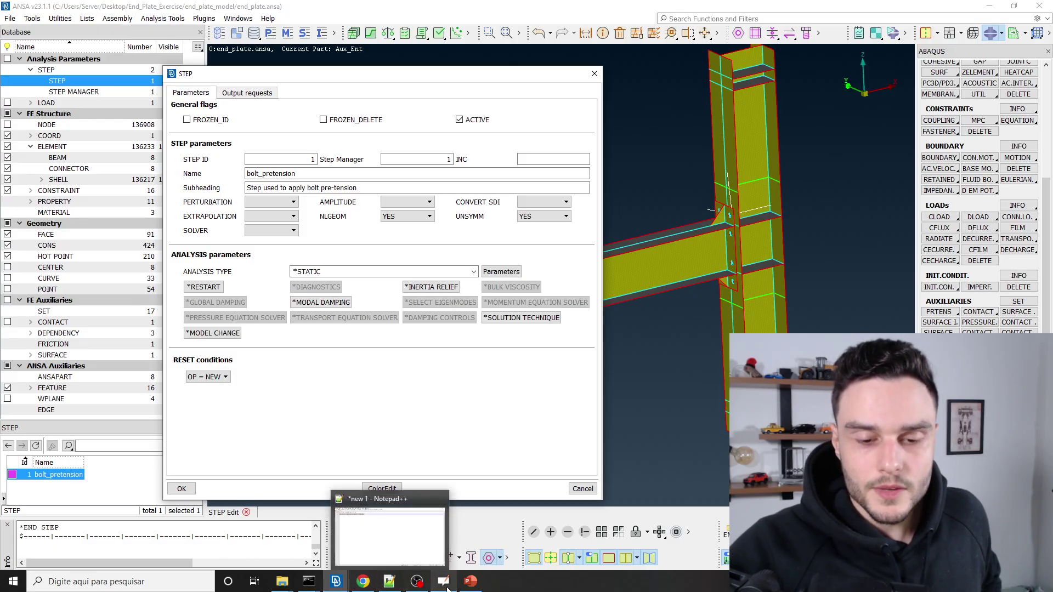
click(477, 590)
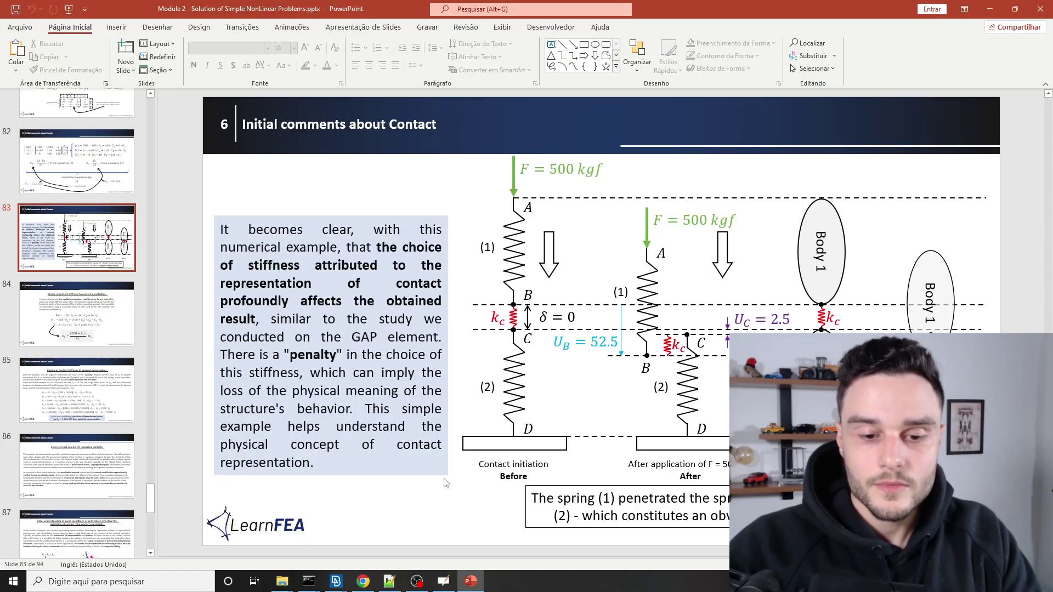
click(473, 583)
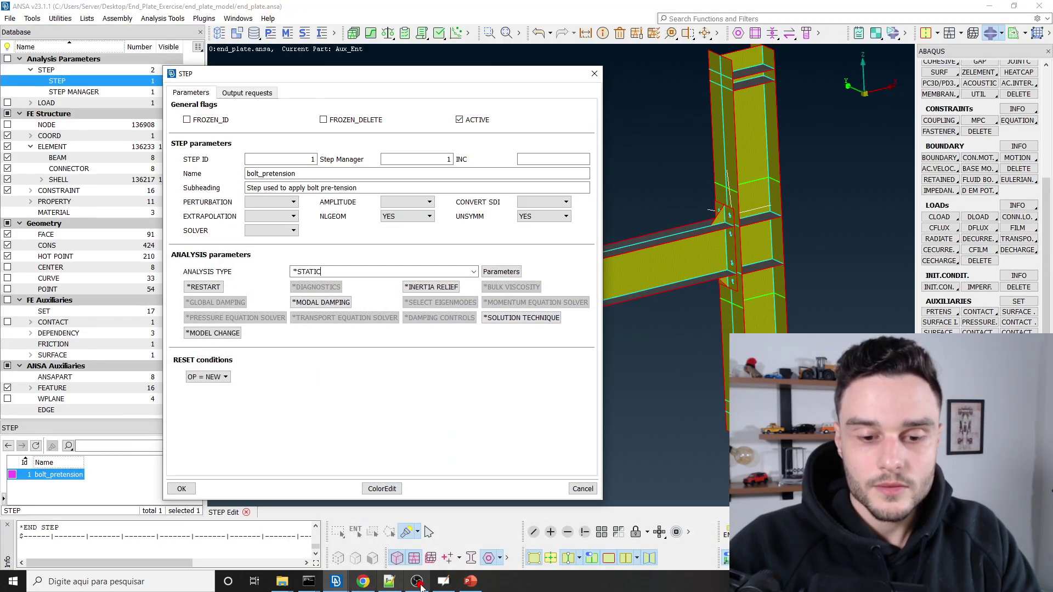
click(279, 582)
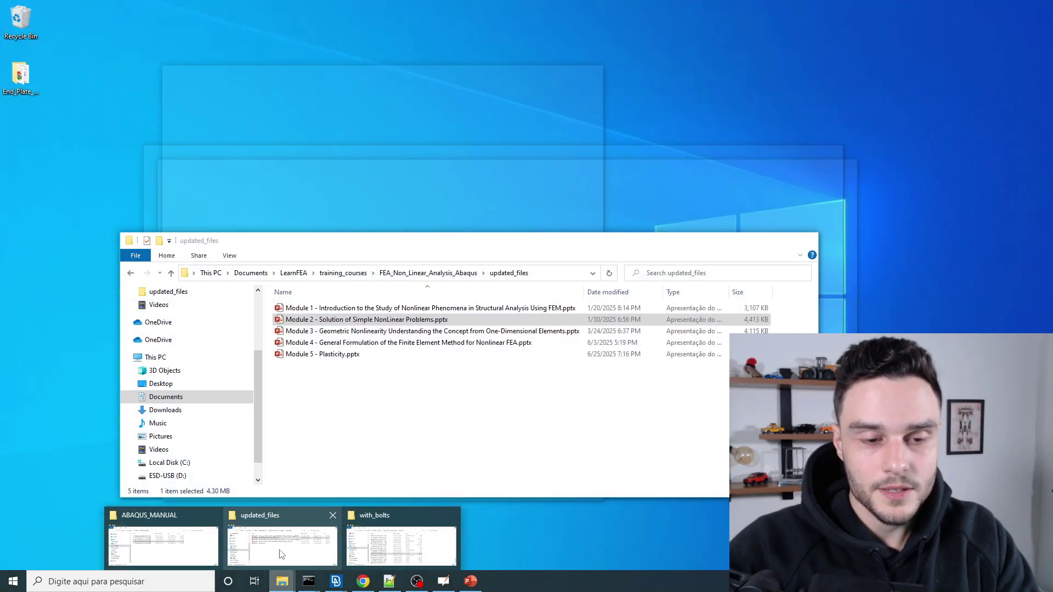
click(282, 543)
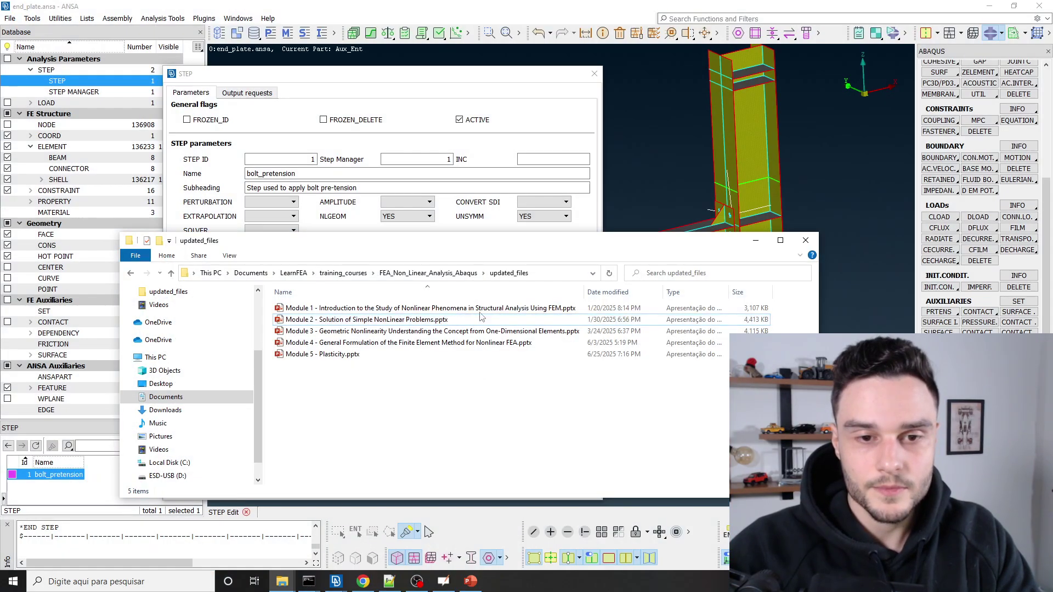
click(343, 273)
double_click(316, 309)
scroll(342, 406, down, 6)
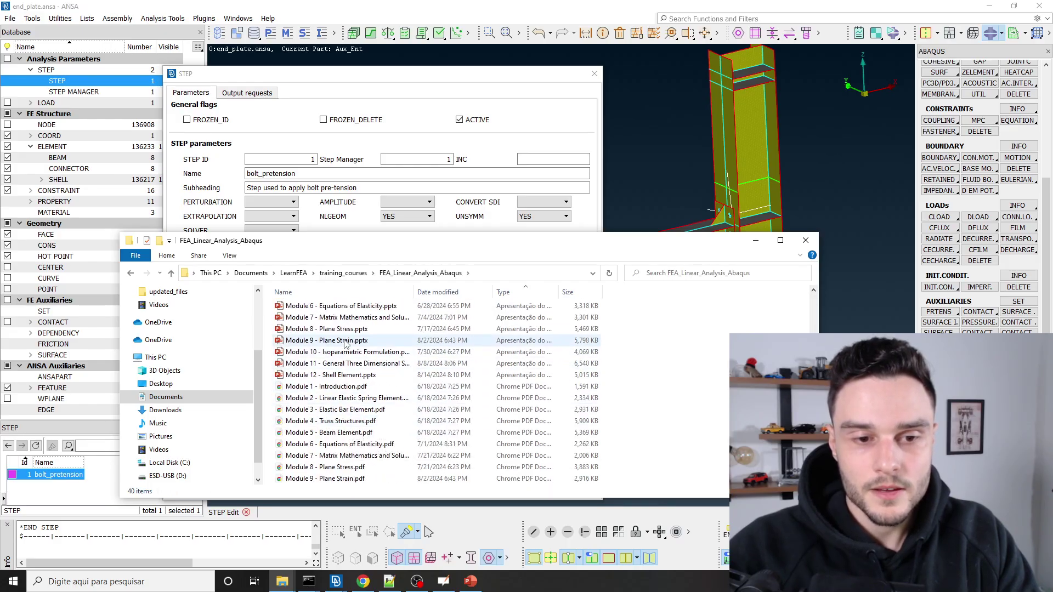
double_click(355, 311)
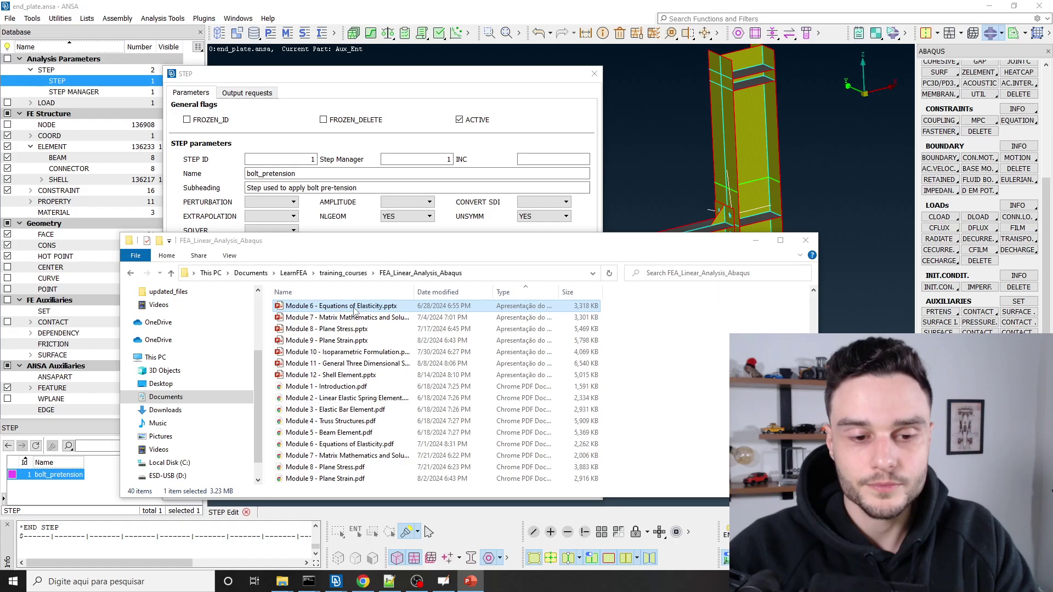
mouse_move(476, 583)
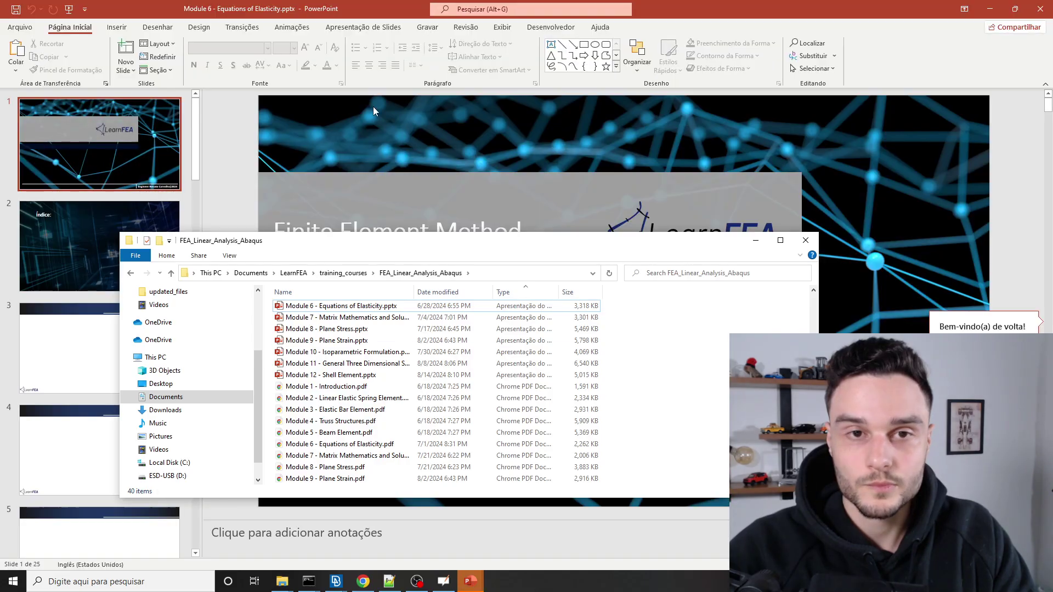
click(369, 7)
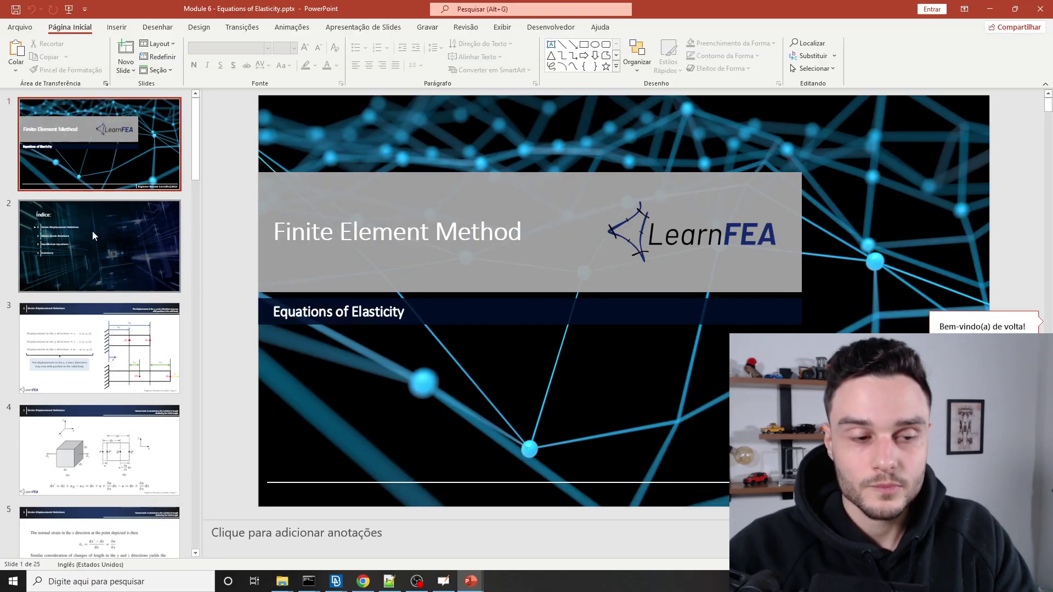
Show the Summary slide with the 15 equations and 15 variables, slide 24 of the Equations of Elasticity presentation.
scroll(92, 232, down, 7)
scroll(91, 303, down, 13)
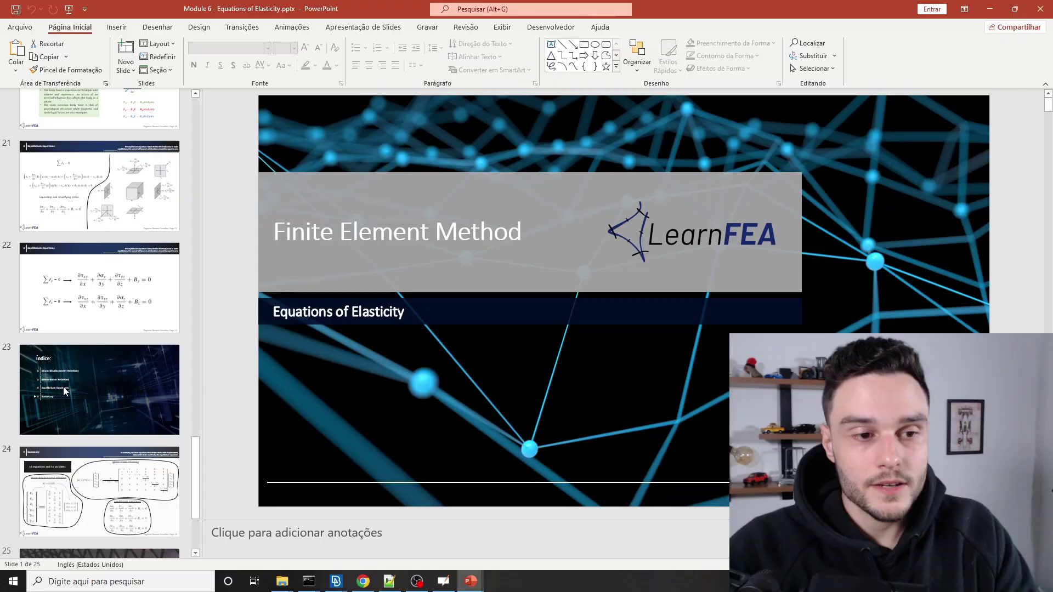
click(94, 396)
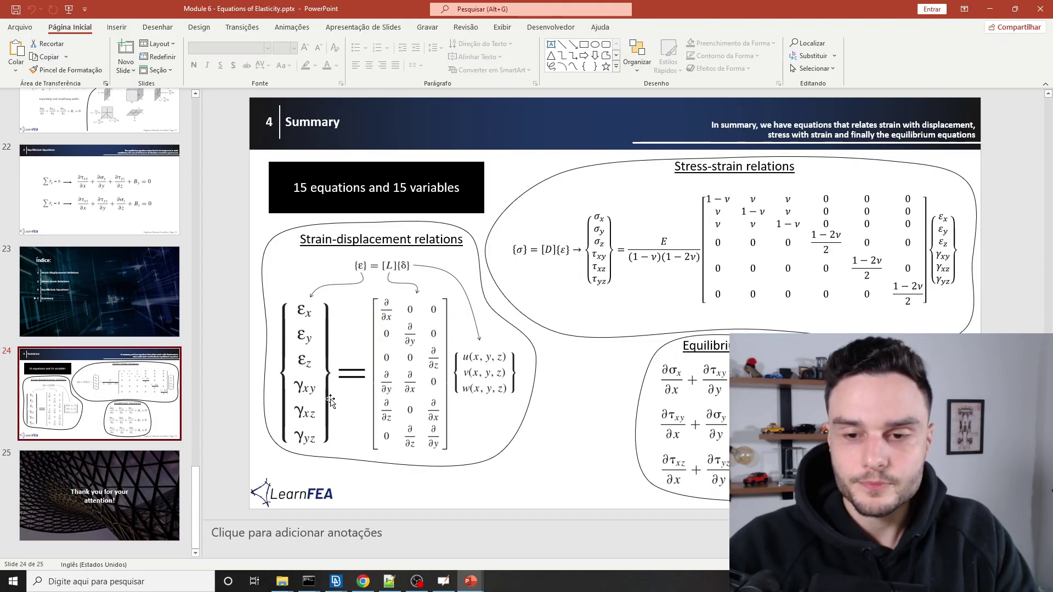
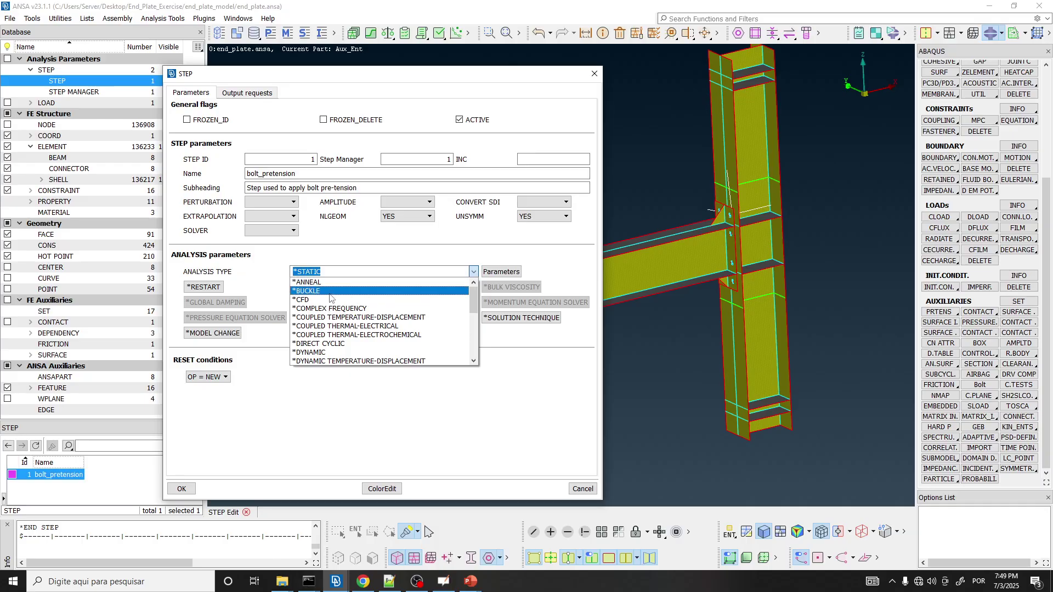
In ANSA, look through the whole ANALYSIS TYPE list, from *ANNEAL to *VISCO, and close it with *STATIC still selected.
scroll(332, 307, down, 5)
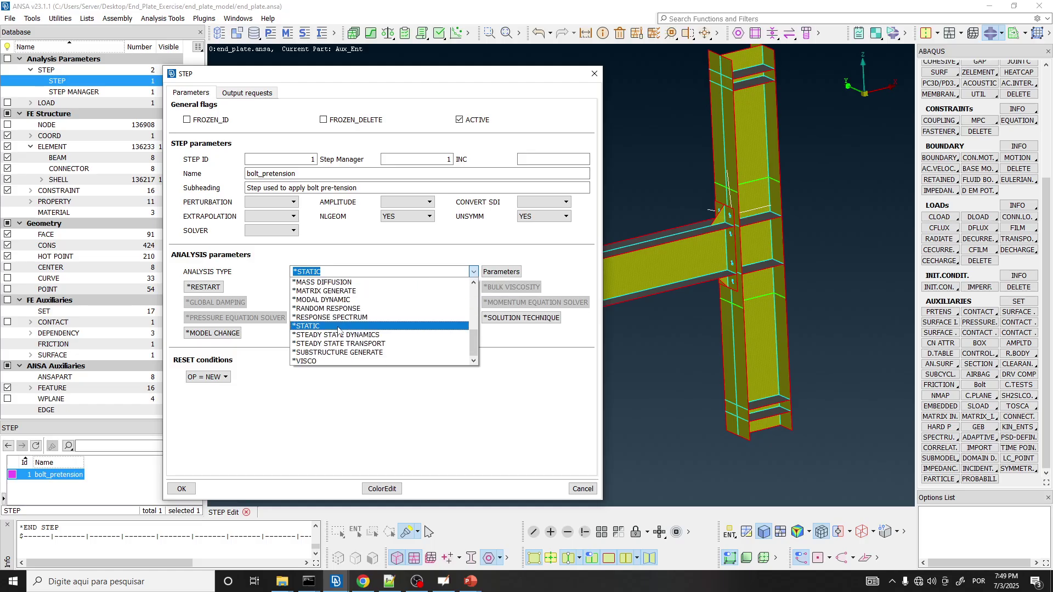
scroll(341, 326, up, 1)
scroll(339, 321, up, 3)
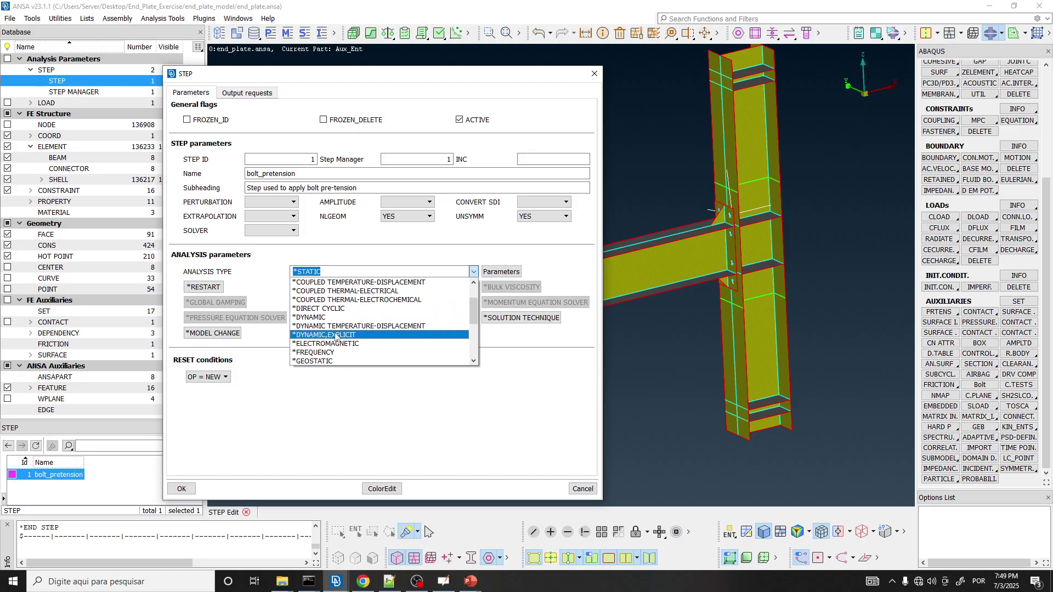
scroll(332, 332, up, 2)
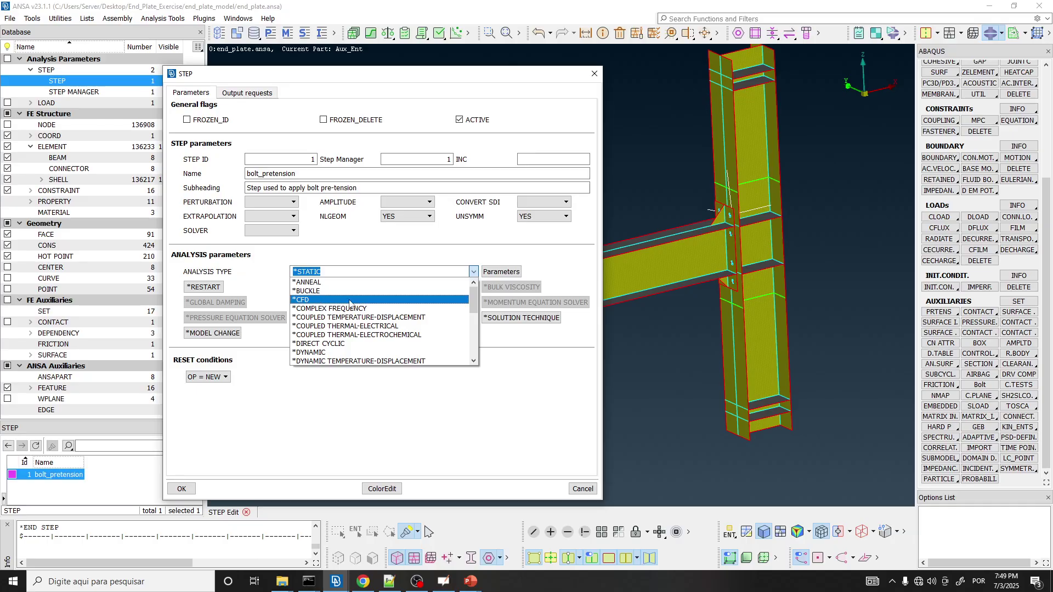
scroll(357, 349, down, 3)
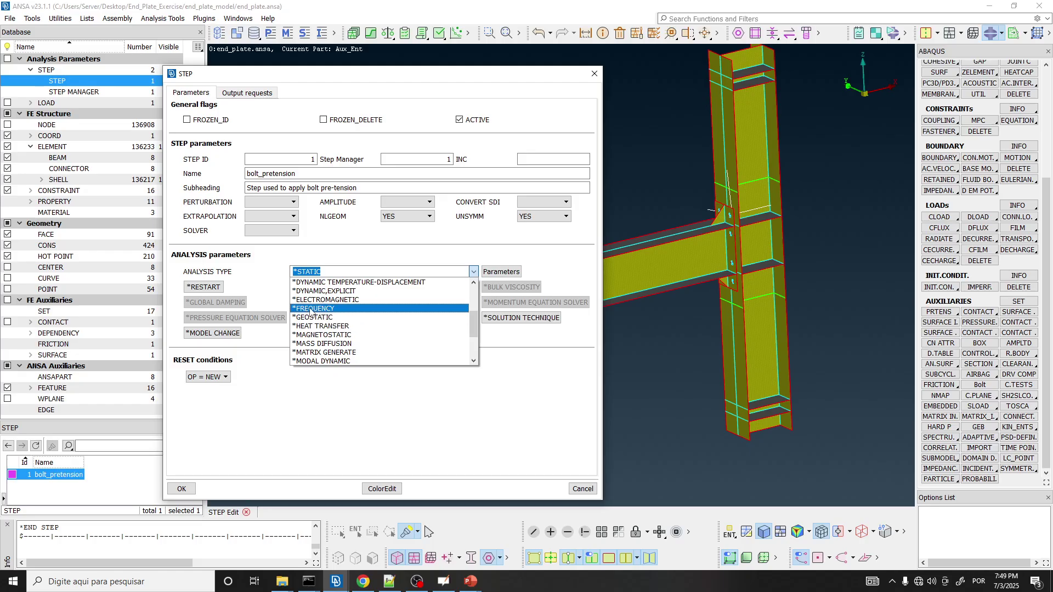
click(403, 412)
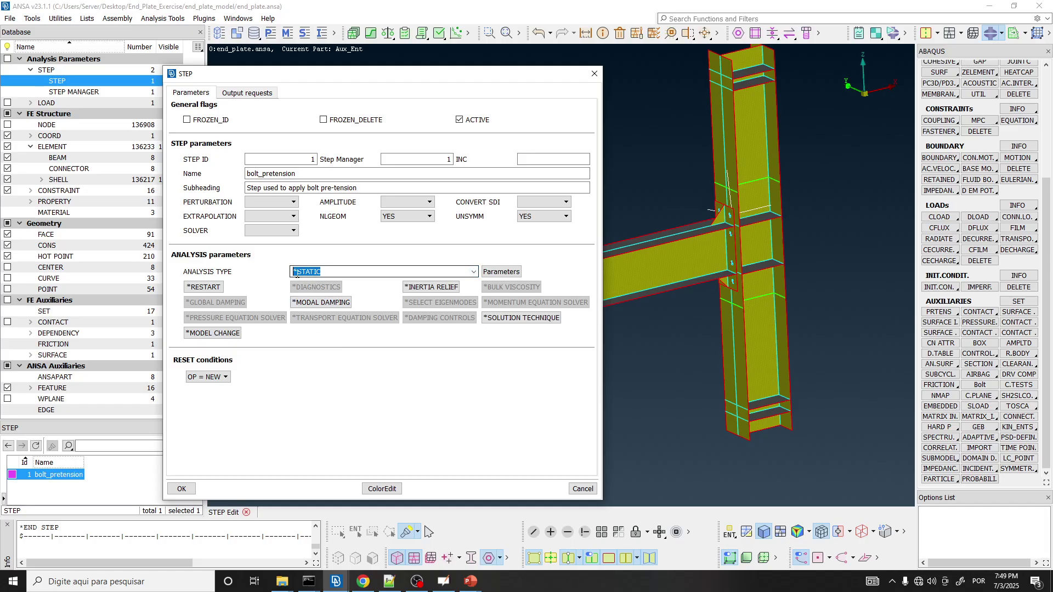
Switch to PowerPoint and move from the Equilibrium Equations slide to Summary slide 24 to examine the equilibrium equations.
key(alt+Tab)
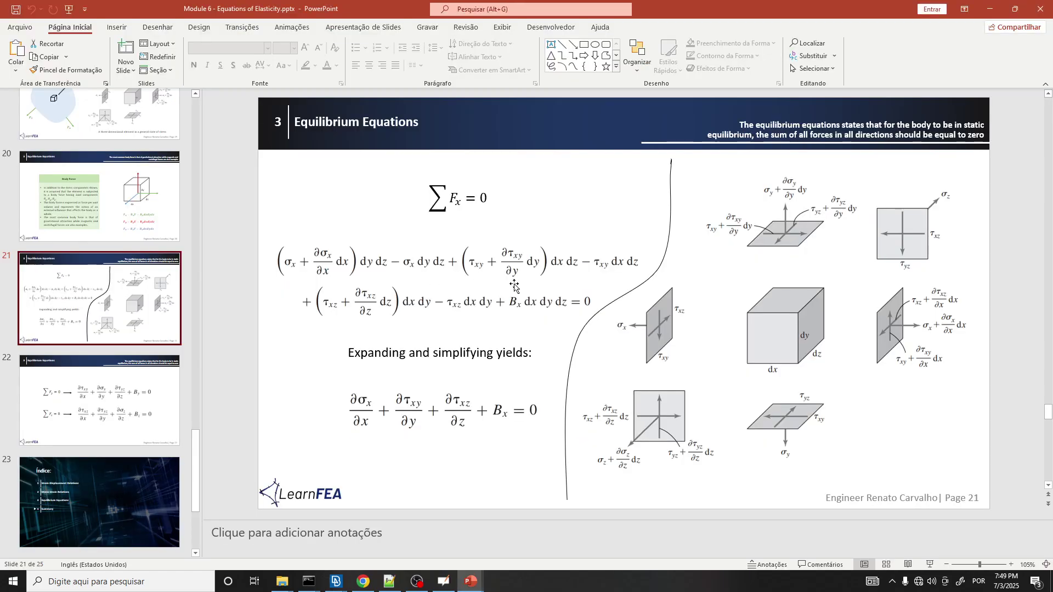
click(87, 403)
scroll(96, 398, down, 3)
click(104, 393)
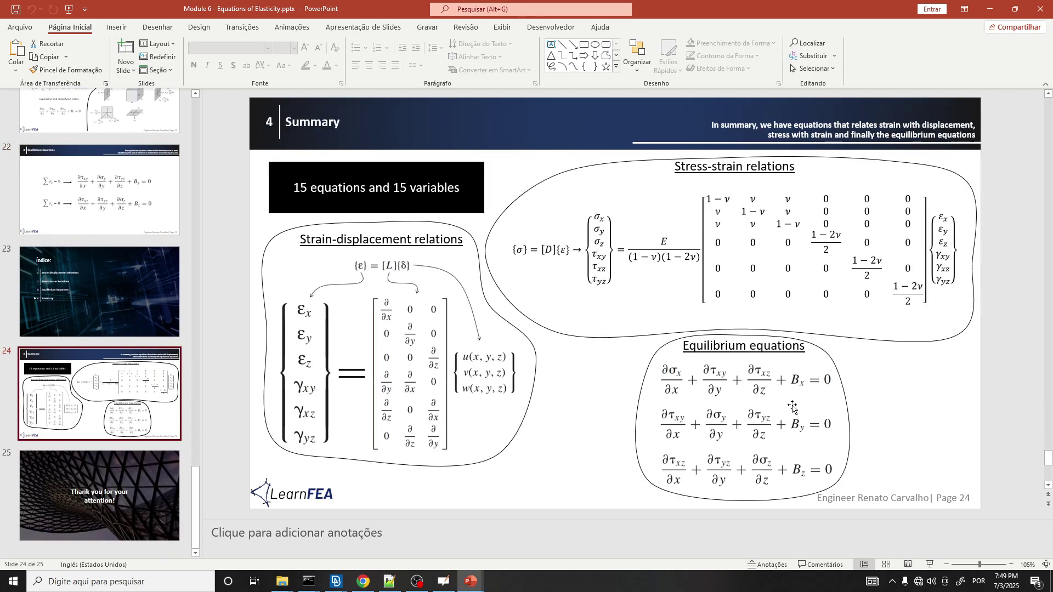
Switch to ANSA and open the parameters of the *STATIC analysis type for the bolt_pretension step.
key(alt+Tab)
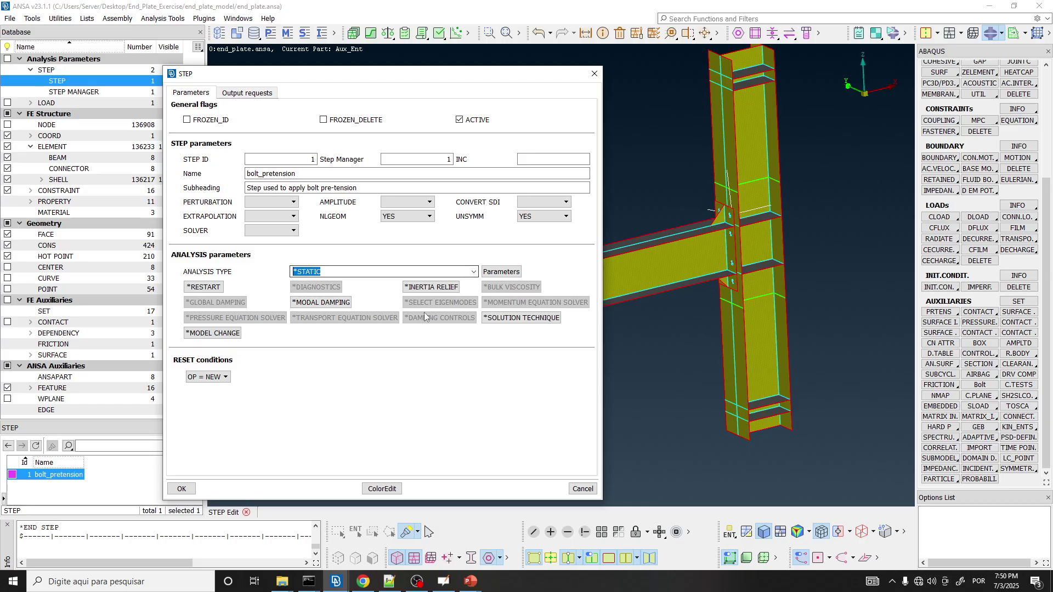
click(504, 273)
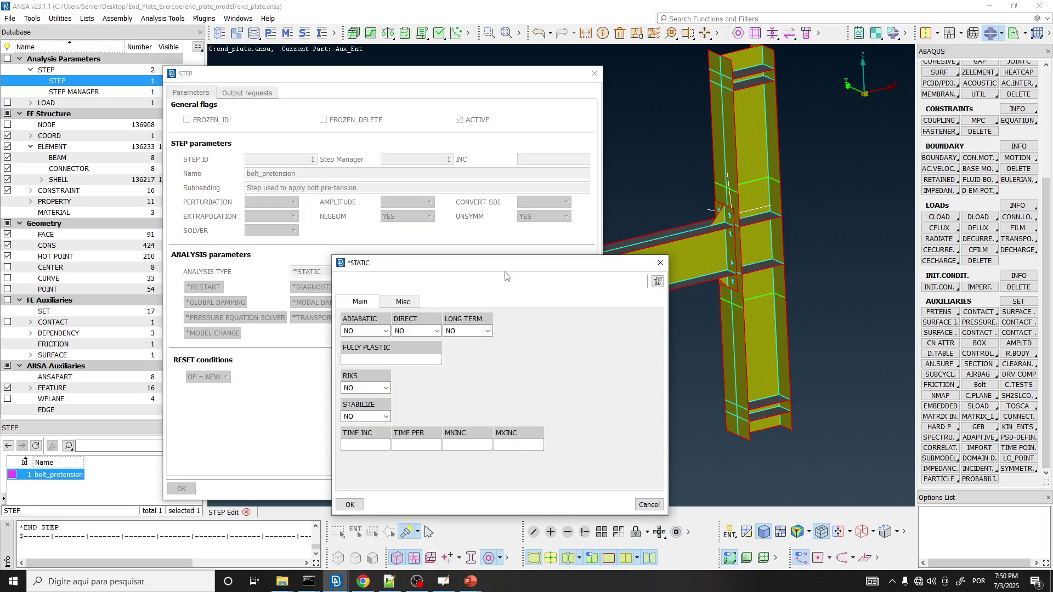
drag(478, 267, 439, 147)
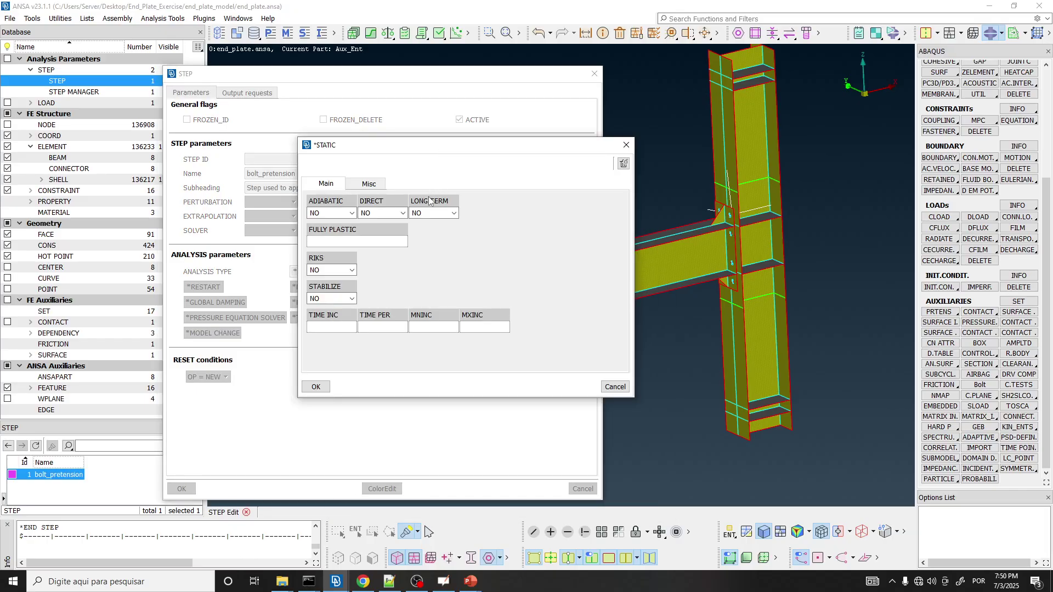
Try setting RIKS to YES in the *STATIC parameters and return it to NO.
click(351, 271)
click(351, 273)
click(351, 272)
click(331, 292)
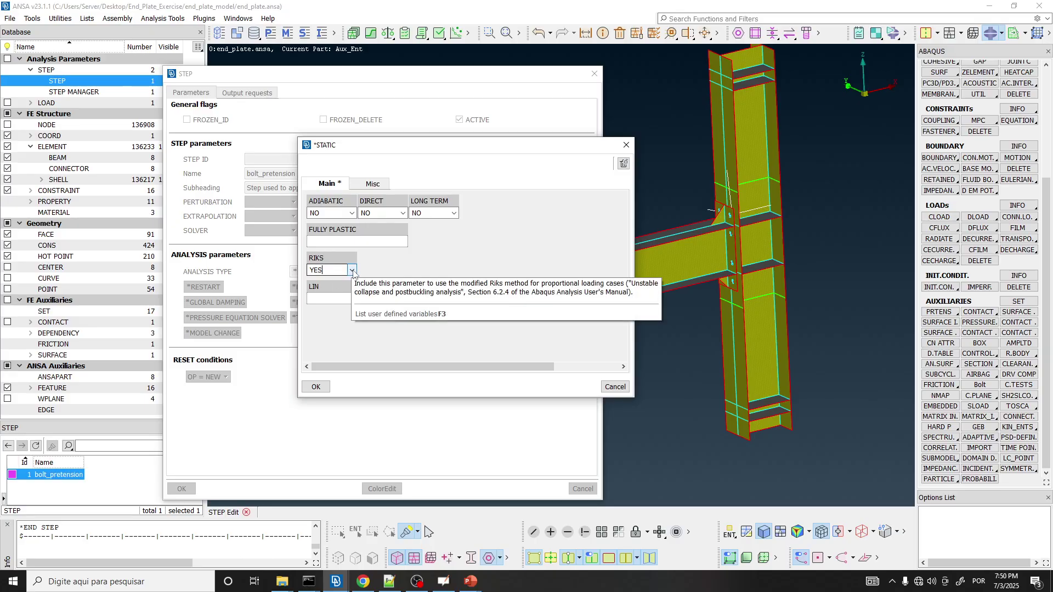
click(352, 270)
click(324, 280)
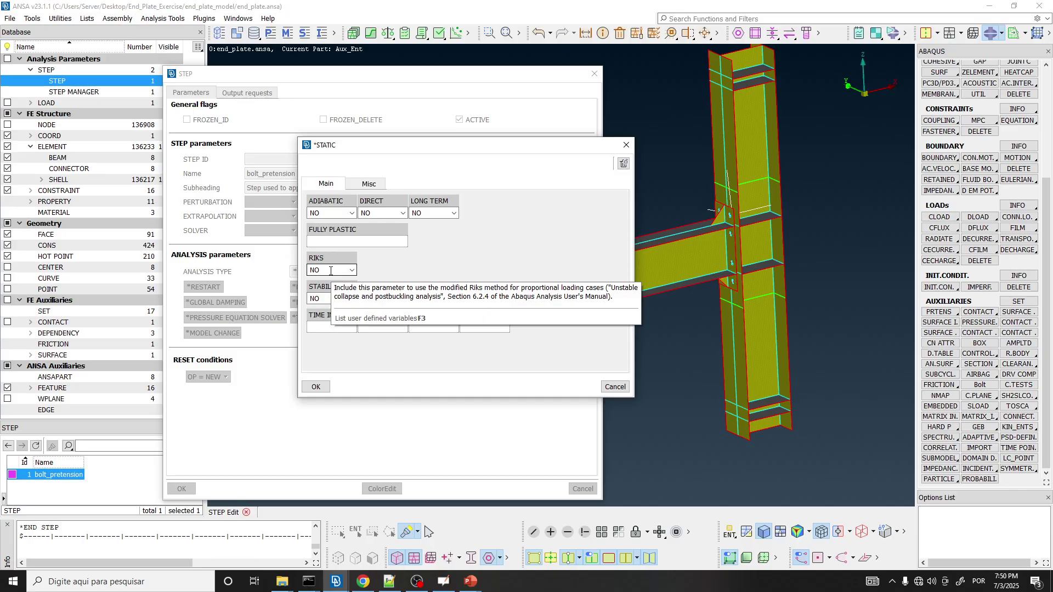
Switch to Notepad++ and add "Newton-Raphson Blog ARticle" on line 7, leaving four blank lines below the Simulia tutorial entry.
click(391, 586)
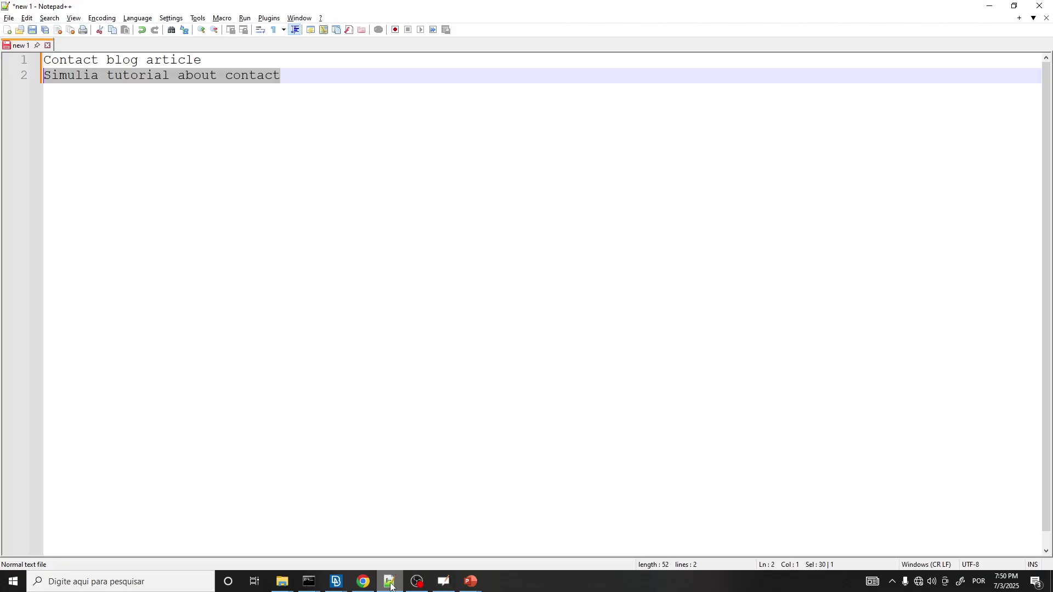
click(296, 77)
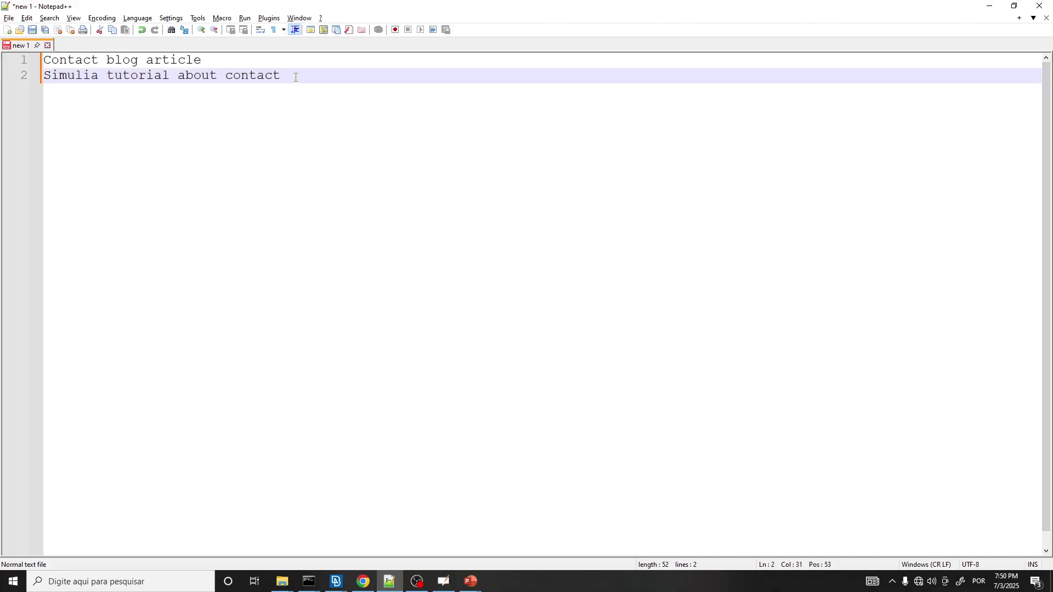
key(Return)
text(Newton)
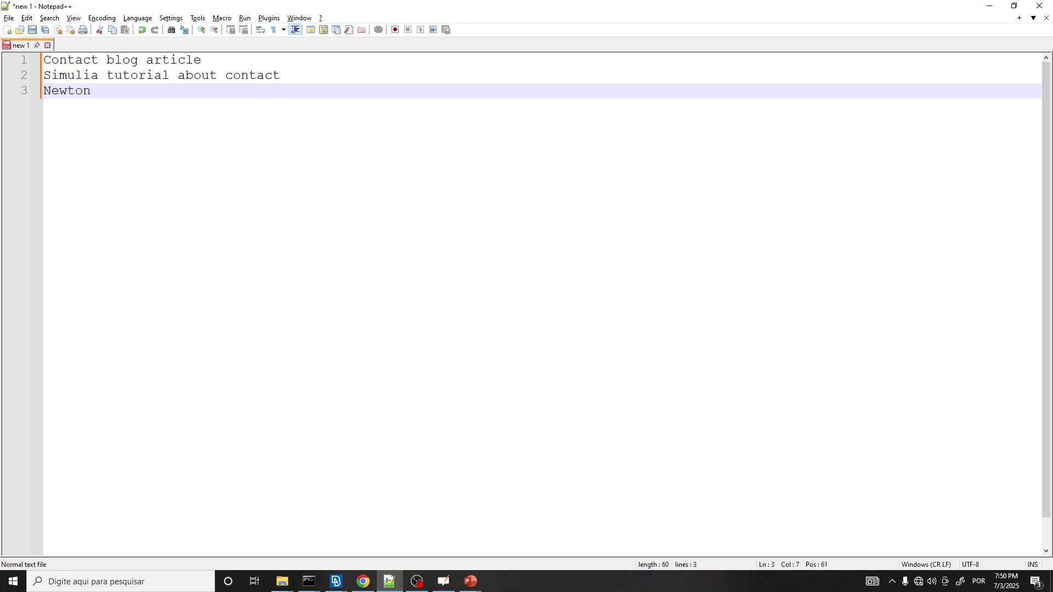
key(BackSpace)
key(BackSpace)
key(BackSpace)
key(BackSpace)
key(BackSpace)
key(Return)
key(Return)
key(BackSpace)
key(BackSpace)
key(BackSpace)
key(Return)
key(Return)
key(Return)
key(Return)
text(N)
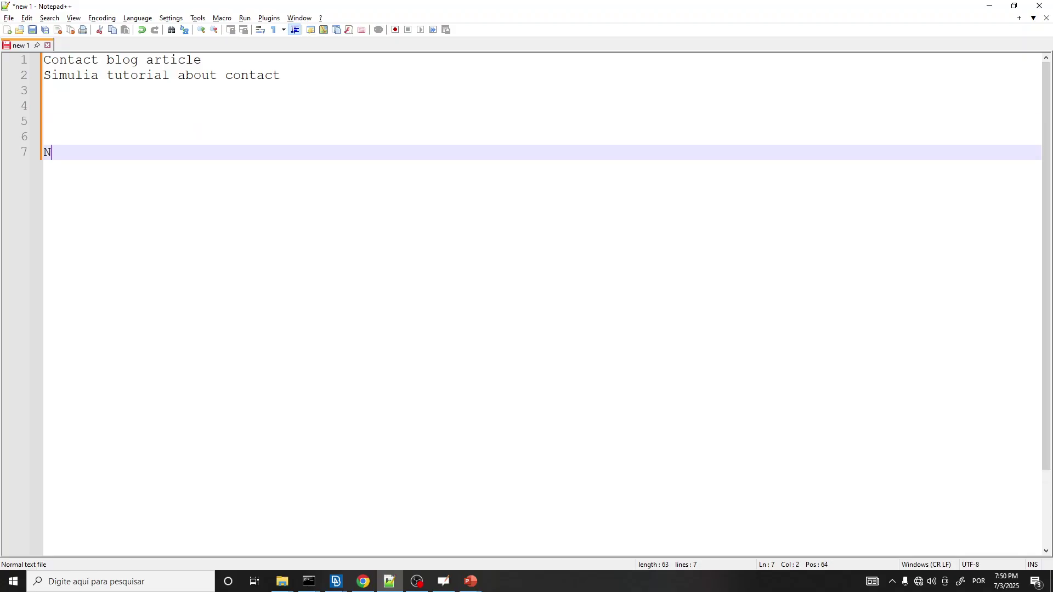
text(ewton-Raphson Blog ARticle)
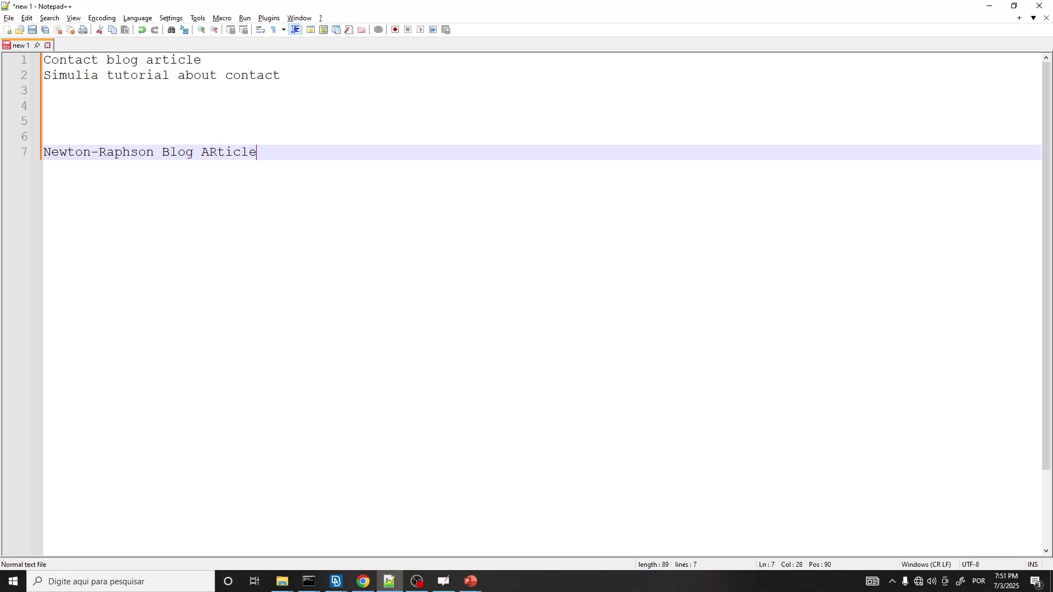
Switch back to ANSA and look at the RIKS options in the *STATIC parameters, keeping NO selected.
key(alt+Tab)
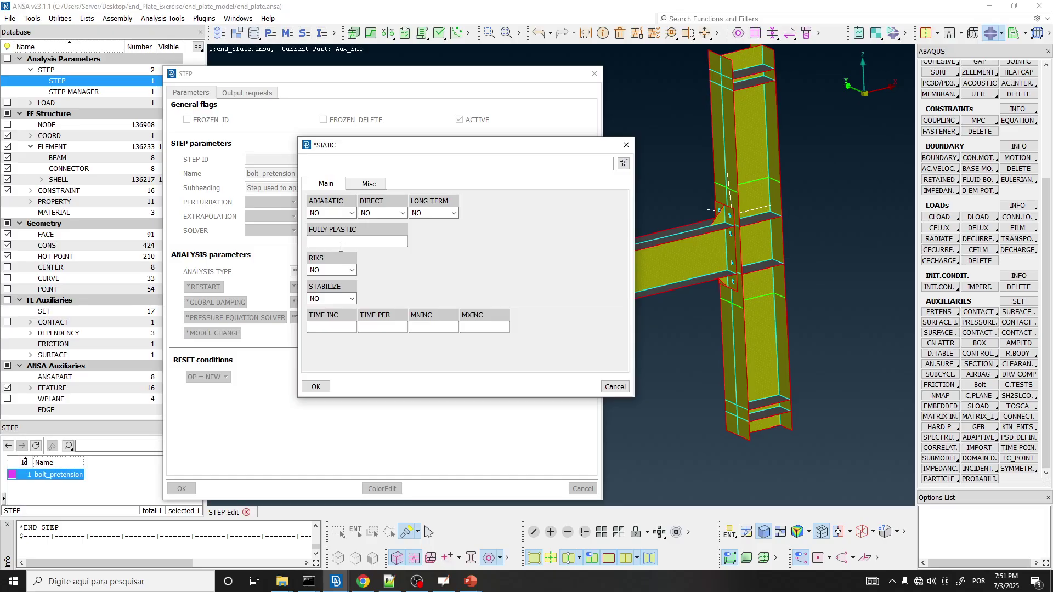
mouse_move(339, 248)
drag(475, 150, 398, 115)
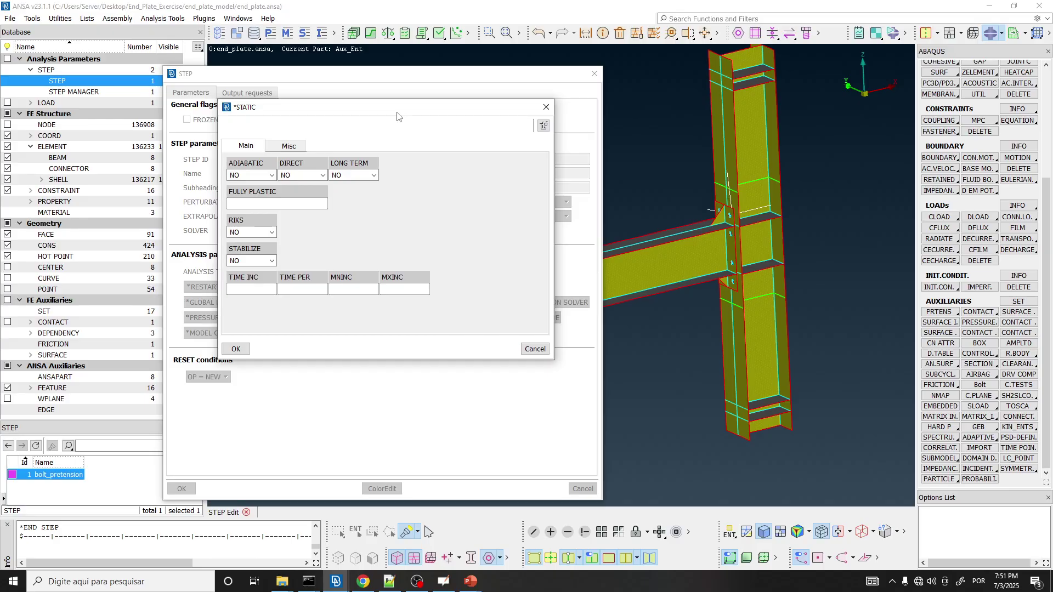
click(271, 234)
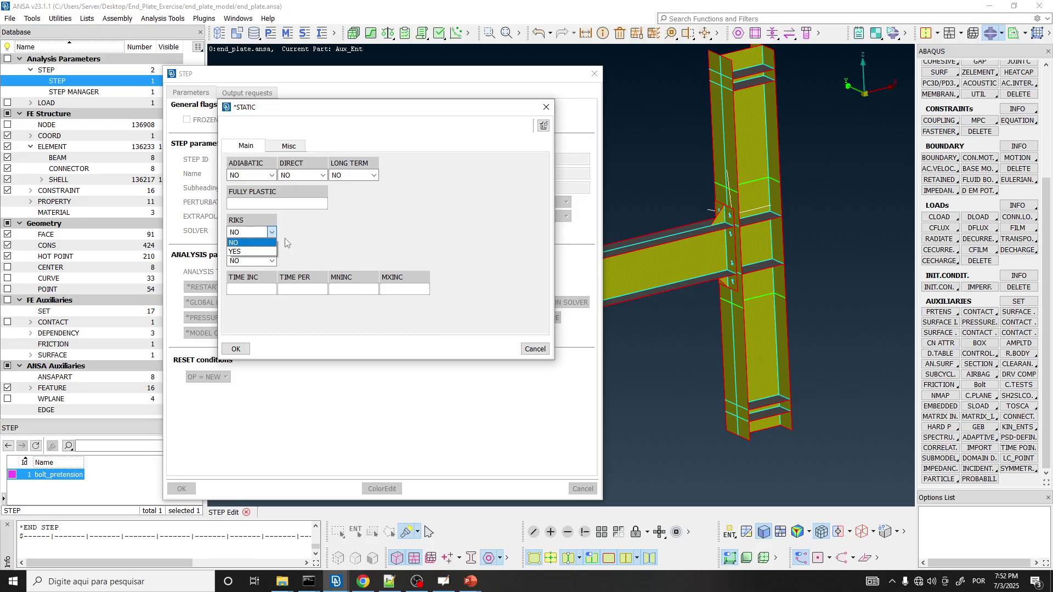
click(322, 238)
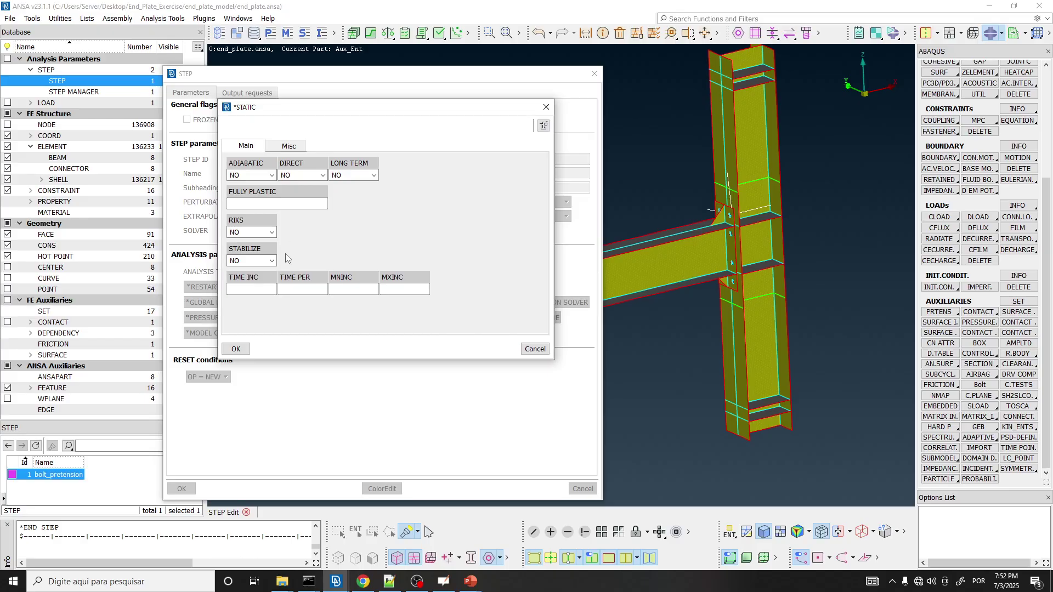
click(271, 234)
click(336, 237)
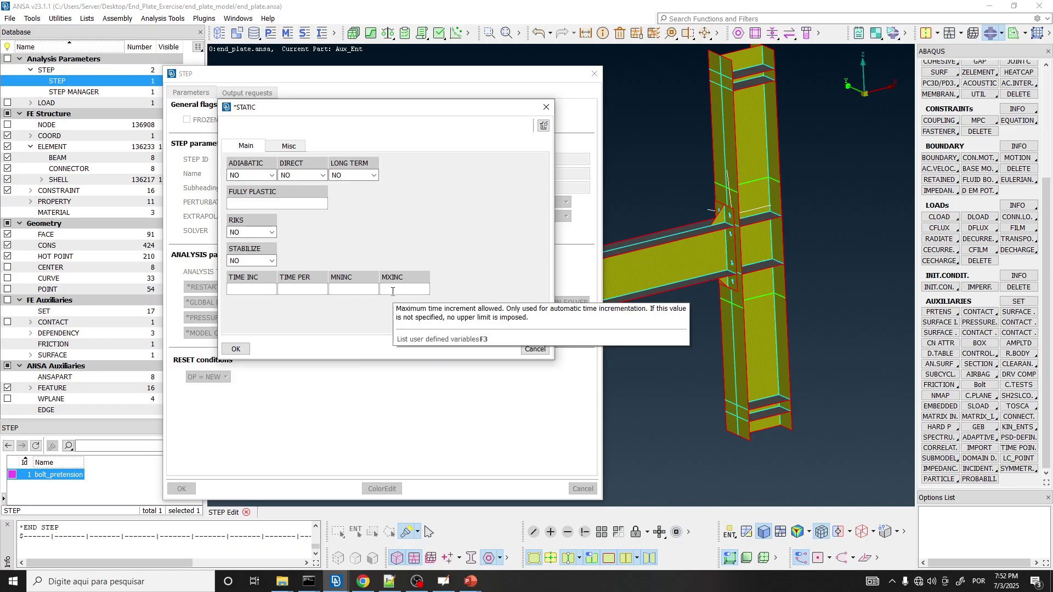
Set the static step's time period (TIME PER) to 1 and its initial time increment (TIME INC) to 0.1.
click(298, 288)
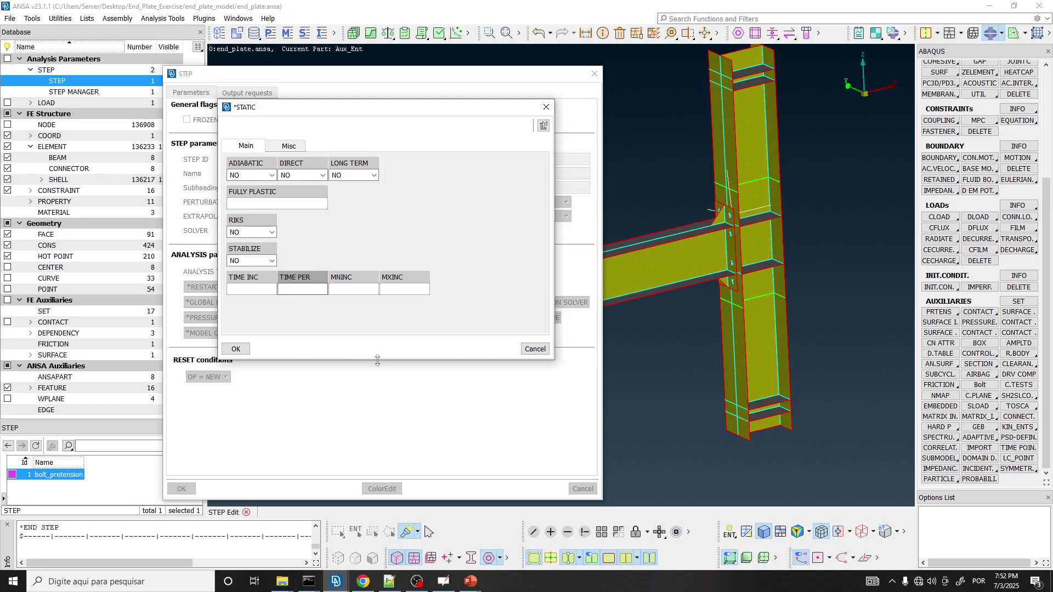
drag(464, 114, 719, 98)
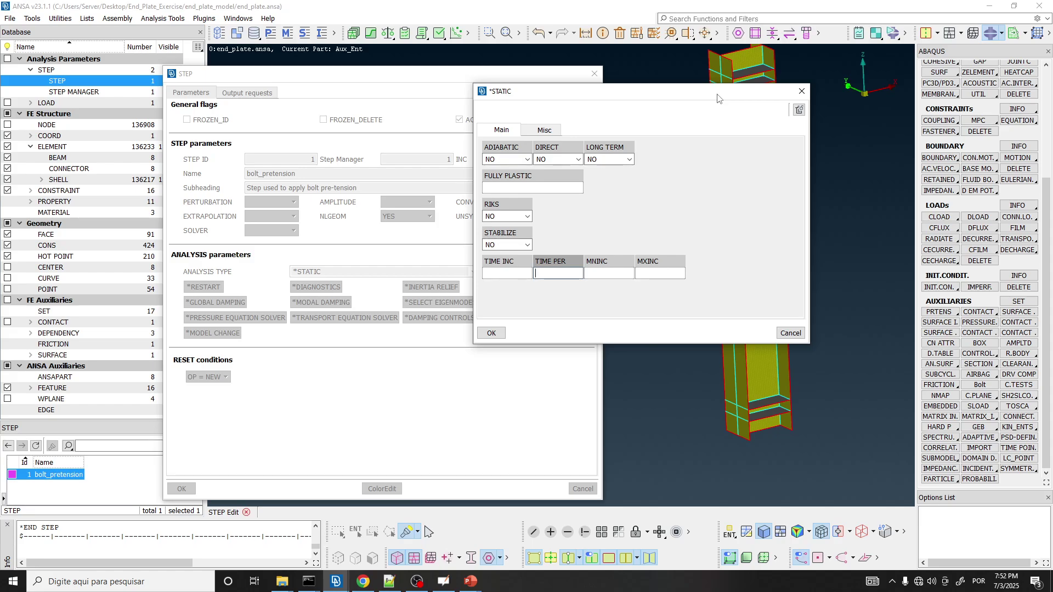
drag(718, 97, 606, 87)
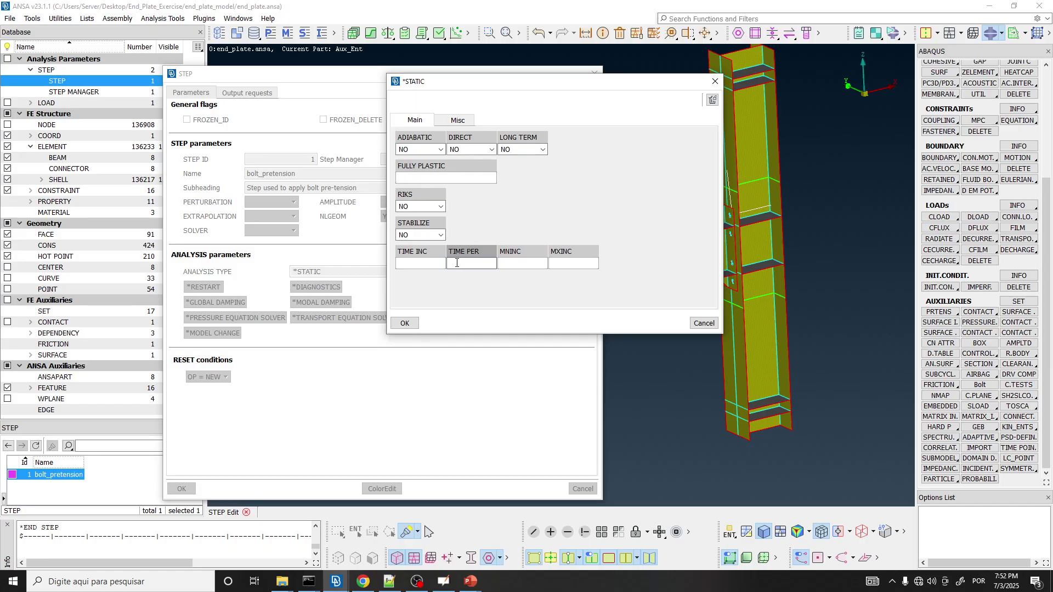
text(1)
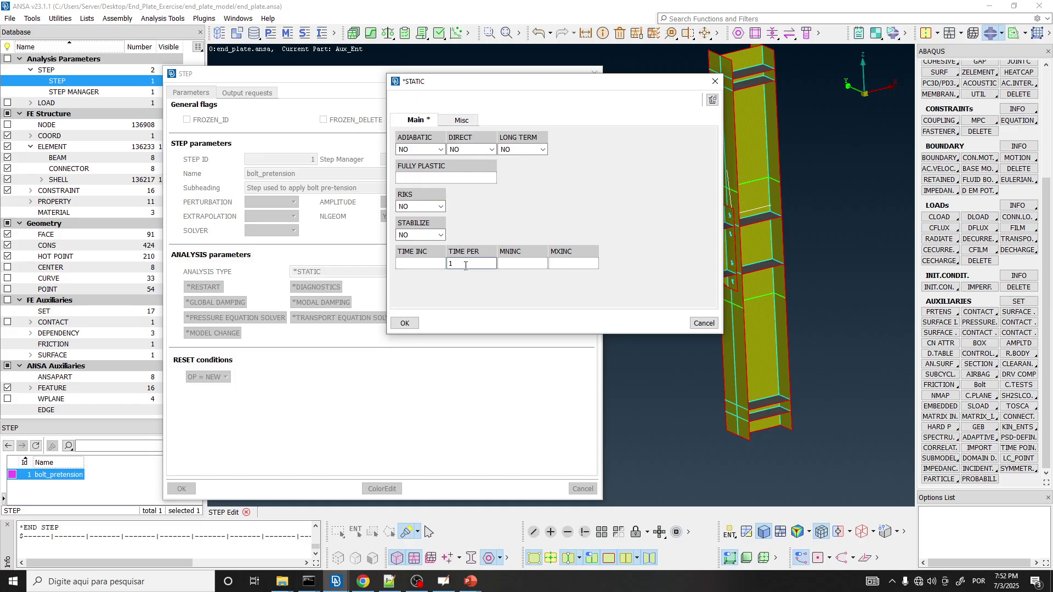
drag(466, 265, 438, 261)
drag(536, 81, 431, 60)
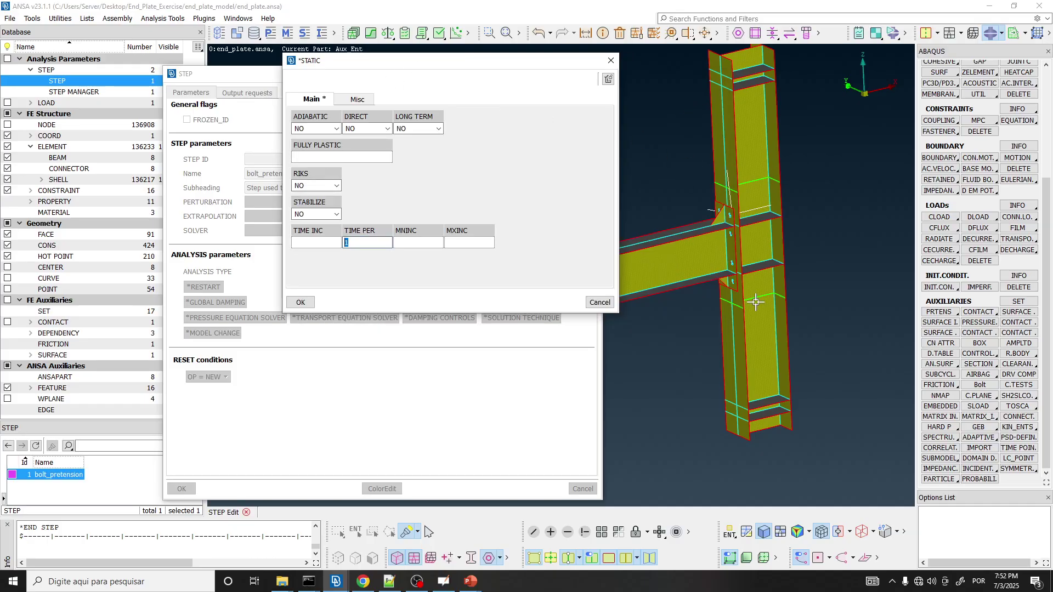
click(356, 244)
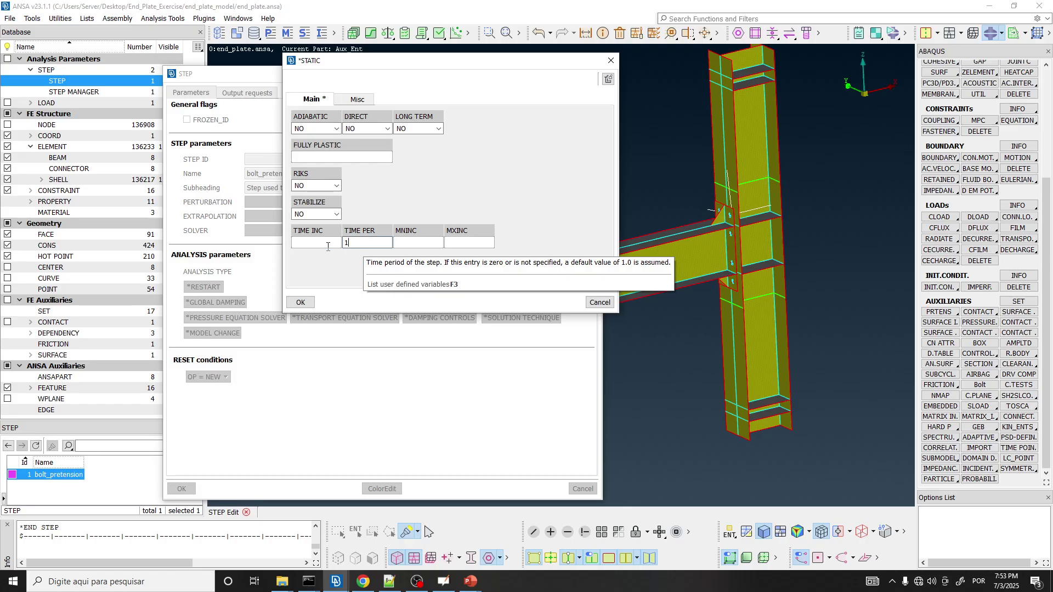
click(307, 244)
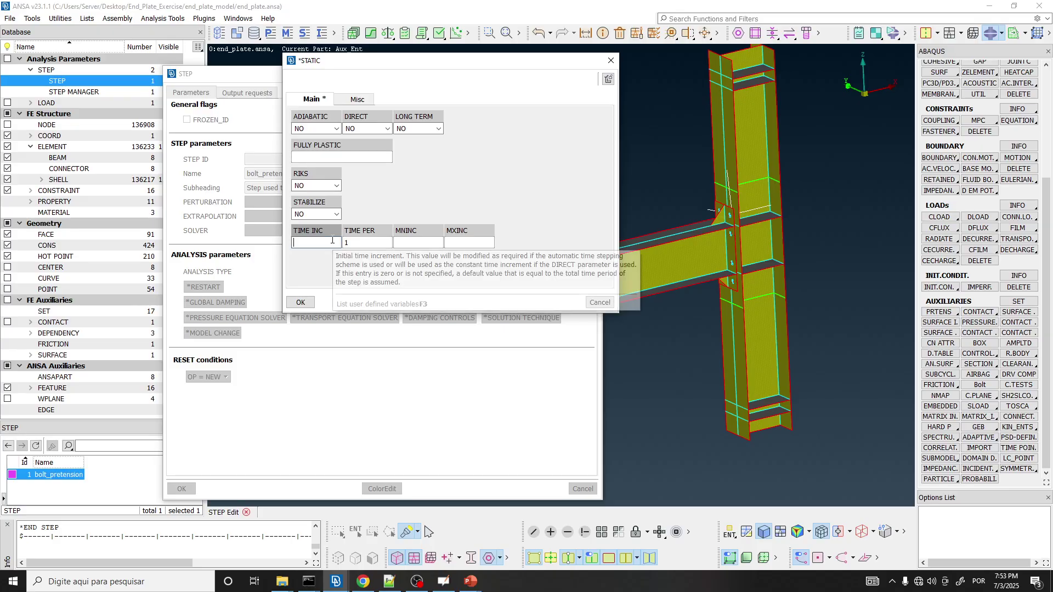
text(0.1)
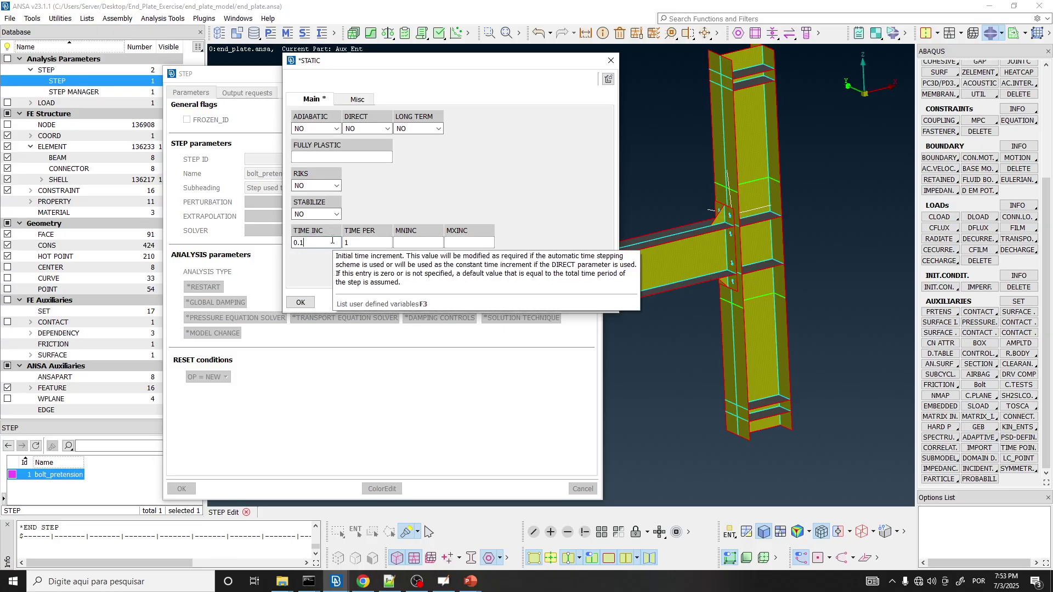
Try TIME PER 100 with TIME INC 10, and restore TIME PER to 1 and TIME INC to 0.1.
click(355, 245)
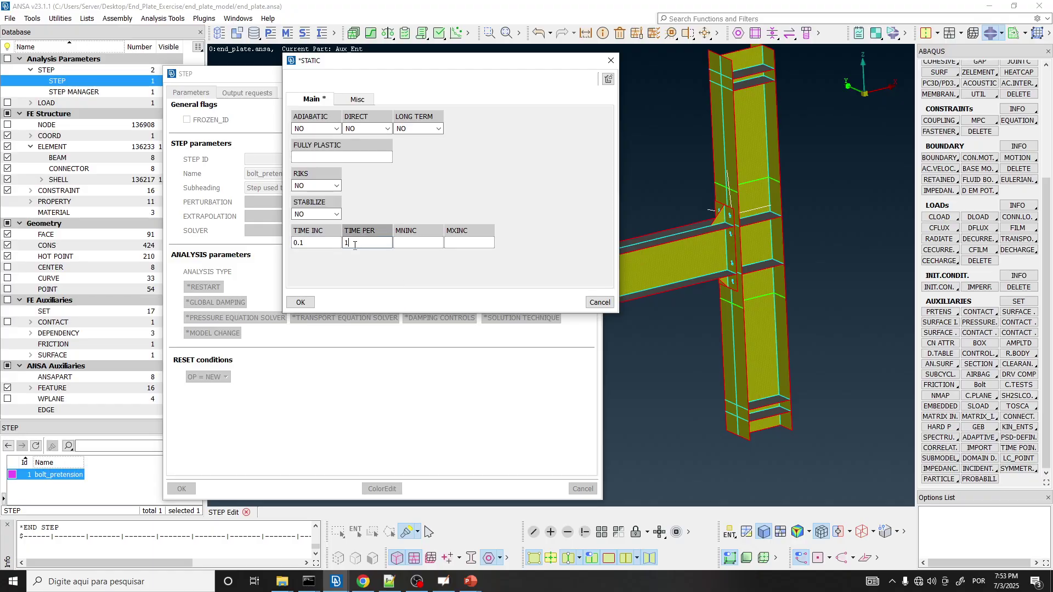
double_click(298, 242)
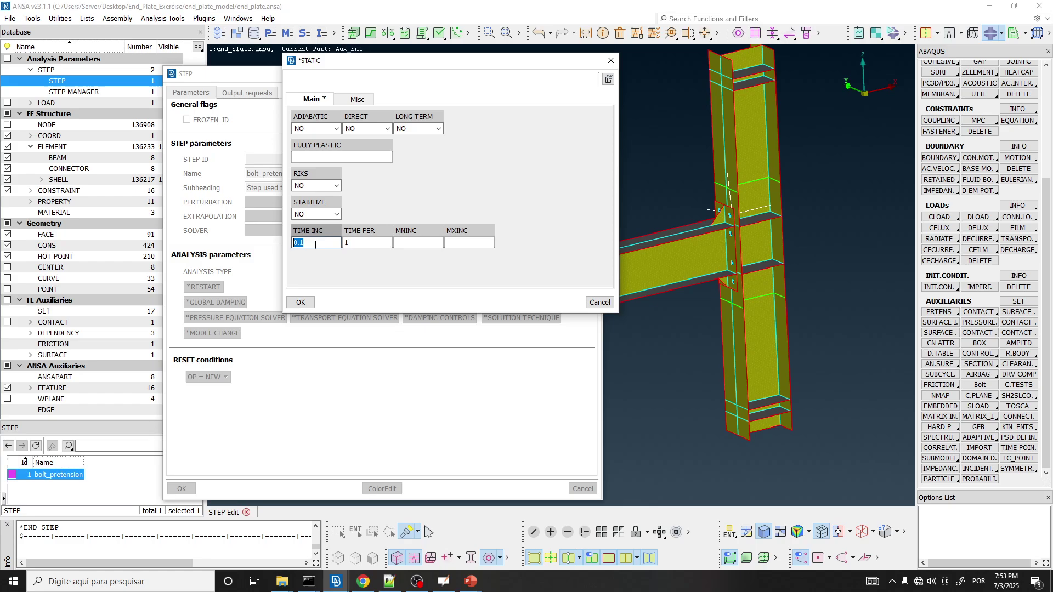
click(348, 244)
text(100)
click(313, 244)
text(10)
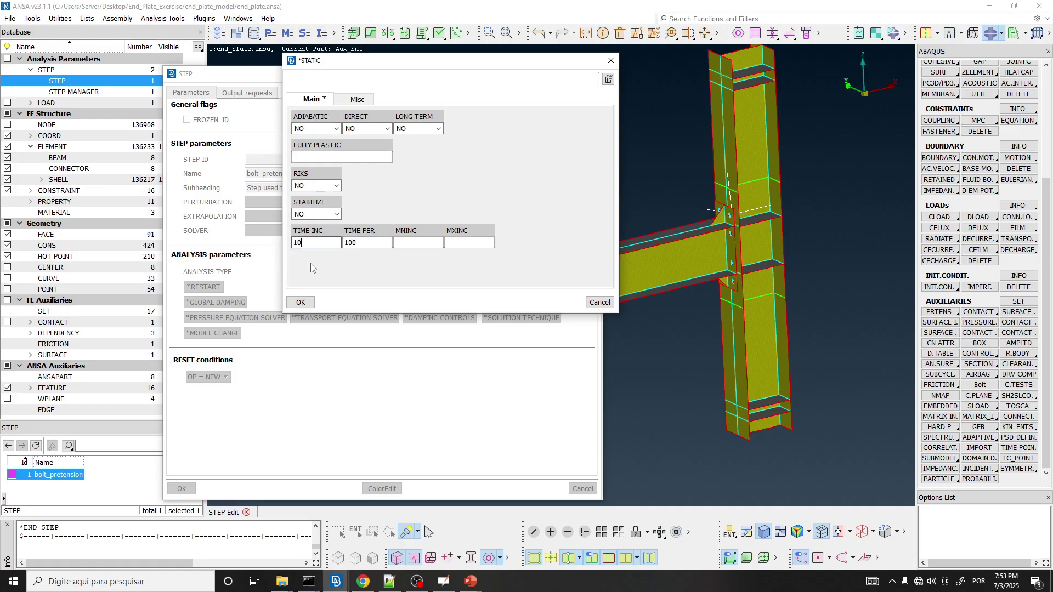
drag(316, 242, 268, 242)
key(Tab)
click(313, 245)
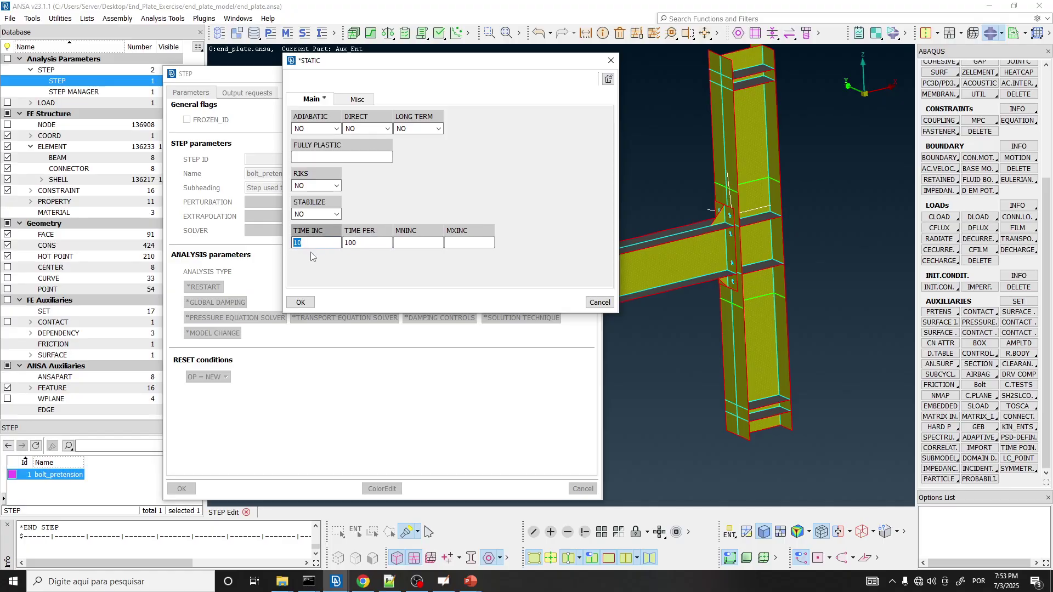
click(359, 245)
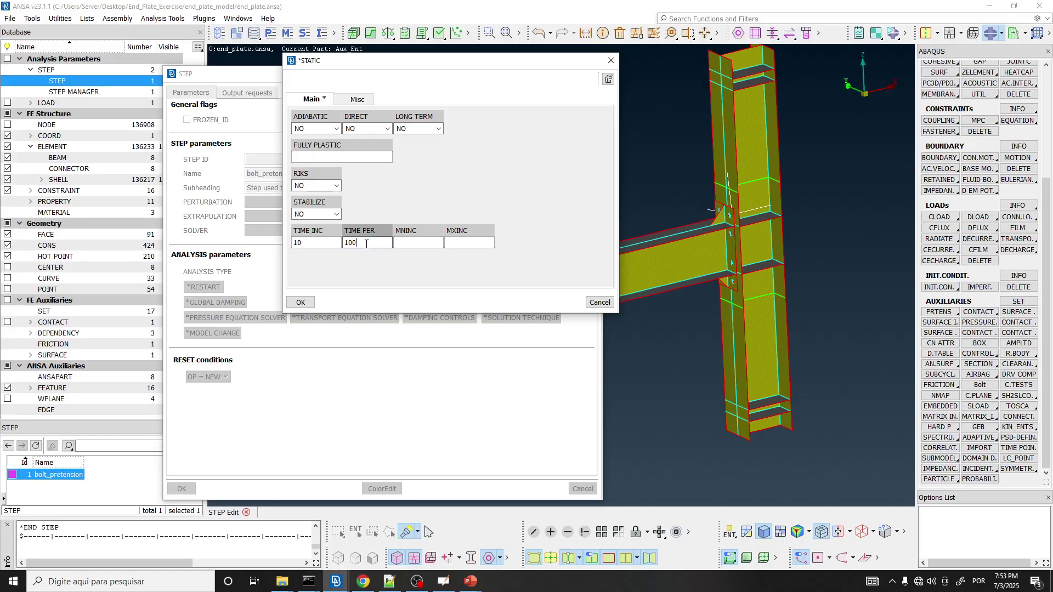
text(1)
click(325, 245)
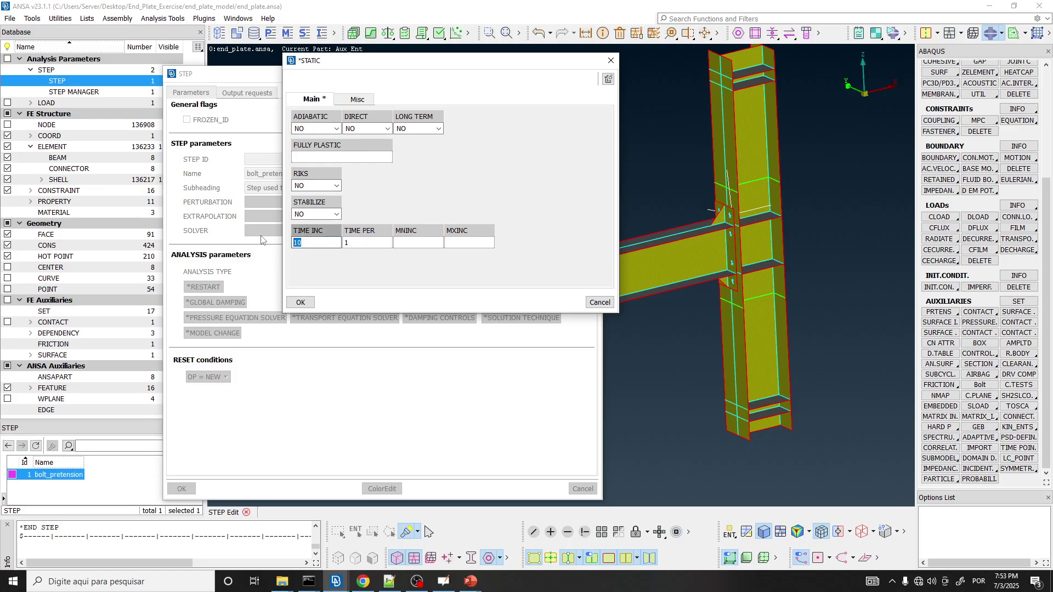
text(0.1)
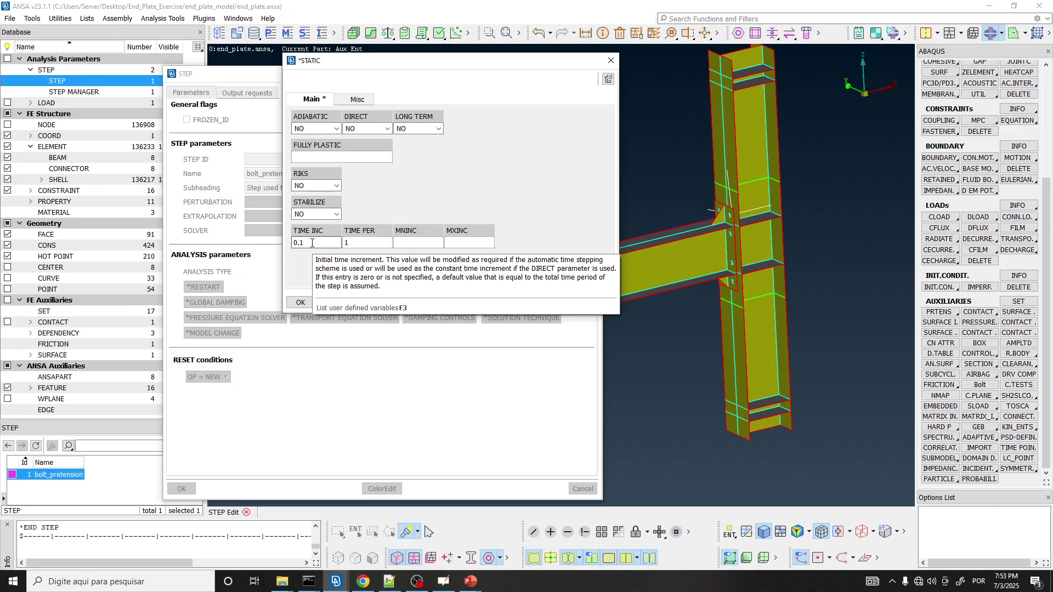
Try an initial time increment of 0.2 for the static step and set it back to 0.1.
scroll(731, 246, down, 4)
scroll(661, 251, up, 7)
scroll(737, 244, down, 4)
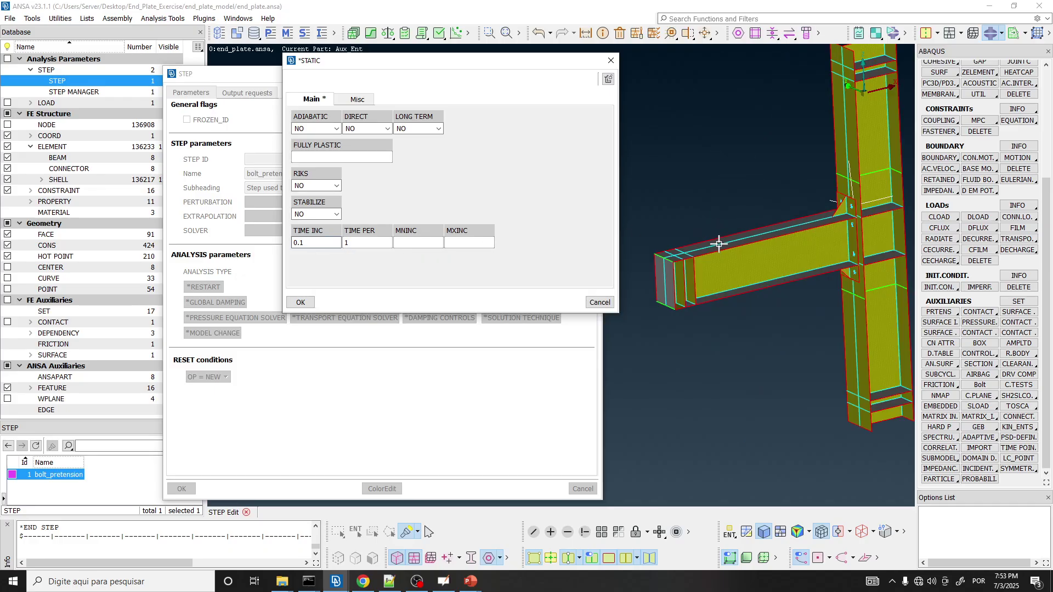
scroll(671, 252, up, 3)
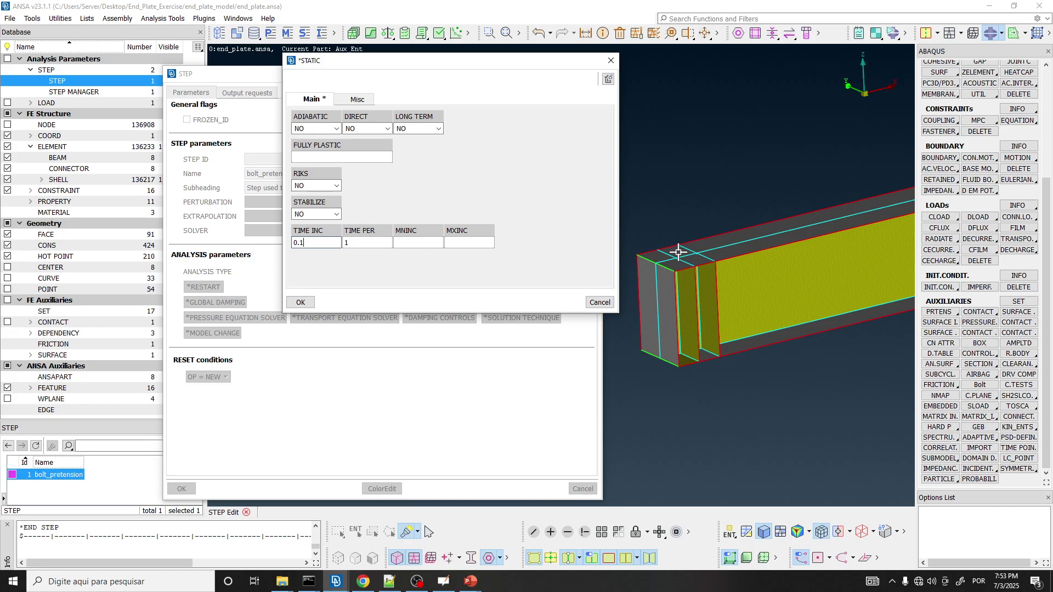
double_click(301, 243)
text(0.2)
drag(315, 243, 267, 240)
text(0.1)
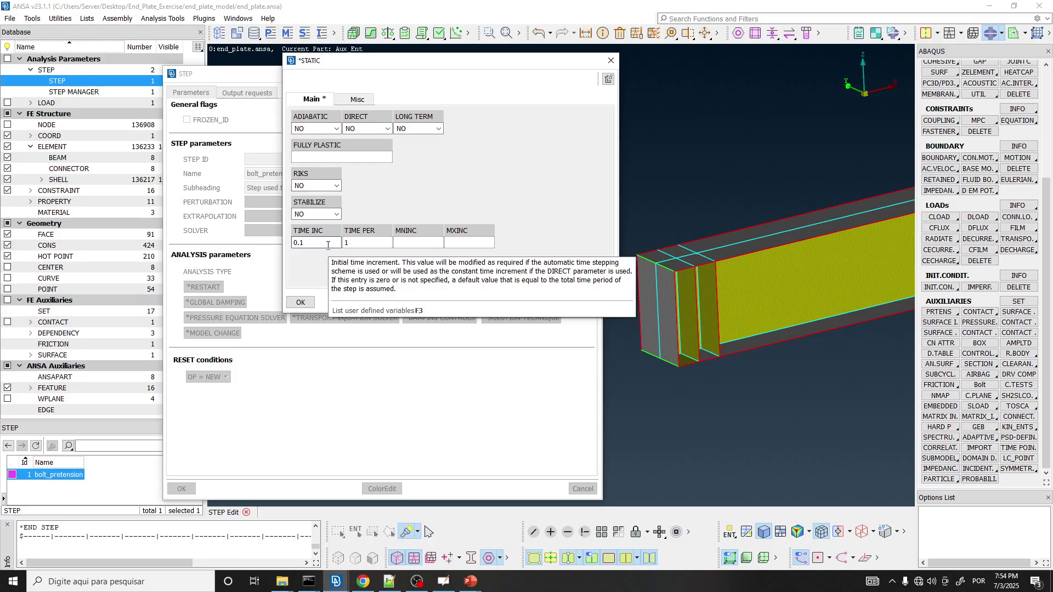
Set the static step's minimum time increment (MNINC) to 1e-9.
click(420, 241)
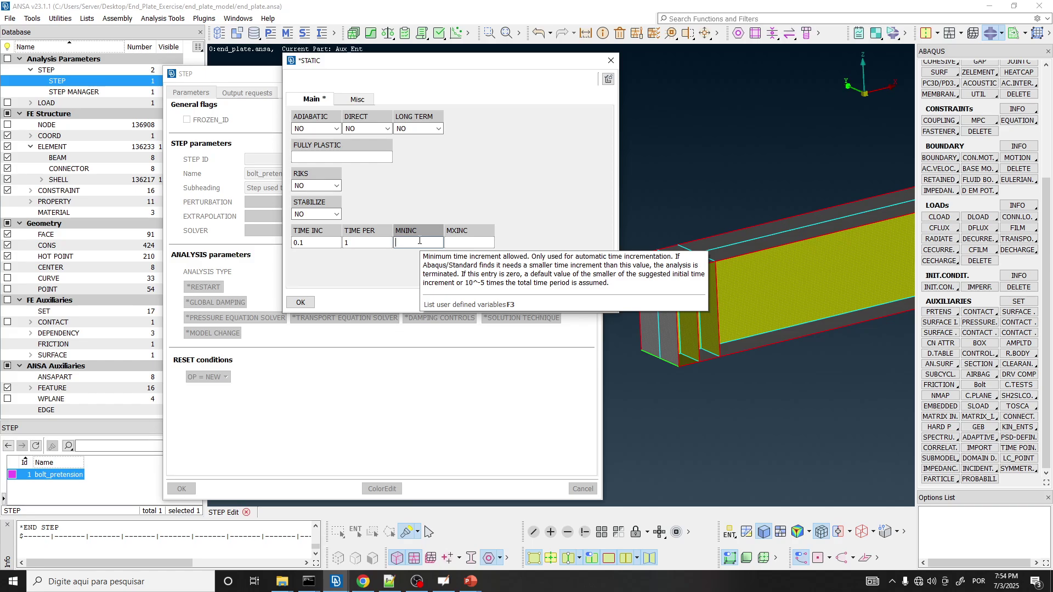
text(1e-9)
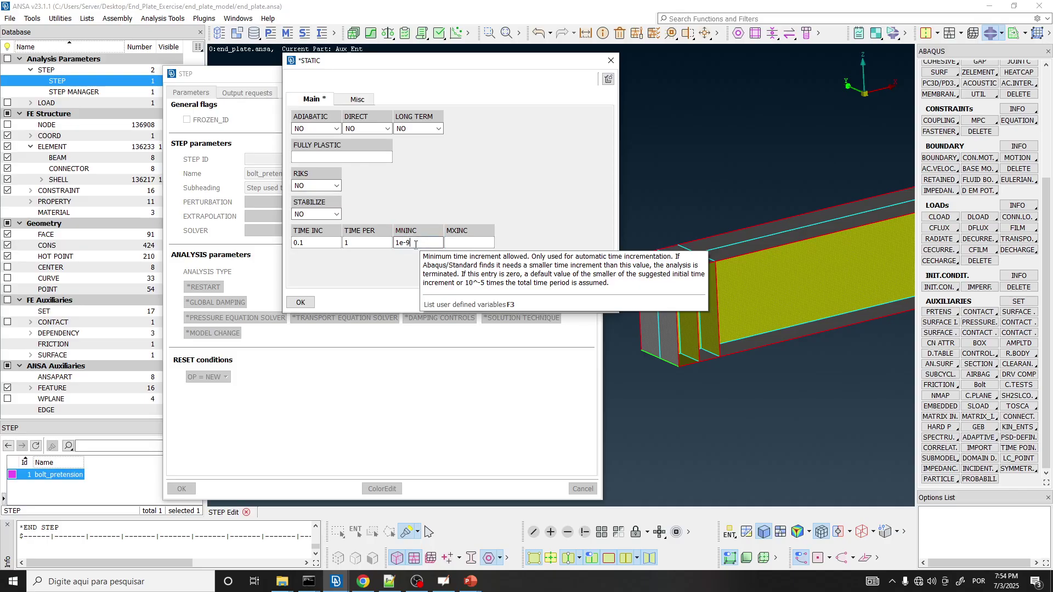
Set the static step's maximum time increment (MXINC) to 0.2 and accept the *STATIC parameters.
drag(418, 241, 359, 242)
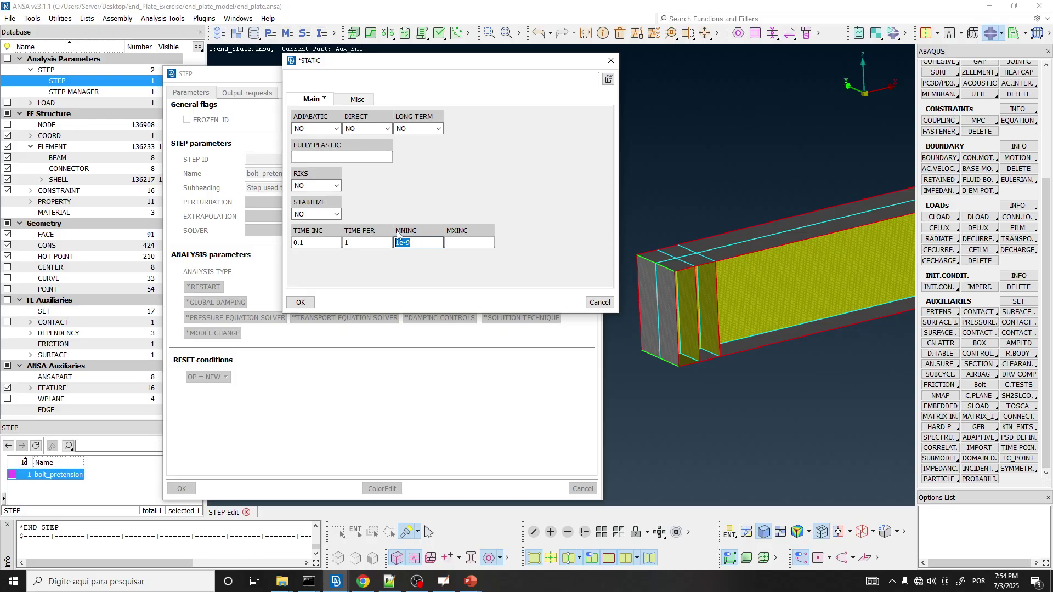
double_click(418, 244)
scroll(658, 249, down, 5)
scroll(740, 259, up, 3)
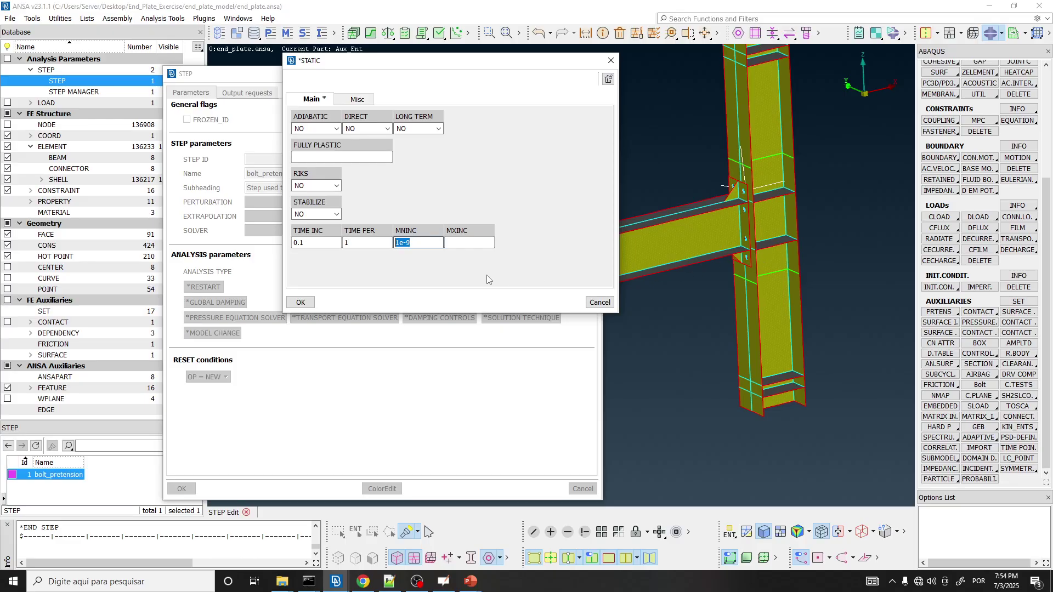
click(465, 242)
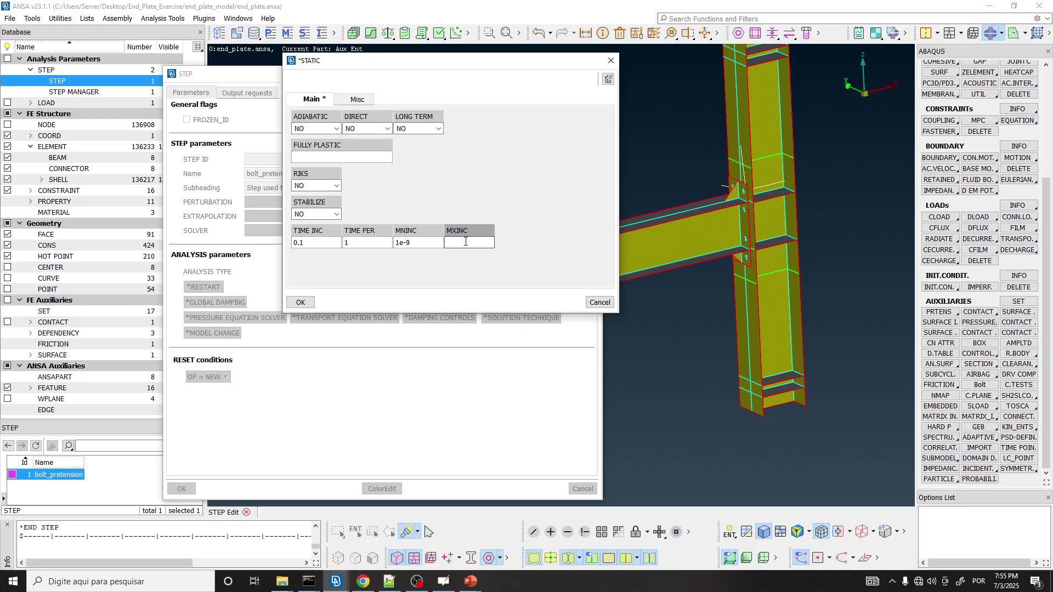
text(0.2)
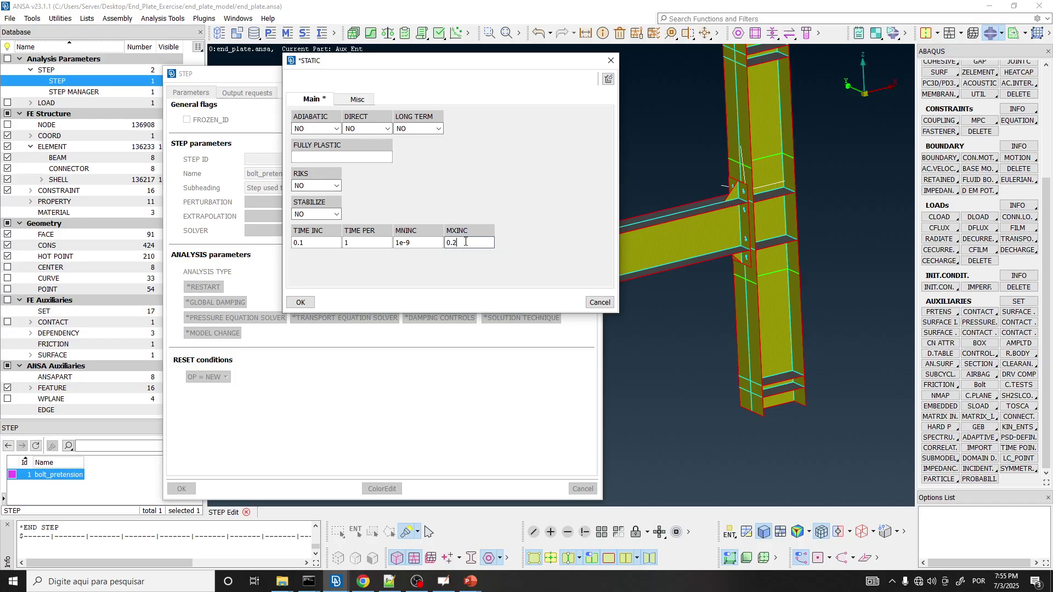
double_click(470, 243)
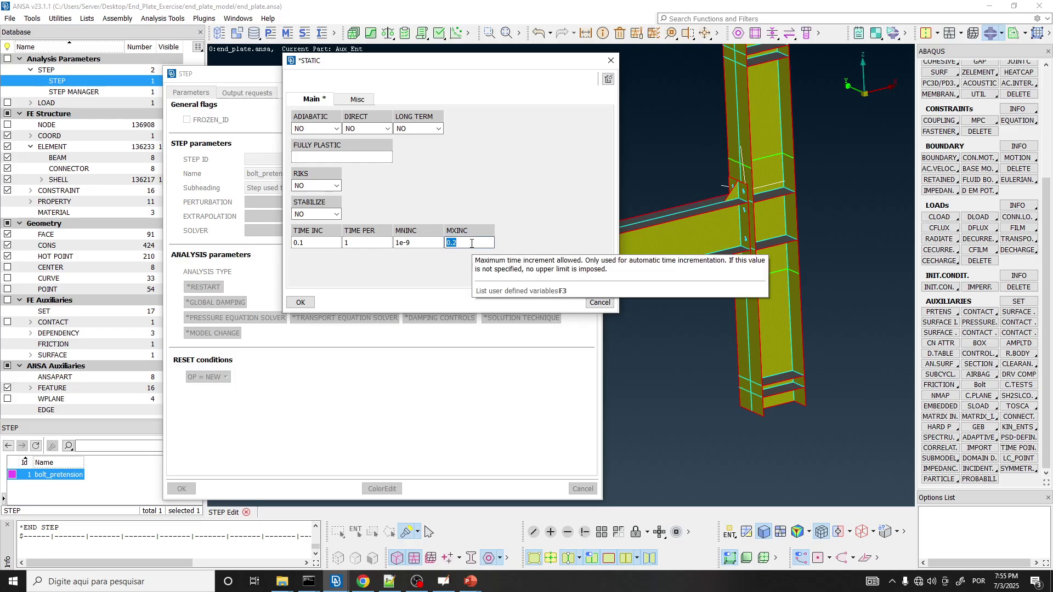
click(305, 304)
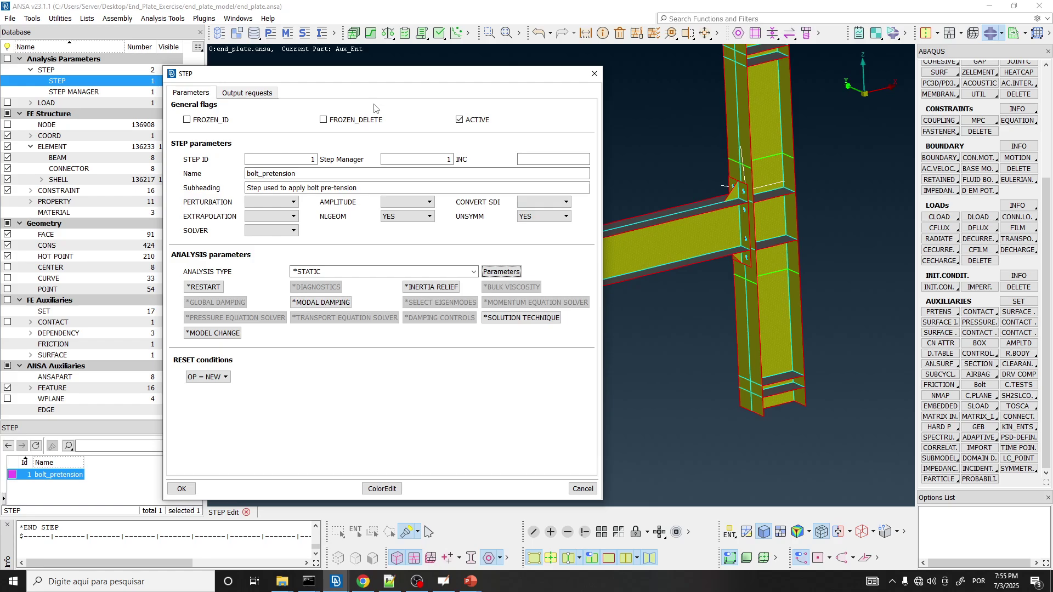
Check the bolt_pretension step's output requests, accept the step definition, and save the end plate model.
drag(391, 77, 425, 53)
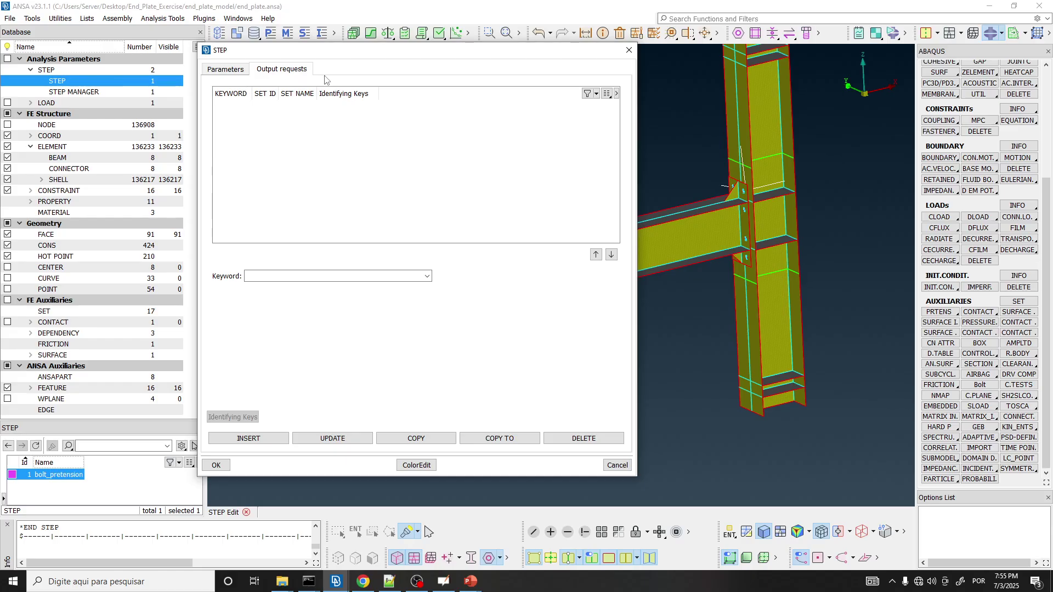
click(228, 70)
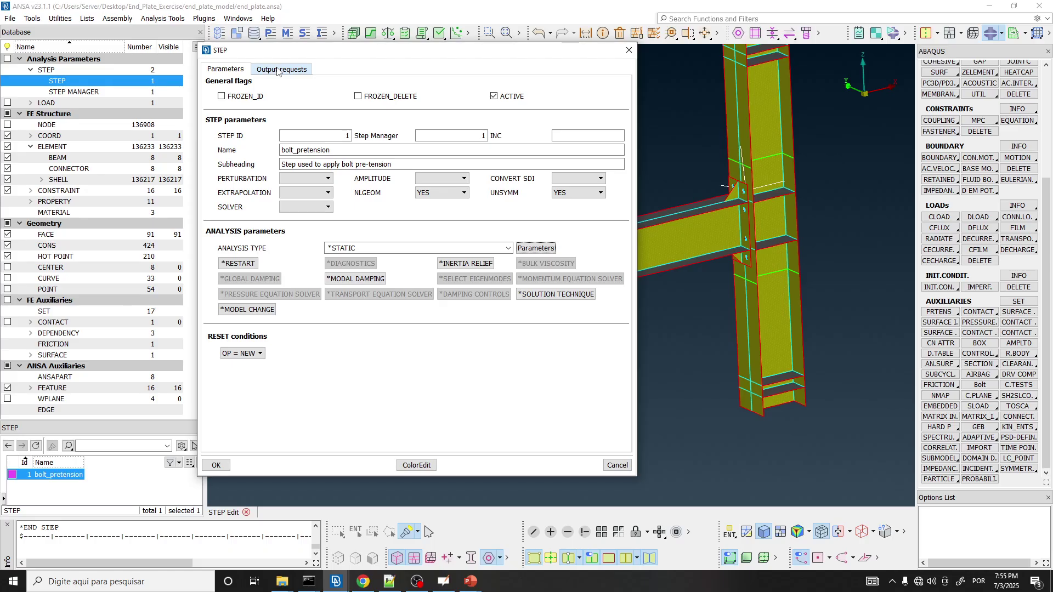
click(215, 465)
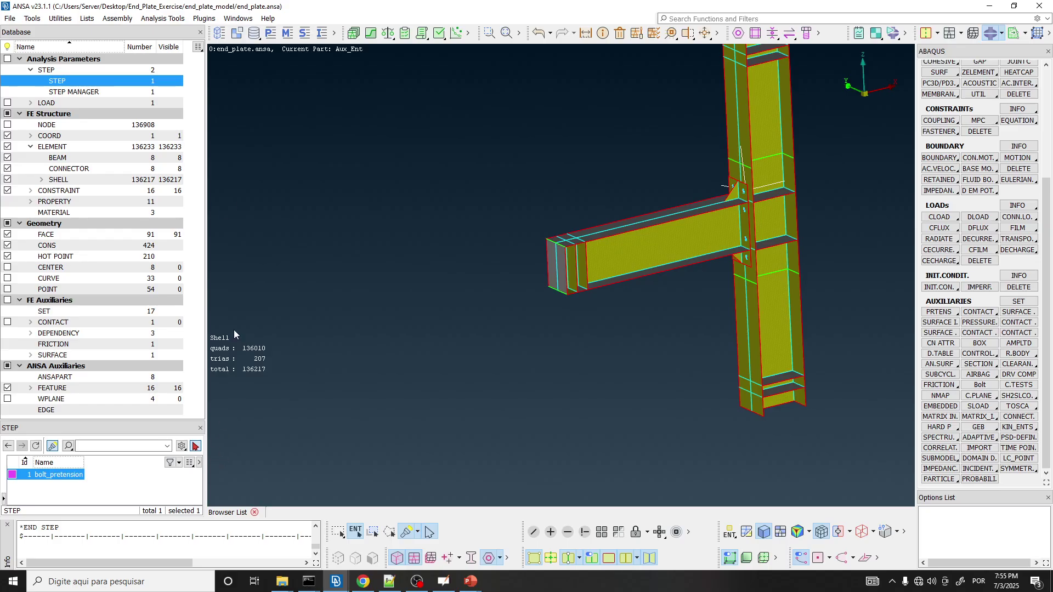
click(10, 18)
click(31, 136)
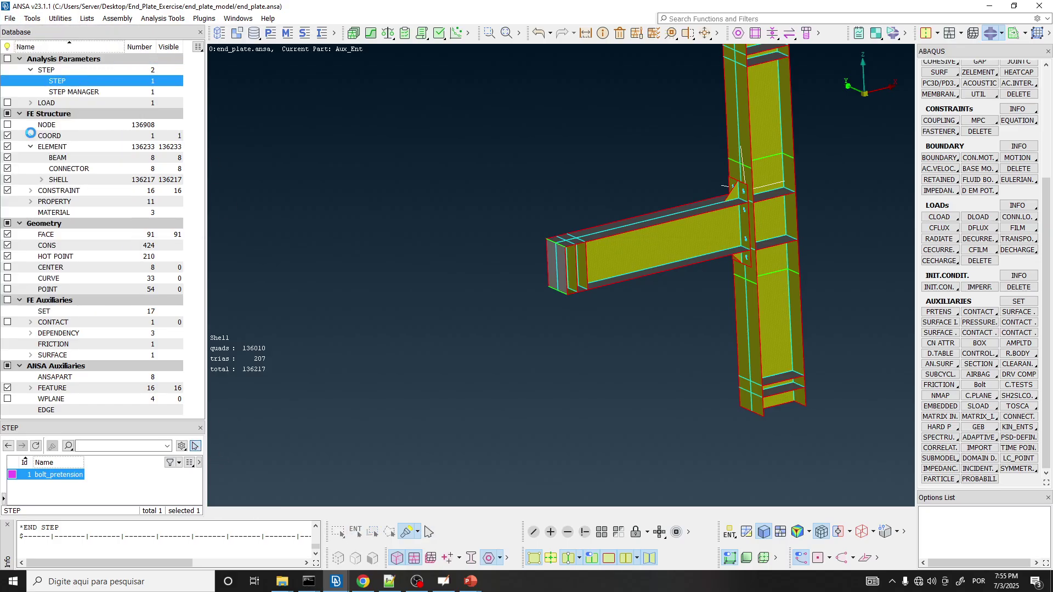